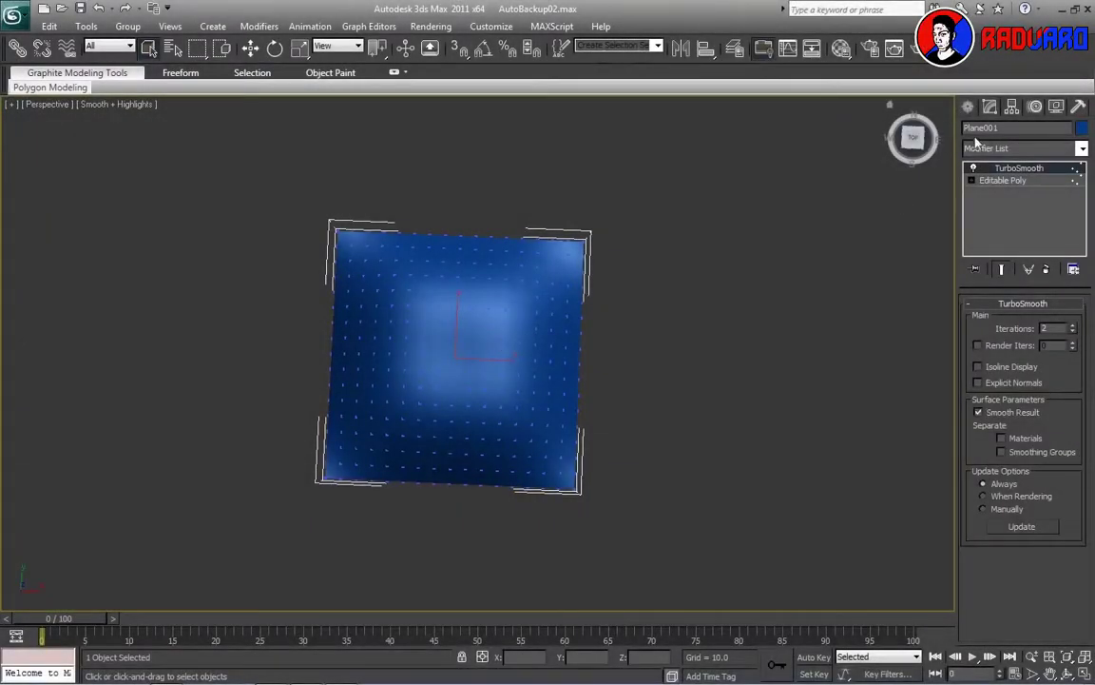
Shift-drag a copy of the smoothed plane beside the original and confirm the clone
{"action": "left_click", "coordinate": [968, 105]}
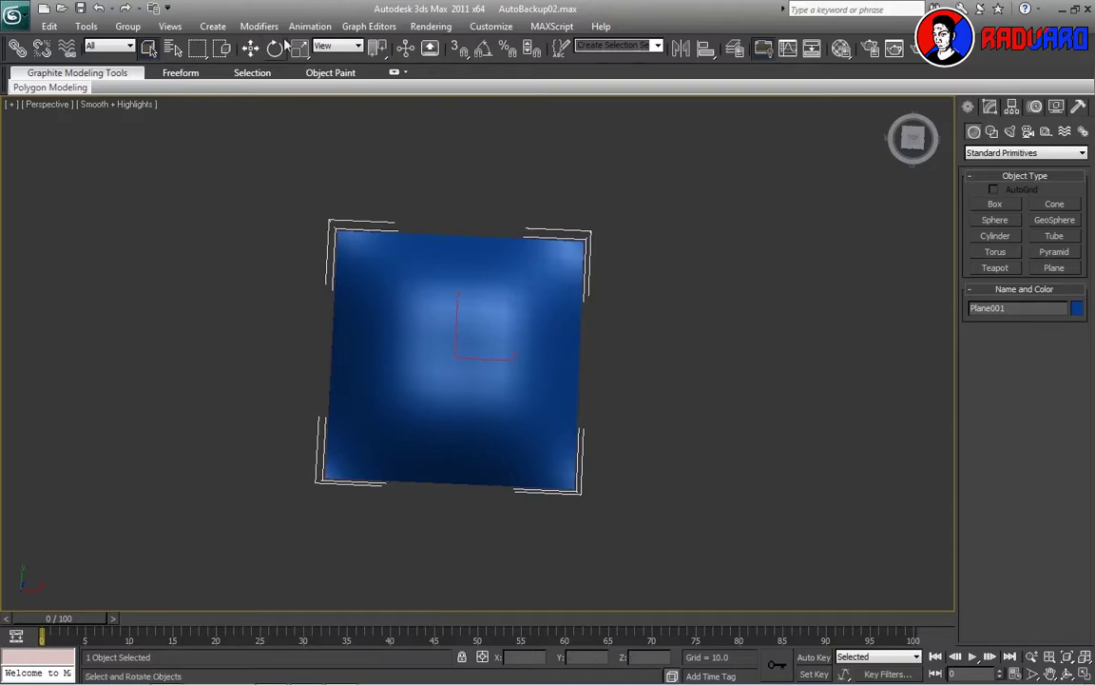
{"action": "left_click_drag", "start_coordinate": [487, 380], "coordinate": [754, 399], "text": "shift"}
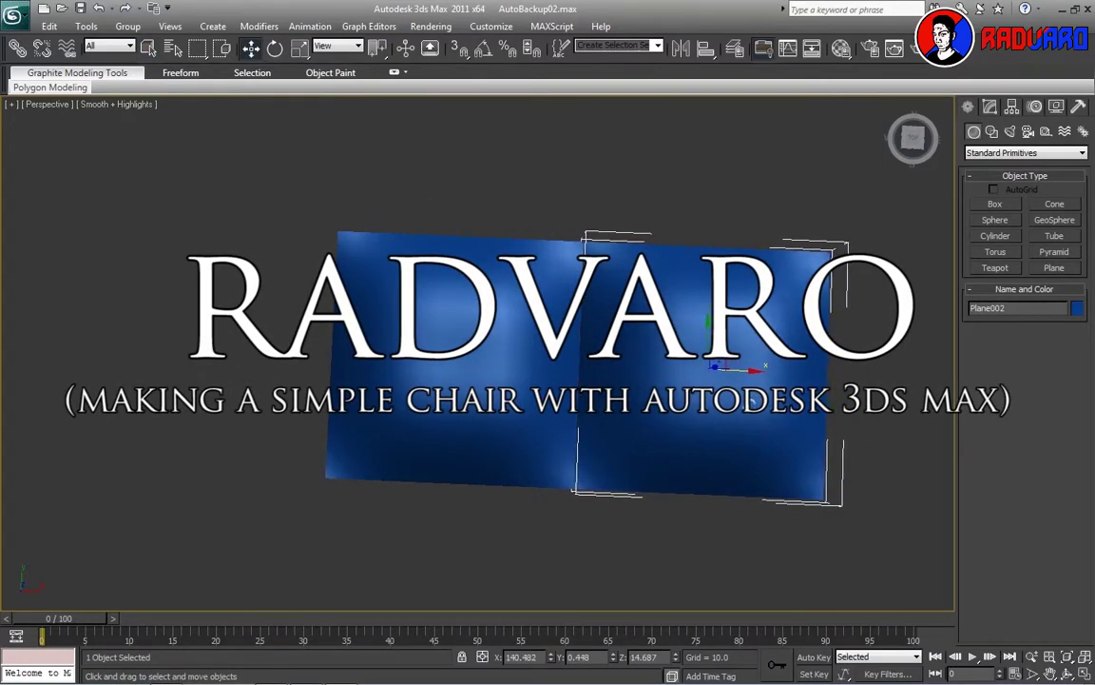
{"action": "left_click", "coordinate": [545, 416]}
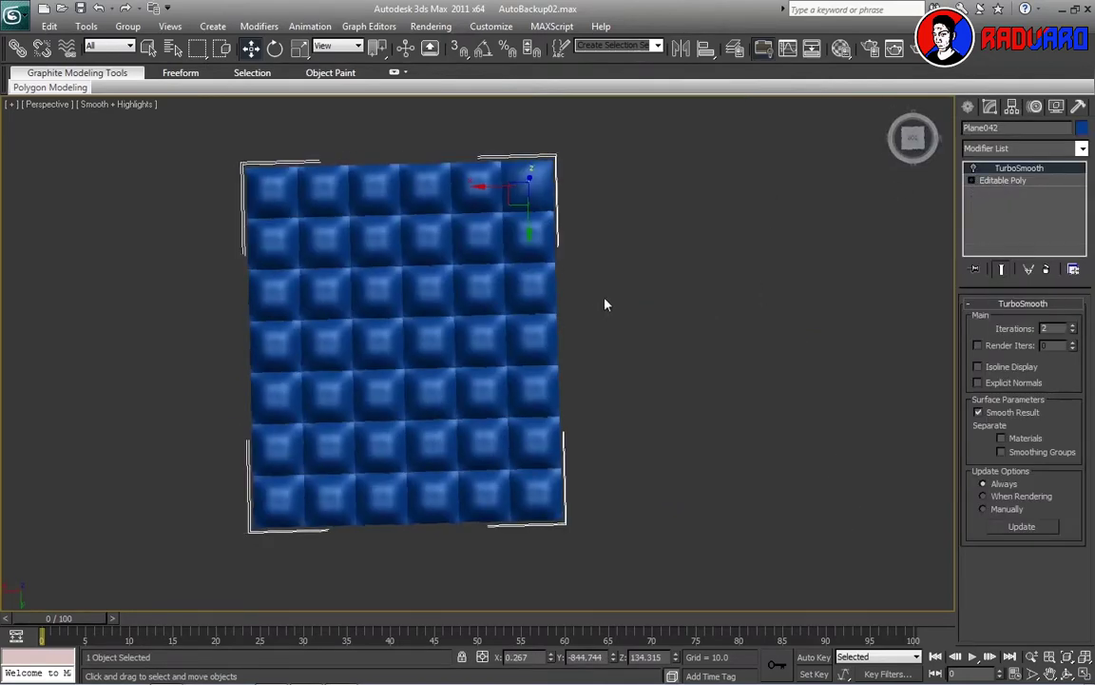
Show the tiled cushion in wireframe and zoom in to an angled view
{"action": "middle_click_drag", "start_coordinate": [604, 303], "coordinate": [717, 209], "text": "alt"}
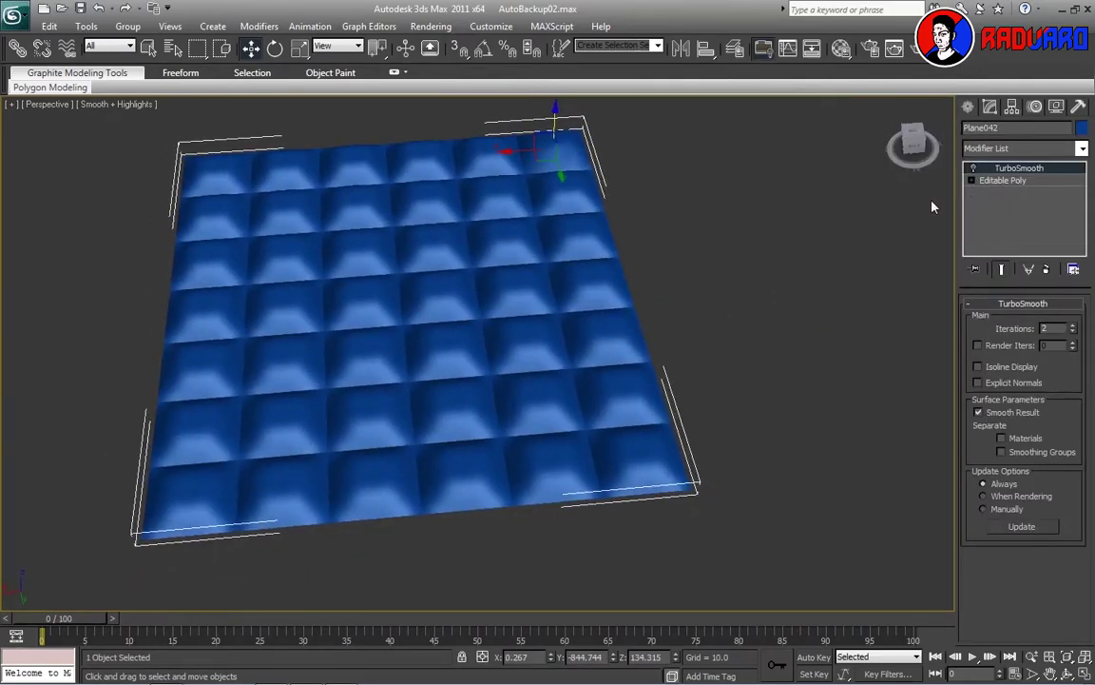
{"action": "key", "text": "F3"}
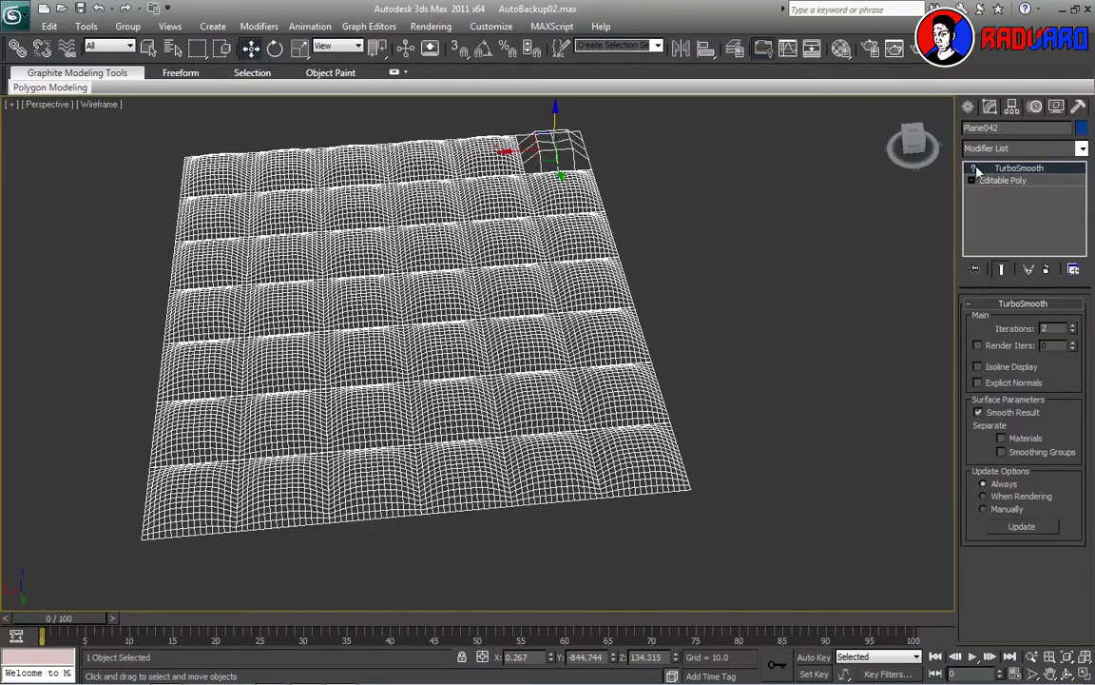
{"action": "scroll", "coordinate": [792, 291], "scroll_direction": "up", "scroll_amount": 3}
{"action": "scroll", "coordinate": [792, 291], "scroll_direction": "up", "scroll_amount": 2}
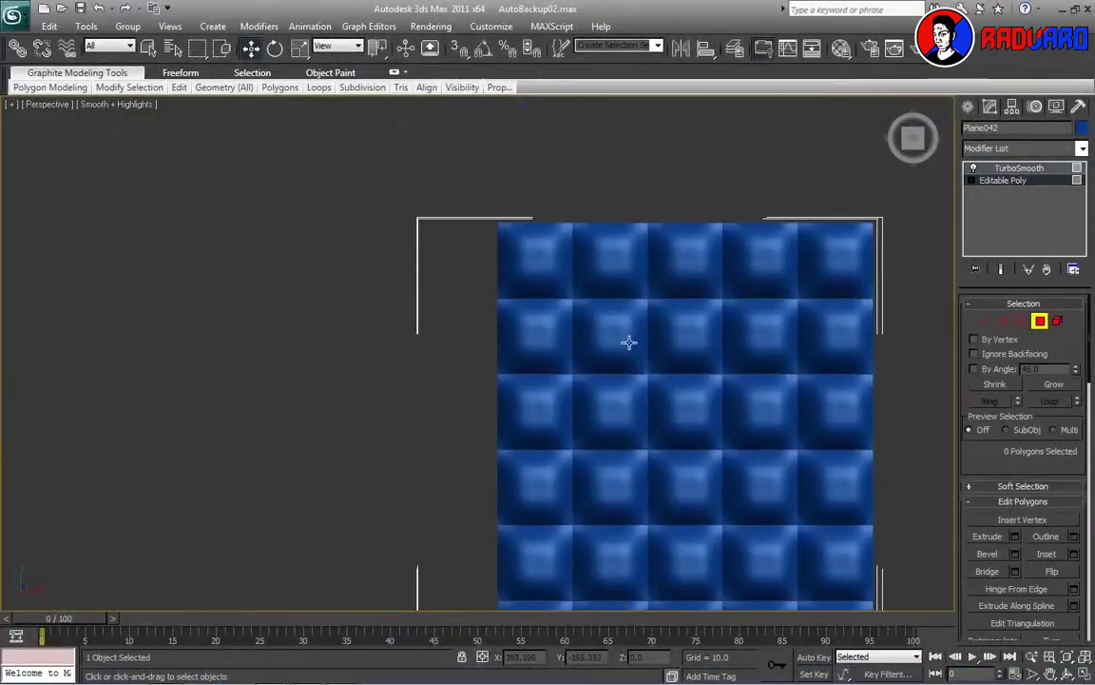
{"action": "middle_click_drag", "start_coordinate": [628, 342], "coordinate": [716, 171], "text": "alt"}
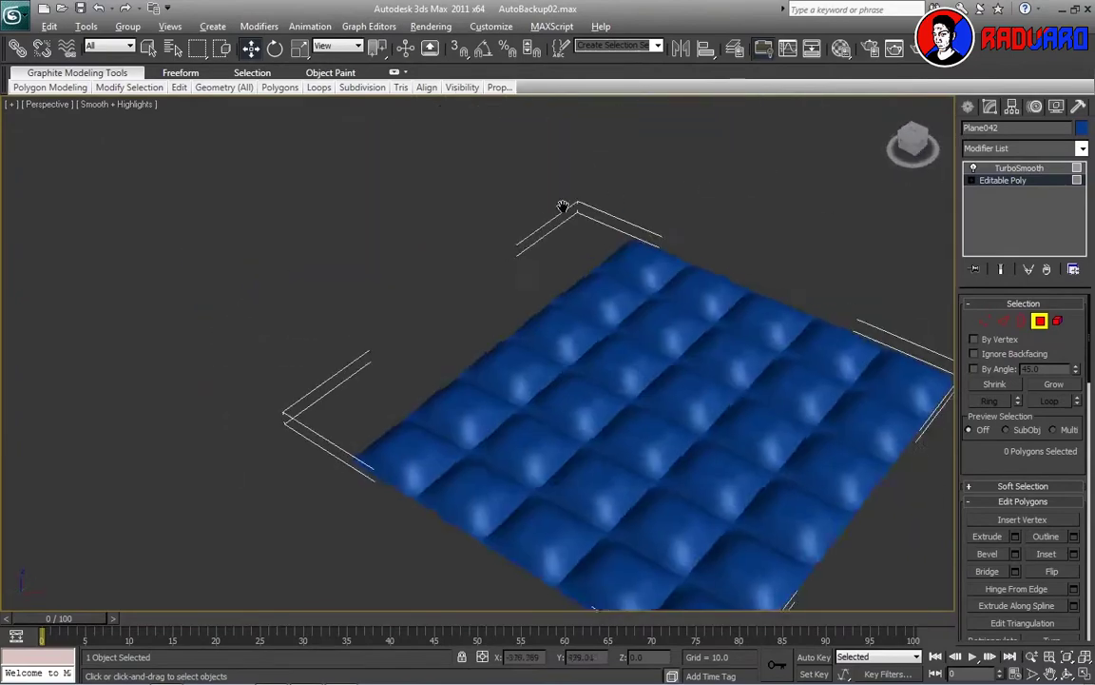
{"action": "mouse_move", "coordinate": [563, 206]}
{"action": "middle_mouse_down", "text": "alt"}
{"action": "mouse_move", "coordinate": [707, 365]}
{"action": "mouse_move", "coordinate": [526, 176]}
{"action": "mouse_move", "coordinate": [582, 222]}
{"action": "mouse_move", "coordinate": [648, 197]}
{"action": "mouse_move", "coordinate": [665, 269]}
{"action": "middle_mouse_up", "text": "alt"}
Switch to Edge level and select a single edge of the cushion
{"action": "key", "text": "2"}
{"action": "left_click", "coordinate": [526, 176]}
{"action": "key", "text": "F3"}
{"action": "scroll", "coordinate": [673, 332], "scroll_direction": "up", "scroll_amount": 5}
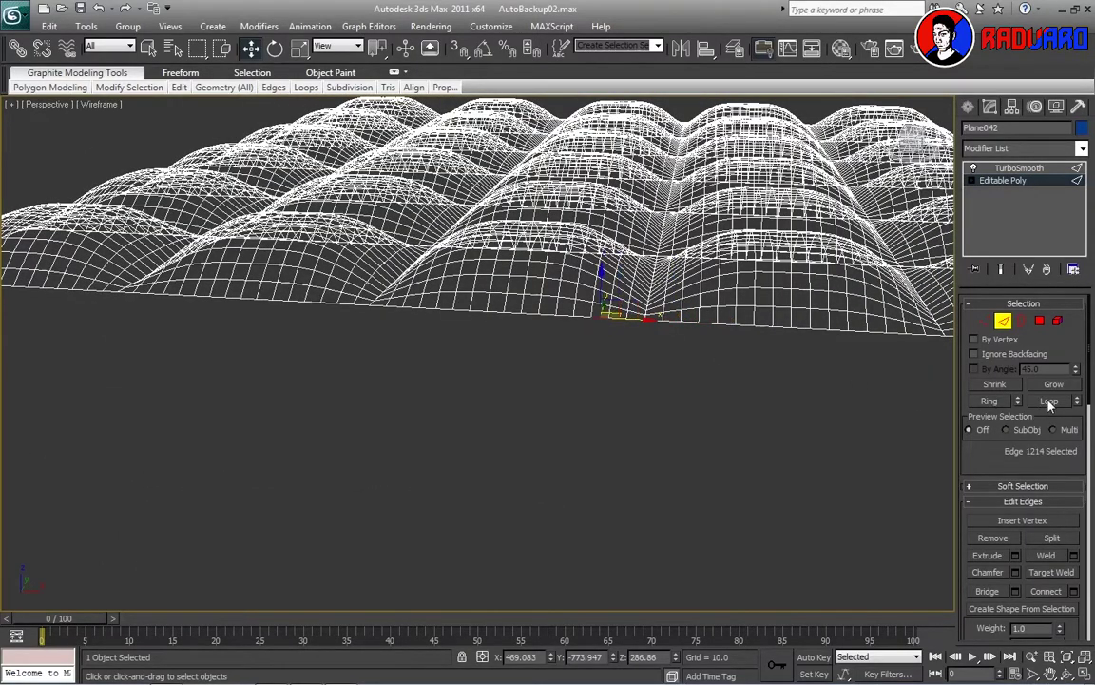
Ctrl-click and loop edges along one side of the cushion's base
{"action": "left_click", "coordinate": [795, 327], "text": "ctrl"}
{"action": "mouse_move", "coordinate": [795, 327]}
{"action": "middle_mouse_down", "text": "alt"}
{"action": "mouse_move", "coordinate": [819, 328]}
{"action": "mouse_move", "coordinate": [613, 354]}
{"action": "mouse_move", "coordinate": [322, 310]}
{"action": "middle_mouse_up", "text": "alt"}
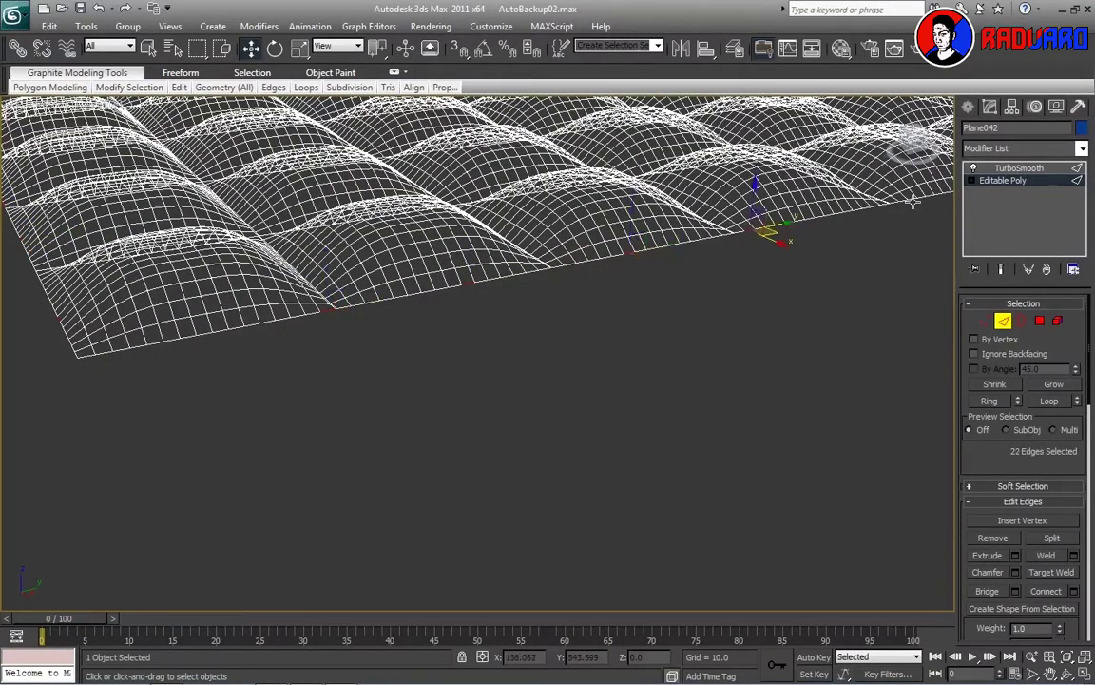
{"action": "middle_click_drag", "start_coordinate": [906, 229], "coordinate": [795, 267]}
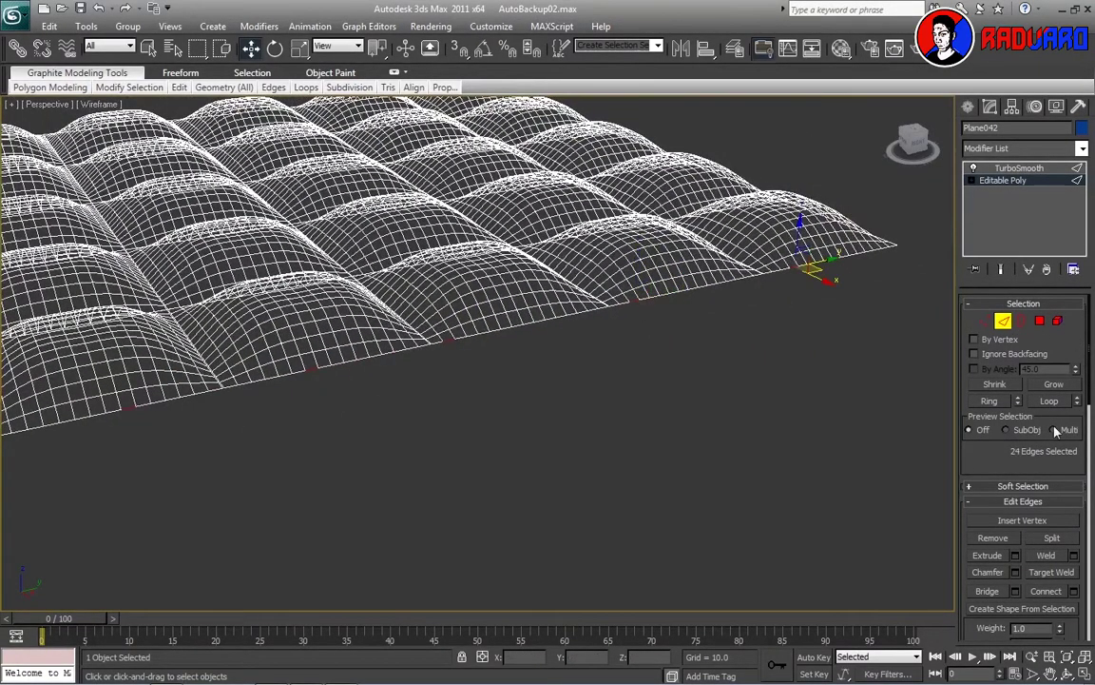
{"action": "mouse_move", "coordinate": [868, 340]}
{"action": "middle_mouse_down", "text": "alt"}
{"action": "mouse_move", "coordinate": [477, 384]}
{"action": "mouse_move", "coordinate": [429, 346]}
{"action": "middle_mouse_up", "text": "alt"}
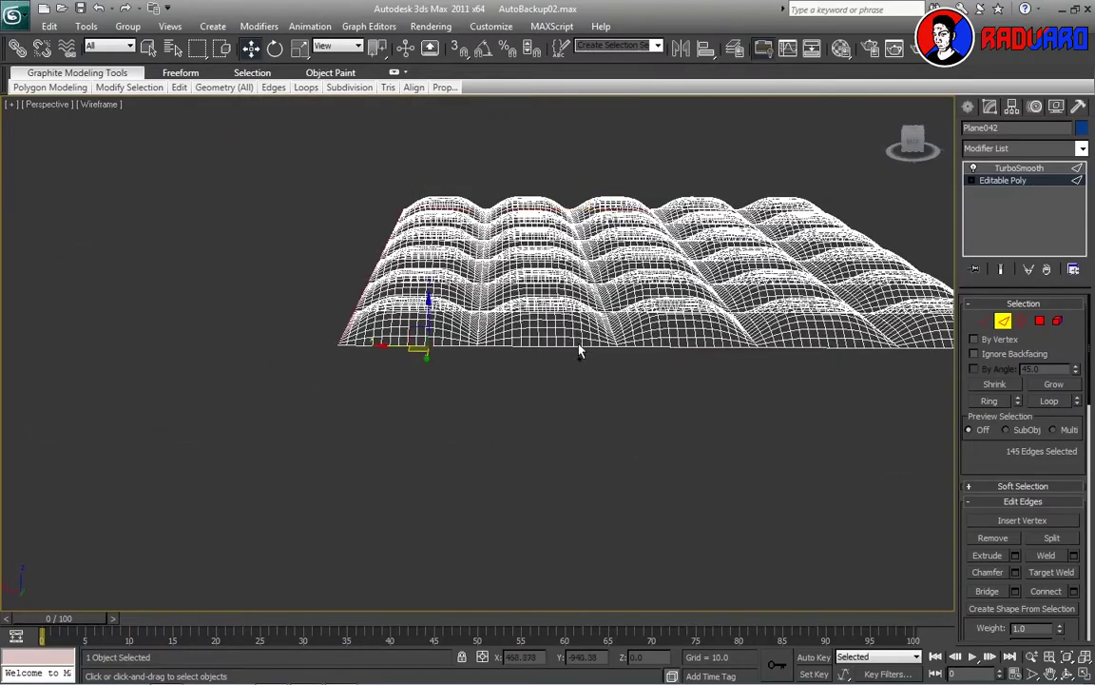
{"action": "left_click", "coordinate": [556, 333], "text": "ctrl"}
{"action": "scroll", "coordinate": [555, 333], "scroll_direction": "up", "scroll_amount": 3}
{"action": "scroll", "coordinate": [466, 401], "scroll_direction": "up", "scroll_amount": 3}
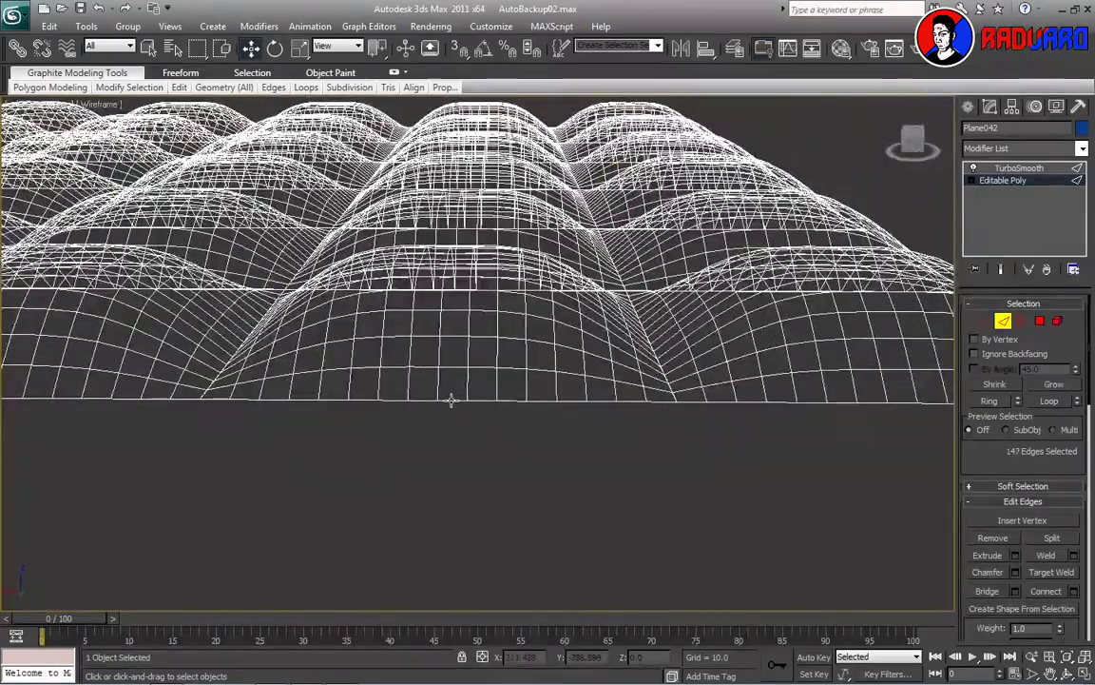
{"action": "scroll", "coordinate": [452, 402], "scroll_direction": "down", "scroll_amount": 3}
Add the remaining base edges around the perimeter, totalling 352 selected edges
{"action": "mouse_move", "coordinate": [654, 379]}
{"action": "middle_mouse_down", "text": "alt"}
{"action": "mouse_move", "coordinate": [846, 379]}
{"action": "mouse_move", "coordinate": [521, 345]}
{"action": "middle_mouse_up", "text": "alt"}
{"action": "scroll", "coordinate": [497, 306], "scroll_direction": "up", "scroll_amount": 3}
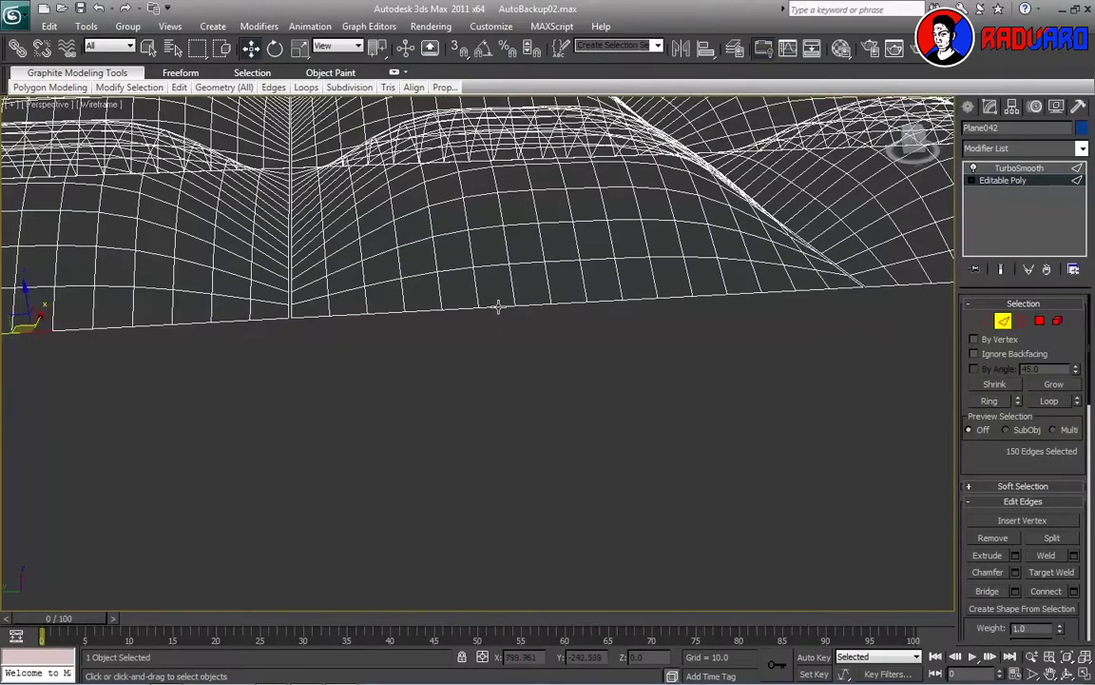
{"action": "mouse_move", "coordinate": [497, 306]}
{"action": "middle_mouse_down", "text": "alt"}
{"action": "mouse_move", "coordinate": [536, 295]}
{"action": "mouse_move", "coordinate": [372, 313]}
{"action": "mouse_move", "coordinate": [111, 271]}
{"action": "mouse_move", "coordinate": [407, 274]}
{"action": "mouse_move", "coordinate": [540, 310]}
{"action": "mouse_move", "coordinate": [443, 299]}
{"action": "middle_mouse_up", "text": "alt"}
{"action": "left_click", "coordinate": [443, 300], "text": "ctrl"}
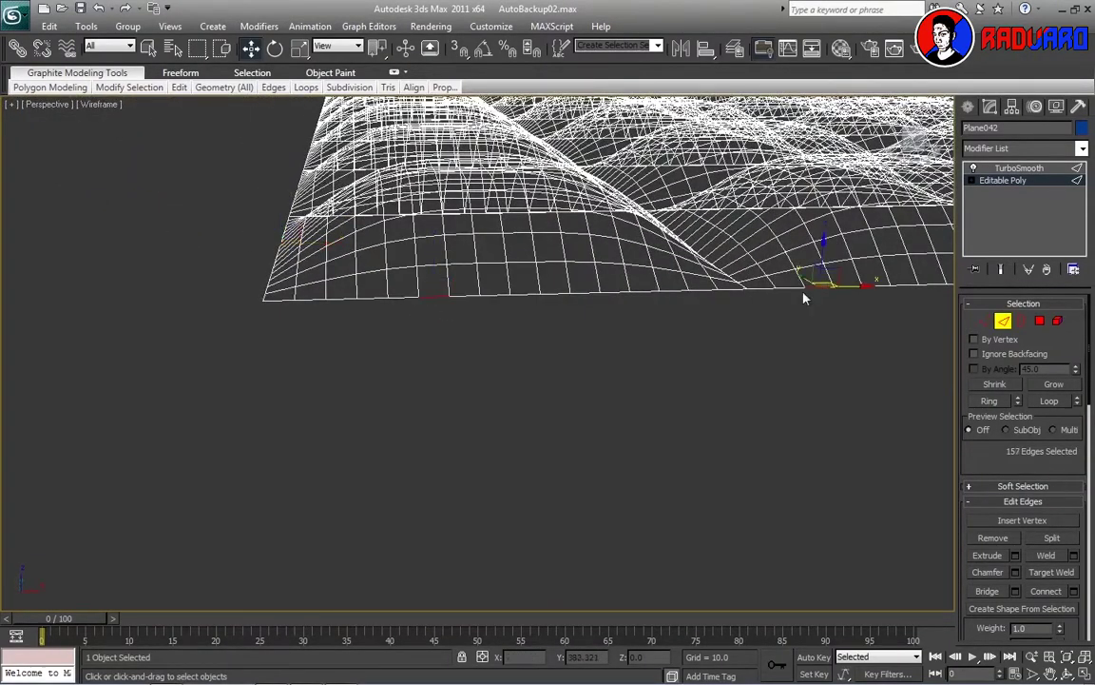
{"action": "middle_click_drag", "start_coordinate": [803, 298], "coordinate": [658, 295]}
{"action": "scroll", "coordinate": [655, 411], "scroll_direction": "down", "scroll_amount": 5}
{"action": "mouse_move", "coordinate": [655, 411]}
{"action": "middle_mouse_down", "text": "alt"}
{"action": "mouse_move", "coordinate": [452, 411]}
{"action": "mouse_move", "coordinate": [504, 384]}
{"action": "mouse_move", "coordinate": [494, 361]}
{"action": "mouse_move", "coordinate": [590, 164]}
{"action": "mouse_move", "coordinate": [628, 176]}
{"action": "middle_mouse_up", "text": "alt"}
{"action": "middle_click_drag", "start_coordinate": [180, 290], "coordinate": [259, 276]}
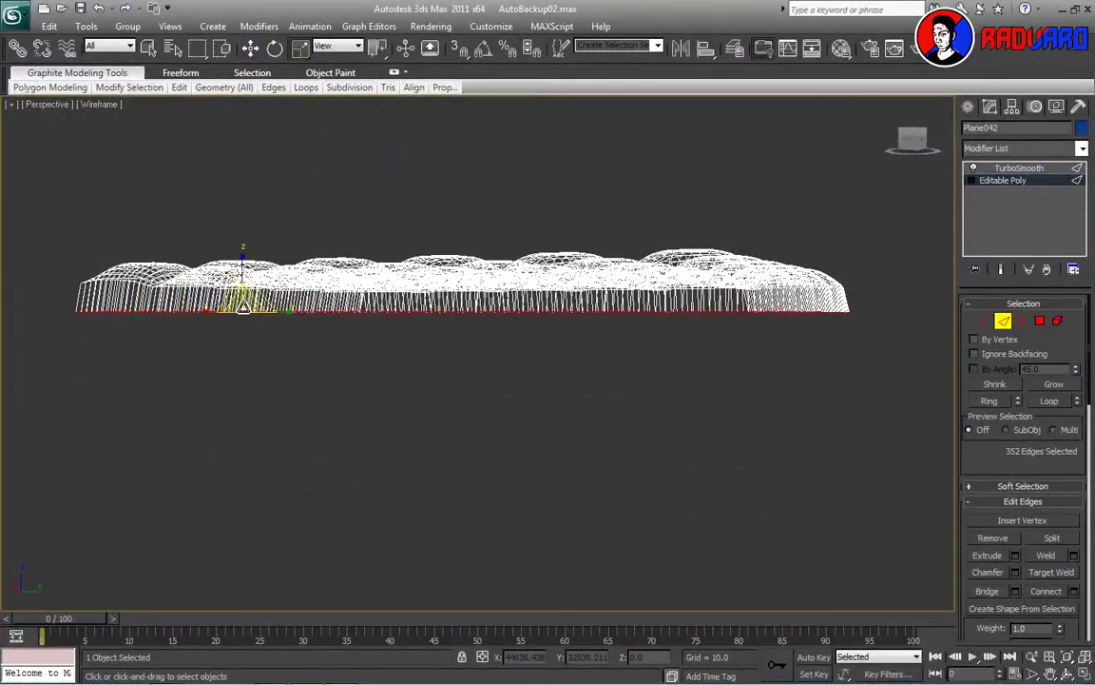
Return the cushion to Smooth + Highlights shading with its 352 base edges still selected
{"action": "key", "text": "F3"}
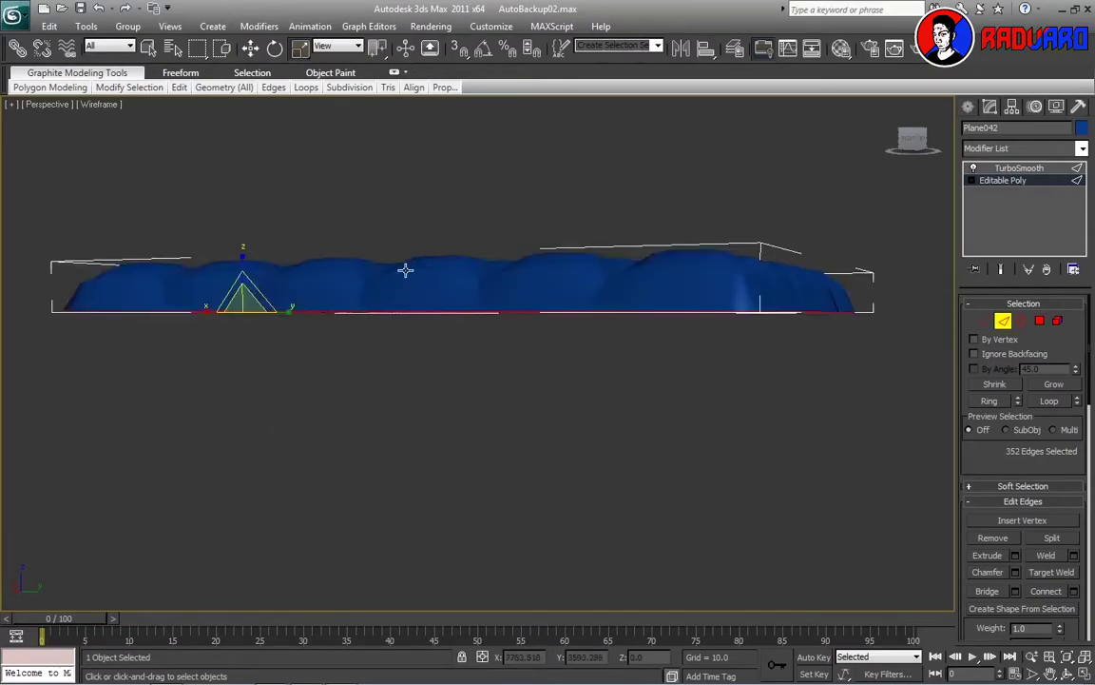
{"action": "middle_click_drag", "start_coordinate": [405, 270], "coordinate": [526, 374], "text": "alt"}
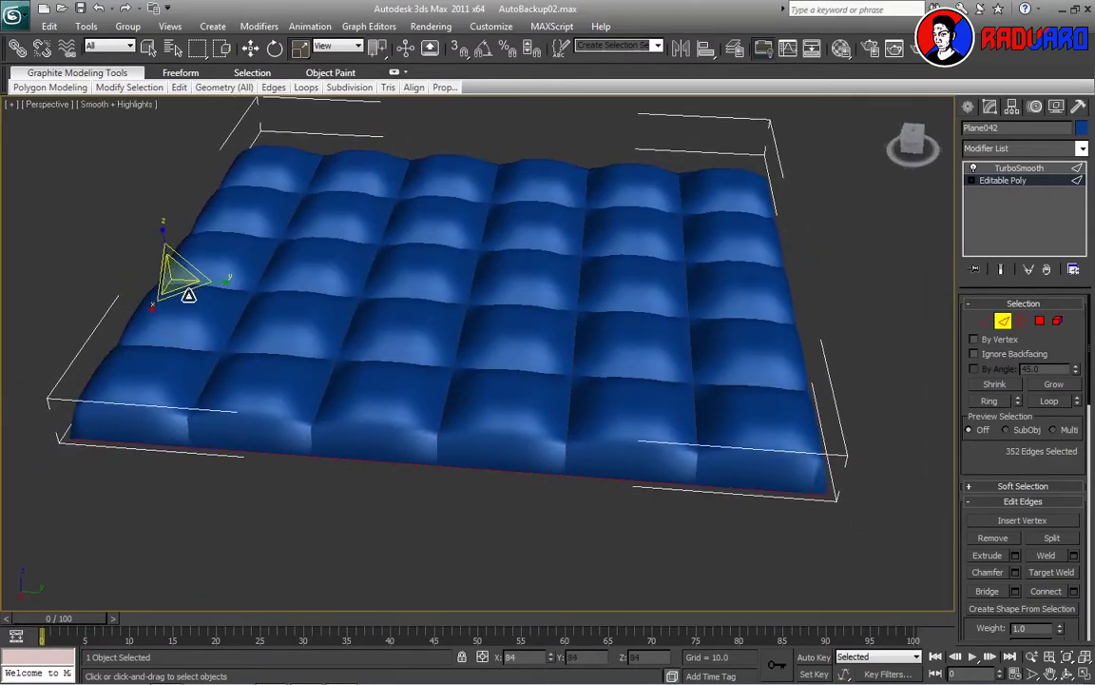
{"action": "mouse_move", "coordinate": [189, 295]}
{"action": "middle_mouse_down", "text": "alt"}
{"action": "mouse_move", "coordinate": [362, 271]}
{"action": "mouse_move", "coordinate": [428, 373]}
{"action": "mouse_move", "coordinate": [421, 406]}
{"action": "mouse_move", "coordinate": [737, 287]}
{"action": "mouse_move", "coordinate": [680, 285]}
{"action": "middle_mouse_up", "text": "alt"}
{"action": "key", "text": "ctrl+a"}
{"action": "mouse_move", "coordinate": [712, 323]}
{"action": "middle_mouse_down", "text": "alt"}
{"action": "mouse_move", "coordinate": [665, 312]}
{"action": "mouse_move", "coordinate": [687, 216]}
{"action": "middle_mouse_up", "text": "alt"}
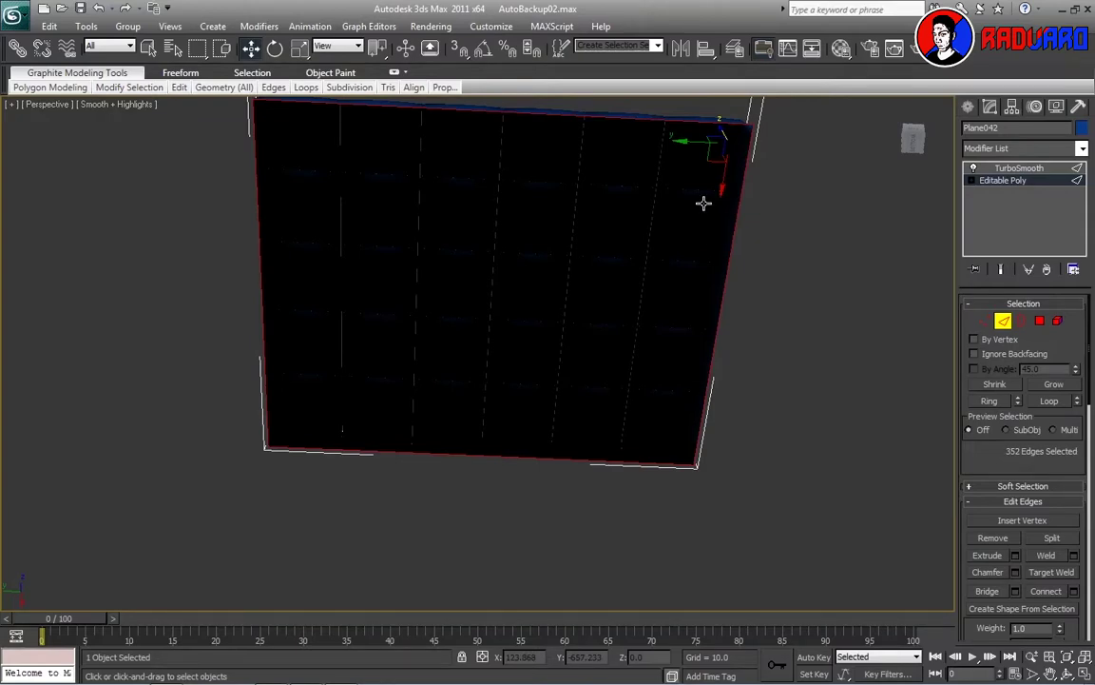
Select and clear the cushion's open border, then view its underside straight on via the ViewCube
{"action": "mouse_move", "coordinate": [638, 197]}
{"action": "middle_mouse_down", "text": "alt"}
{"action": "mouse_move", "coordinate": [800, 201]}
{"action": "mouse_move", "coordinate": [660, 232]}
{"action": "mouse_move", "coordinate": [718, 336]}
{"action": "middle_mouse_up", "text": "alt"}
{"action": "key", "text": "3"}
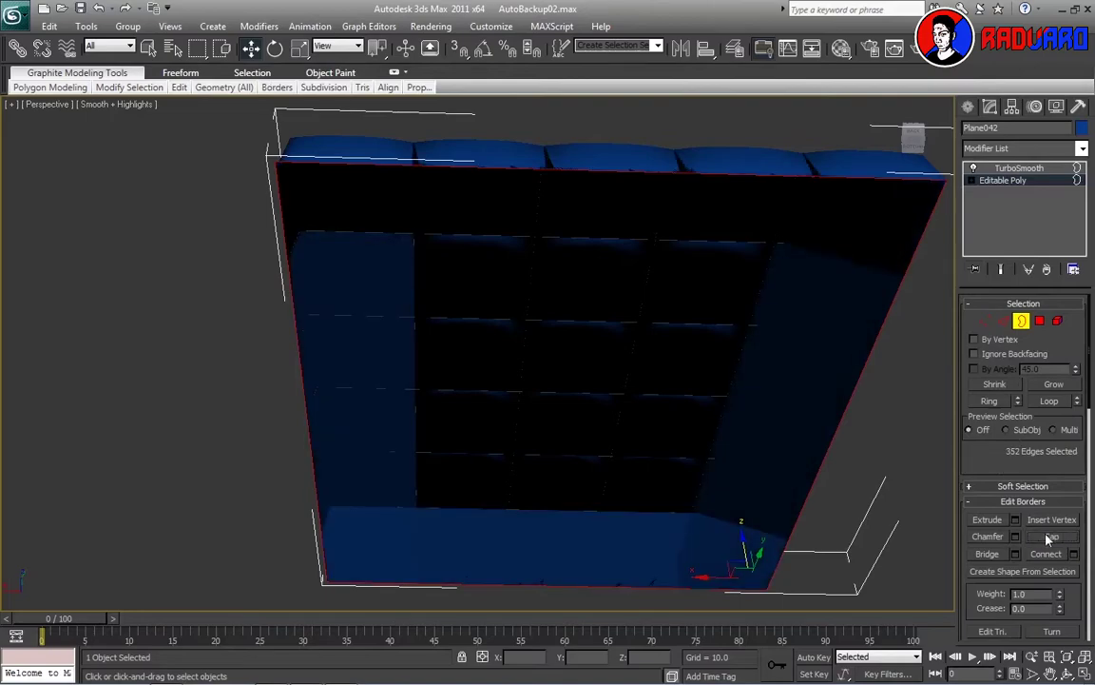
{"action": "mouse_move", "coordinate": [723, 248]}
{"action": "middle_mouse_down", "text": "alt"}
{"action": "mouse_move", "coordinate": [853, 318]}
{"action": "mouse_move", "coordinate": [903, 371]}
{"action": "mouse_move", "coordinate": [853, 423]}
{"action": "mouse_move", "coordinate": [898, 416]}
{"action": "mouse_move", "coordinate": [939, 484]}
{"action": "mouse_move", "coordinate": [775, 466]}
{"action": "mouse_move", "coordinate": [789, 531]}
{"action": "mouse_move", "coordinate": [792, 408]}
{"action": "mouse_move", "coordinate": [398, 174]}
{"action": "middle_mouse_up", "text": "alt"}
{"action": "key", "text": "ctrl+a"}
{"action": "mouse_move", "coordinate": [1056, 457]}
{"action": "middle_mouse_down", "text": "alt"}
{"action": "mouse_move", "coordinate": [809, 430]}
{"action": "mouse_move", "coordinate": [920, 467]}
{"action": "mouse_move", "coordinate": [865, 359]}
{"action": "mouse_move", "coordinate": [716, 534]}
{"action": "mouse_move", "coordinate": [601, 450]}
{"action": "mouse_move", "coordinate": [624, 464]}
{"action": "mouse_move", "coordinate": [746, 439]}
{"action": "mouse_move", "coordinate": [728, 442]}
{"action": "middle_mouse_up", "text": "alt"}
{"action": "left_click", "coordinate": [810, 430]}
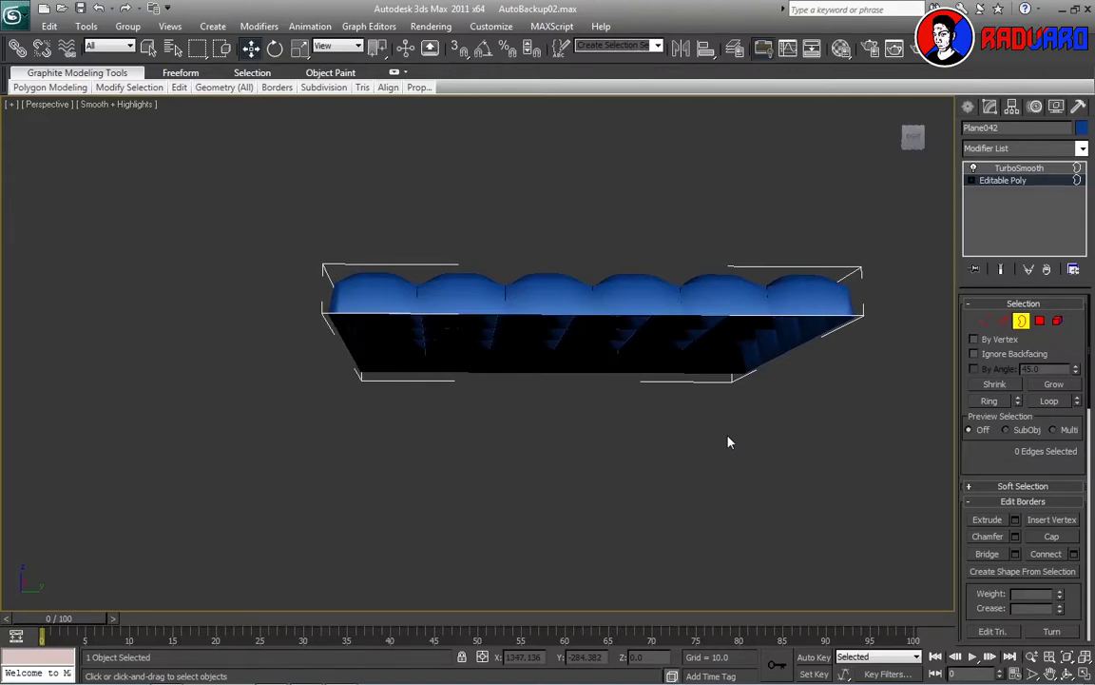
{"action": "mouse_move", "coordinate": [728, 442]}
{"action": "middle_mouse_down", "text": "alt"}
{"action": "mouse_move", "coordinate": [655, 288]}
{"action": "mouse_move", "coordinate": [612, 321]}
{"action": "mouse_move", "coordinate": [566, 174]}
{"action": "mouse_move", "coordinate": [520, 131]}
{"action": "middle_mouse_up", "text": "alt"}
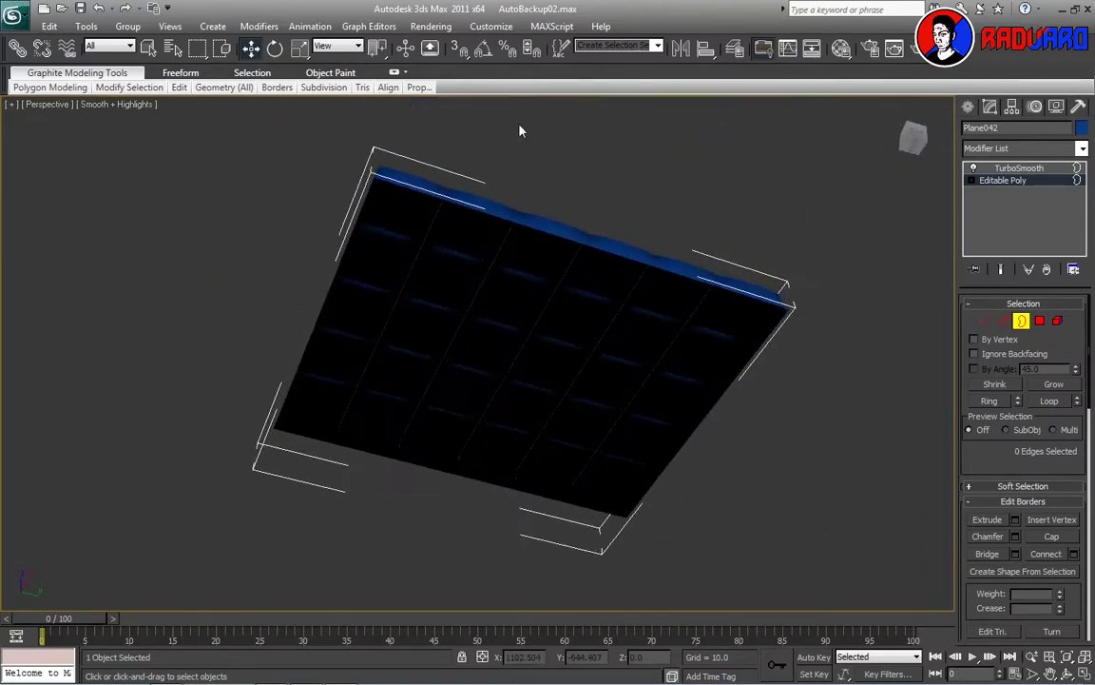
{"action": "left_click", "coordinate": [916, 140]}
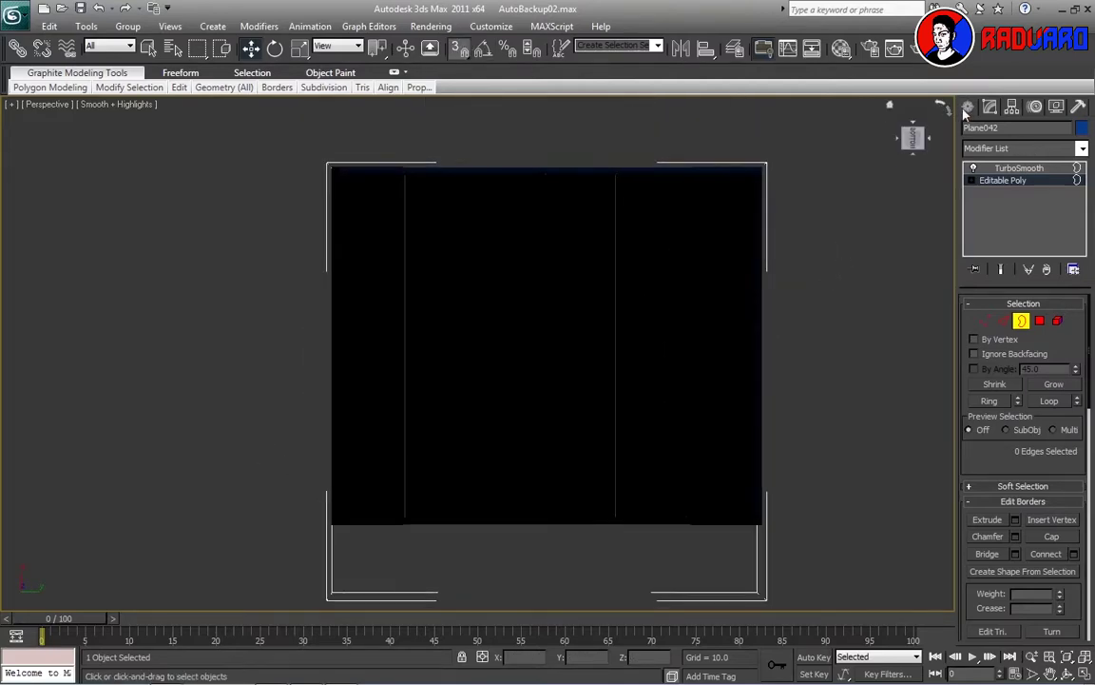
Draw a new plane snapped to the cushion's corners to close its underside
{"action": "left_click", "coordinate": [968, 106]}
{"action": "left_click", "coordinate": [1055, 268]}
{"action": "left_click_drag", "start_coordinate": [329, 167], "coordinate": [763, 526]}
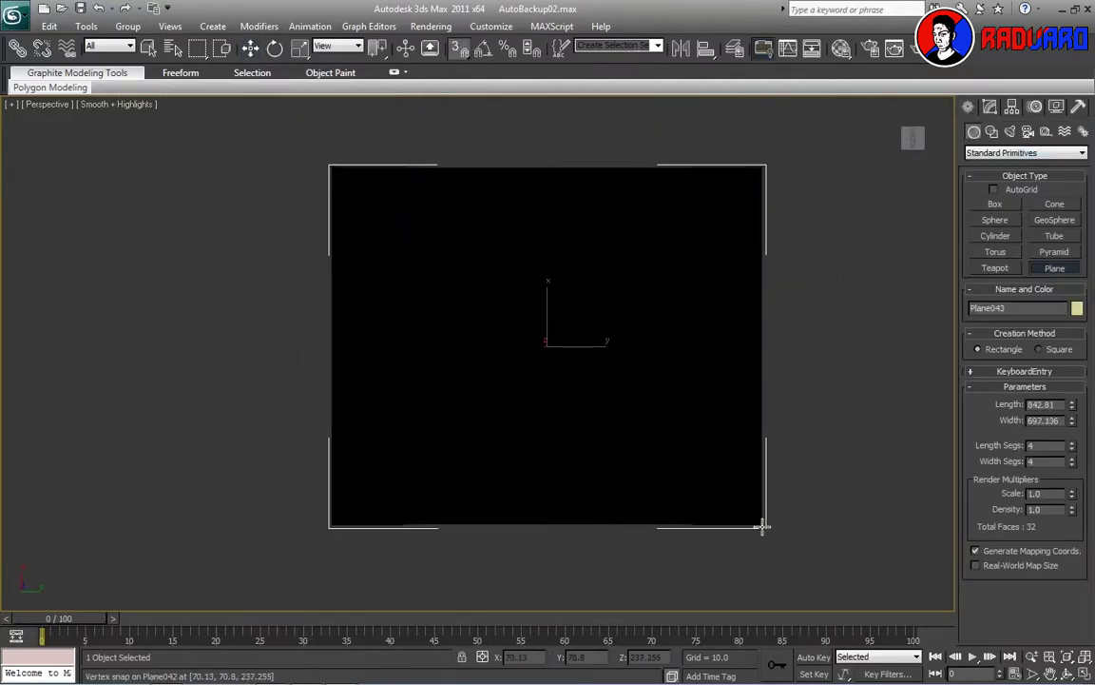
{"action": "middle_click_drag", "start_coordinate": [778, 500], "coordinate": [782, 455], "text": "alt"}
{"action": "right_click", "coordinate": [846, 296]}
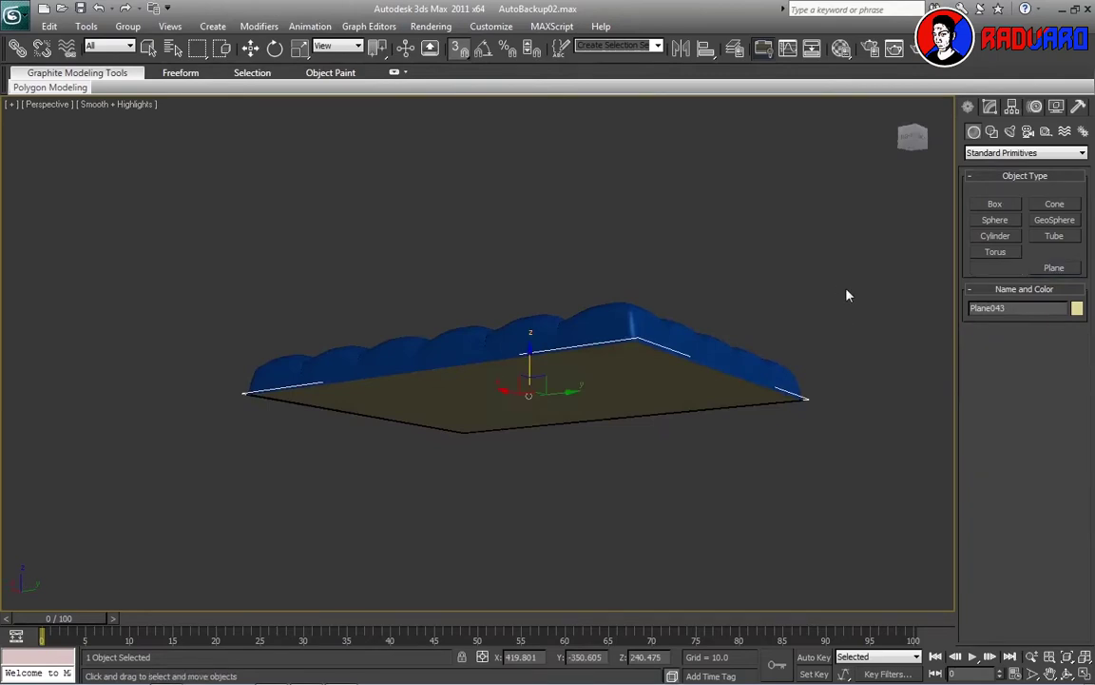
{"action": "mouse_move", "coordinate": [846, 296]}
{"action": "middle_mouse_down", "text": "alt"}
{"action": "mouse_move", "coordinate": [858, 246]}
{"action": "mouse_move", "coordinate": [887, 244]}
{"action": "middle_mouse_up", "text": "alt"}
Give the new plane a dark blue object colour
{"action": "left_click", "coordinate": [1077, 307]}
{"action": "left_click_drag", "start_coordinate": [645, 241], "coordinate": [829, 288]}
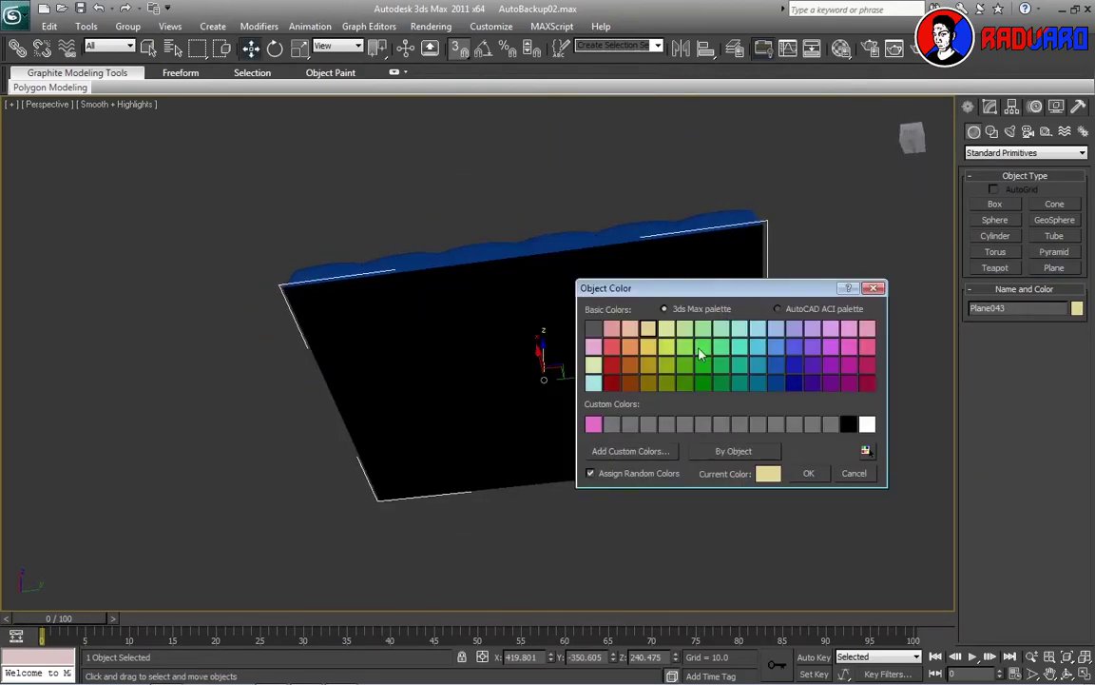
{"action": "left_click", "coordinate": [626, 450]}
{"action": "left_click", "coordinate": [666, 203]}
{"action": "left_click", "coordinate": [807, 473]}
{"action": "middle_click_drag", "start_coordinate": [799, 447], "coordinate": [703, 265], "text": "alt"}
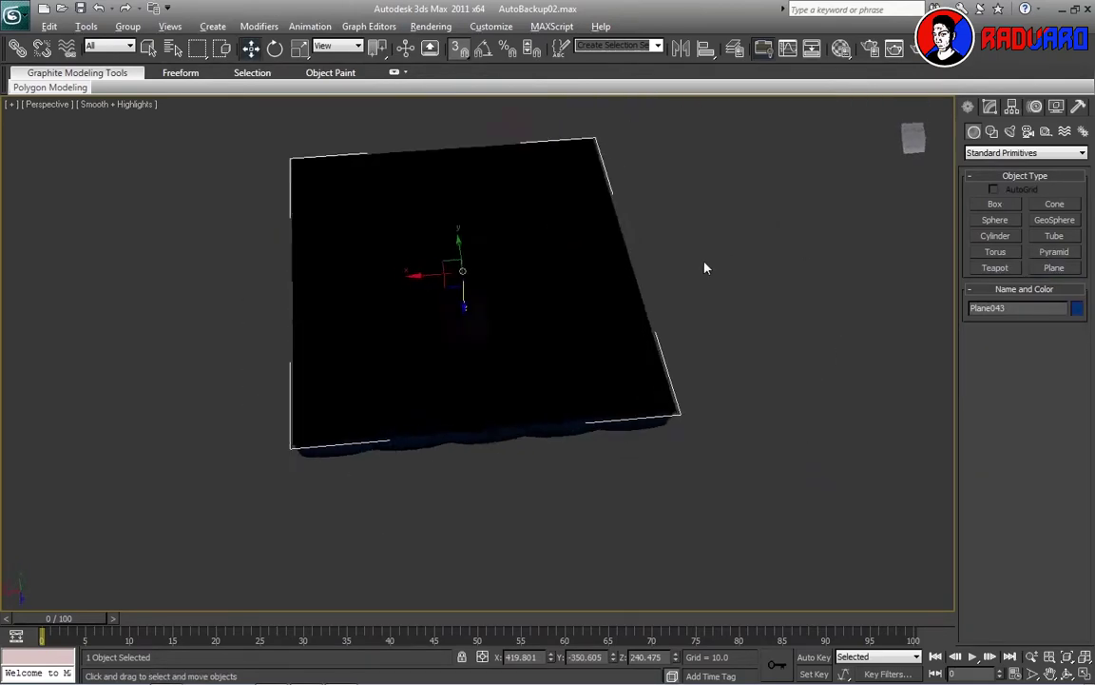
{"action": "left_click", "coordinate": [742, 328]}
{"action": "mouse_move", "coordinate": [742, 328]}
{"action": "middle_mouse_down", "text": "alt"}
{"action": "mouse_move", "coordinate": [775, 390]}
{"action": "mouse_move", "coordinate": [646, 363]}
{"action": "mouse_move", "coordinate": [638, 295]}
{"action": "middle_mouse_up", "text": "alt"}
Convert the 4×4 plane to Editable Poly and select all 16 of its polygons
{"action": "left_click", "coordinate": [638, 309]}
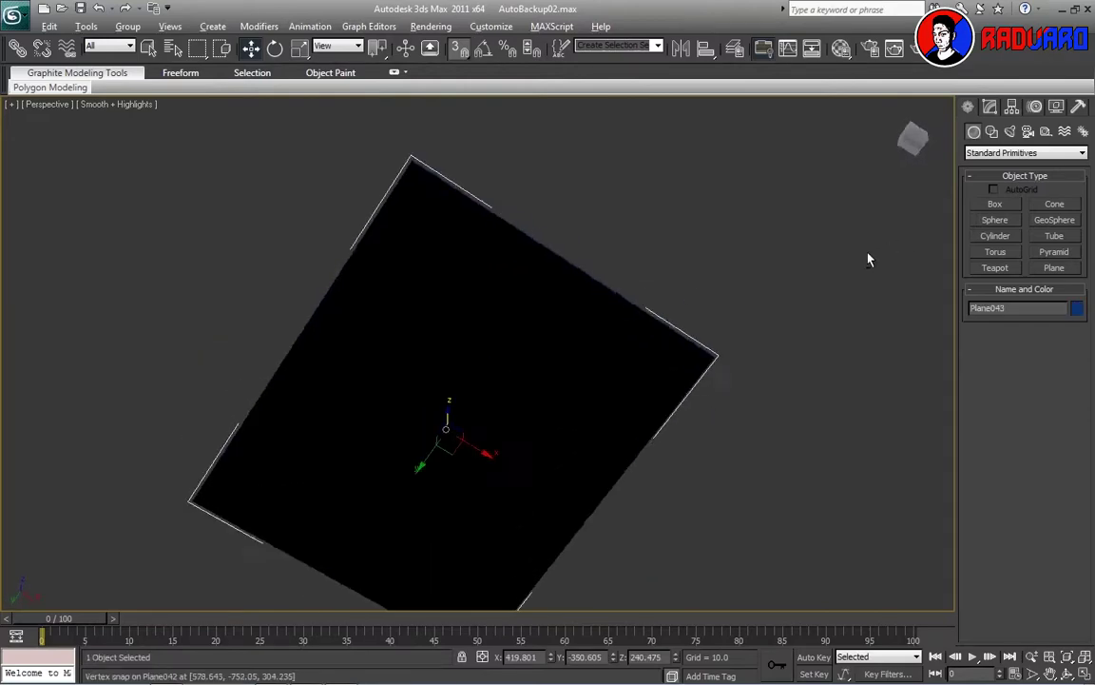
{"action": "middle_click_drag", "start_coordinate": [868, 257], "coordinate": [884, 219], "text": "alt"}
{"action": "left_click", "coordinate": [990, 105]}
{"action": "right_click", "coordinate": [608, 371]}
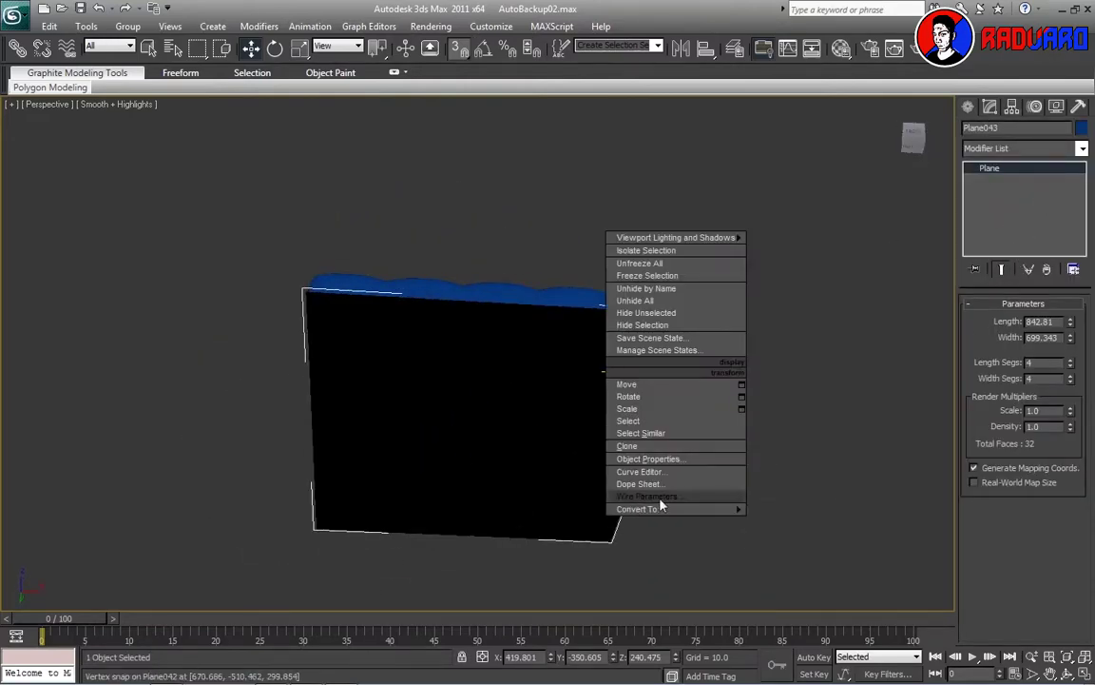
{"action": "left_click", "coordinate": [808, 529]}
{"action": "mouse_move", "coordinate": [809, 529]}
{"action": "middle_mouse_down", "text": "alt"}
{"action": "mouse_move", "coordinate": [788, 349]}
{"action": "mouse_move", "coordinate": [628, 325]}
{"action": "middle_mouse_up", "text": "alt"}
{"action": "key", "text": "4"}
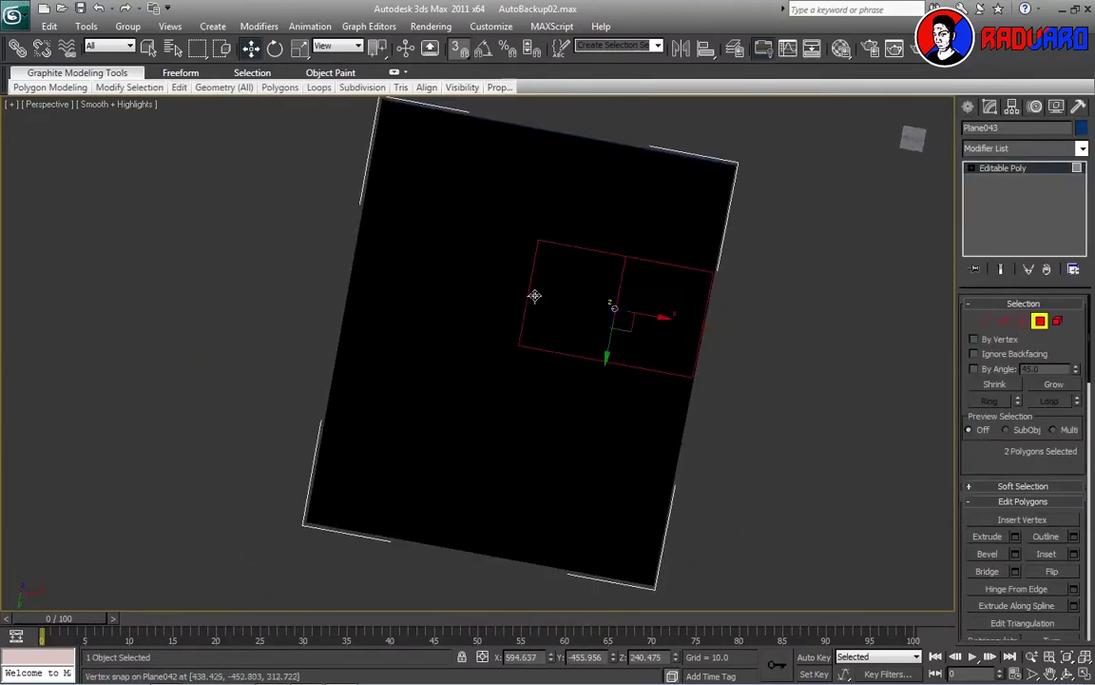
{"action": "left_click", "coordinate": [408, 257], "text": "ctrl"}
{"action": "left_click_drag", "start_coordinate": [299, 134], "coordinate": [745, 577]}
{"action": "middle_click_drag", "start_coordinate": [745, 577], "coordinate": [651, 532], "text": "alt"}
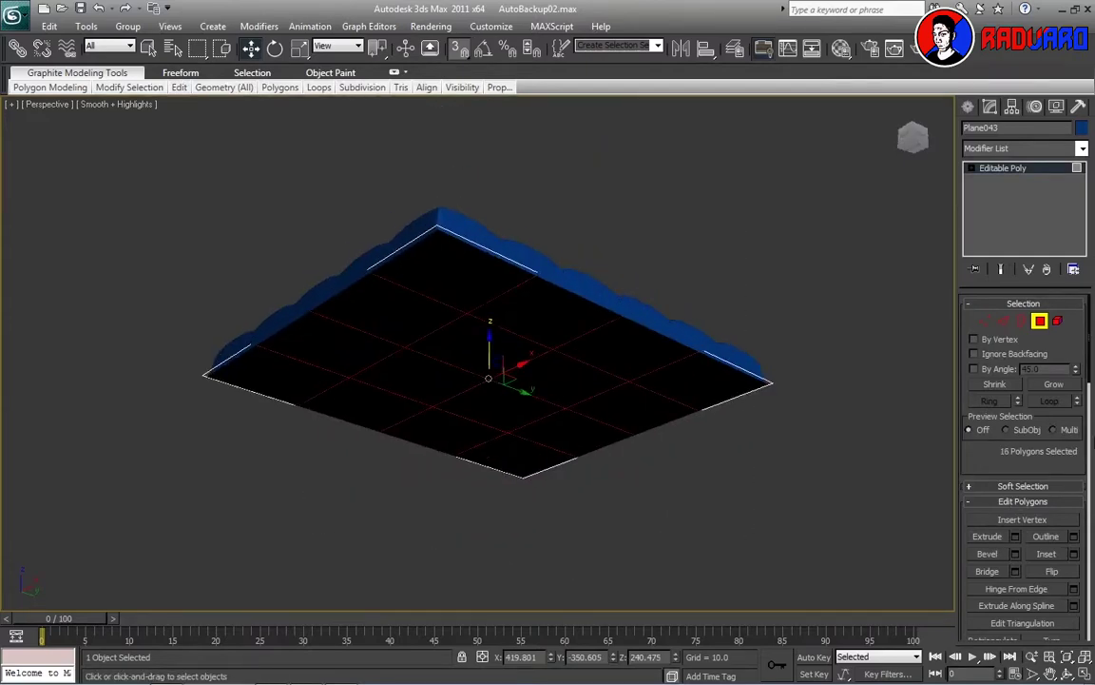
{"action": "scroll", "coordinate": [1022, 476], "scroll_direction": "down", "scroll_amount": 15}
{"action": "middle_click_drag", "start_coordinate": [608, 314], "coordinate": [586, 406], "text": "alt"}
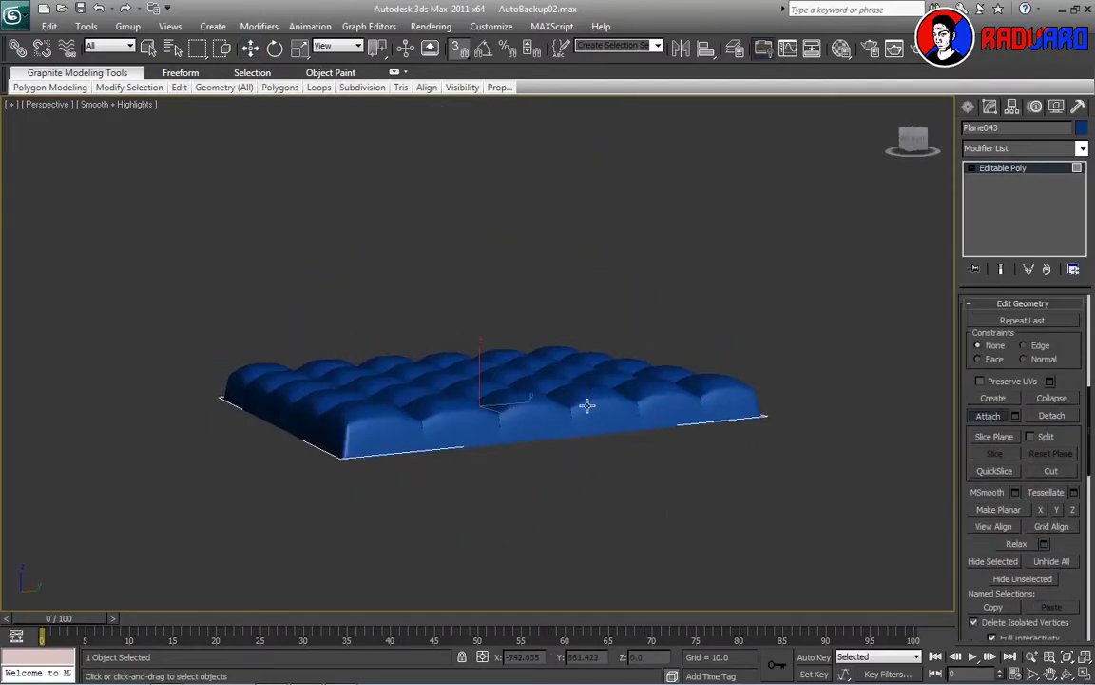
Move the cushion down with vertex snapping and inspect it from several angles
{"action": "mouse_move", "coordinate": [632, 374]}
{"action": "middle_mouse_down", "text": "alt"}
{"action": "mouse_move", "coordinate": [581, 369]}
{"action": "mouse_move", "coordinate": [619, 372]}
{"action": "mouse_move", "coordinate": [703, 285]}
{"action": "mouse_move", "coordinate": [789, 240]}
{"action": "middle_mouse_up", "text": "alt"}
{"action": "left_click_drag", "start_coordinate": [506, 302], "coordinate": [508, 277]}
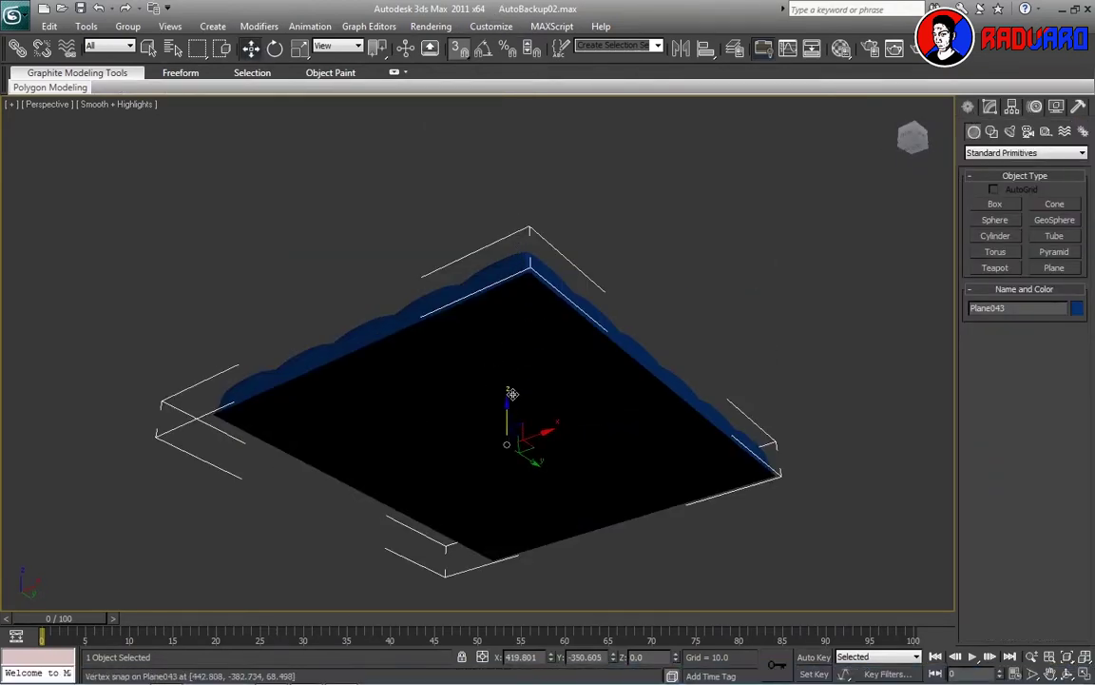
{"action": "mouse_move", "coordinate": [512, 393]}
{"action": "middle_mouse_down", "text": "alt"}
{"action": "mouse_move", "coordinate": [618, 355]}
{"action": "mouse_move", "coordinate": [436, 391]}
{"action": "mouse_move", "coordinate": [586, 384]}
{"action": "mouse_move", "coordinate": [493, 206]}
{"action": "mouse_move", "coordinate": [521, 328]}
{"action": "mouse_move", "coordinate": [608, 318]}
{"action": "mouse_move", "coordinate": [546, 340]}
{"action": "mouse_move", "coordinate": [562, 286]}
{"action": "mouse_move", "coordinate": [552, 367]}
{"action": "mouse_move", "coordinate": [561, 288]}
{"action": "middle_mouse_up", "text": "alt"}
{"action": "mouse_move", "coordinate": [504, 180]}
{"action": "middle_mouse_down", "text": "alt"}
{"action": "mouse_move", "coordinate": [553, 269]}
{"action": "mouse_move", "coordinate": [533, 314]}
{"action": "middle_mouse_up", "text": "alt"}
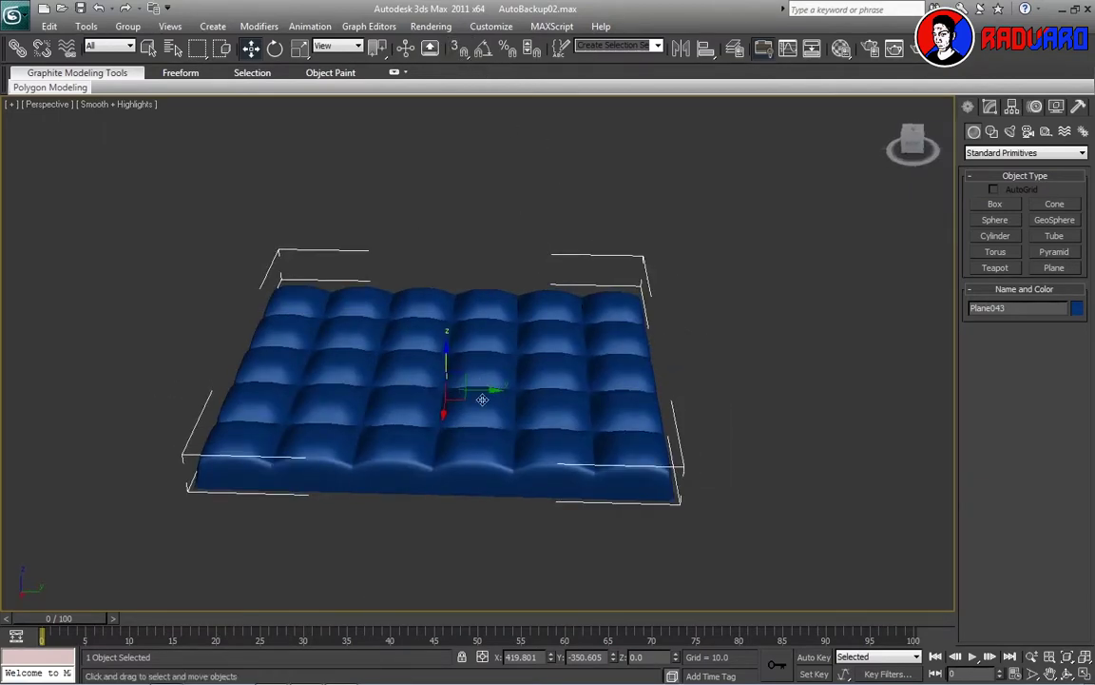
{"action": "mouse_move", "coordinate": [795, 352]}
{"action": "middle_mouse_down", "text": "alt"}
{"action": "mouse_move", "coordinate": [820, 299]}
{"action": "mouse_move", "coordinate": [606, 281]}
{"action": "mouse_move", "coordinate": [633, 356]}
{"action": "mouse_move", "coordinate": [796, 249]}
{"action": "mouse_move", "coordinate": [814, 429]}
{"action": "middle_mouse_up", "text": "alt"}
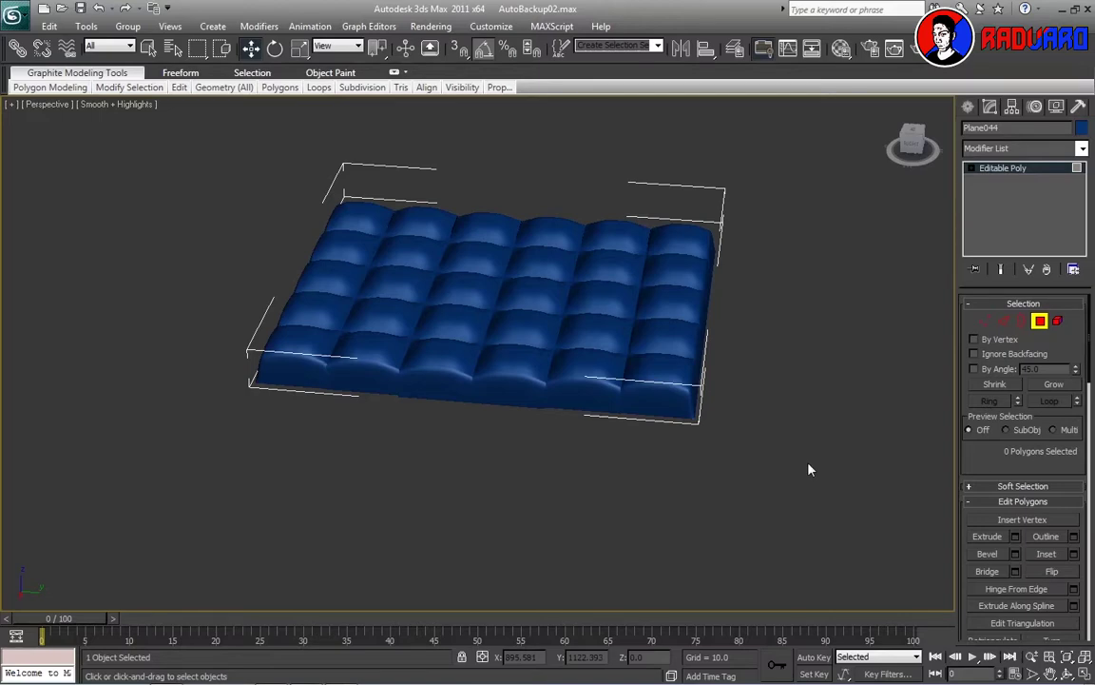
{"action": "left_click", "coordinate": [969, 107]}
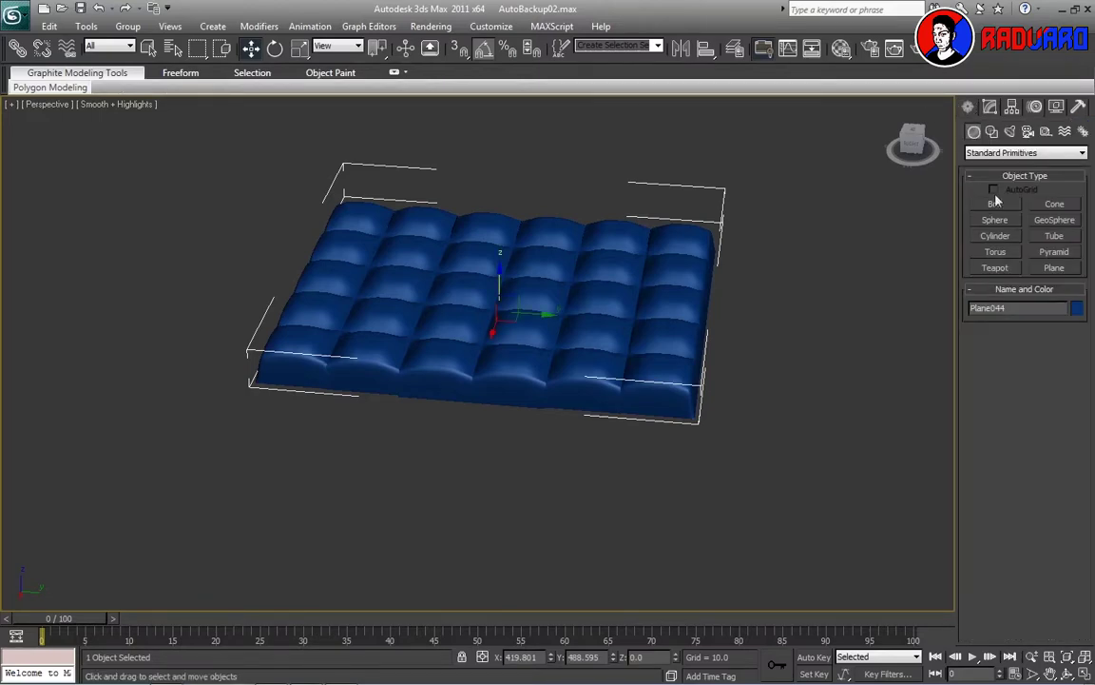
Choose Extended Primitives, discard two accidental shapes, and face the cushion straight on
{"action": "middle_click_drag", "start_coordinate": [845, 453], "coordinate": [830, 467]}
{"action": "left_click", "coordinate": [1025, 152]}
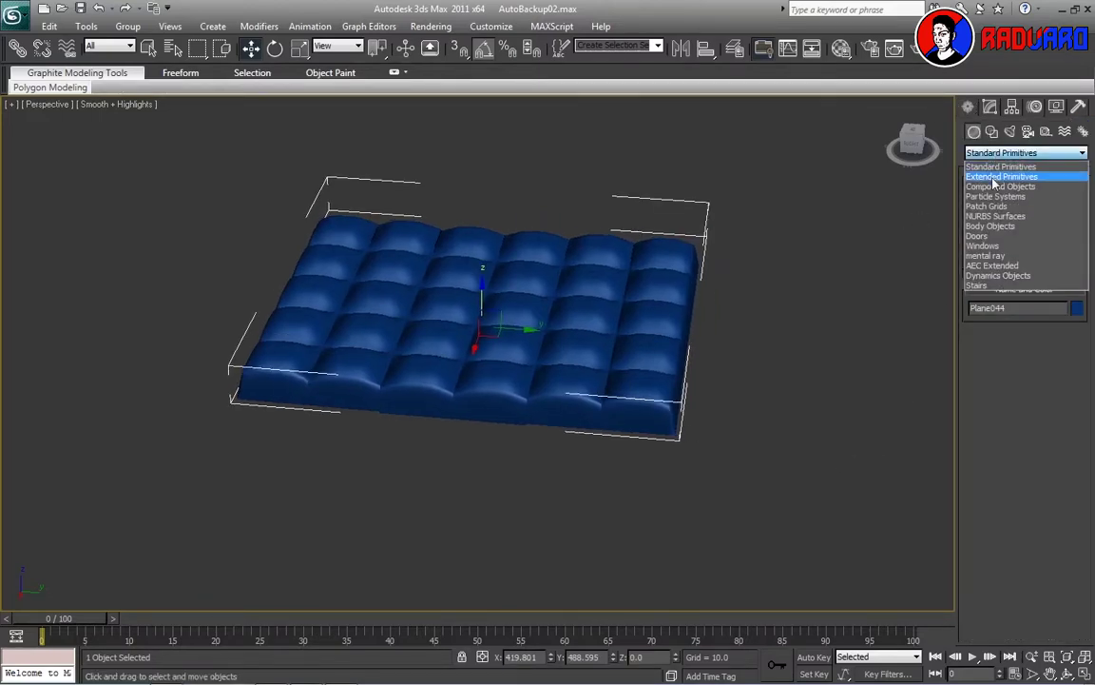
{"action": "left_click", "coordinate": [1008, 162]}
{"action": "left_click", "coordinate": [995, 204]}
{"action": "left_click_drag", "start_coordinate": [757, 337], "coordinate": [819, 423]}
{"action": "right_click", "coordinate": [860, 349]}
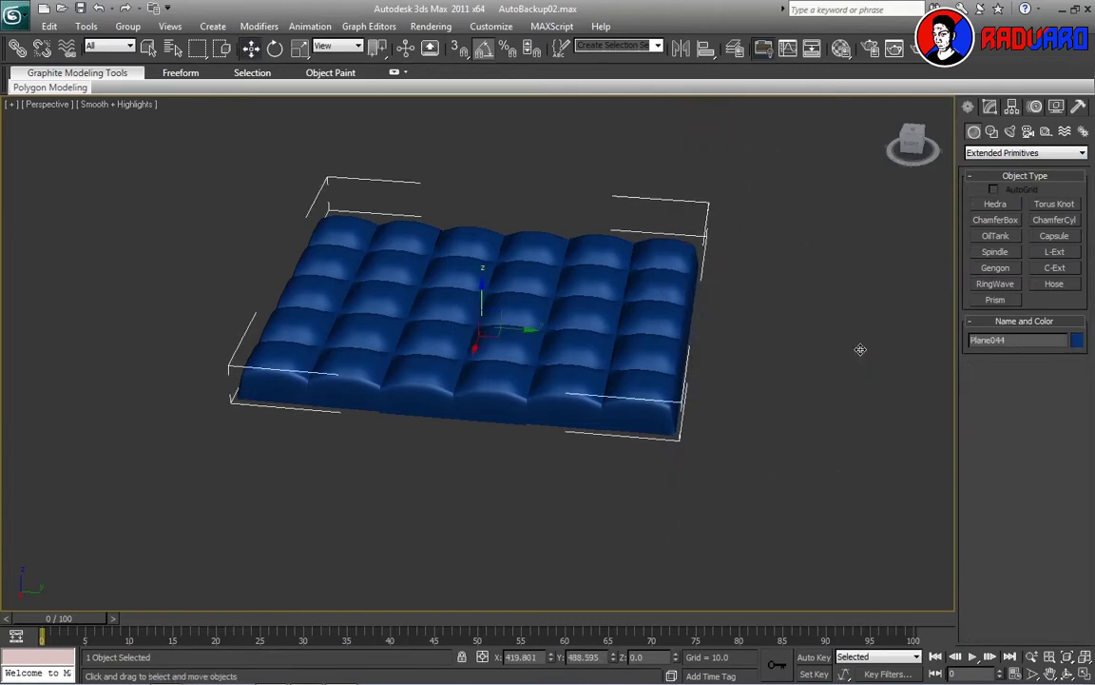
{"action": "left_click", "coordinate": [996, 220]}
{"action": "left_click_drag", "start_coordinate": [772, 310], "coordinate": [921, 376]}
{"action": "right_click", "coordinate": [924, 442]}
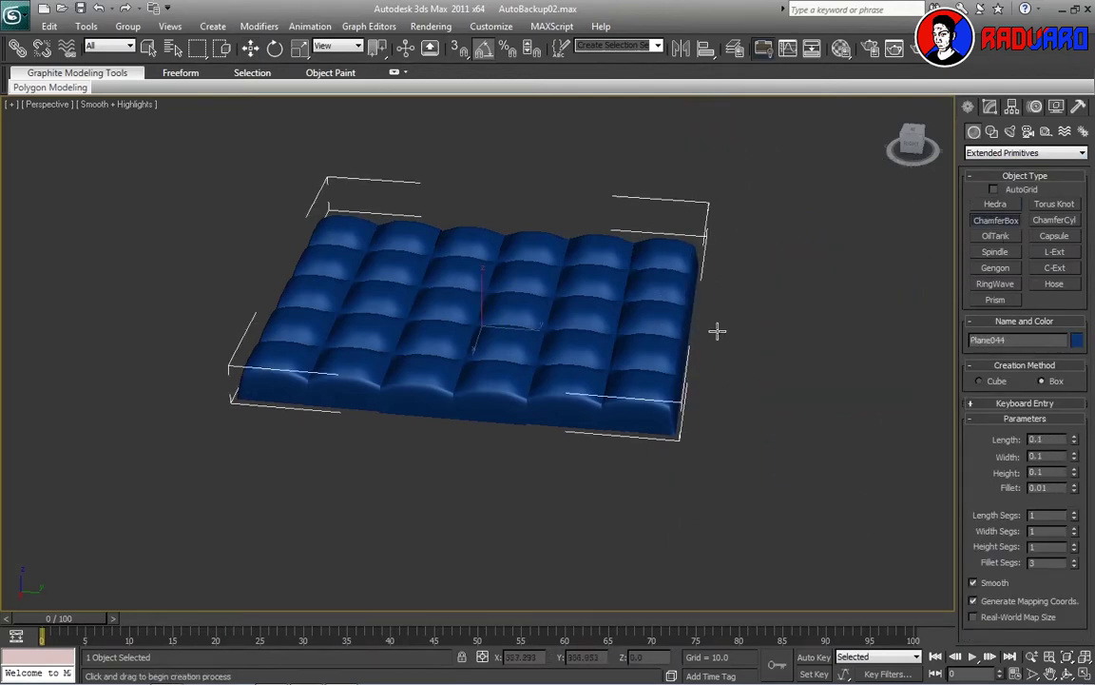
{"action": "left_click", "coordinate": [911, 144]}
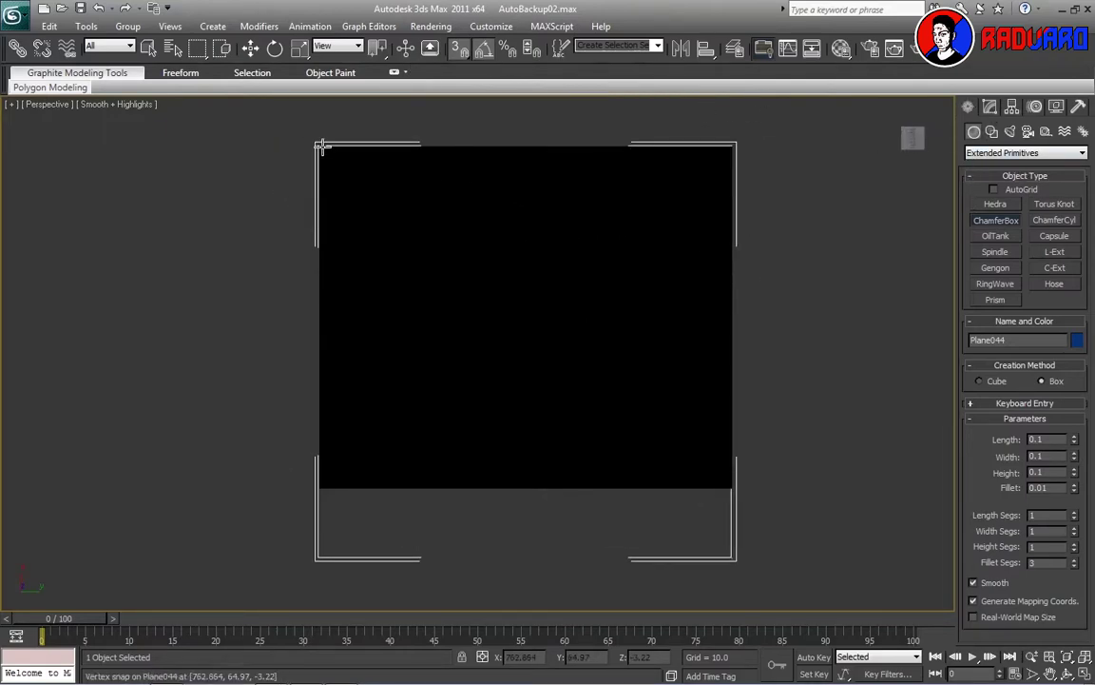
Create a ChamferBox across the cushion with Height -44.414 and Fillet 47.725
{"action": "left_click_drag", "start_coordinate": [322, 147], "coordinate": [371, 225]}
{"action": "left_click_drag", "start_coordinate": [713, 481], "coordinate": [731, 488]}
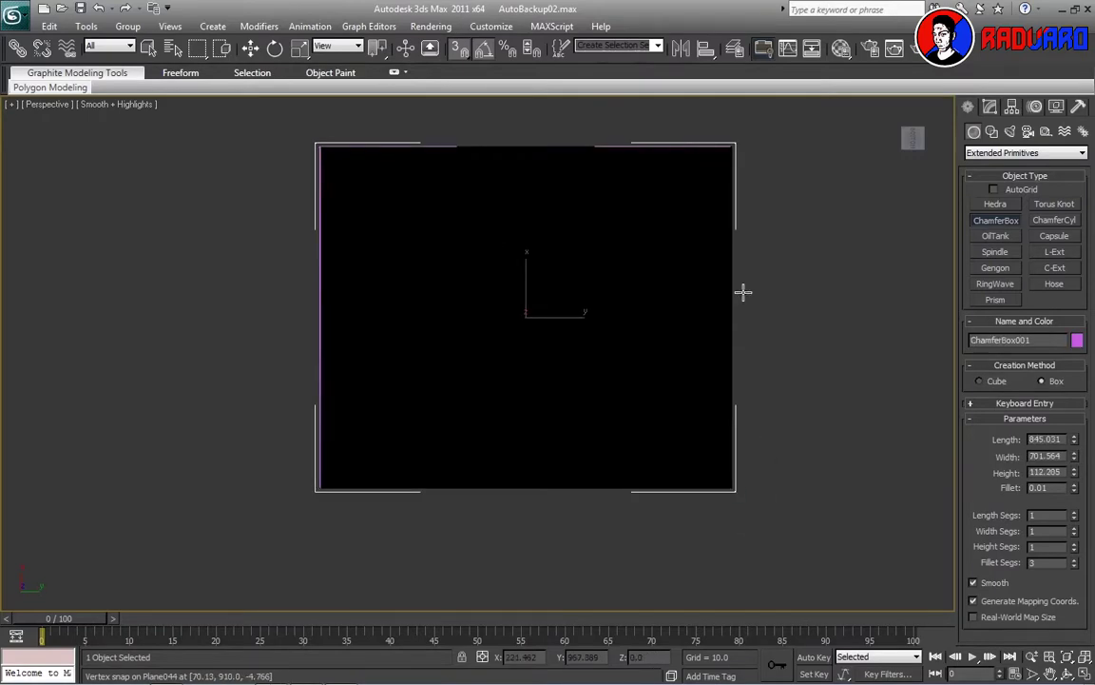
{"action": "left_click", "coordinate": [728, 573]}
{"action": "left_click", "coordinate": [724, 574]}
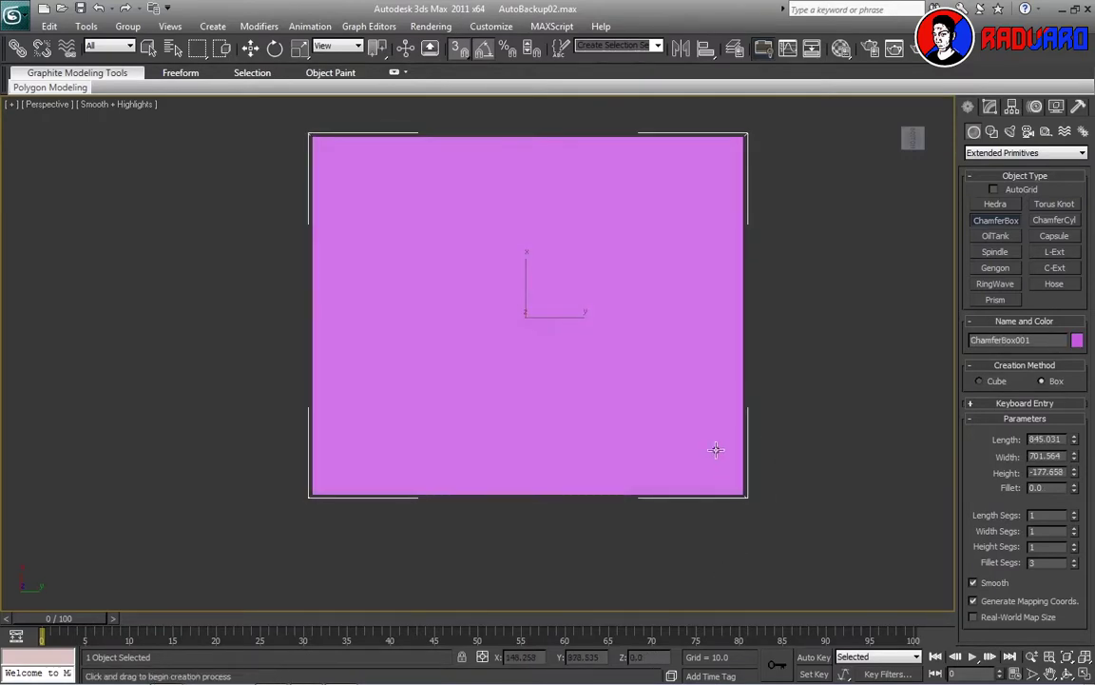
{"action": "left_click", "coordinate": [801, 413]}
{"action": "mouse_move", "coordinate": [802, 412]}
{"action": "middle_mouse_down", "text": "alt"}
{"action": "mouse_move", "coordinate": [746, 562]}
{"action": "mouse_move", "coordinate": [717, 500]}
{"action": "middle_mouse_up", "text": "alt"}
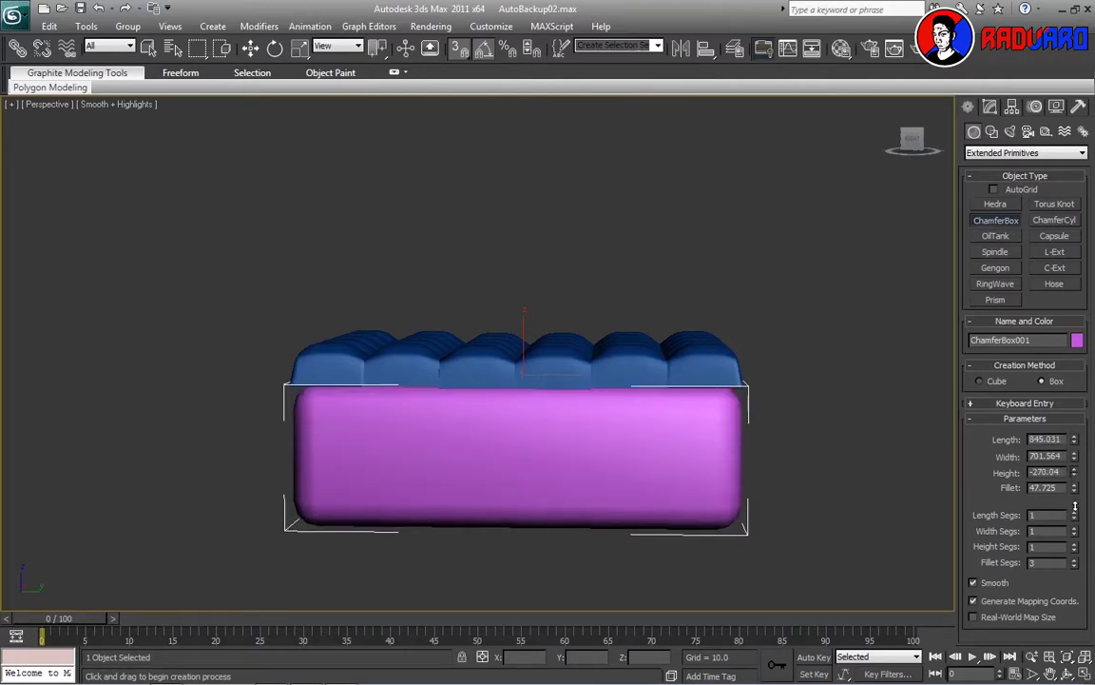
{"action": "left_click_drag", "start_coordinate": [1074, 473], "coordinate": [1055, 407]}
Scale the pink slab thinner, nudge it under the cushion, and Shift-drag a copy below
{"action": "left_click", "coordinate": [300, 47]}
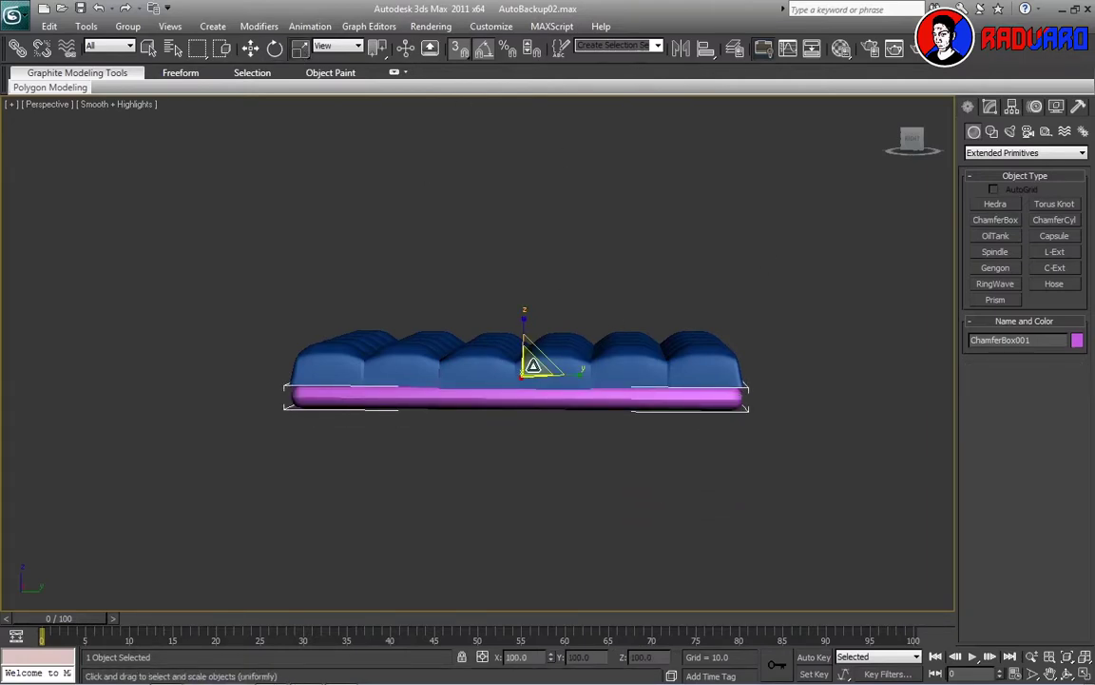
{"action": "left_click_drag", "start_coordinate": [534, 365], "coordinate": [489, 323]}
{"action": "mouse_move", "coordinate": [490, 323]}
{"action": "middle_mouse_down", "text": "alt"}
{"action": "mouse_move", "coordinate": [775, 407]}
{"action": "mouse_move", "coordinate": [729, 343]}
{"action": "middle_mouse_up", "text": "alt"}
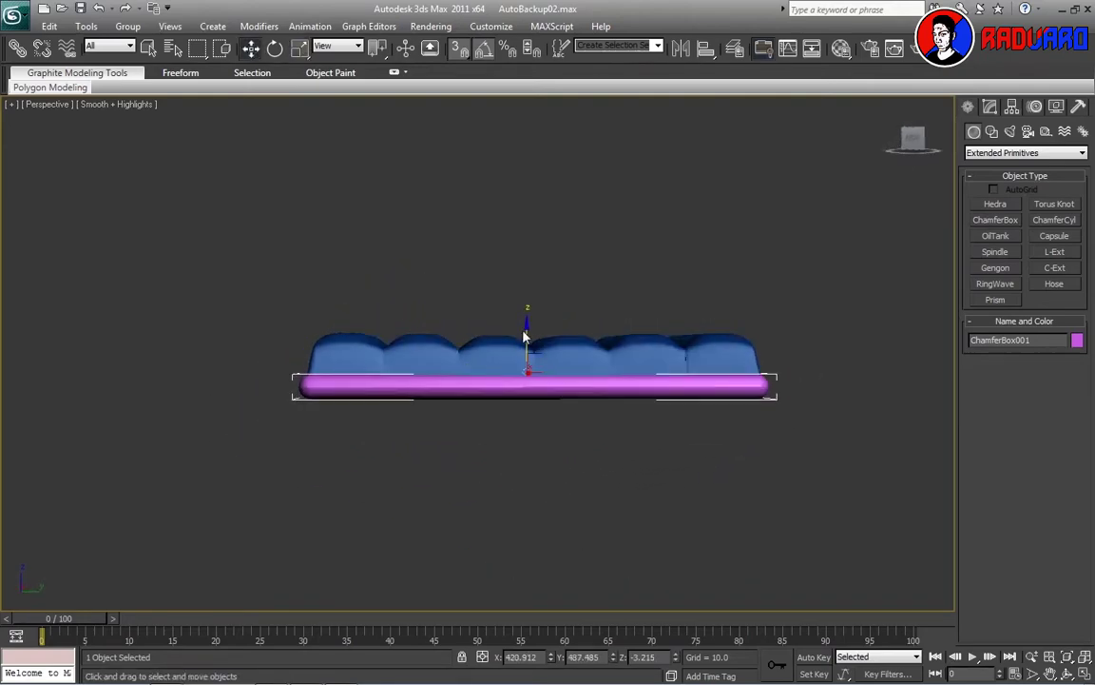
{"action": "left_click_drag", "start_coordinate": [528, 324], "coordinate": [528, 315]}
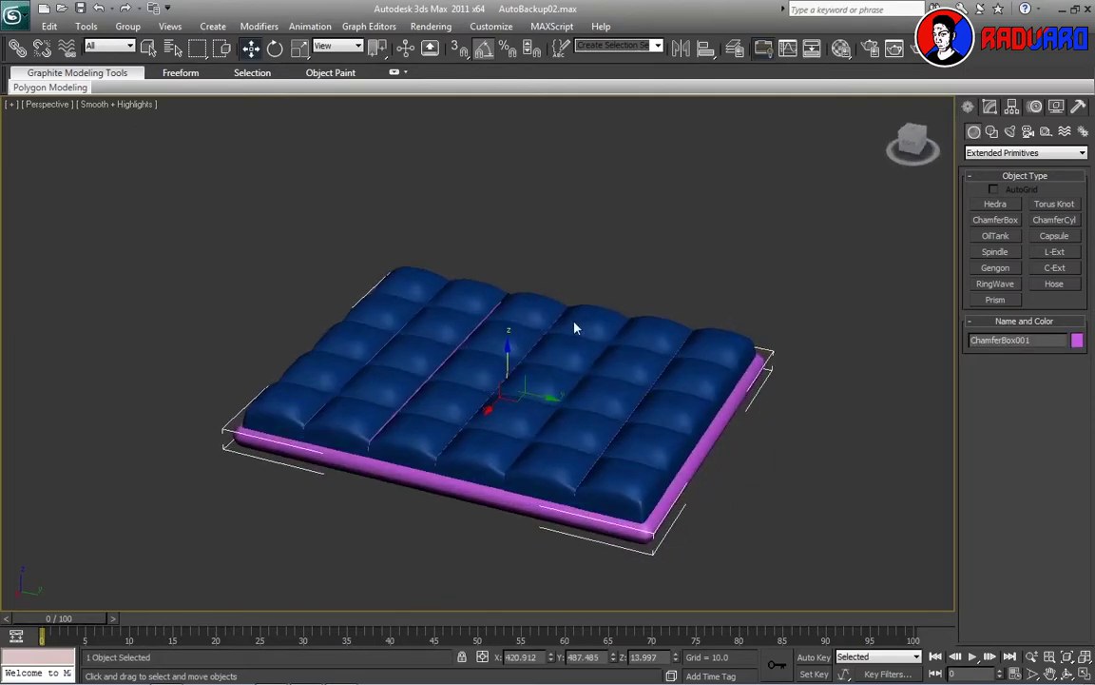
{"action": "left_click", "coordinate": [826, 303]}
{"action": "mouse_move", "coordinate": [528, 335]}
{"action": "middle_mouse_down", "text": "alt"}
{"action": "mouse_move", "coordinate": [826, 304]}
{"action": "mouse_move", "coordinate": [719, 307]}
{"action": "mouse_move", "coordinate": [792, 300]}
{"action": "mouse_move", "coordinate": [681, 335]}
{"action": "middle_mouse_up", "text": "alt"}
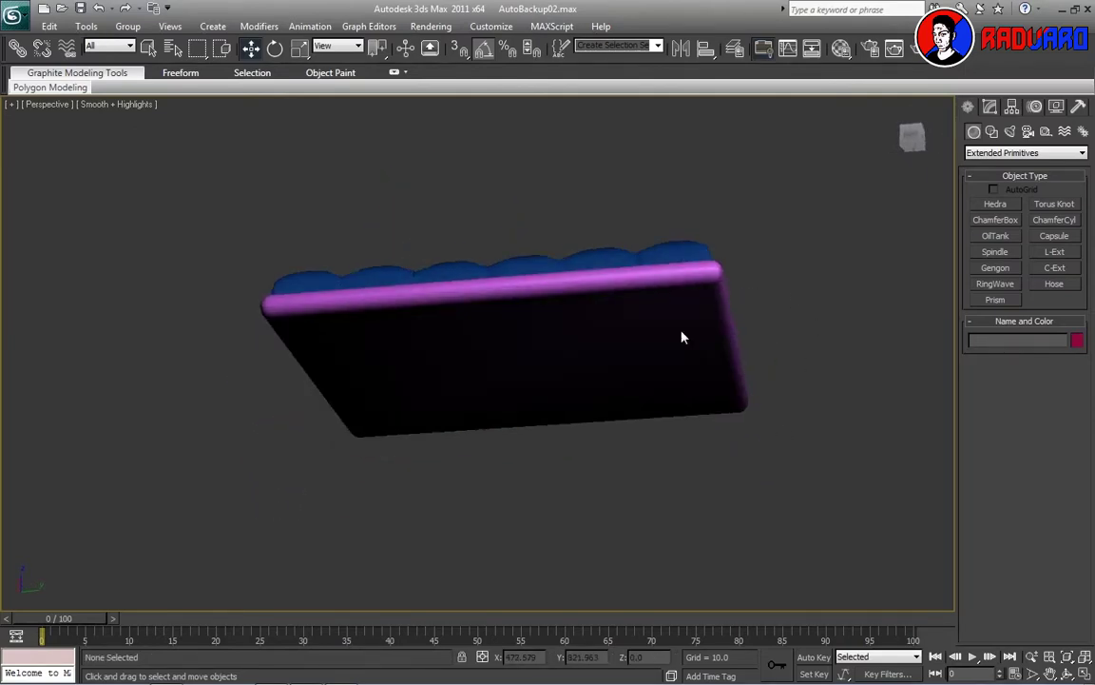
{"action": "left_click", "coordinate": [518, 323]}
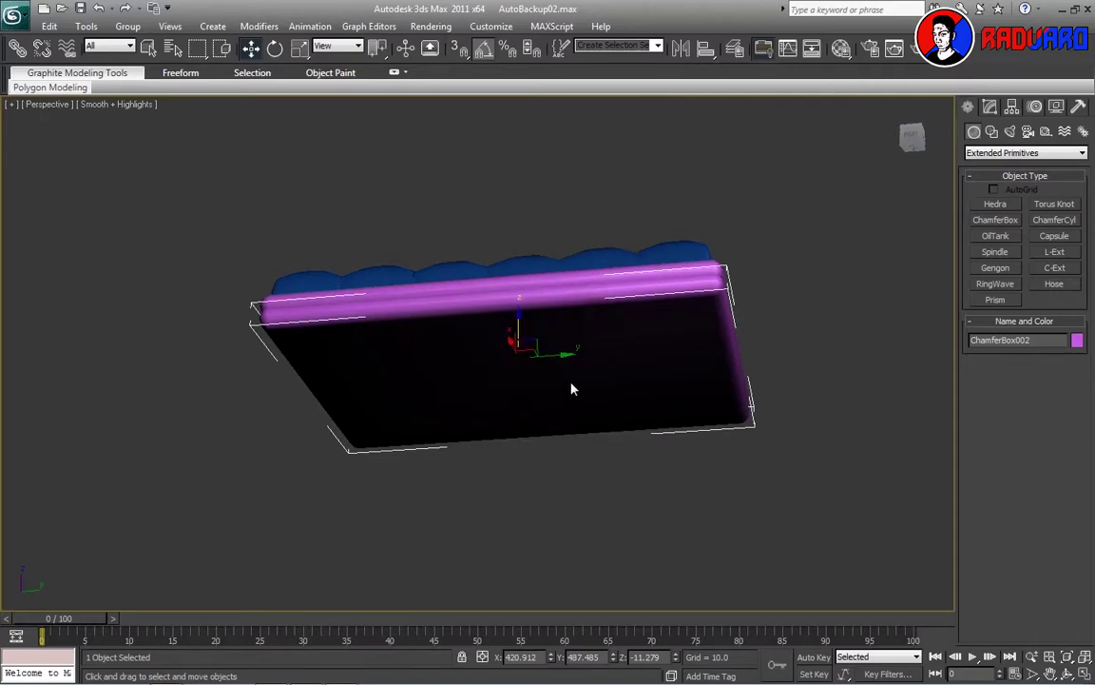
{"action": "middle_click_drag", "start_coordinate": [574, 386], "coordinate": [598, 451], "text": "alt"}
{"action": "left_click_drag", "start_coordinate": [524, 321], "coordinate": [488, 332], "text": "shift"}
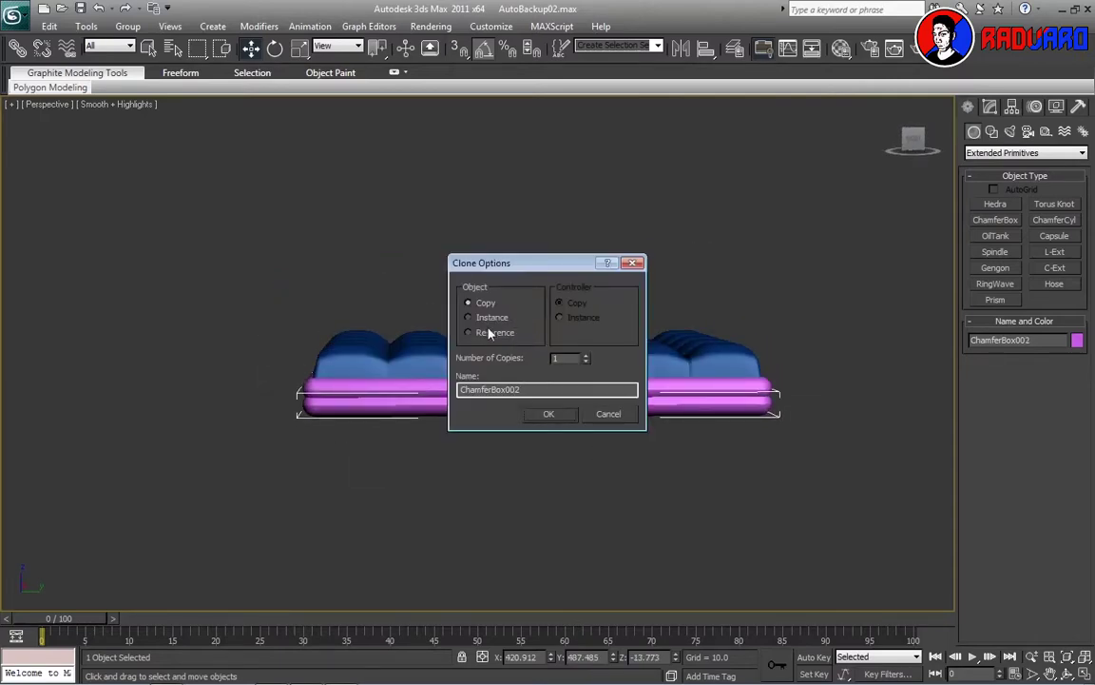
Confirm the ChamferBox002 copy, shrink it slightly, and reduce its fillet and thickness
{"action": "key", "text": "Return"}
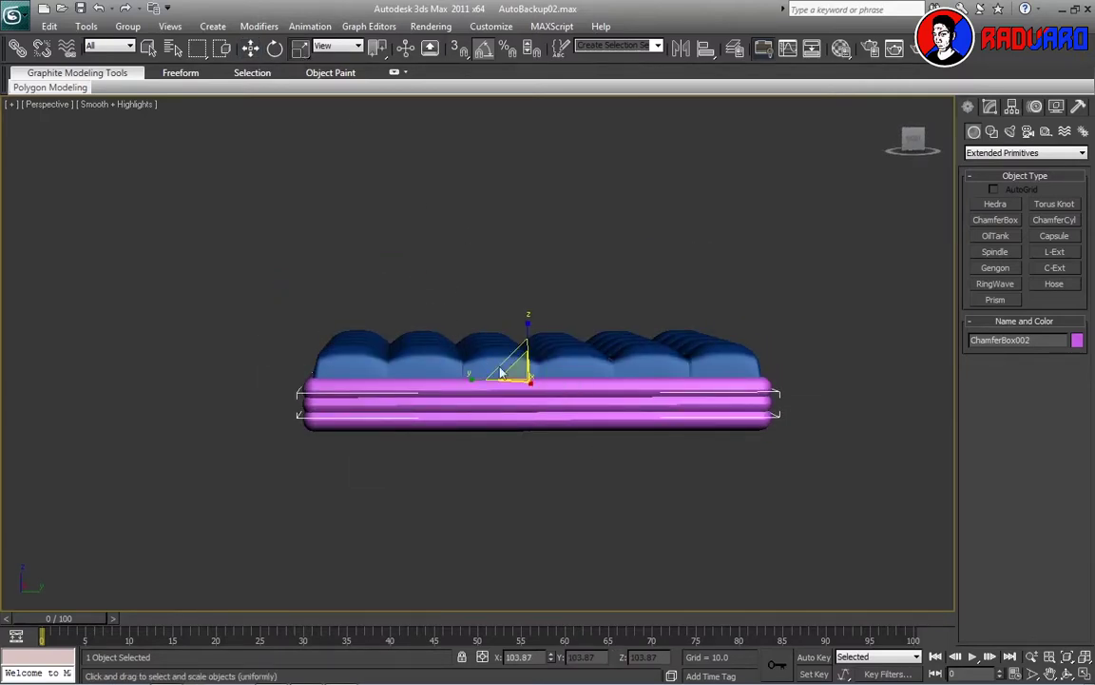
{"action": "left_click_drag", "start_coordinate": [501, 372], "coordinate": [525, 377]}
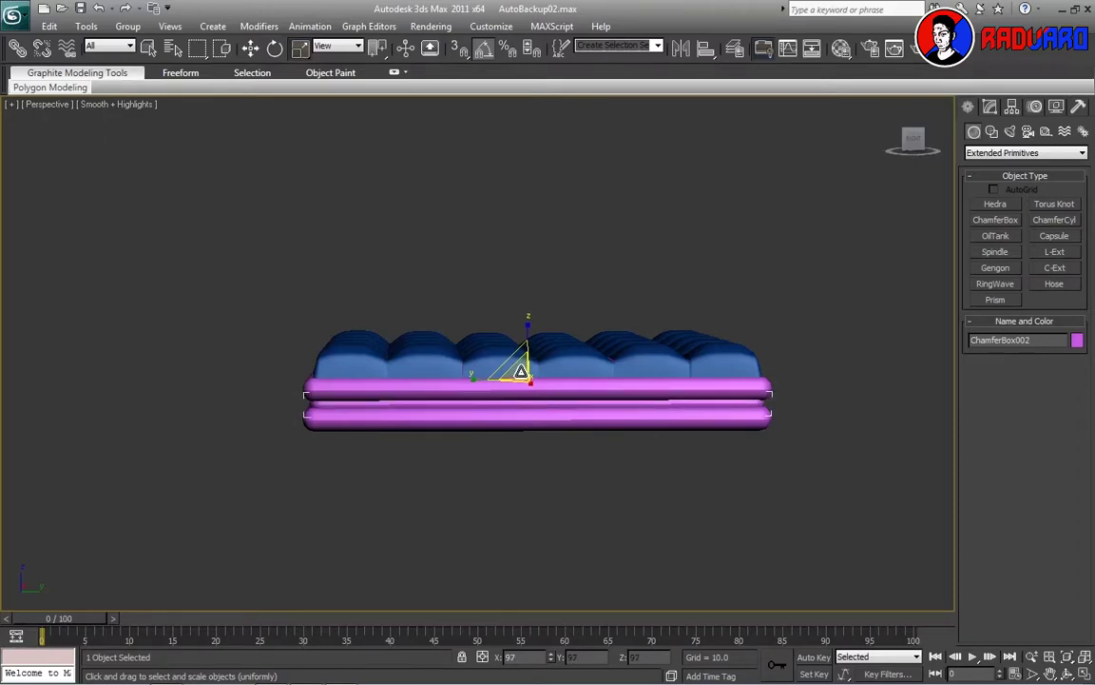
{"action": "mouse_move", "coordinate": [521, 371]}
{"action": "middle_mouse_down", "text": "alt"}
{"action": "mouse_move", "coordinate": [661, 483]}
{"action": "mouse_move", "coordinate": [736, 447]}
{"action": "mouse_move", "coordinate": [732, 472]}
{"action": "mouse_move", "coordinate": [696, 397]}
{"action": "middle_mouse_up", "text": "alt"}
{"action": "left_click", "coordinate": [990, 107]}
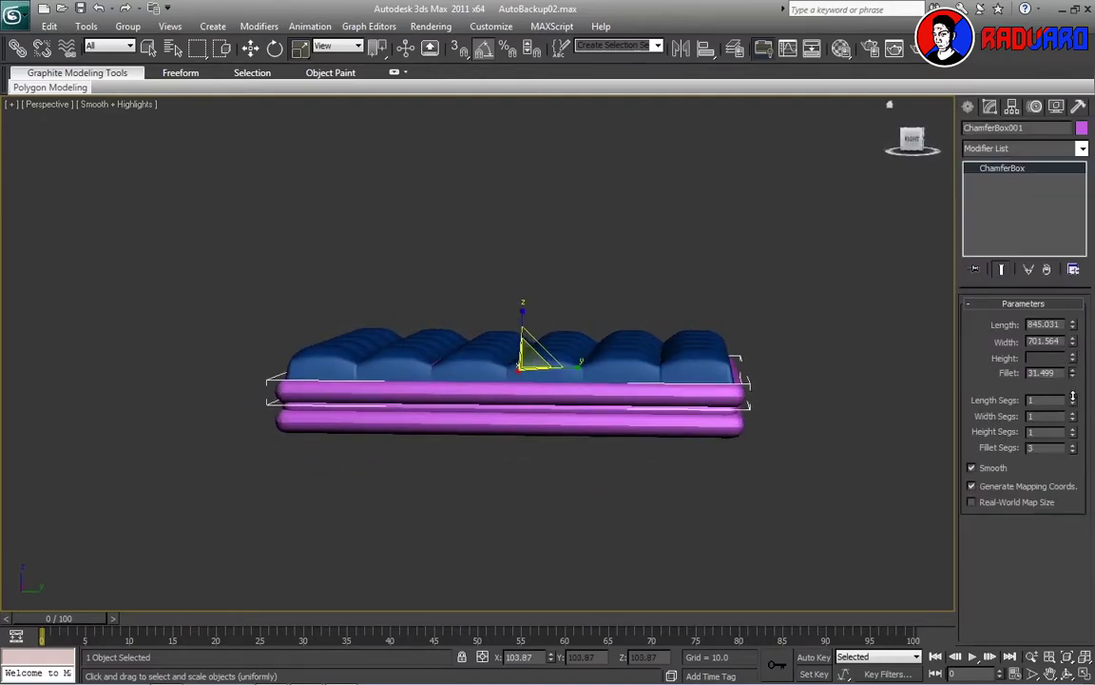
{"action": "left_click_drag", "start_coordinate": [1073, 397], "coordinate": [1072, 419]}
{"action": "mouse_move", "coordinate": [837, 380]}
{"action": "middle_mouse_down", "text": "alt"}
{"action": "mouse_move", "coordinate": [842, 431]}
{"action": "mouse_move", "coordinate": [837, 361]}
{"action": "middle_mouse_up", "text": "alt"}
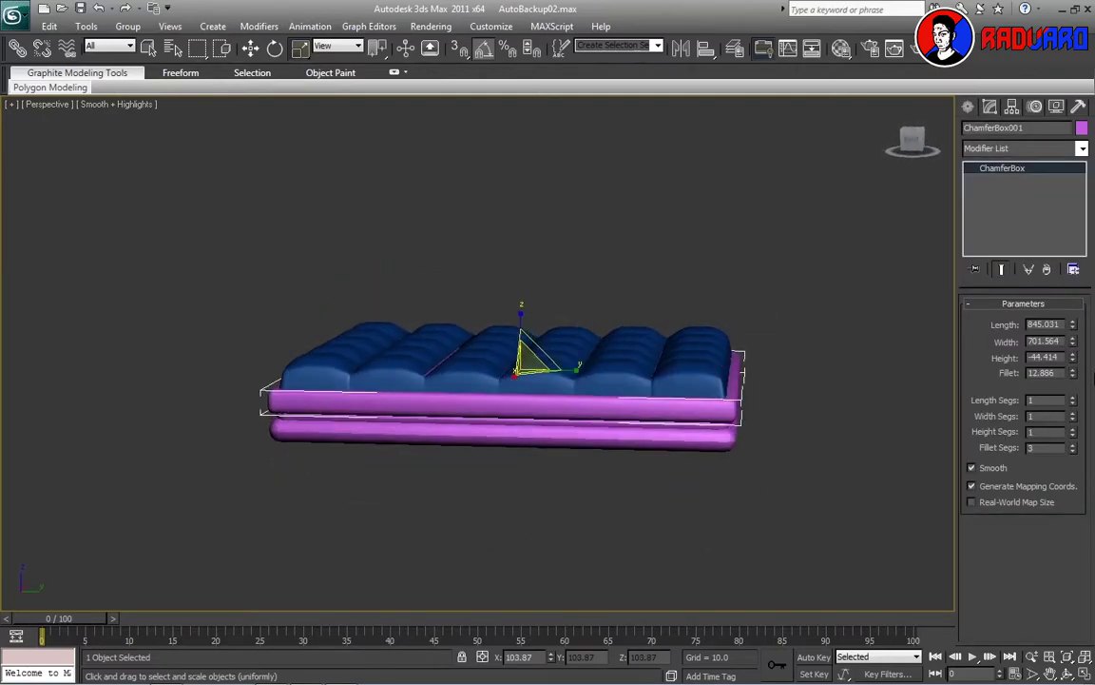
{"action": "mouse_move", "coordinate": [814, 308]}
{"action": "middle_mouse_down", "text": "alt"}
{"action": "mouse_move", "coordinate": [772, 367]}
{"action": "mouse_move", "coordinate": [837, 357]}
{"action": "mouse_move", "coordinate": [873, 322]}
{"action": "middle_mouse_up", "text": "alt"}
Widen the lower slab and fine-tune slab scale to 102.8% with Scale Transform Type-In
{"action": "left_click", "coordinate": [873, 323]}
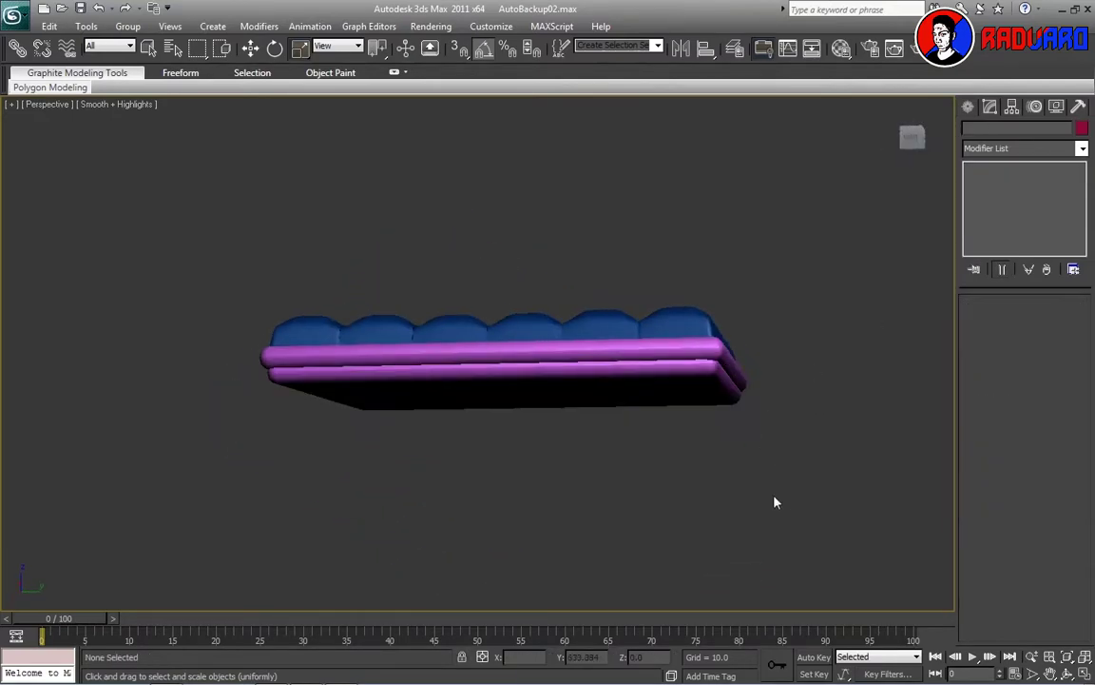
{"action": "middle_click_drag", "start_coordinate": [775, 502], "coordinate": [795, 442], "text": "alt"}
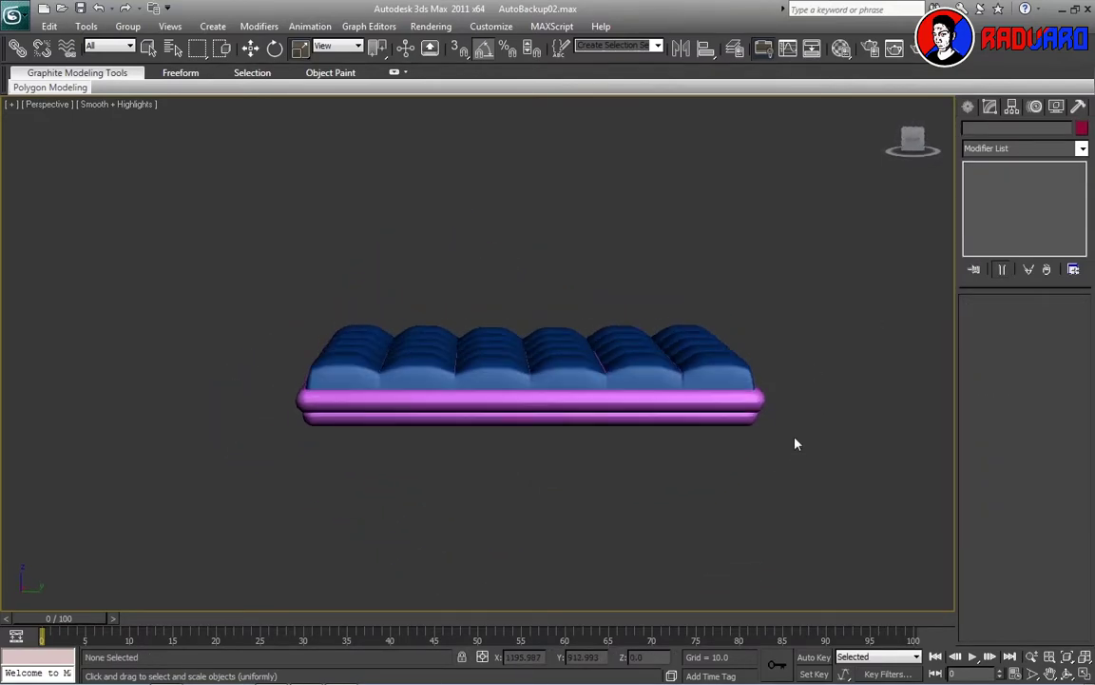
{"action": "left_click", "coordinate": [707, 407]}
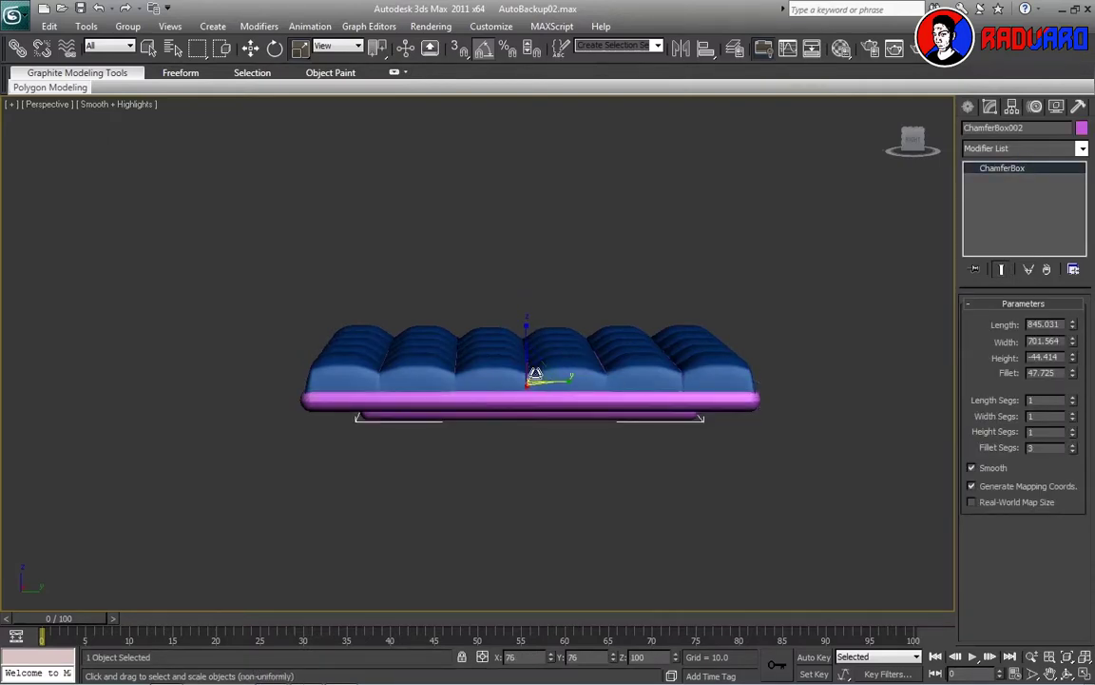
{"action": "left_click_drag", "start_coordinate": [537, 373], "coordinate": [535, 380]}
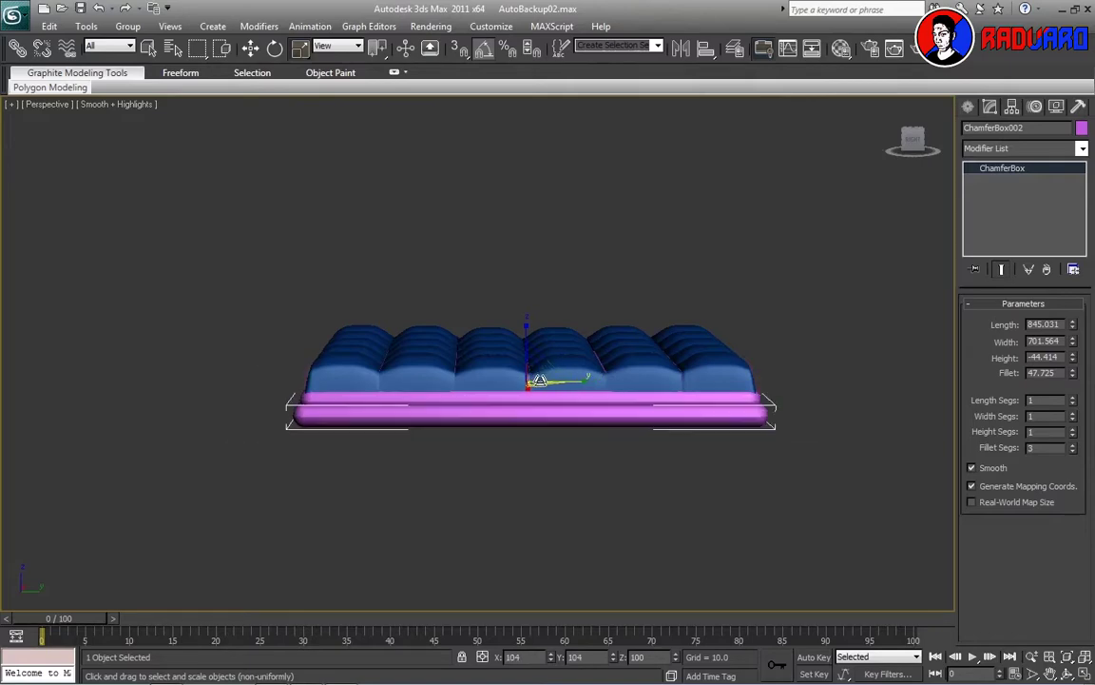
{"action": "left_click", "coordinate": [778, 330]}
{"action": "mouse_move", "coordinate": [778, 330]}
{"action": "middle_mouse_down", "text": "alt"}
{"action": "mouse_move", "coordinate": [676, 356]}
{"action": "mouse_move", "coordinate": [814, 350]}
{"action": "mouse_move", "coordinate": [714, 501]}
{"action": "middle_mouse_up", "text": "alt"}
{"action": "left_click", "coordinate": [723, 497]}
{"action": "right_click", "coordinate": [297, 49]}
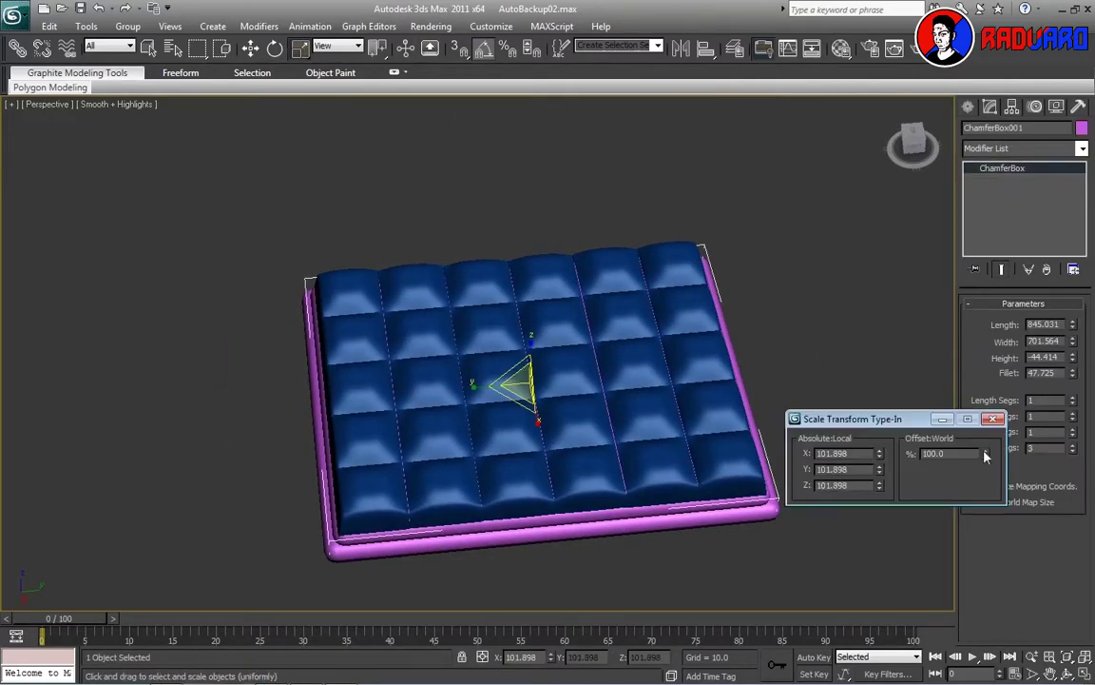
{"action": "left_click", "coordinate": [989, 420]}
{"action": "middle_click_drag", "start_coordinate": [913, 409], "coordinate": [871, 336], "text": "alt"}
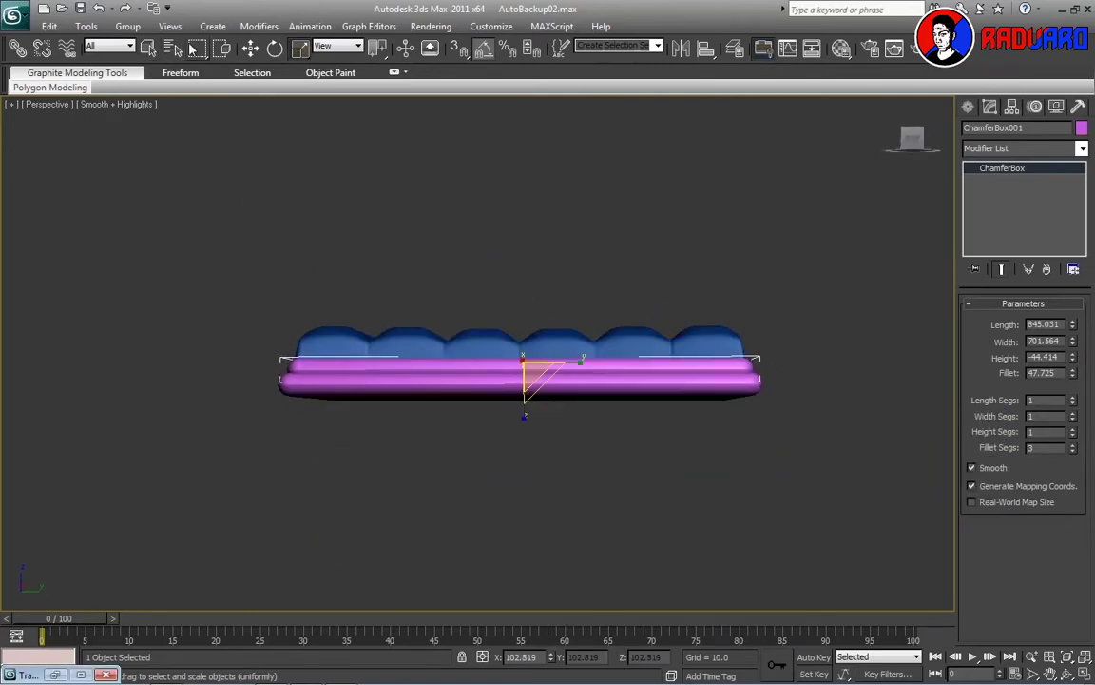
Lower both pink slabs into place beneath the cushion
{"action": "key", "text": "w"}
{"action": "left_click", "coordinate": [521, 342], "text": "ctrl"}
{"action": "left_click_drag", "start_coordinate": [521, 342], "coordinate": [523, 355]}
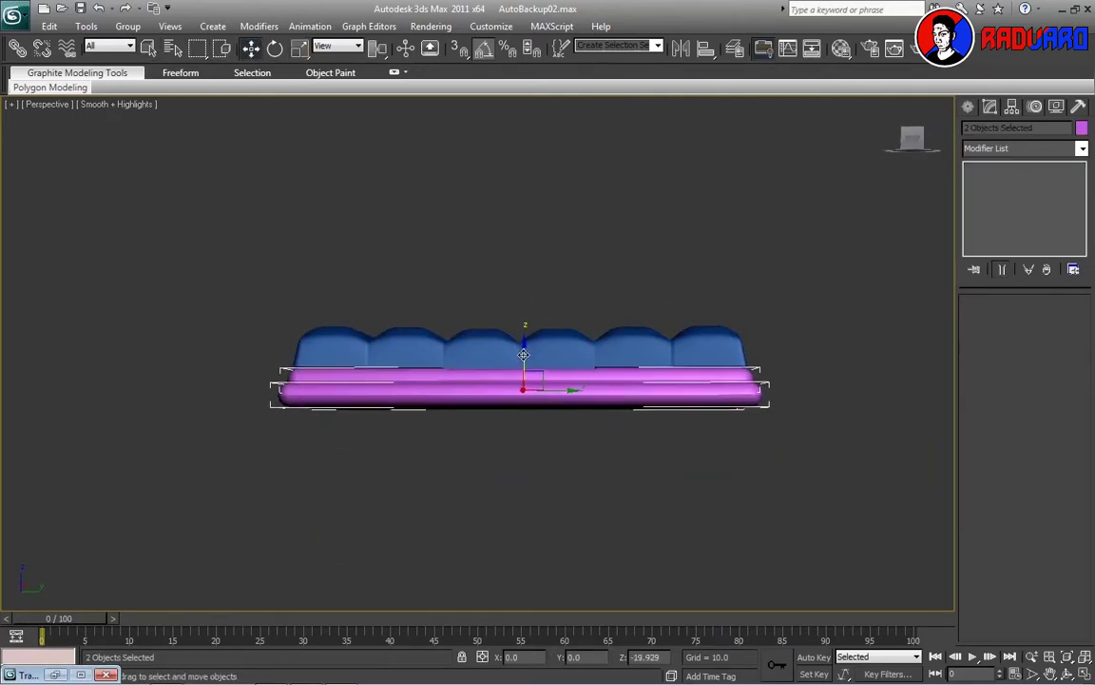
{"action": "mouse_move", "coordinate": [523, 355]}
{"action": "middle_mouse_down", "text": "alt"}
{"action": "mouse_move", "coordinate": [574, 330]}
{"action": "mouse_move", "coordinate": [514, 294]}
{"action": "mouse_move", "coordinate": [559, 285]}
{"action": "mouse_move", "coordinate": [421, 380]}
{"action": "mouse_move", "coordinate": [245, 397]}
{"action": "mouse_move", "coordinate": [408, 420]}
{"action": "mouse_move", "coordinate": [402, 384]}
{"action": "mouse_move", "coordinate": [504, 405]}
{"action": "mouse_move", "coordinate": [516, 418]}
{"action": "middle_mouse_up", "text": "alt"}
{"action": "left_click", "coordinate": [559, 285]}
Group the cushion and slabs as Group001 and clone it beside as Group002
{"action": "key", "text": "ctrl+a"}
{"action": "left_click", "coordinate": [127, 26]}
{"action": "left_click", "coordinate": [133, 94]}
{"action": "left_click", "coordinate": [560, 375]}
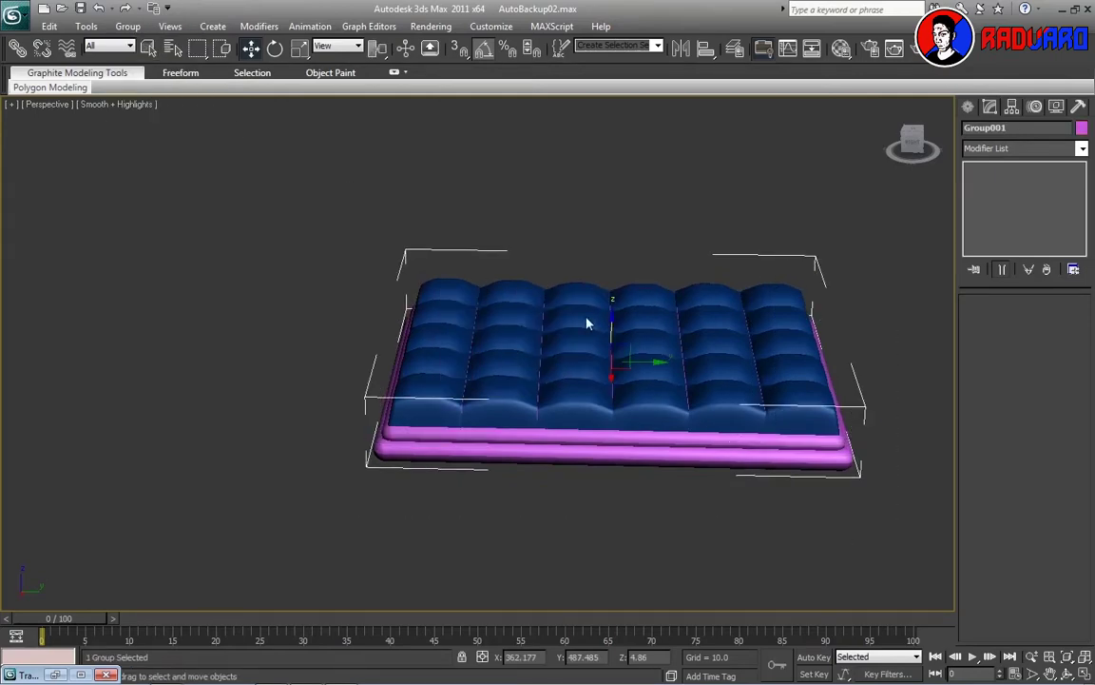
{"action": "left_click_drag", "start_coordinate": [660, 359], "coordinate": [208, 353], "text": "shift"}
{"action": "key", "text": "Return"}
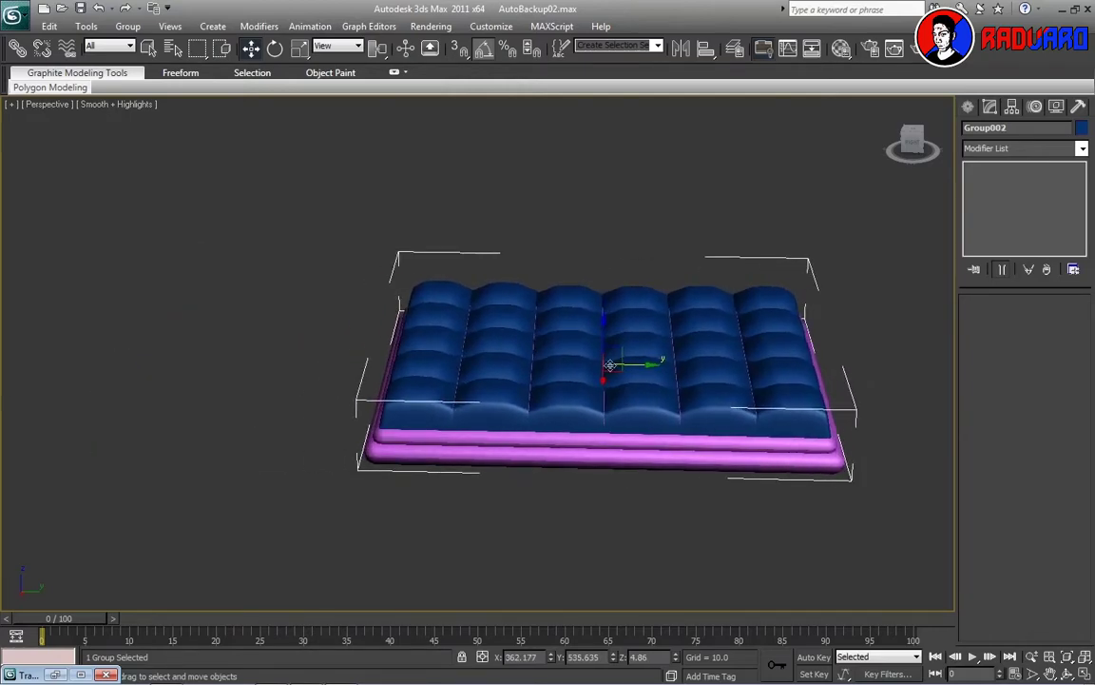
{"action": "key", "text": "Return"}
Tilt the copied cushion group about -45° into a reclined backrest
{"action": "key", "text": "e"}
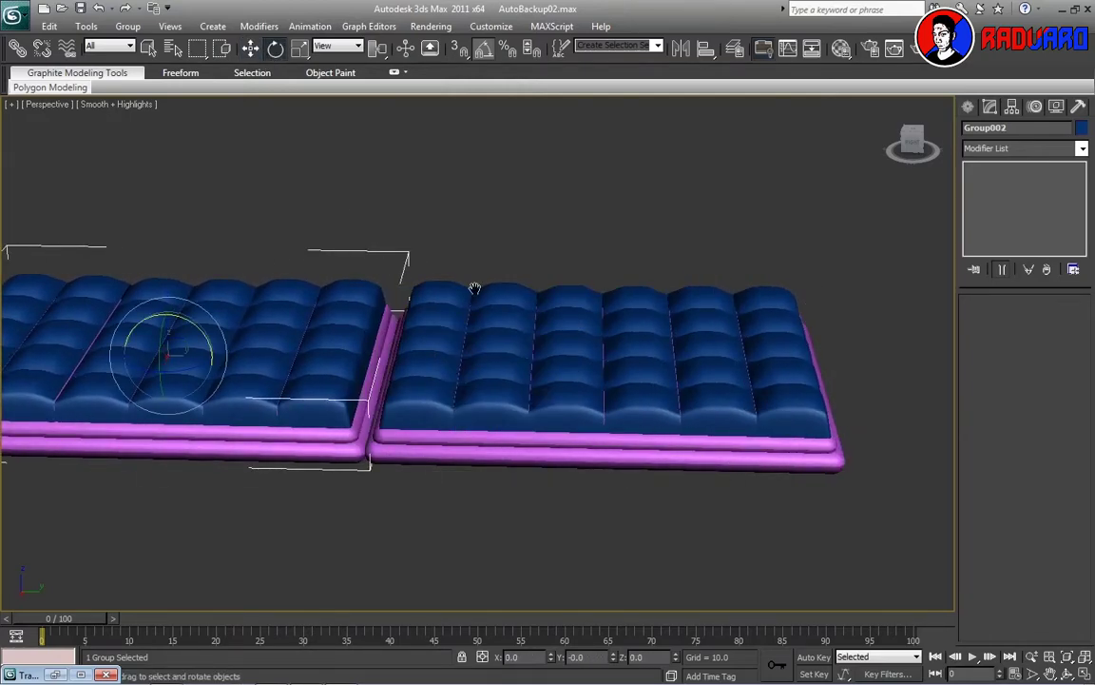
{"action": "scroll", "coordinate": [338, 292], "scroll_direction": "up", "scroll_amount": 2}
{"action": "left_click_drag", "start_coordinate": [337, 292], "coordinate": [333, 282]}
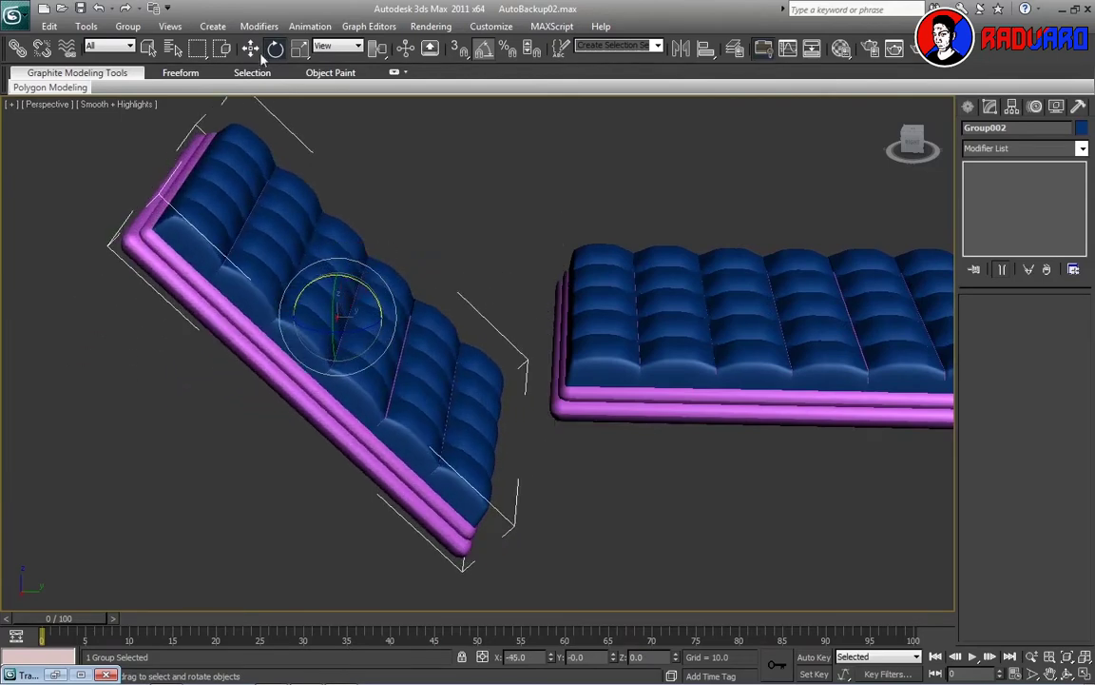
Move the tilted group down until its lower end meets the flat seat cushion
{"action": "key", "text": "w"}
{"action": "mouse_move", "coordinate": [334, 282]}
{"action": "middle_mouse_down", "text": "alt"}
{"action": "mouse_move", "coordinate": [772, 120]}
{"action": "mouse_move", "coordinate": [750, 247]}
{"action": "middle_mouse_up", "text": "alt"}
{"action": "scroll", "coordinate": [750, 247], "scroll_direction": "down", "scroll_amount": 3}
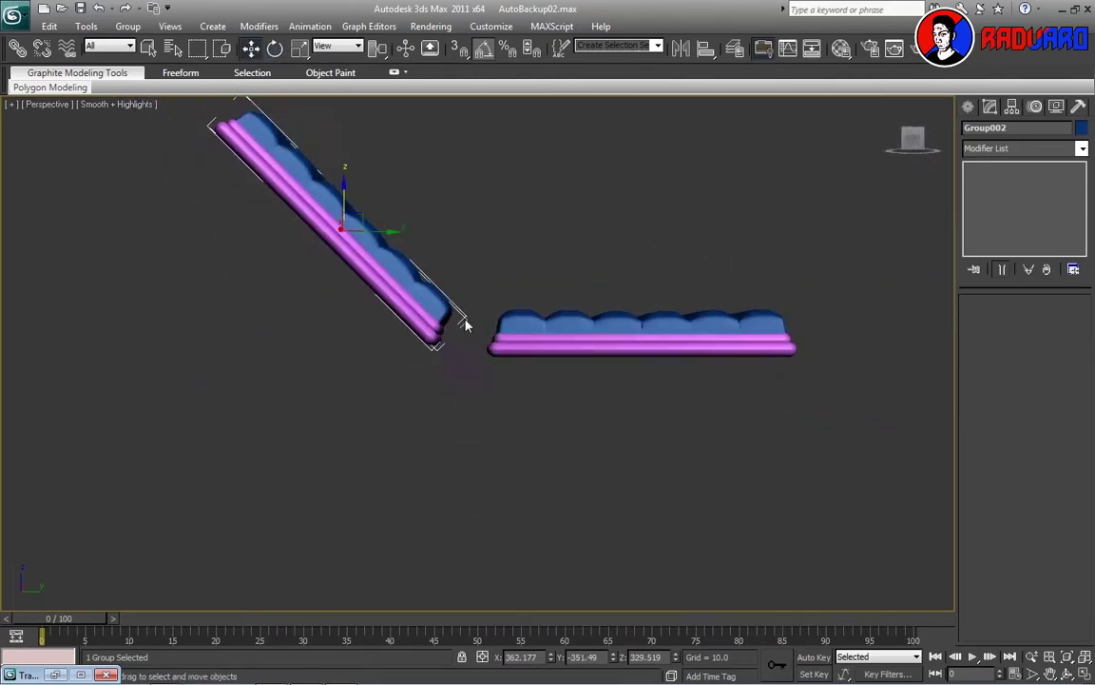
{"action": "scroll", "coordinate": [382, 269], "scroll_direction": "down", "scroll_amount": 1}
{"action": "left_click_drag", "start_coordinate": [382, 269], "coordinate": [427, 272]}
{"action": "left_click_drag", "start_coordinate": [379, 221], "coordinate": [388, 229]}
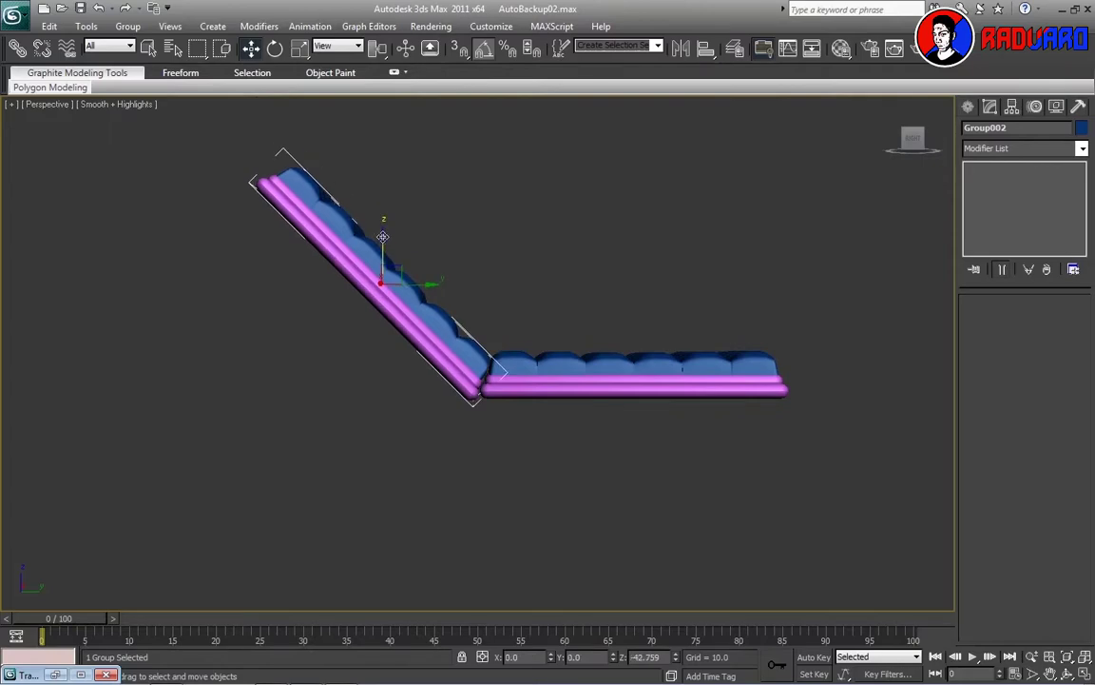
Orbit around the assembled chair to inspect it, then select both cushion groups
{"action": "left_click", "coordinate": [671, 269]}
{"action": "mouse_move", "coordinate": [670, 269]}
{"action": "middle_mouse_down", "text": "alt"}
{"action": "mouse_move", "coordinate": [563, 305]}
{"action": "mouse_move", "coordinate": [435, 293]}
{"action": "mouse_move", "coordinate": [616, 297]}
{"action": "middle_mouse_up", "text": "alt"}
{"action": "scroll", "coordinate": [521, 354], "scroll_direction": "up", "scroll_amount": 3}
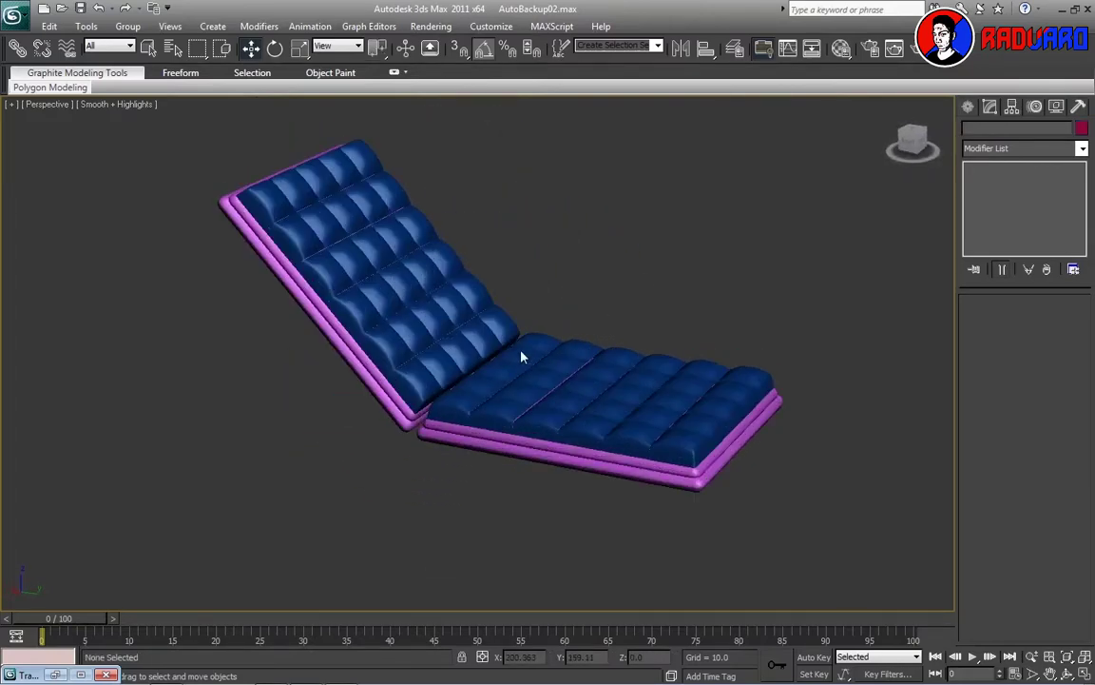
{"action": "middle_click_drag", "start_coordinate": [521, 355], "coordinate": [493, 344]}
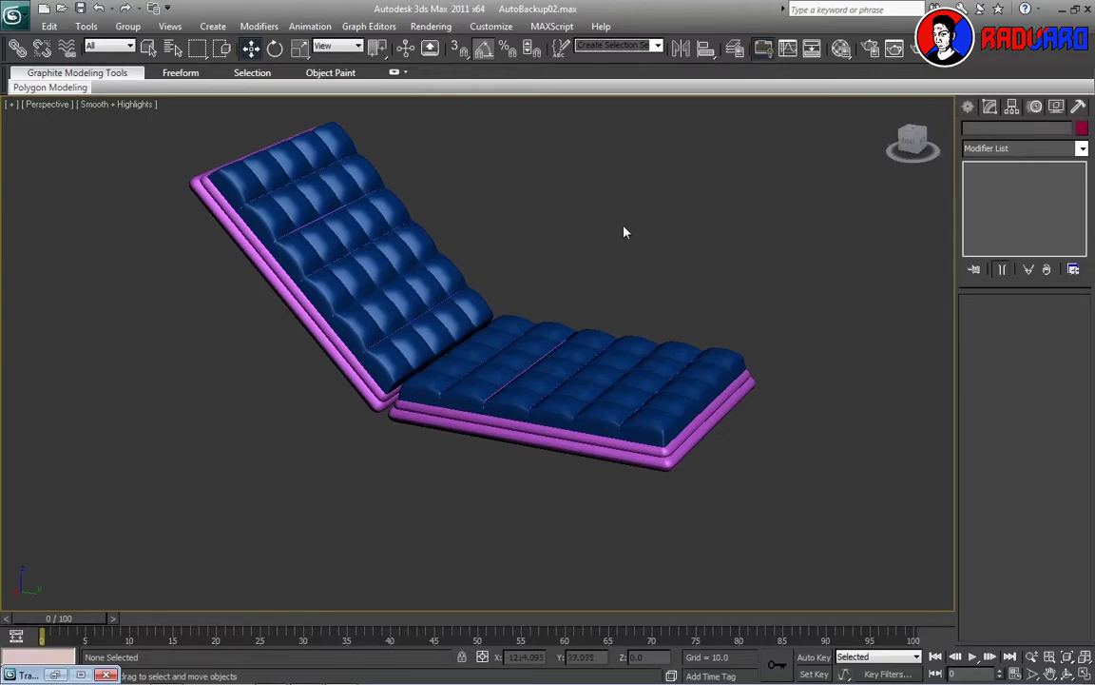
{"action": "mouse_move", "coordinate": [624, 232]}
{"action": "middle_mouse_down", "text": "alt"}
{"action": "mouse_move", "coordinate": [445, 299]}
{"action": "mouse_move", "coordinate": [670, 271]}
{"action": "mouse_move", "coordinate": [565, 274]}
{"action": "mouse_move", "coordinate": [731, 248]}
{"action": "mouse_move", "coordinate": [625, 257]}
{"action": "mouse_move", "coordinate": [579, 288]}
{"action": "middle_mouse_up", "text": "alt"}
{"action": "scroll", "coordinate": [516, 320], "scroll_direction": "up", "scroll_amount": 3}
{"action": "scroll", "coordinate": [515, 320], "scroll_direction": "up", "scroll_amount": 2}
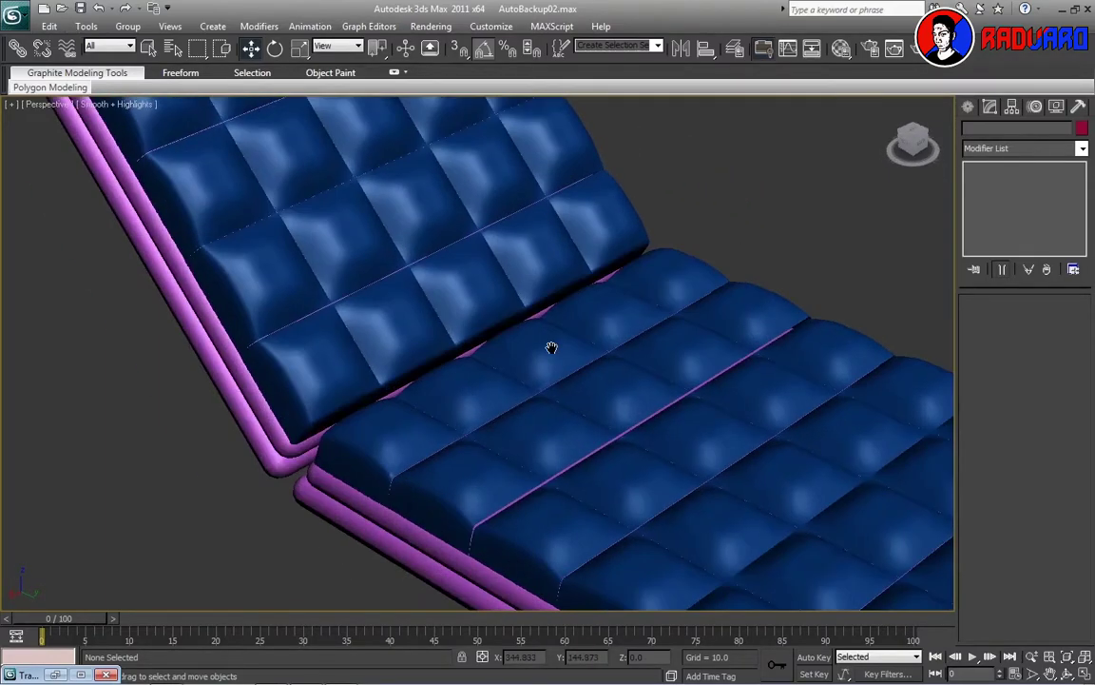
{"action": "scroll", "coordinate": [550, 347], "scroll_direction": "down", "scroll_amount": 5}
{"action": "scroll", "coordinate": [513, 379], "scroll_direction": "up", "scroll_amount": 1}
{"action": "scroll", "coordinate": [504, 376], "scroll_direction": "up", "scroll_amount": 2}
{"action": "middle_click_drag", "start_coordinate": [516, 366], "coordinate": [514, 350], "text": "alt"}
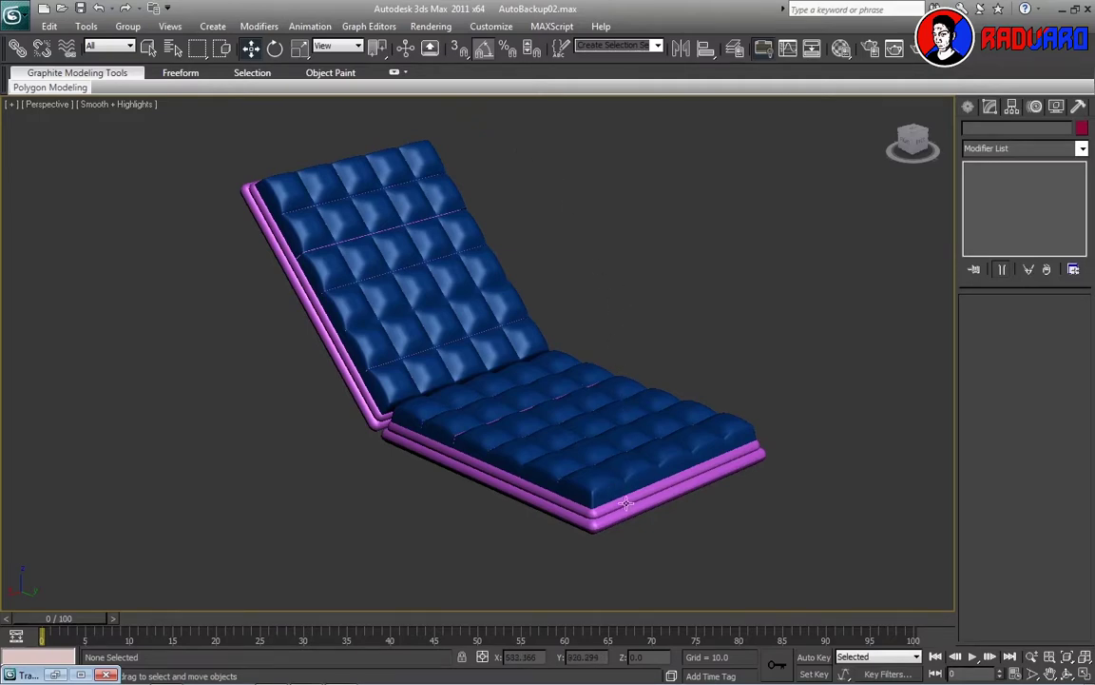
{"action": "mouse_move", "coordinate": [675, 465]}
{"action": "middle_mouse_down", "text": "alt"}
{"action": "mouse_move", "coordinate": [220, 410]}
{"action": "mouse_move", "coordinate": [285, 191]}
{"action": "middle_mouse_up", "text": "alt"}
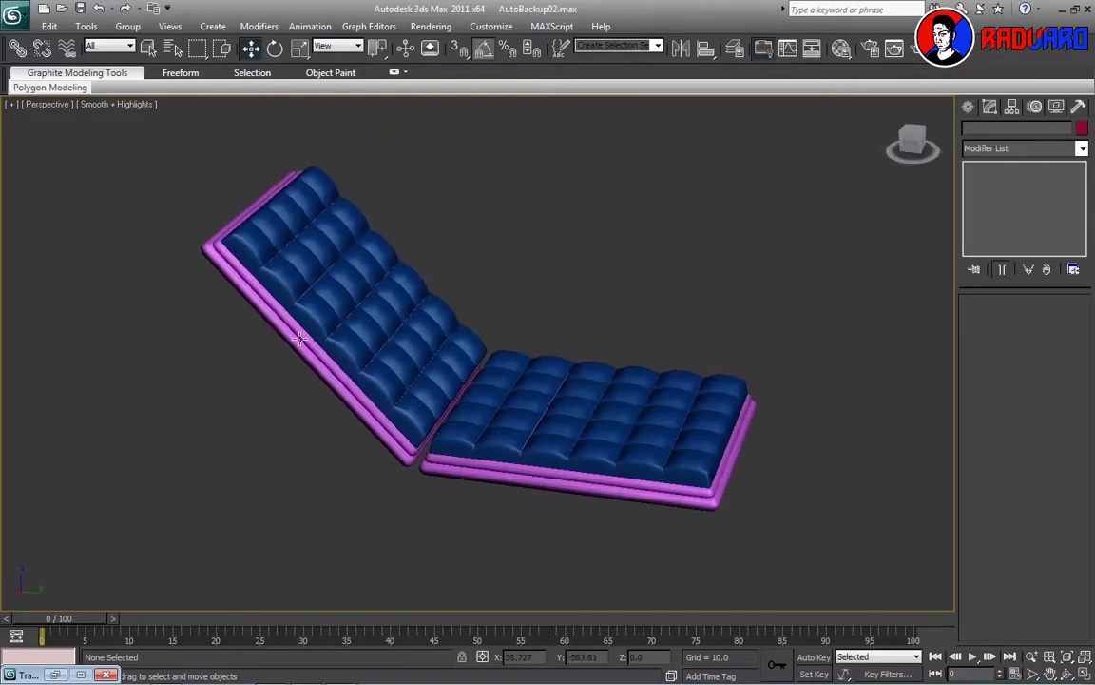
{"action": "scroll", "coordinate": [286, 190], "scroll_direction": "down", "scroll_amount": 3}
{"action": "left_click_drag", "start_coordinate": [286, 186], "coordinate": [697, 466]}
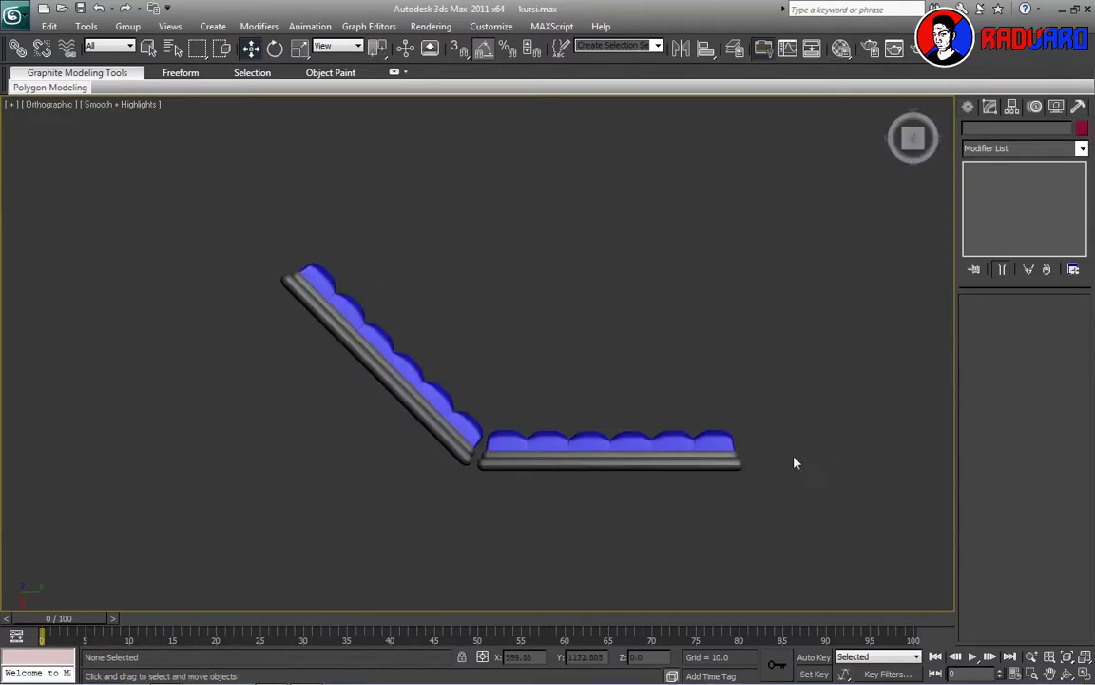
Draw a four-point Line spline from the backrest top, down under the seat, to its right end
{"action": "left_click", "coordinate": [273, 283]}
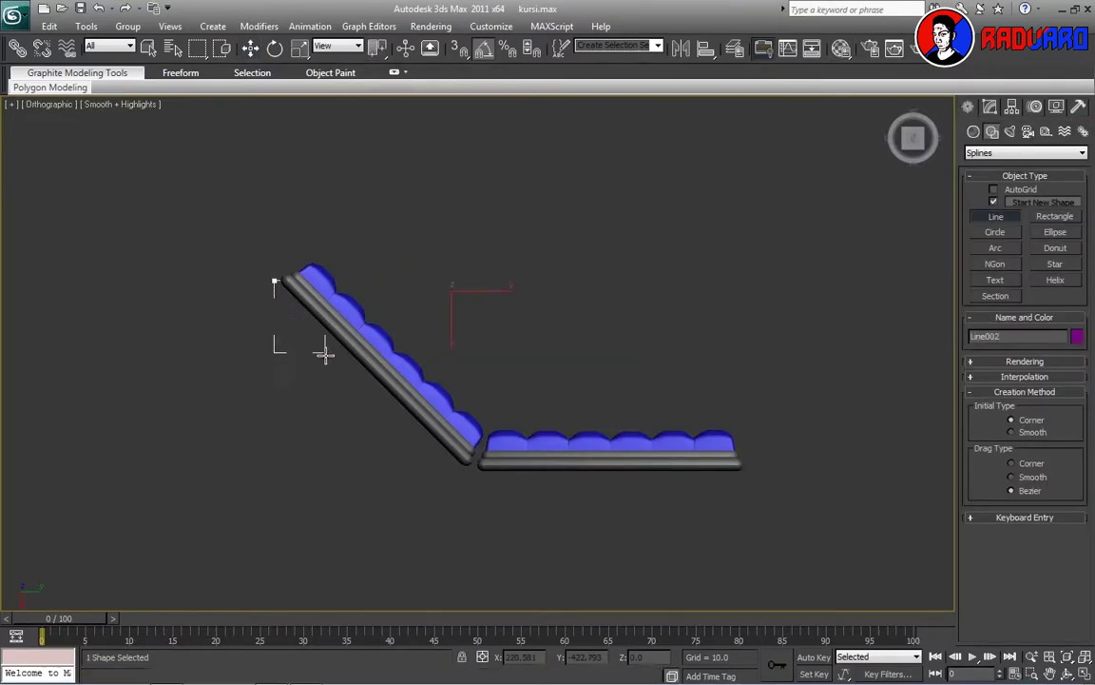
{"action": "left_click", "coordinate": [450, 462]}
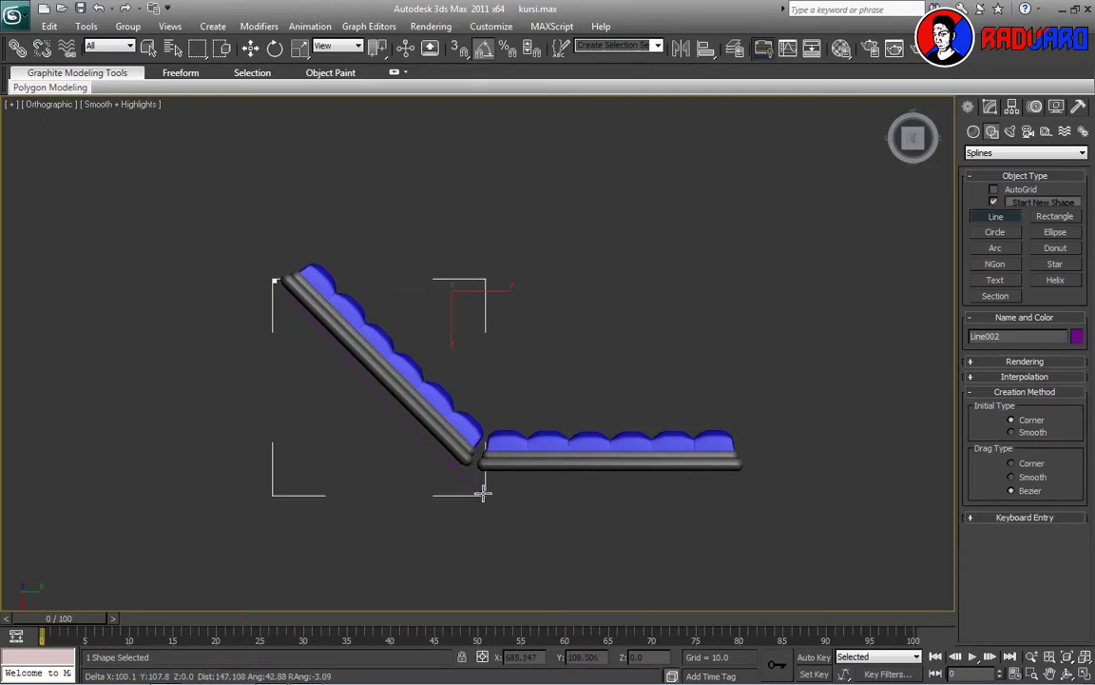
{"action": "left_click", "coordinate": [485, 487]}
{"action": "left_click", "coordinate": [754, 484]}
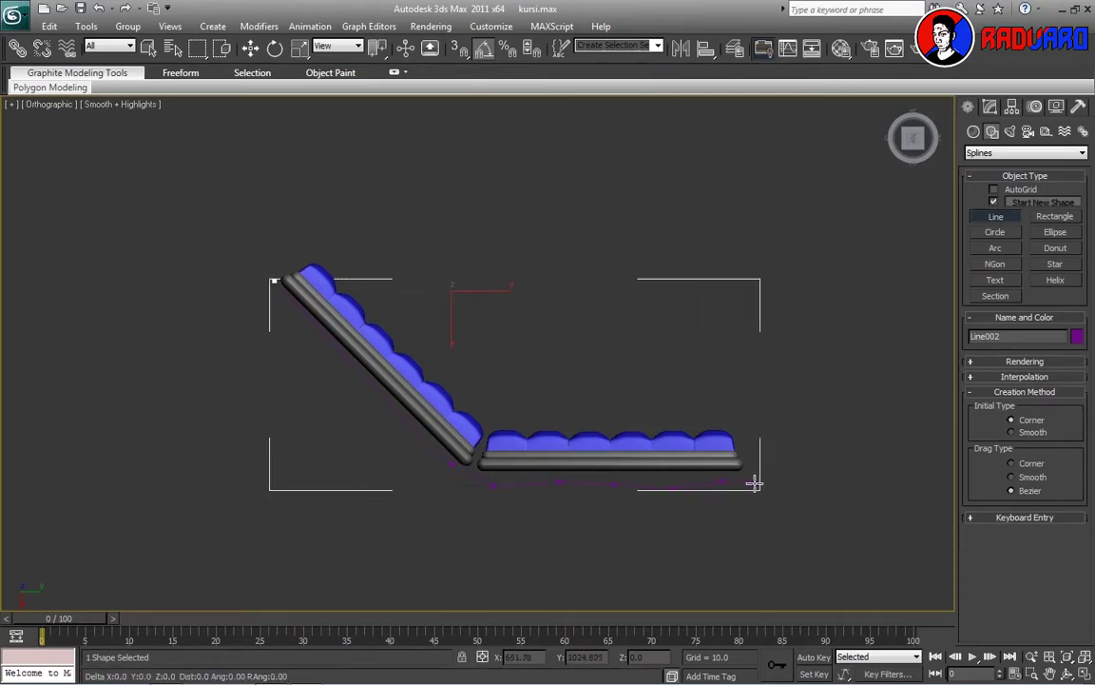
{"action": "right_click", "coordinate": [754, 484]}
In Vertex mode, reset the corner fillet to zero and adjust the corner point below the seat
{"action": "left_click", "coordinate": [992, 107]}
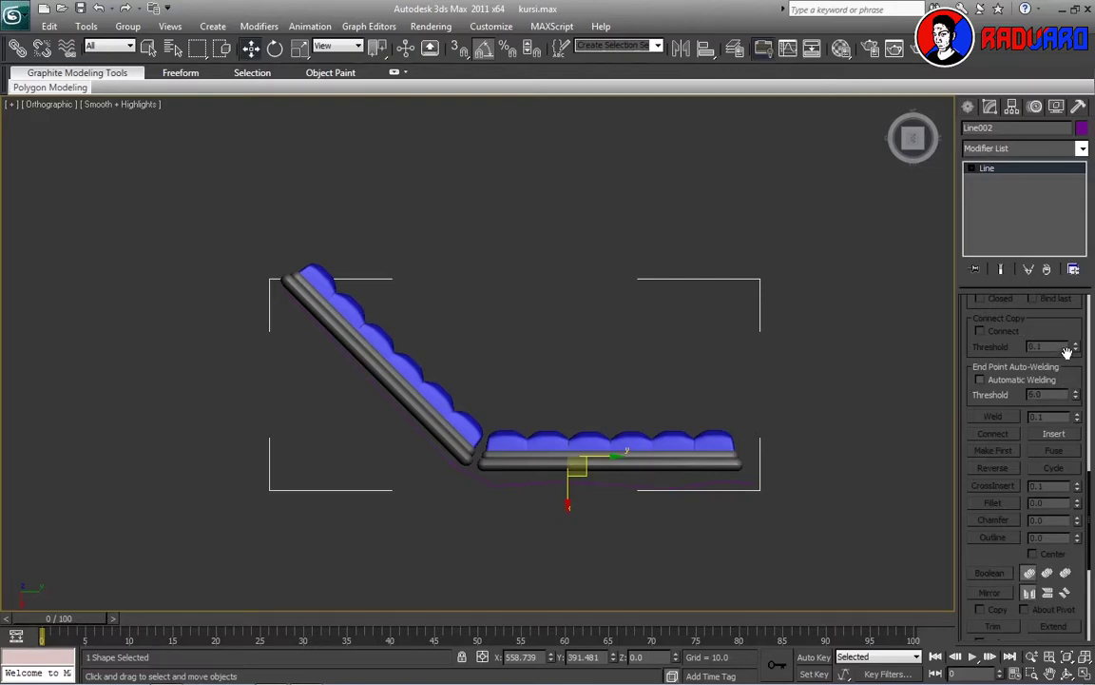
{"action": "key", "text": "1"}
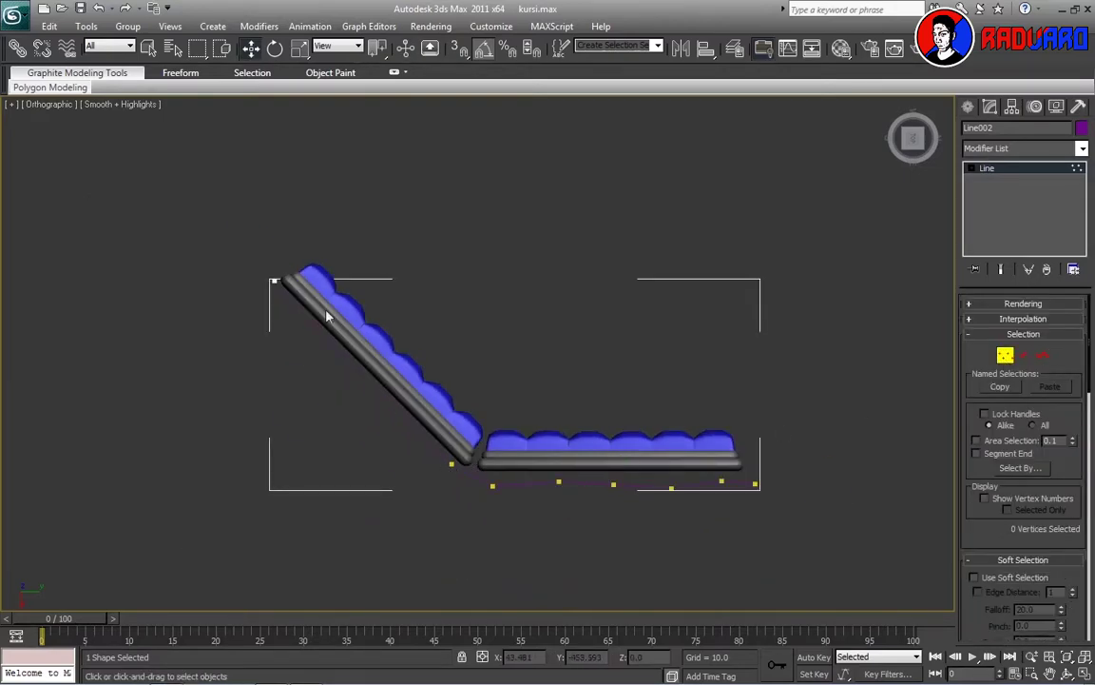
{"action": "left_click", "coordinate": [274, 281]}
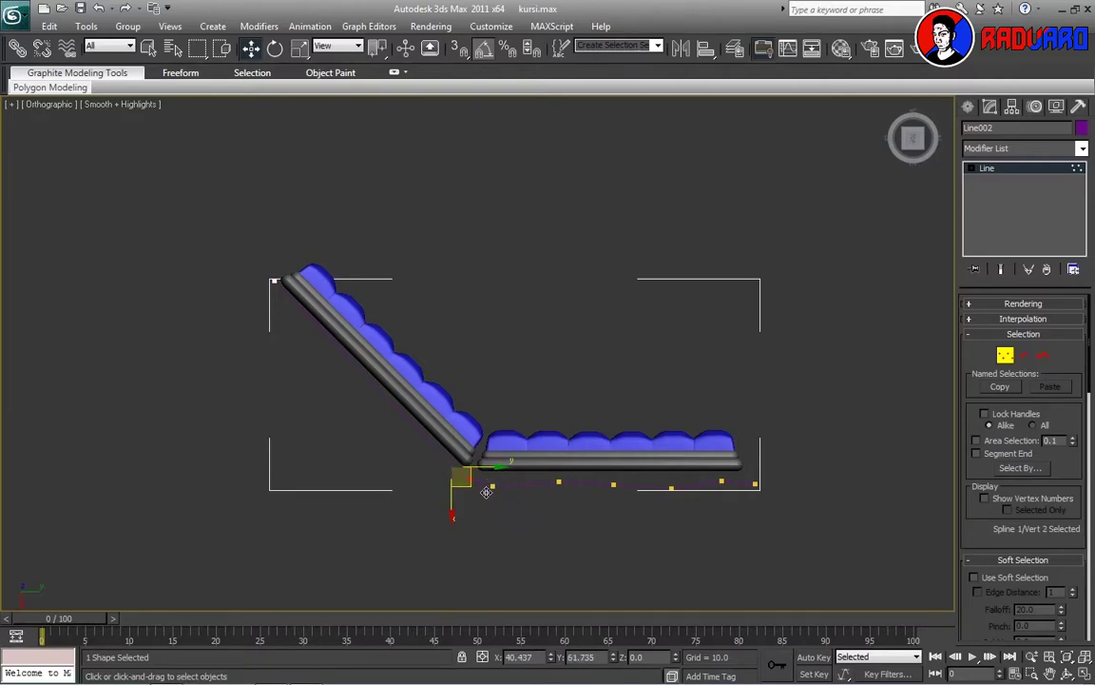
{"action": "left_click_drag", "start_coordinate": [486, 491], "coordinate": [506, 504]}
{"action": "scroll", "coordinate": [1023, 456], "scroll_direction": "down", "scroll_amount": 5}
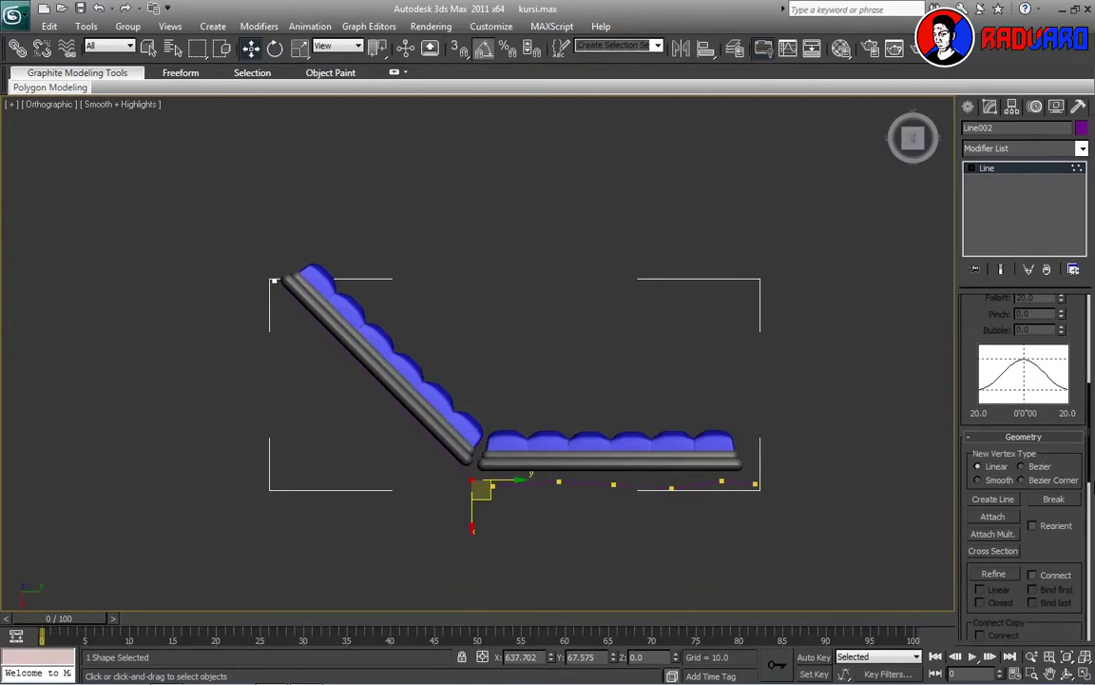
{"action": "scroll", "coordinate": [1023, 428], "scroll_direction": "down", "scroll_amount": 5}
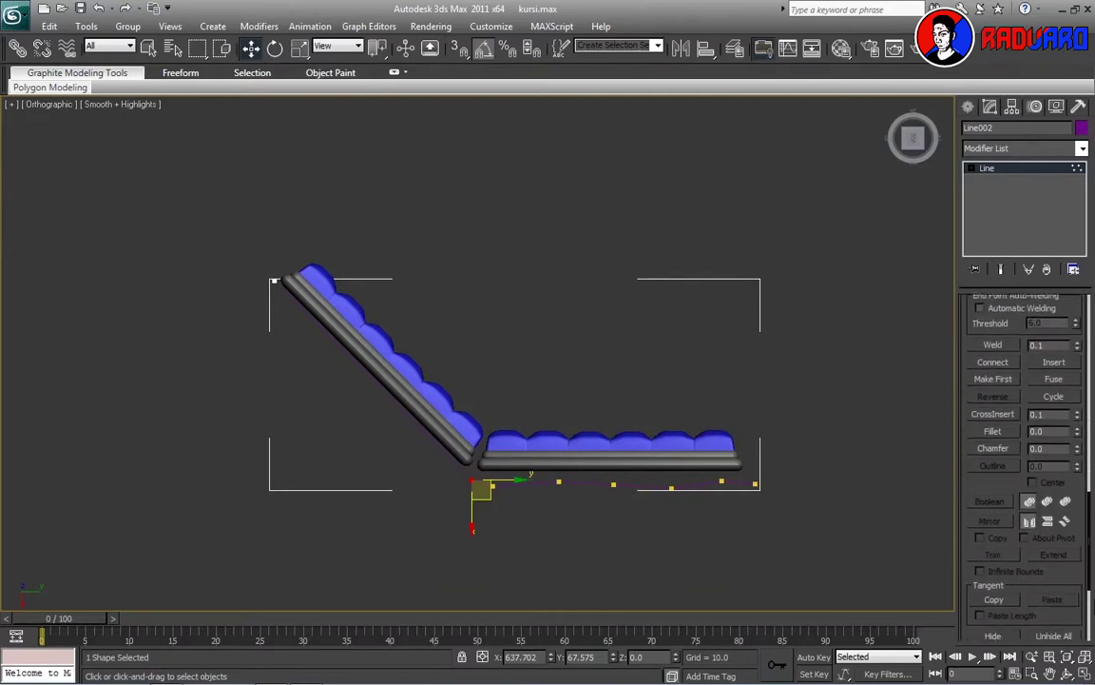
{"action": "right_click", "coordinate": [1078, 403]}
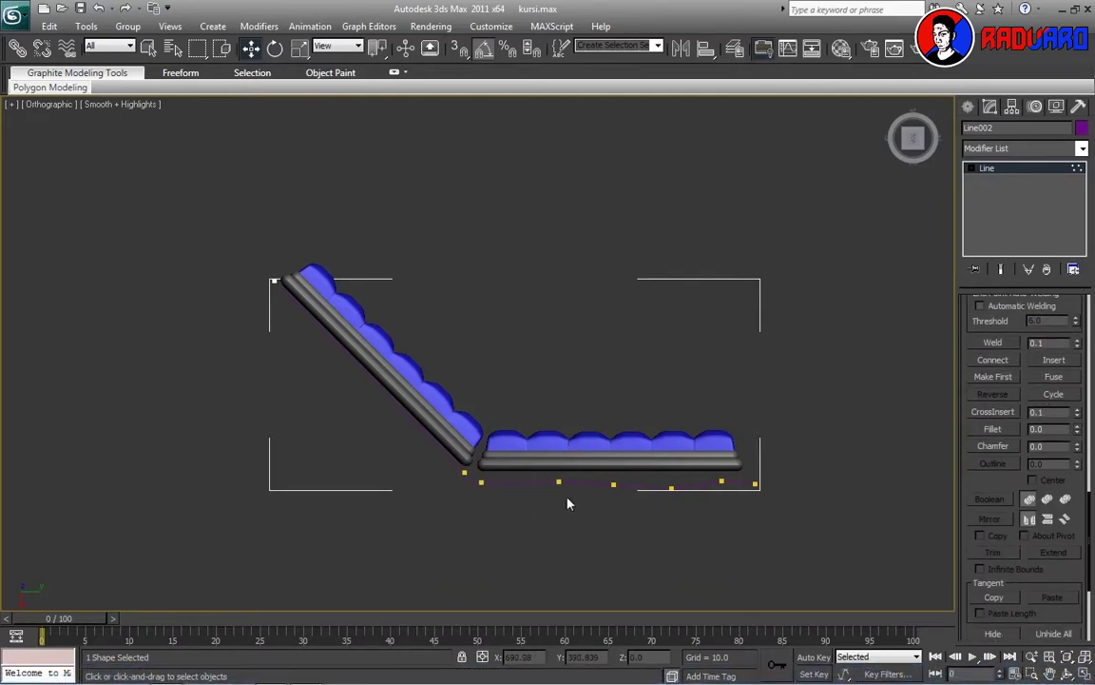
{"action": "left_click", "coordinate": [465, 474]}
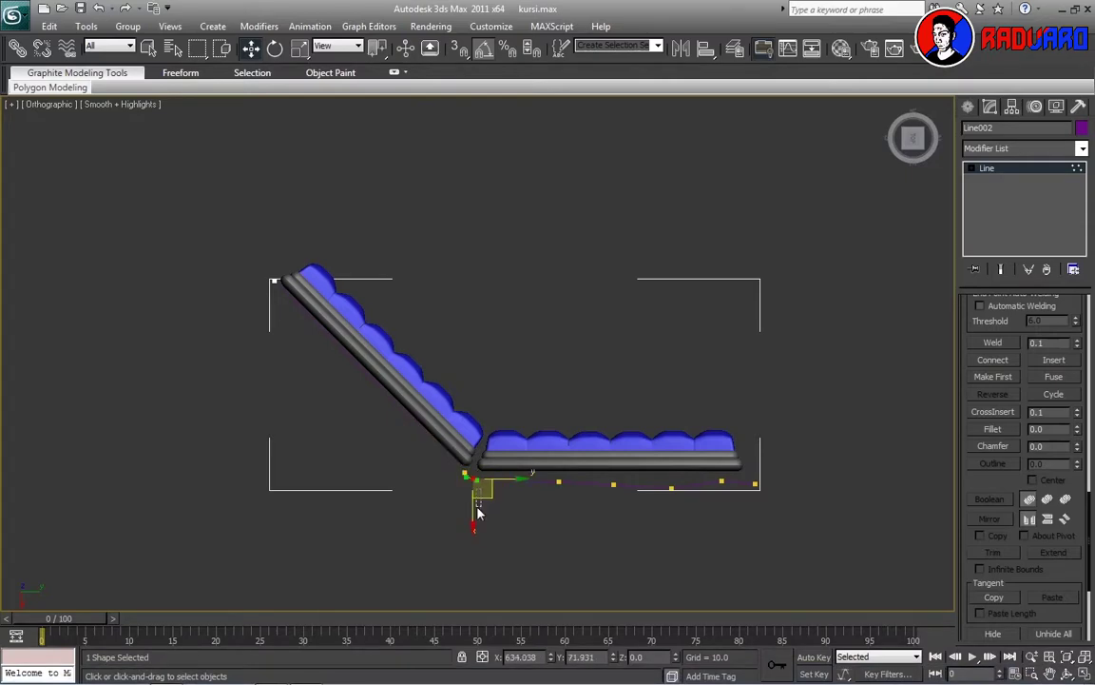
{"action": "mouse_move", "coordinate": [482, 488]}
{"action": "left_mouse_down"}
{"action": "mouse_move", "coordinate": [470, 486]}
{"action": "mouse_move", "coordinate": [494, 499]}
{"action": "left_mouse_up"}
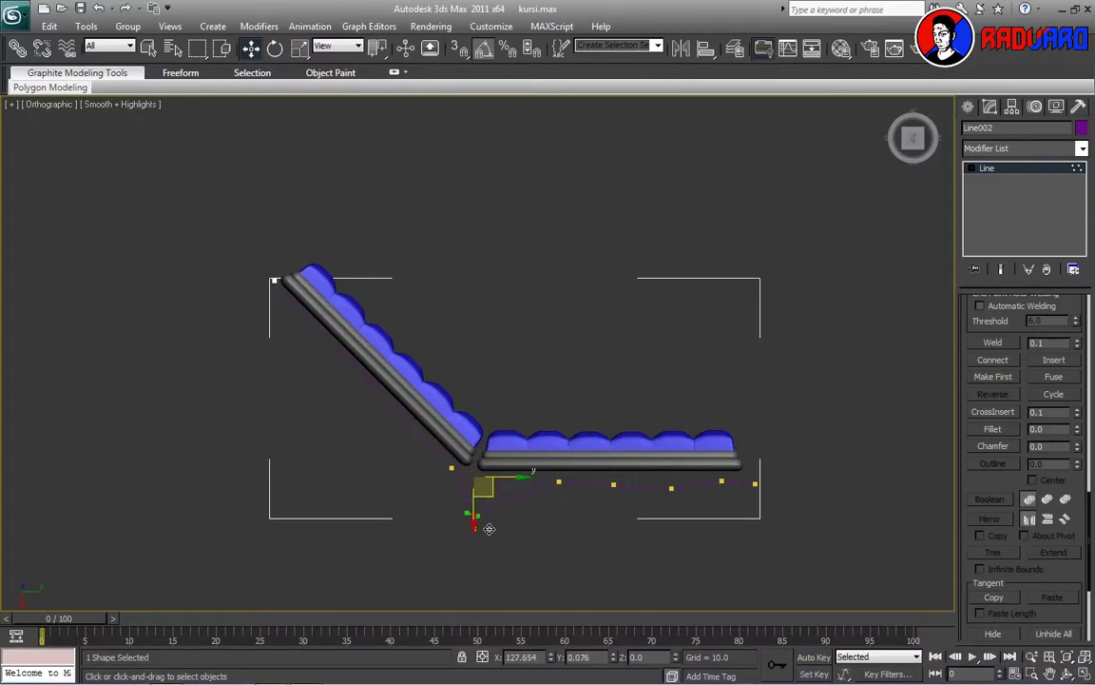
{"action": "left_click", "coordinate": [530, 507]}
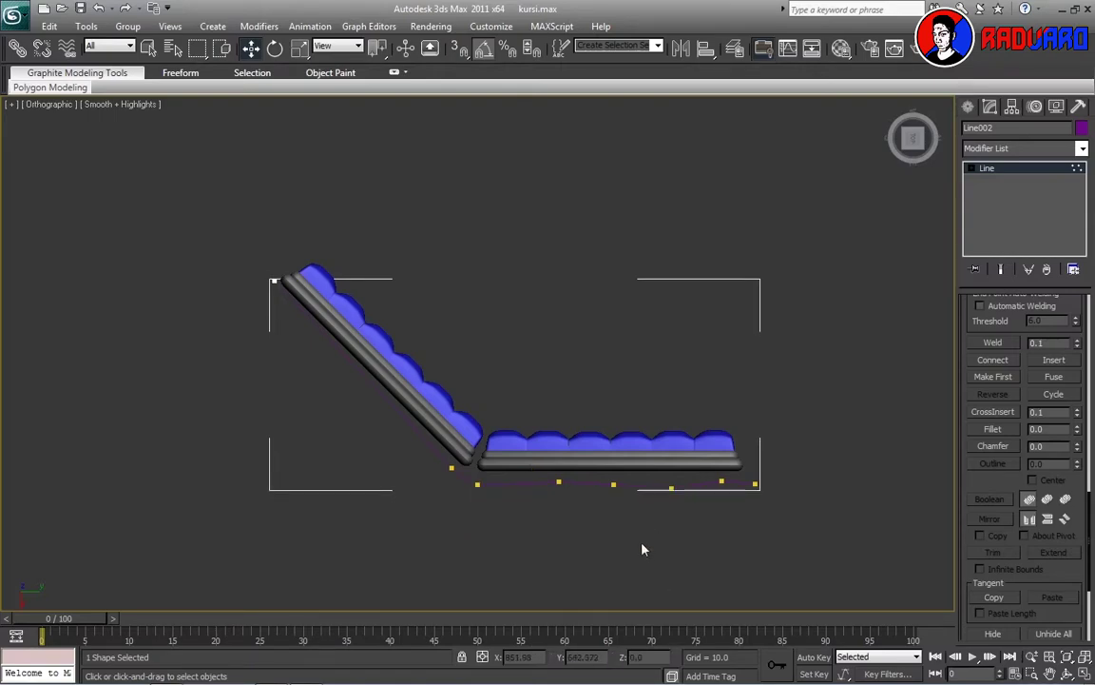
Pull the lower rail points down so the rail bulges beneath the seat
{"action": "left_click", "coordinate": [560, 486]}
{"action": "mouse_move", "coordinate": [577, 493]}
{"action": "left_mouse_down"}
{"action": "mouse_move", "coordinate": [579, 483]}
{"action": "mouse_move", "coordinate": [663, 576]}
{"action": "left_mouse_up"}
{"action": "left_click_drag", "start_coordinate": [672, 489], "coordinate": [704, 582]}
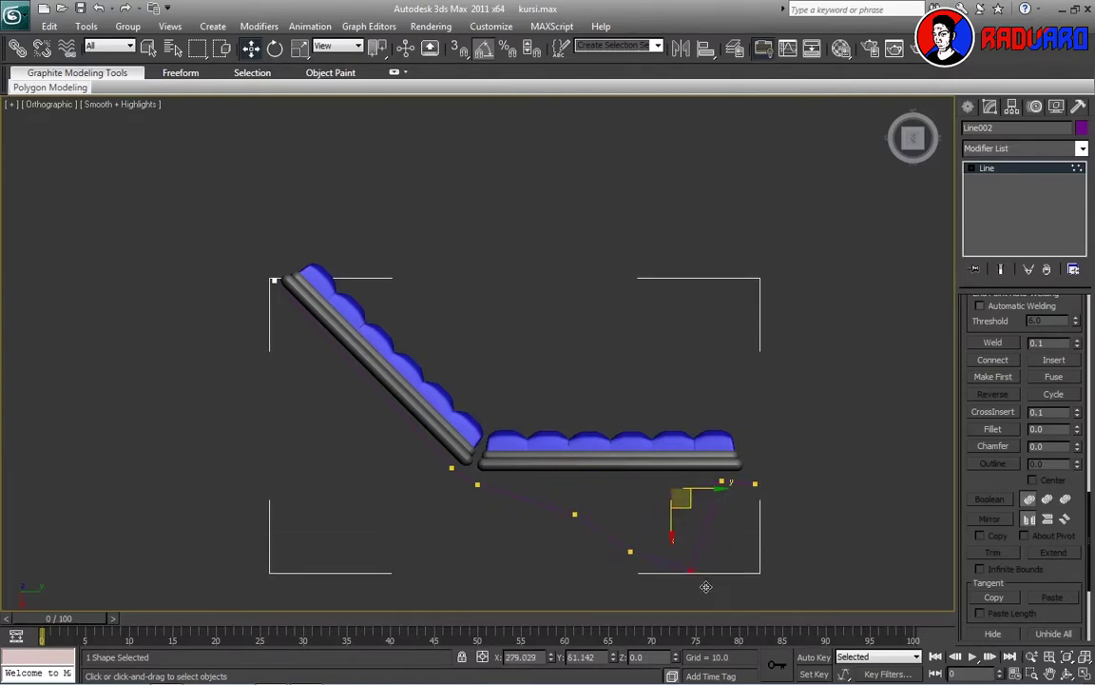
{"action": "left_click", "coordinate": [721, 480]}
{"action": "mouse_move", "coordinate": [750, 543]}
{"action": "left_mouse_down"}
{"action": "mouse_move", "coordinate": [758, 609]}
{"action": "mouse_move", "coordinate": [793, 609]}
{"action": "left_mouse_up"}
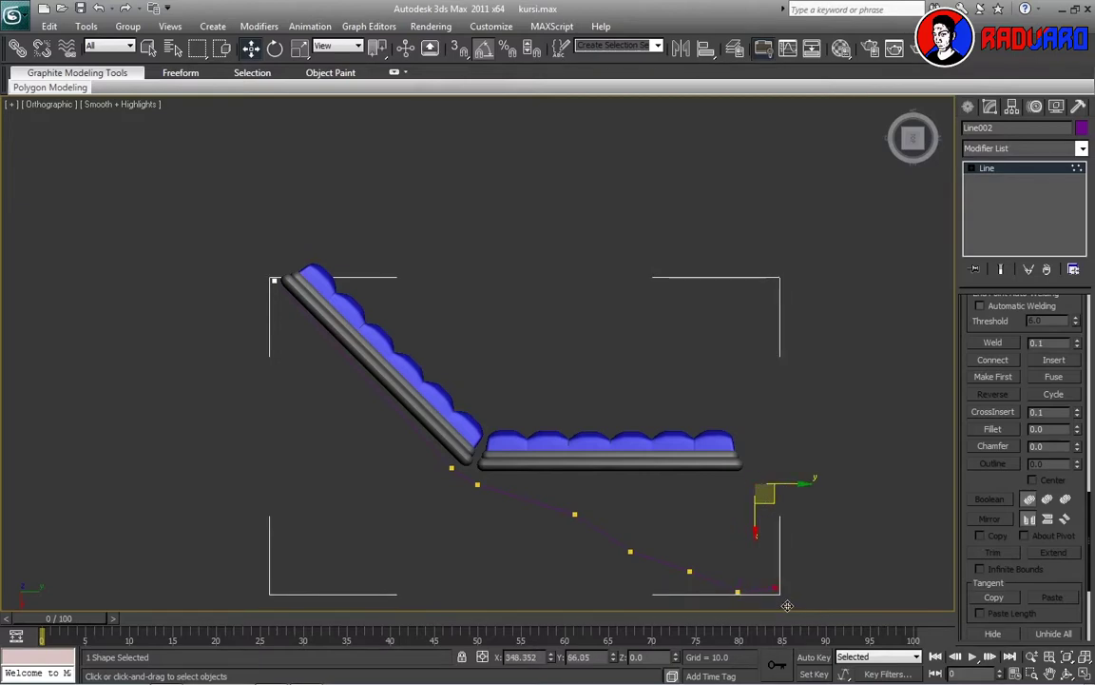
Fillet two of the rail's corner vertices into smooth curves
{"action": "scroll", "coordinate": [562, 411], "scroll_direction": "up", "scroll_amount": 2}
{"action": "middle_click_drag", "start_coordinate": [562, 410], "coordinate": [570, 382]}
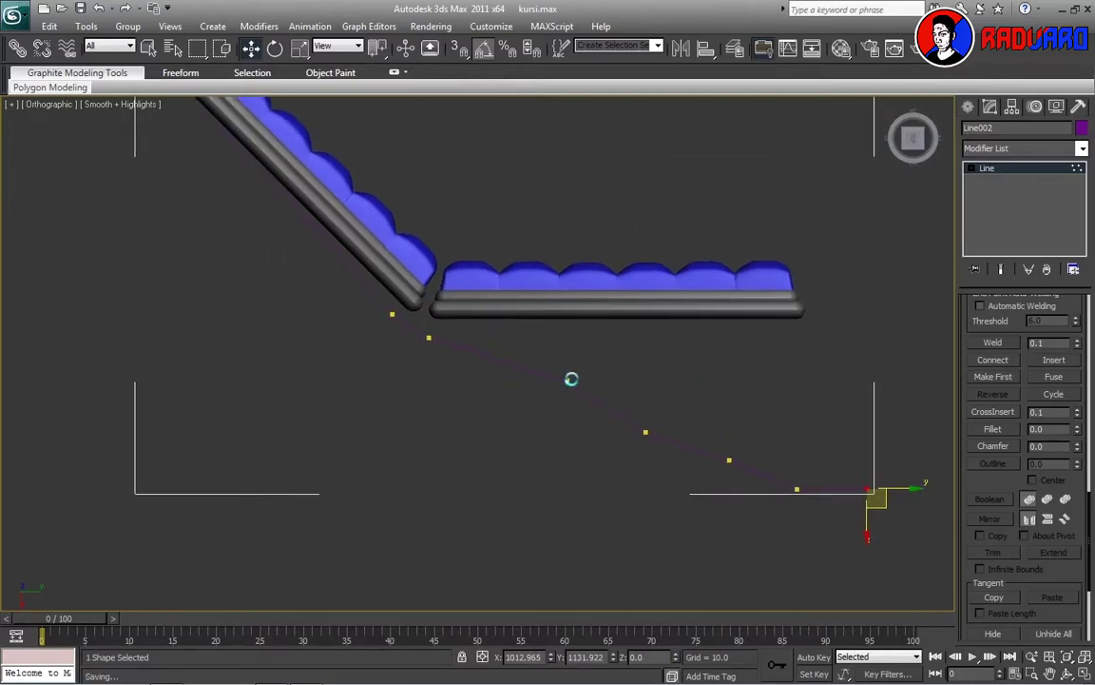
{"action": "left_click", "coordinate": [780, 489]}
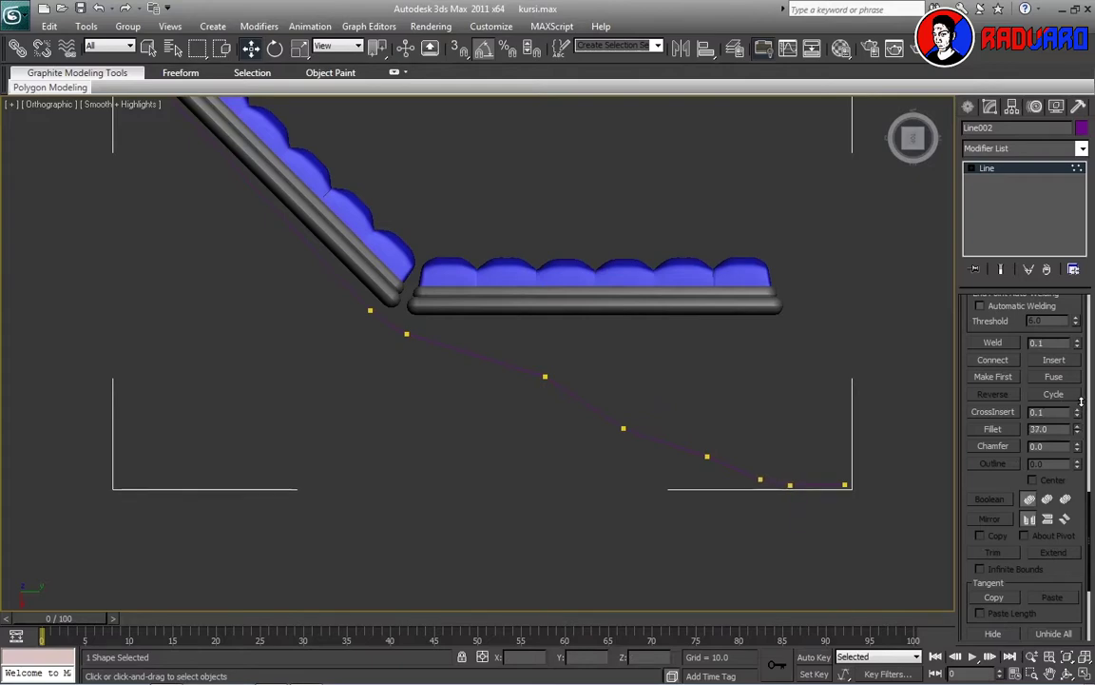
{"action": "left_click", "coordinate": [624, 429]}
{"action": "left_click_drag", "start_coordinate": [1078, 429], "coordinate": [1078, 401]}
{"action": "left_click", "coordinate": [540, 377]}
{"action": "middle_click_drag", "start_coordinate": [812, 468], "coordinate": [789, 447]}
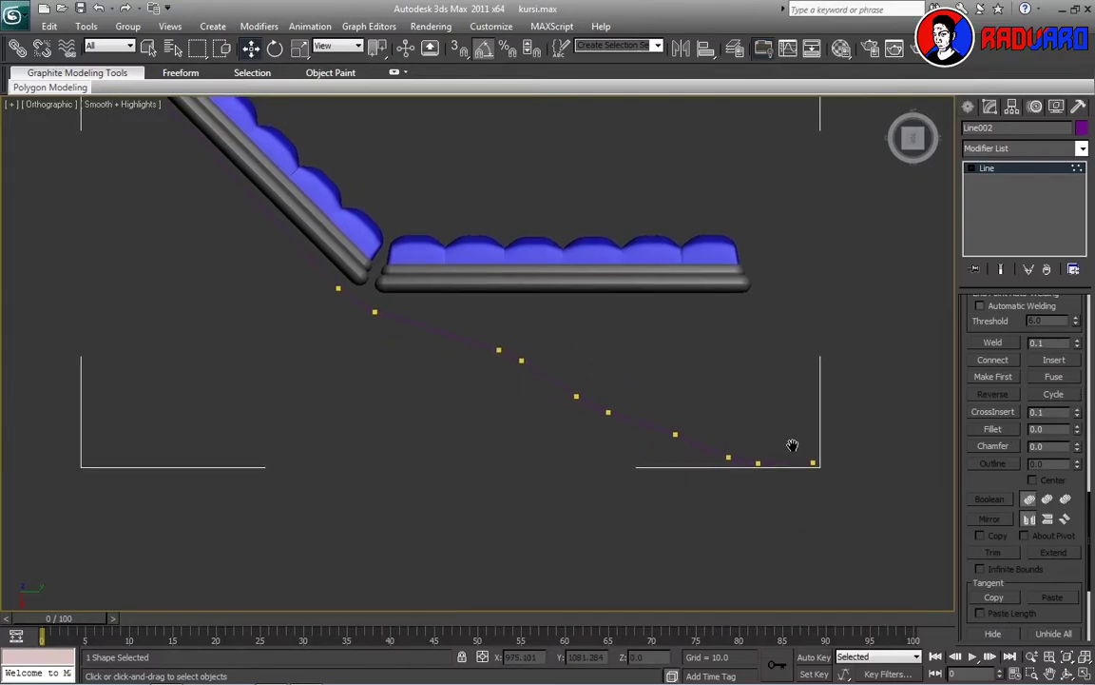
{"action": "scroll", "coordinate": [731, 494], "scroll_direction": "down", "scroll_amount": 1}
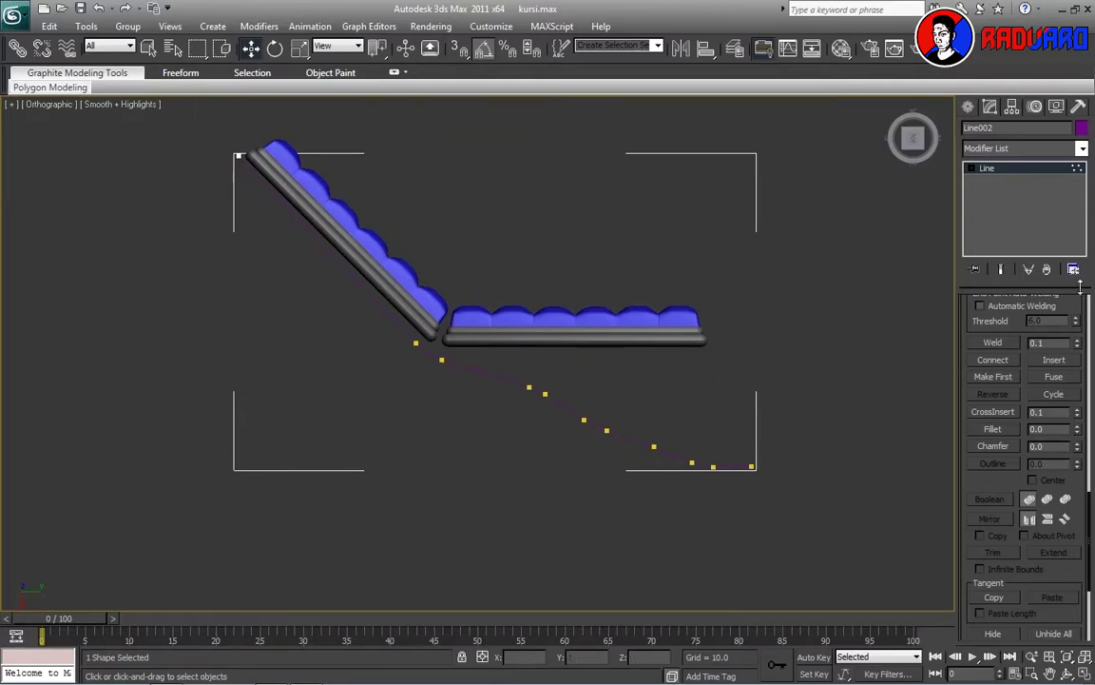
{"action": "left_click", "coordinate": [990, 106]}
{"action": "left_click", "coordinate": [995, 216]}
Draw and undo three false-start short lines at the seat's right end
{"action": "middle_click_drag", "start_coordinate": [725, 385], "coordinate": [756, 387]}
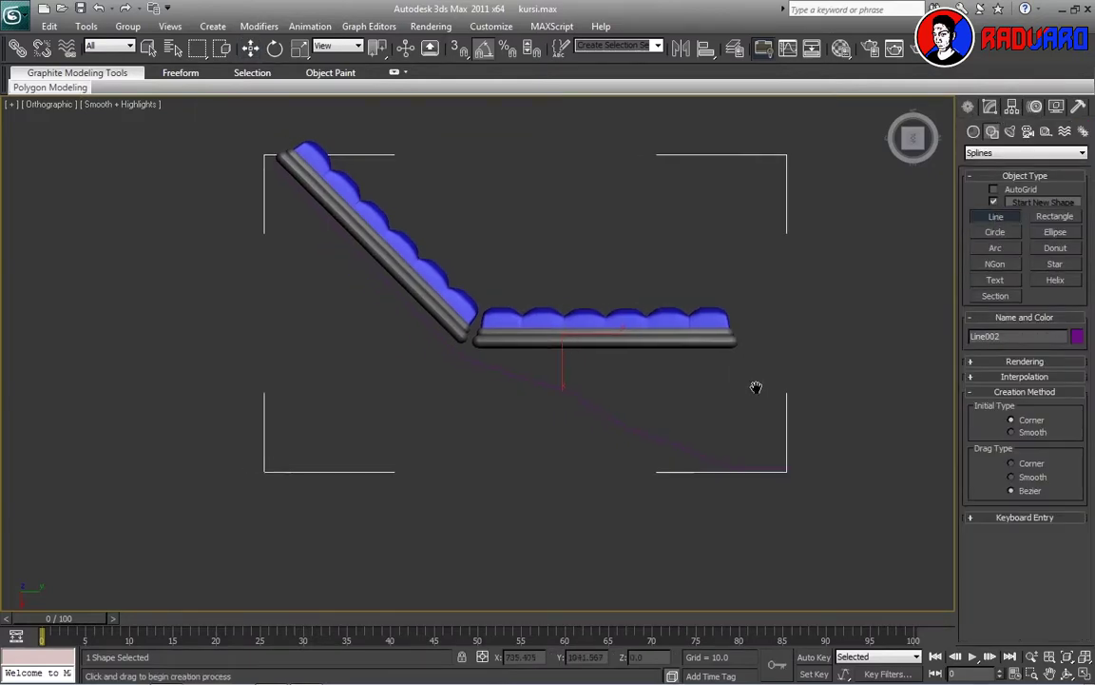
{"action": "scroll", "coordinate": [705, 411], "scroll_direction": "up", "scroll_amount": 2}
{"action": "left_click", "coordinate": [813, 392]}
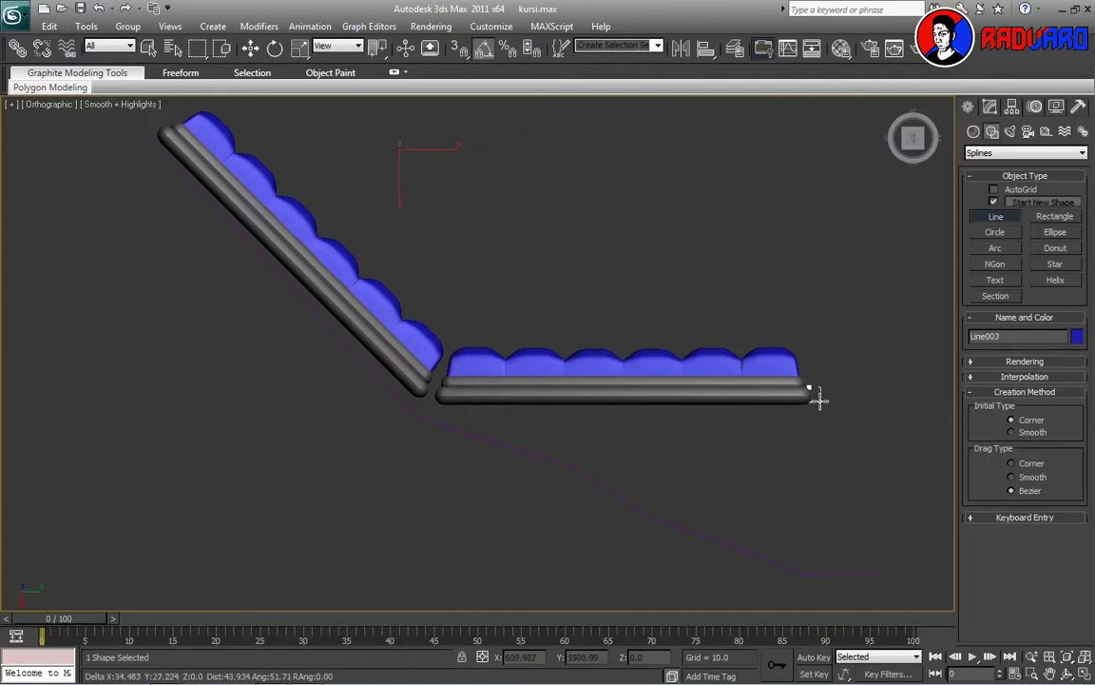
{"action": "left_click", "coordinate": [790, 413]}
{"action": "right_click", "coordinate": [793, 412]}
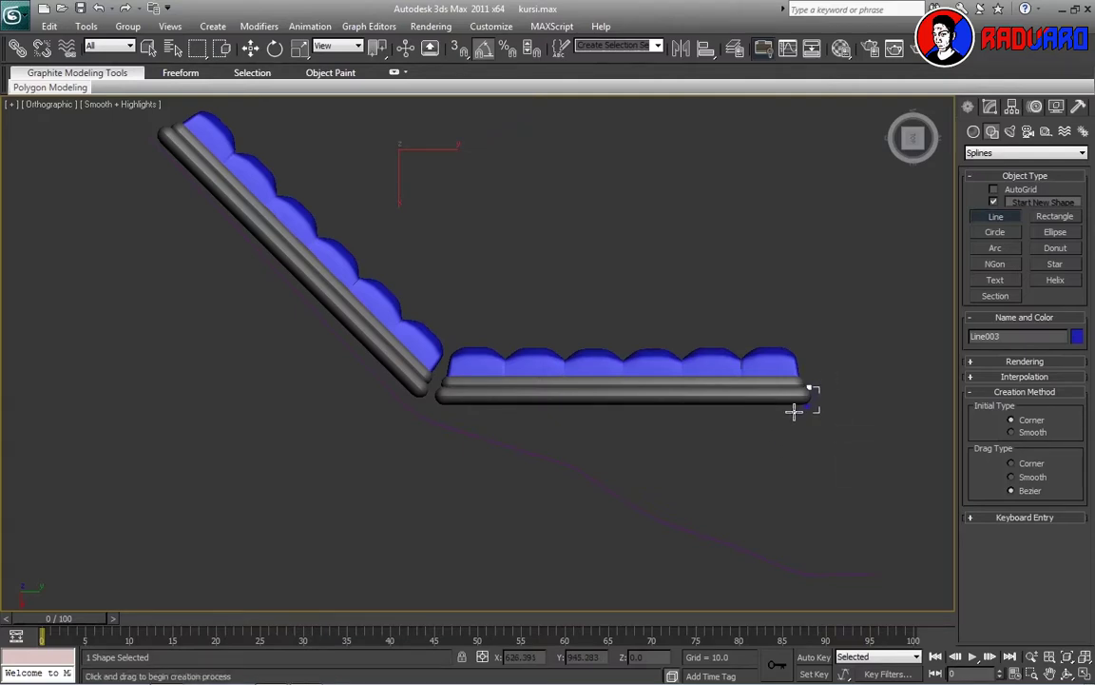
{"action": "key", "text": "ctrl+z"}
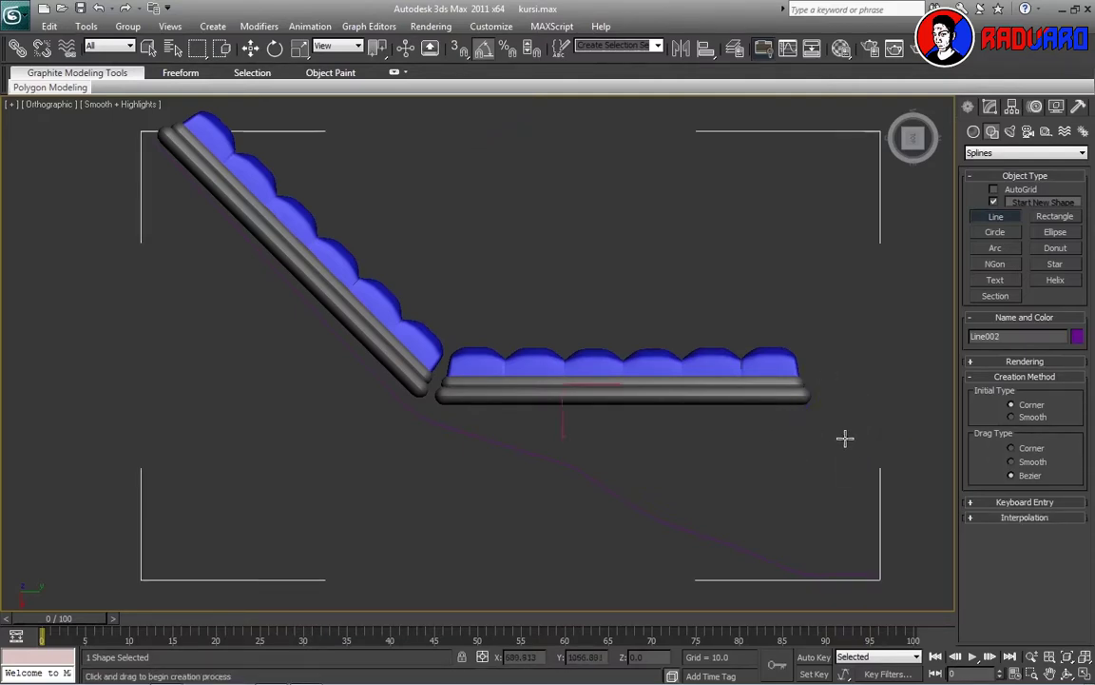
{"action": "left_click", "coordinate": [807, 386]}
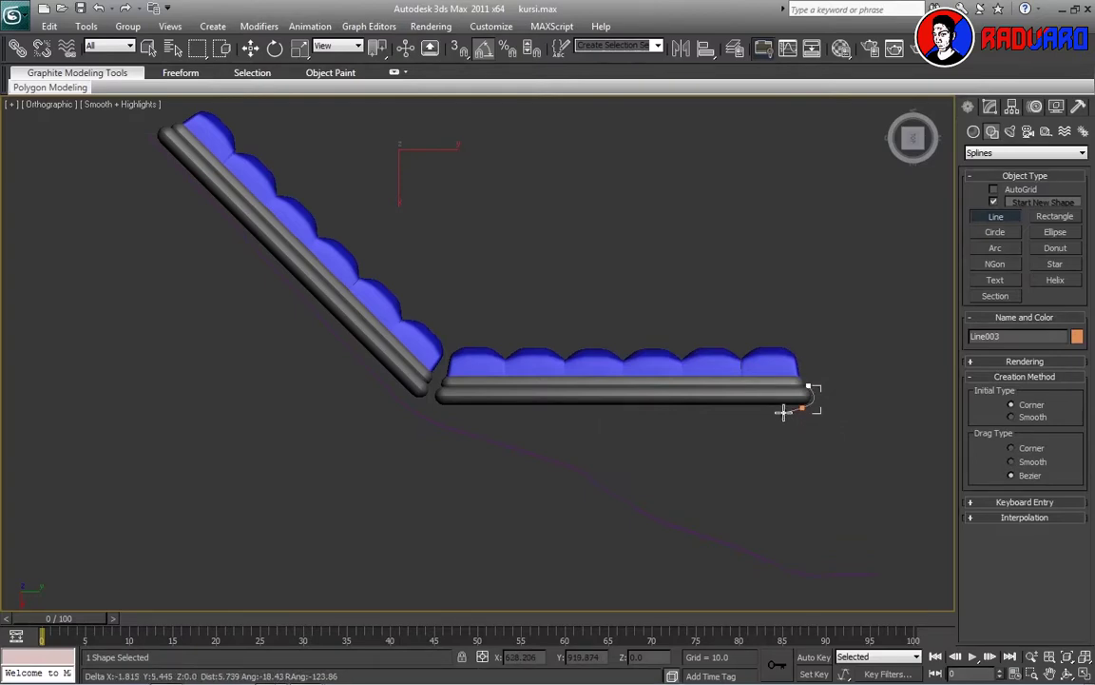
{"action": "right_click", "coordinate": [790, 415]}
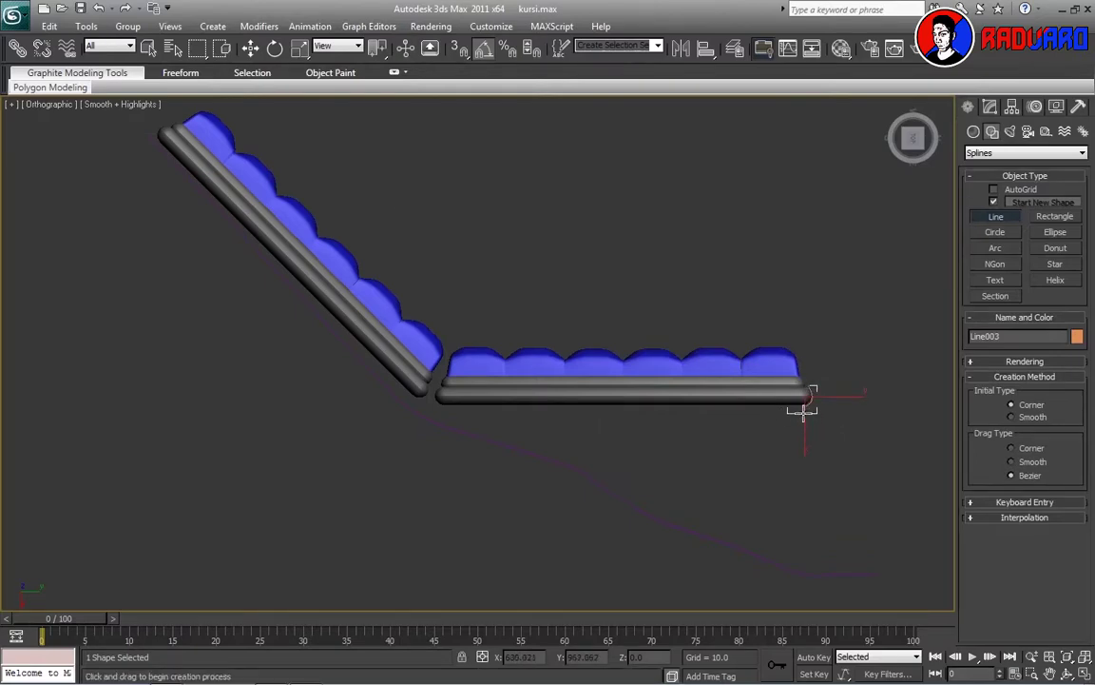
{"action": "key", "text": "ctrl+z"}
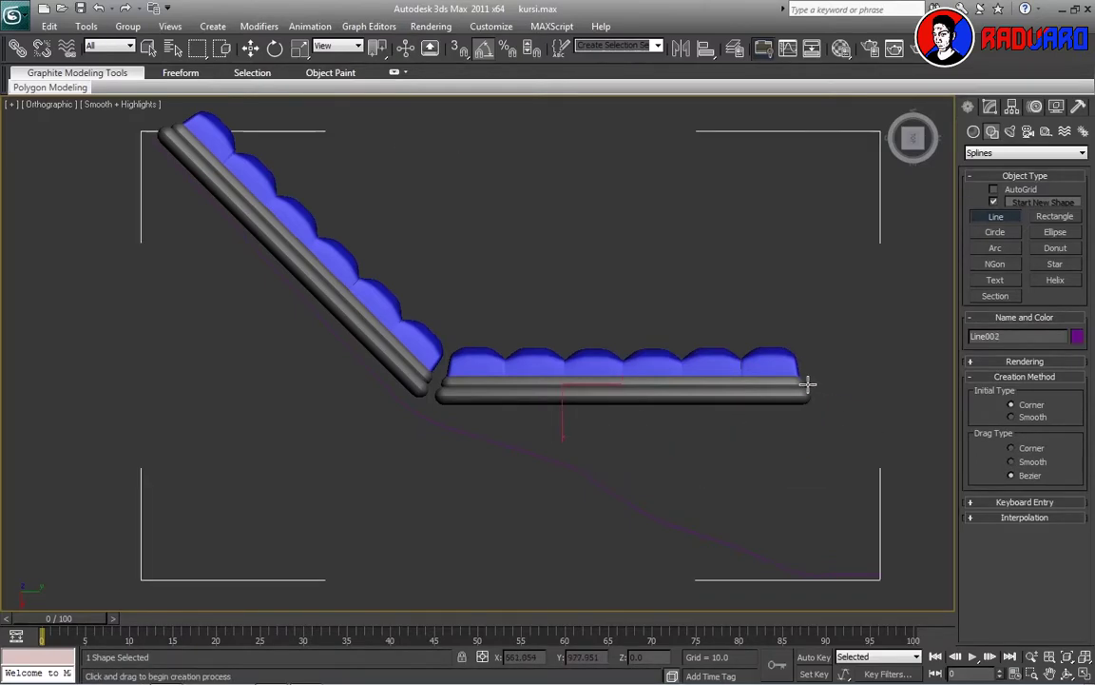
{"action": "left_click", "coordinate": [807, 385]}
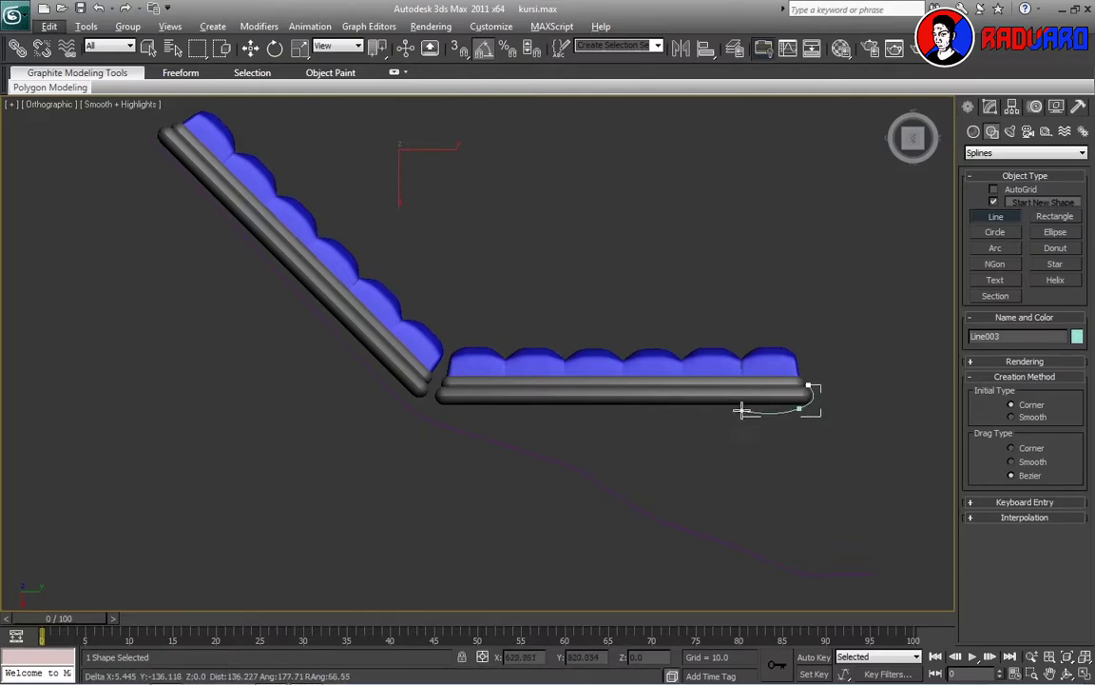
{"action": "right_click", "coordinate": [799, 402]}
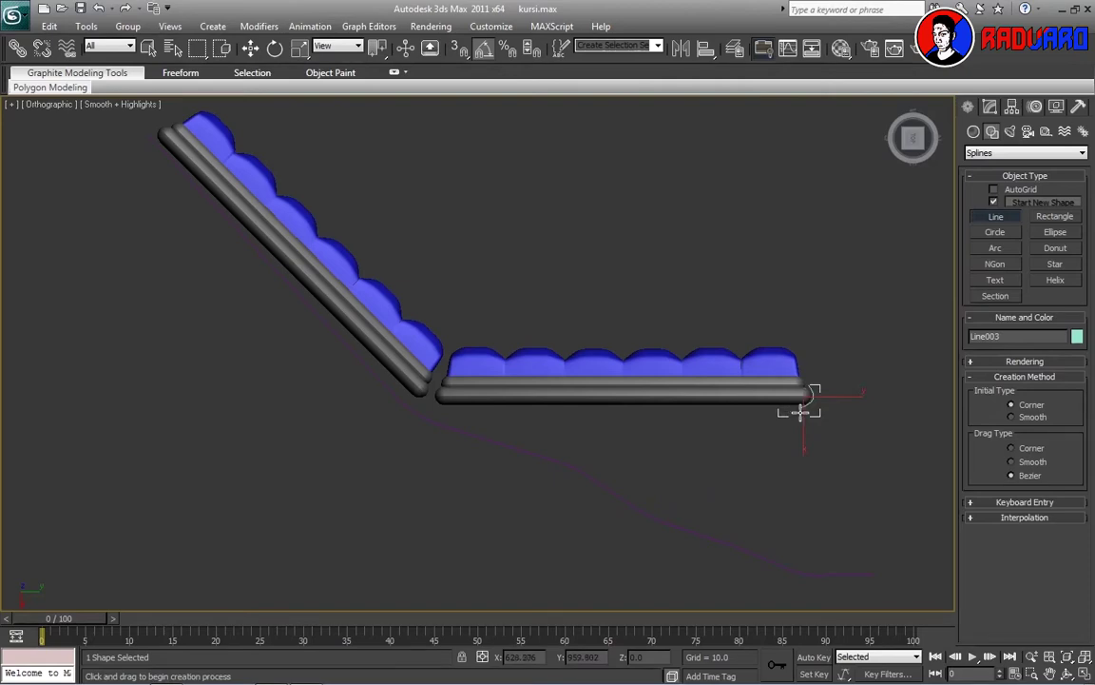
{"action": "key", "text": "ctrl+z"}
Draw Line003 from the seat's front end down-left to a floor-level foot at the far left
{"action": "left_click", "coordinate": [808, 407]}
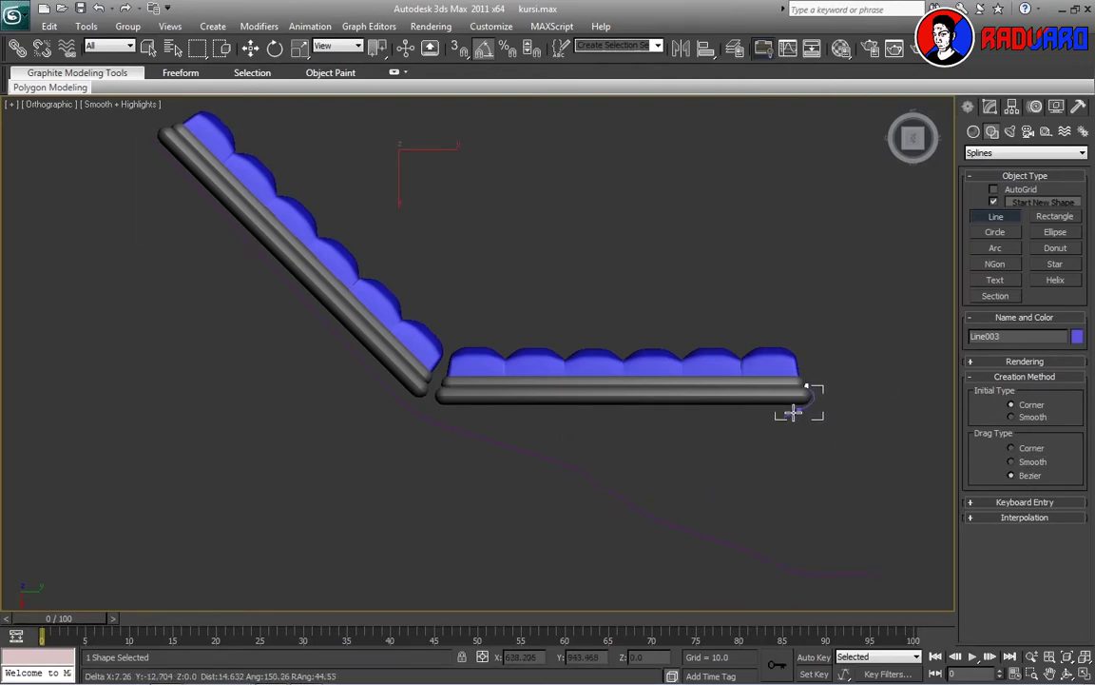
{"action": "left_click", "coordinate": [658, 414]}
{"action": "left_click", "coordinate": [606, 435]}
{"action": "left_click", "coordinate": [564, 478]}
{"action": "left_click", "coordinate": [491, 531]}
{"action": "left_click", "coordinate": [421, 563]}
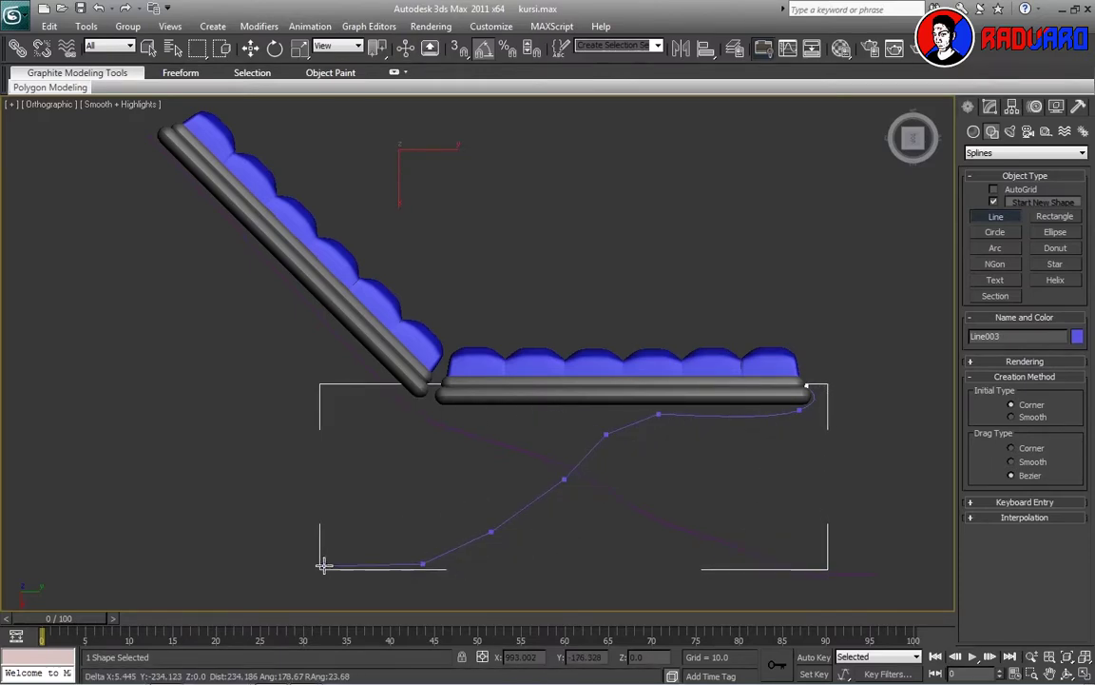
{"action": "left_click", "coordinate": [318, 565]}
{"action": "left_click", "coordinate": [288, 547]}
{"action": "right_click", "coordinate": [288, 547]}
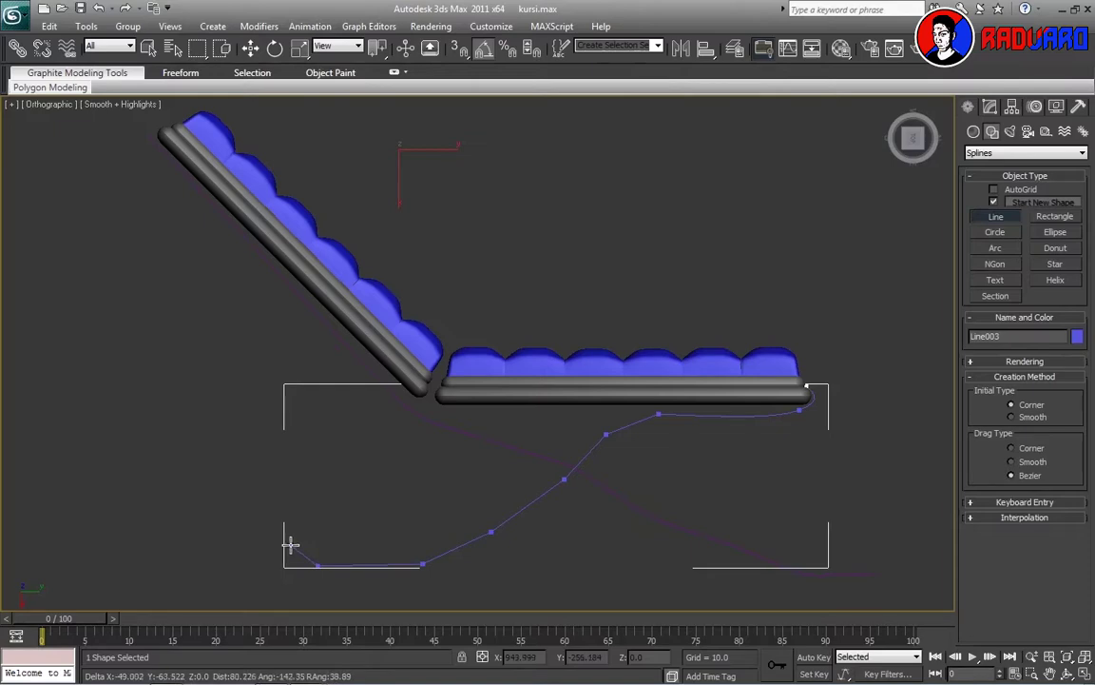
{"action": "left_click", "coordinate": [991, 107]}
Fillet each bend vertex of Line003, from the lower-left corner up to the right end
{"action": "mouse_move", "coordinate": [1090, 314]}
{"action": "left_mouse_down"}
{"action": "mouse_move", "coordinate": [1090, 539]}
{"action": "mouse_move", "coordinate": [1091, 514]}
{"action": "left_mouse_up"}
{"action": "key", "text": "1"}
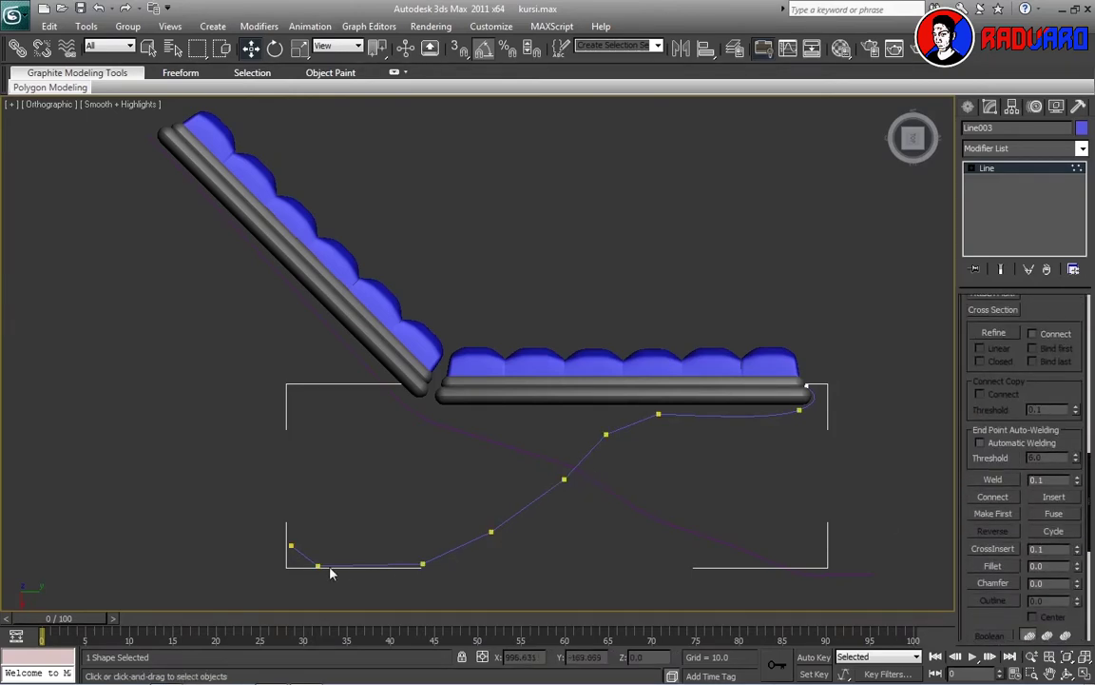
{"action": "left_click", "coordinate": [317, 566]}
{"action": "left_click_drag", "start_coordinate": [1077, 566], "coordinate": [1079, 546]}
{"action": "left_click", "coordinate": [424, 564]}
{"action": "left_click", "coordinate": [491, 532]}
{"action": "left_click", "coordinate": [562, 479]}
{"action": "left_click", "coordinate": [606, 435]}
{"action": "left_click", "coordinate": [658, 414]}
{"action": "left_click", "coordinate": [798, 410]}
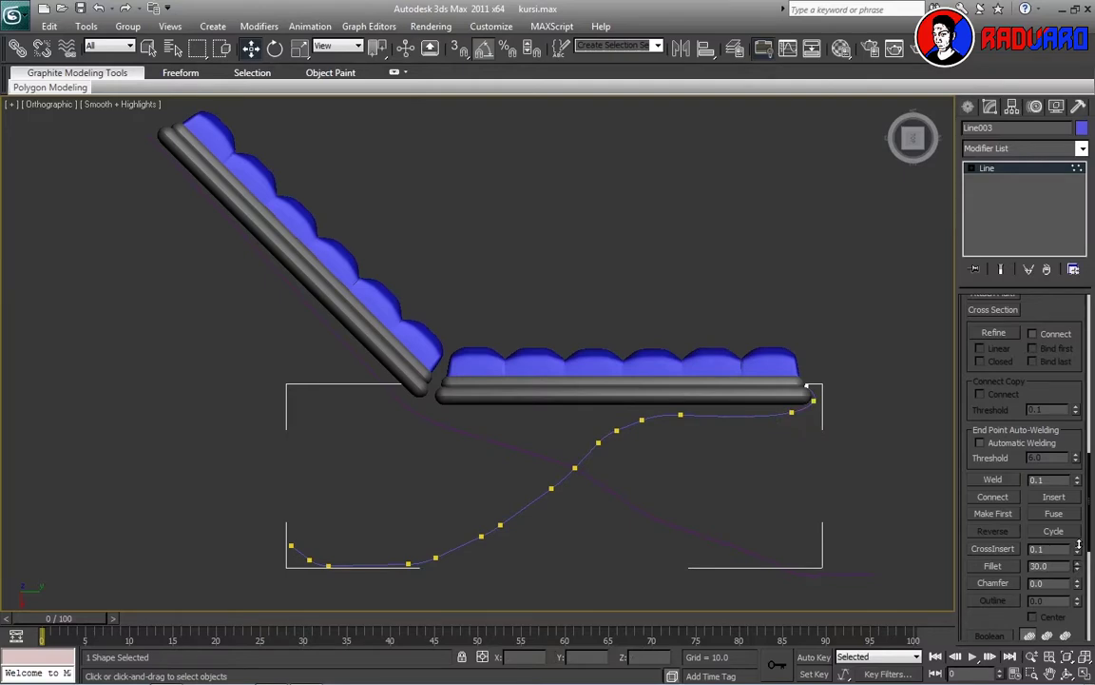
{"action": "left_click", "coordinate": [811, 388]}
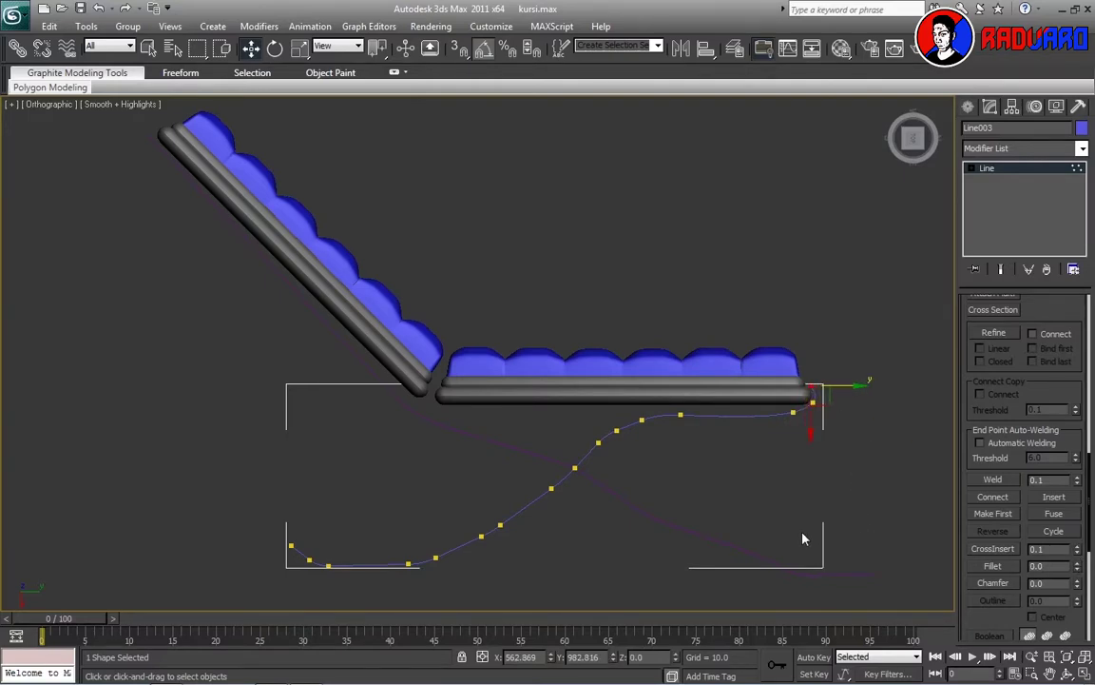
{"action": "left_click", "coordinate": [897, 467]}
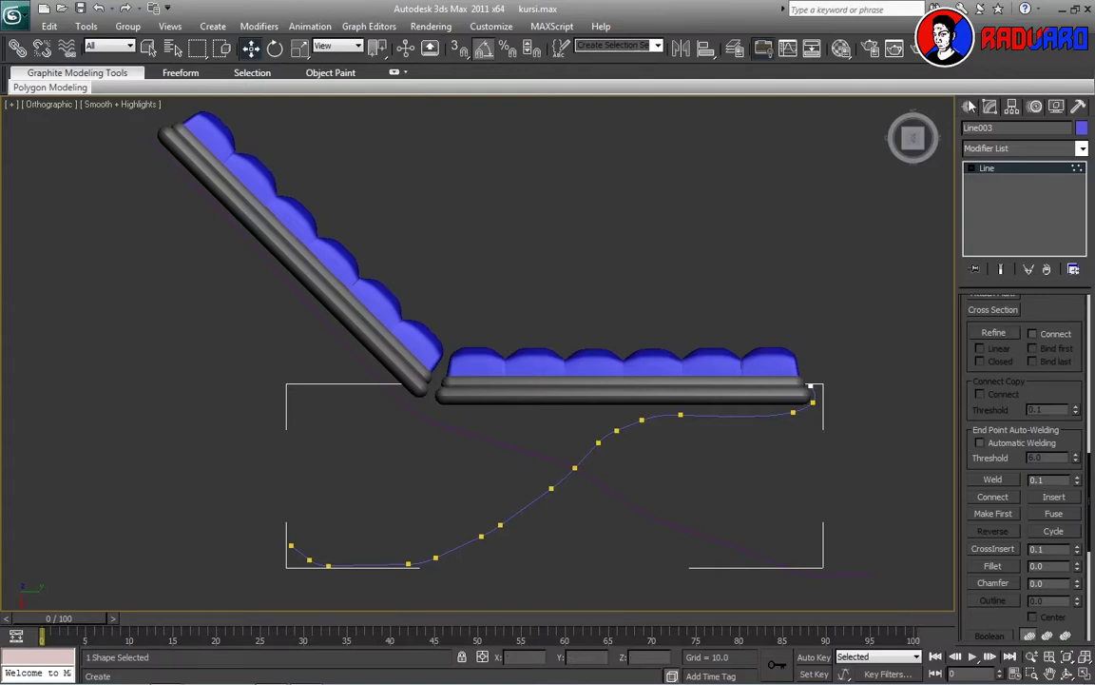
Move the bottom-left vertices into a flat, level foot run
{"action": "left_click", "coordinate": [408, 564]}
{"action": "middle_click_drag", "start_coordinate": [632, 571], "coordinate": [589, 479]}
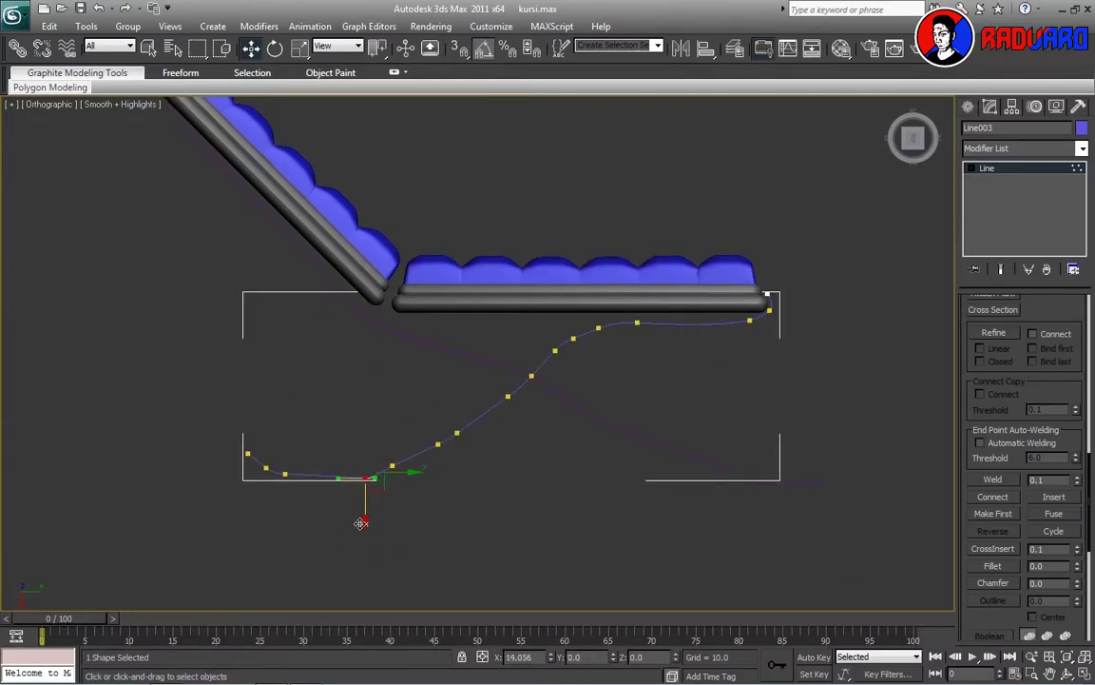
{"action": "left_click_drag", "start_coordinate": [355, 526], "coordinate": [353, 529]}
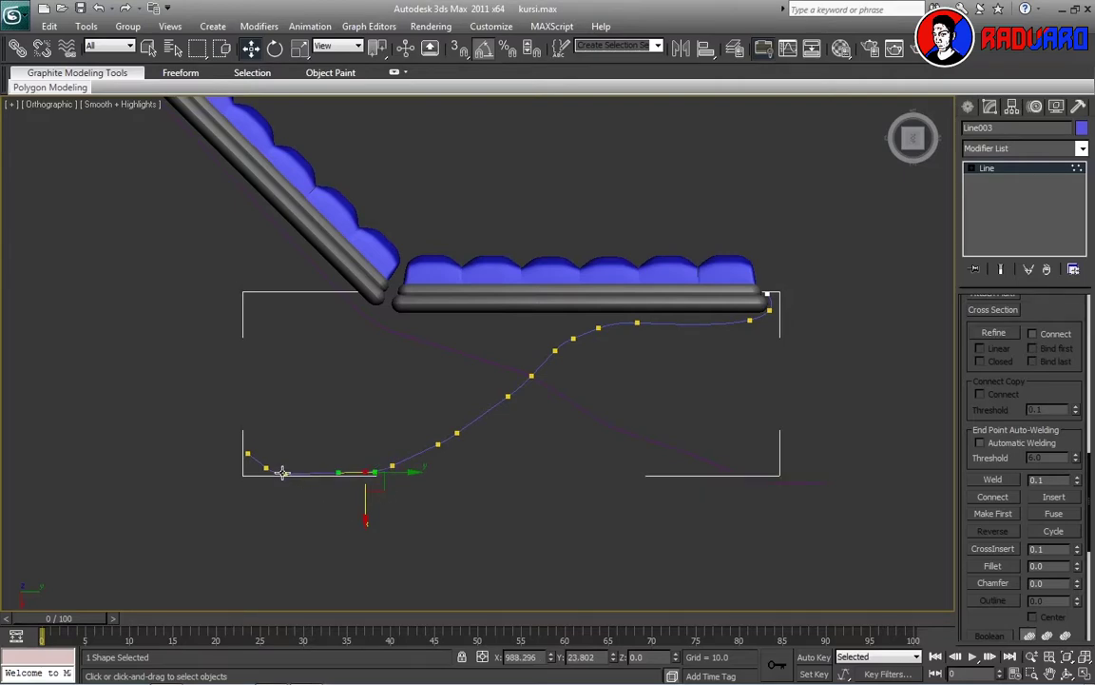
{"action": "left_click_drag", "start_coordinate": [281, 472], "coordinate": [250, 456]}
{"action": "left_click", "coordinate": [374, 473]}
{"action": "left_click_drag", "start_coordinate": [365, 509], "coordinate": [351, 530]}
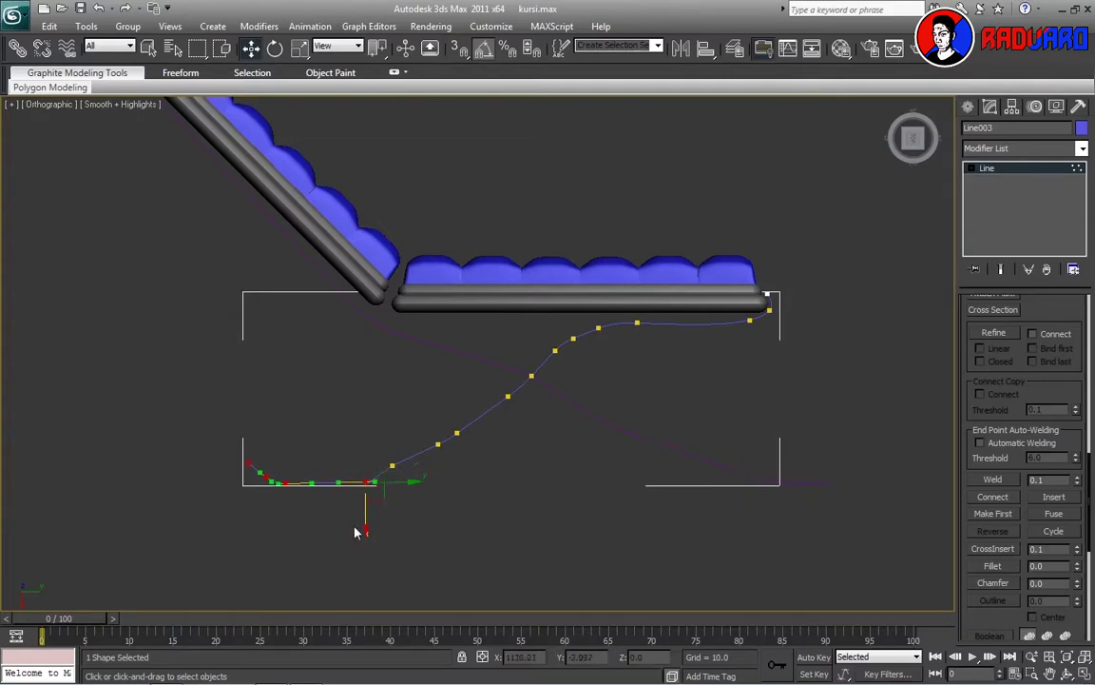
{"action": "left_click", "coordinate": [361, 530]}
{"action": "left_click_drag", "start_coordinate": [288, 483], "coordinate": [237, 427]}
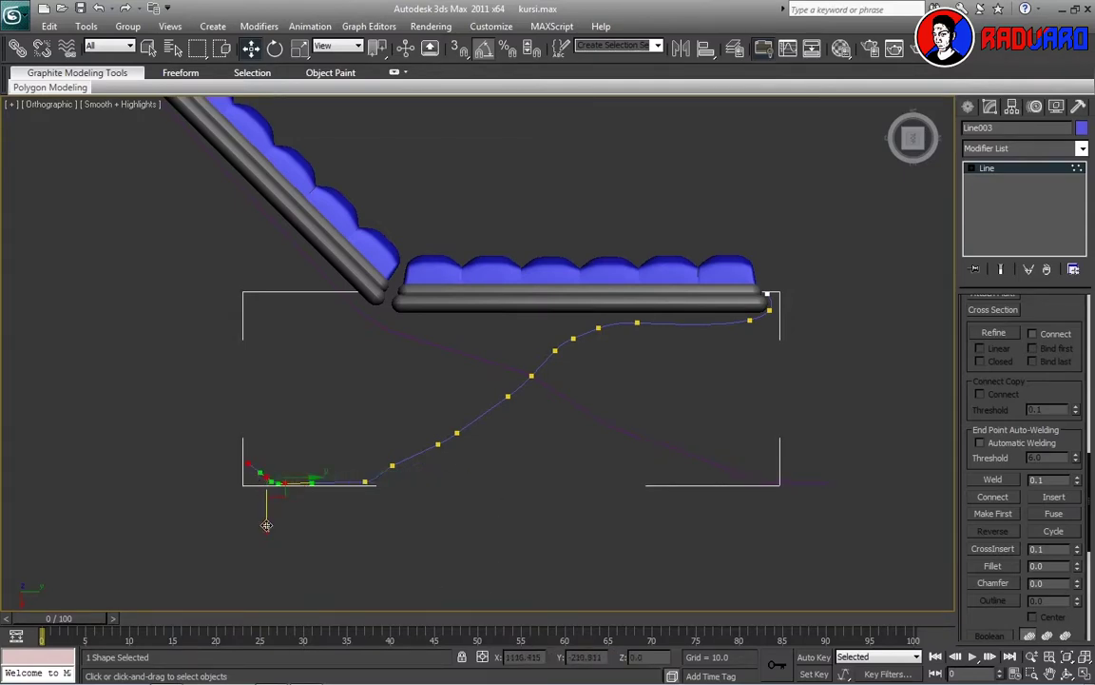
{"action": "left_click", "coordinate": [457, 524]}
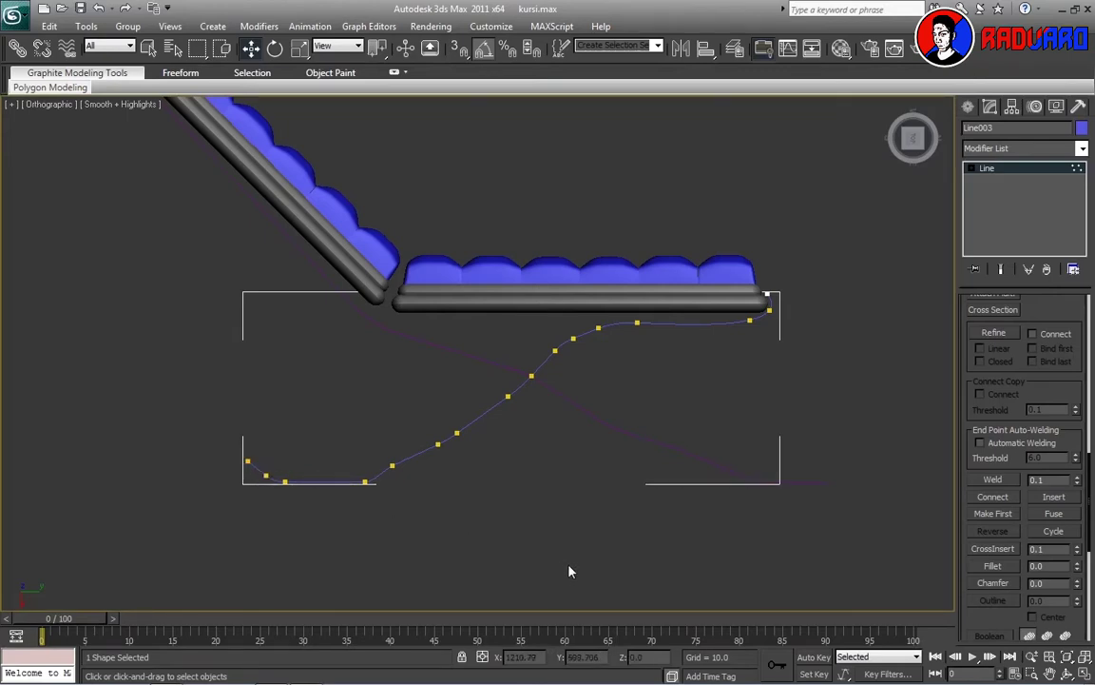
{"action": "left_click", "coordinate": [391, 465]}
{"action": "left_click", "coordinate": [880, 449]}
{"action": "scroll", "coordinate": [862, 472], "scroll_direction": "down", "scroll_amount": 2}
Make Line002 render in viewport as a Rectangular profile, Length 131 and Width 30
{"action": "scroll", "coordinate": [781, 489], "scroll_direction": "up", "scroll_amount": 3}
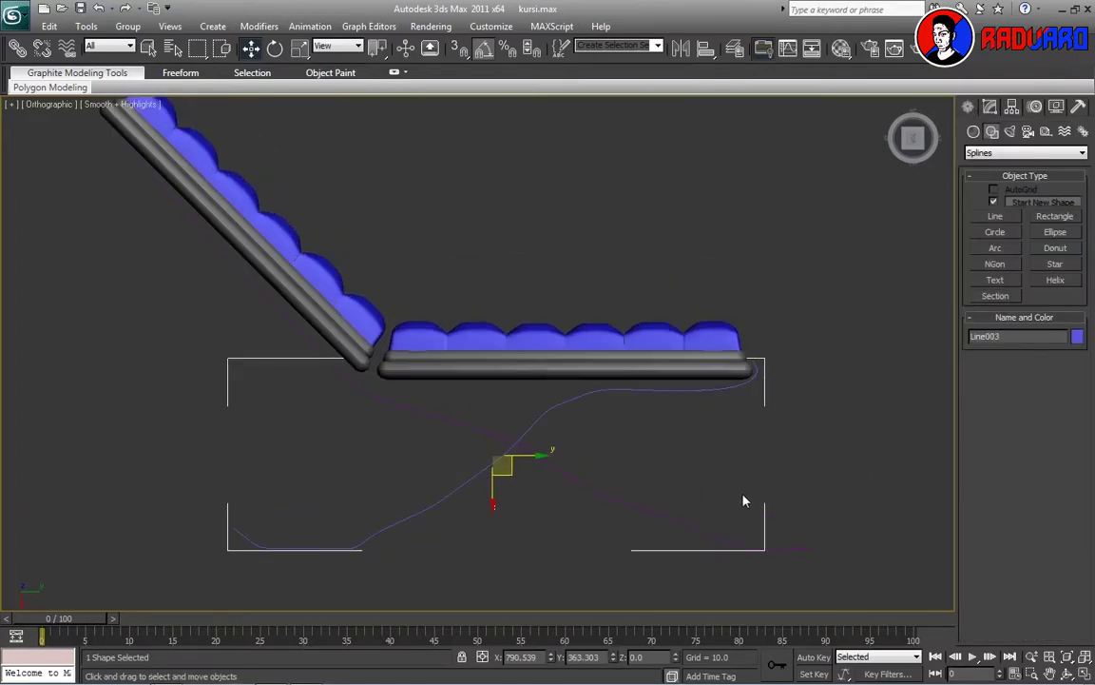
{"action": "scroll", "coordinate": [742, 501], "scroll_direction": "down", "scroll_amount": 3}
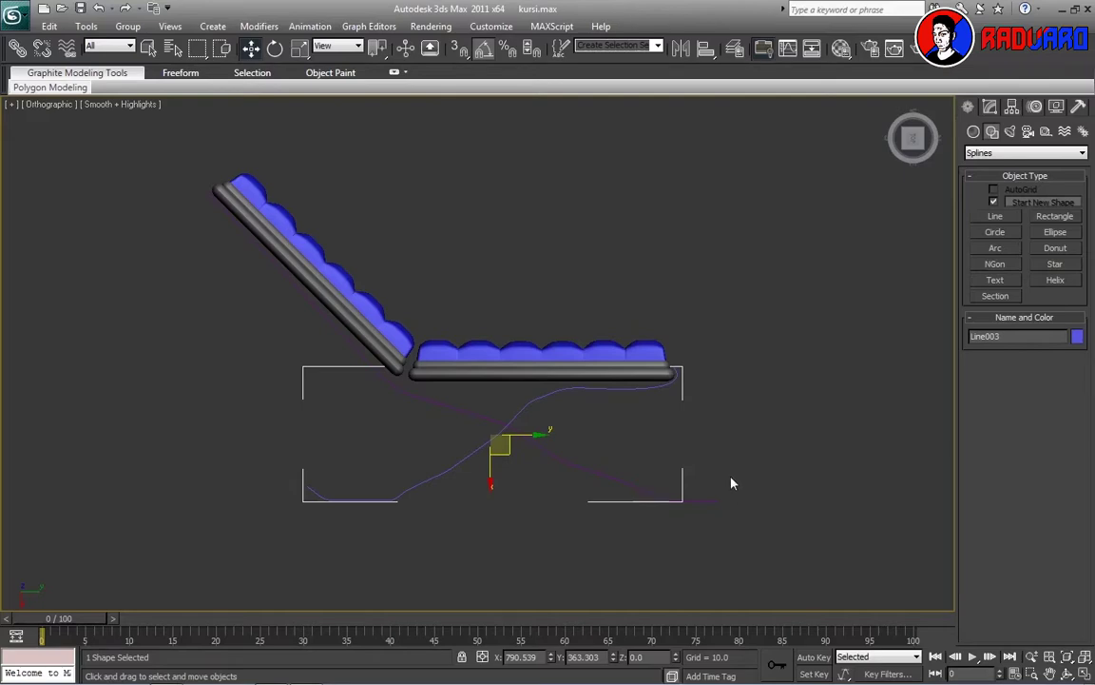
{"action": "left_click", "coordinate": [990, 105]}
{"action": "scroll", "coordinate": [1093, 385], "scroll_direction": "down", "scroll_amount": 5}
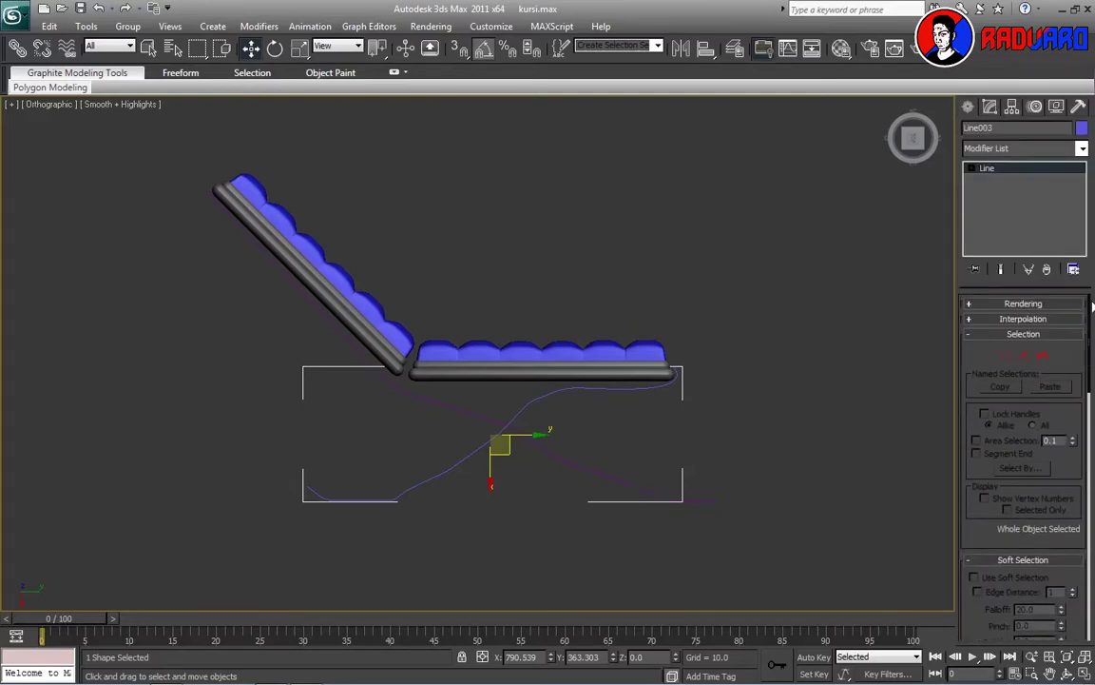
{"action": "scroll", "coordinate": [1046, 380], "scroll_direction": "up", "scroll_amount": 4}
{"action": "scroll", "coordinate": [1008, 342], "scroll_direction": "up", "scroll_amount": 2}
{"action": "left_click", "coordinate": [989, 304]}
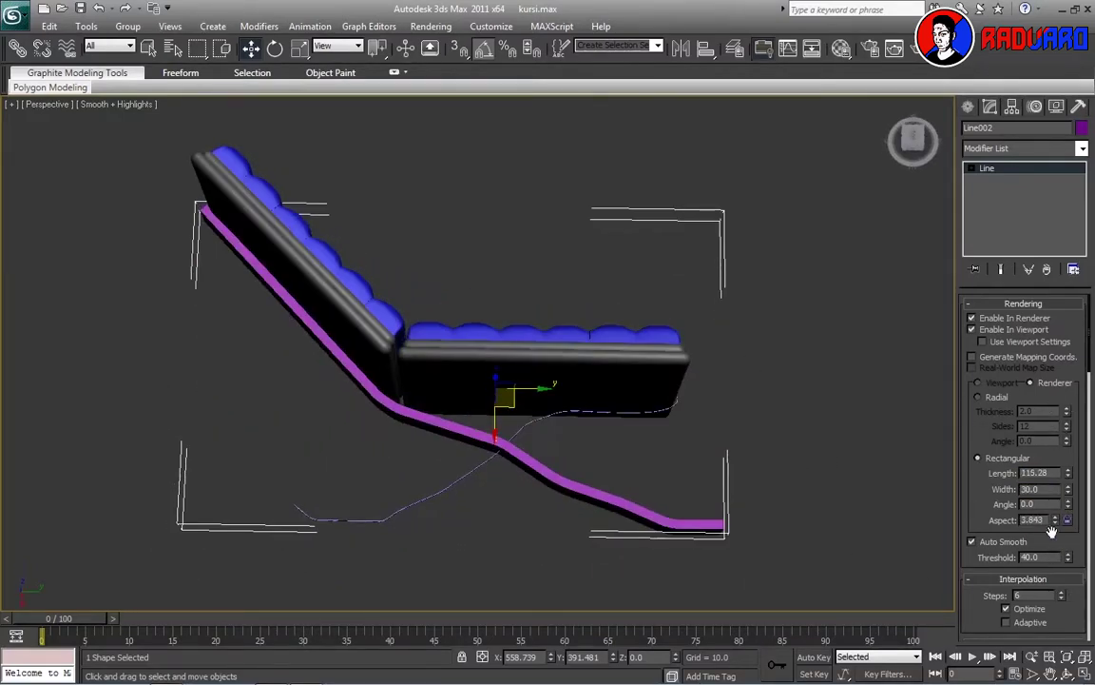
{"action": "left_click_drag", "start_coordinate": [1055, 522], "coordinate": [1055, 504]}
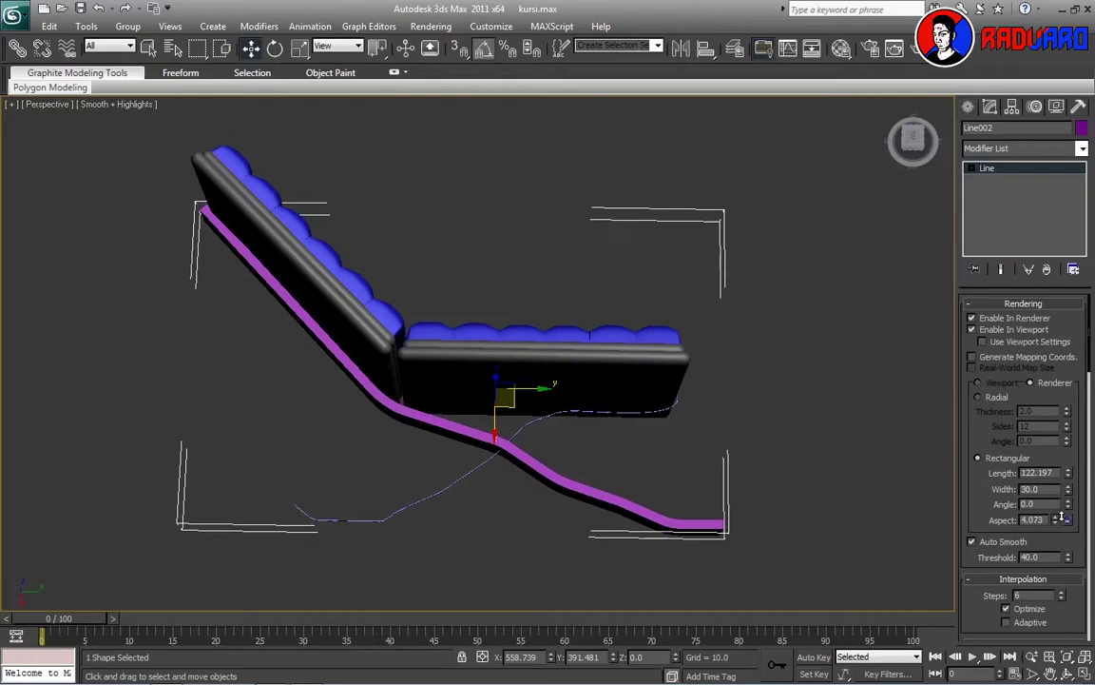
{"action": "middle_click_drag", "start_coordinate": [843, 462], "coordinate": [856, 391], "text": "alt"}
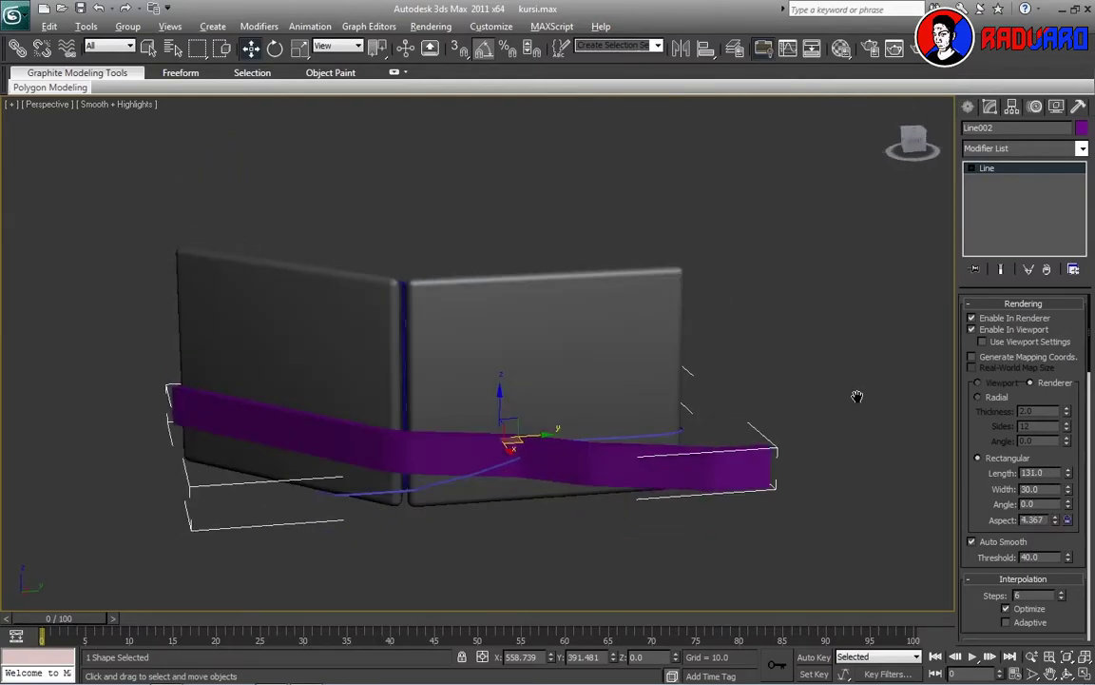
Adjust the rail's Auto Smooth Threshold so its bends shade smoothly
{"action": "mouse_move", "coordinate": [779, 514]}
{"action": "middle_mouse_down", "text": "alt"}
{"action": "mouse_move", "coordinate": [681, 459]}
{"action": "mouse_move", "coordinate": [908, 534]}
{"action": "middle_mouse_up", "text": "alt"}
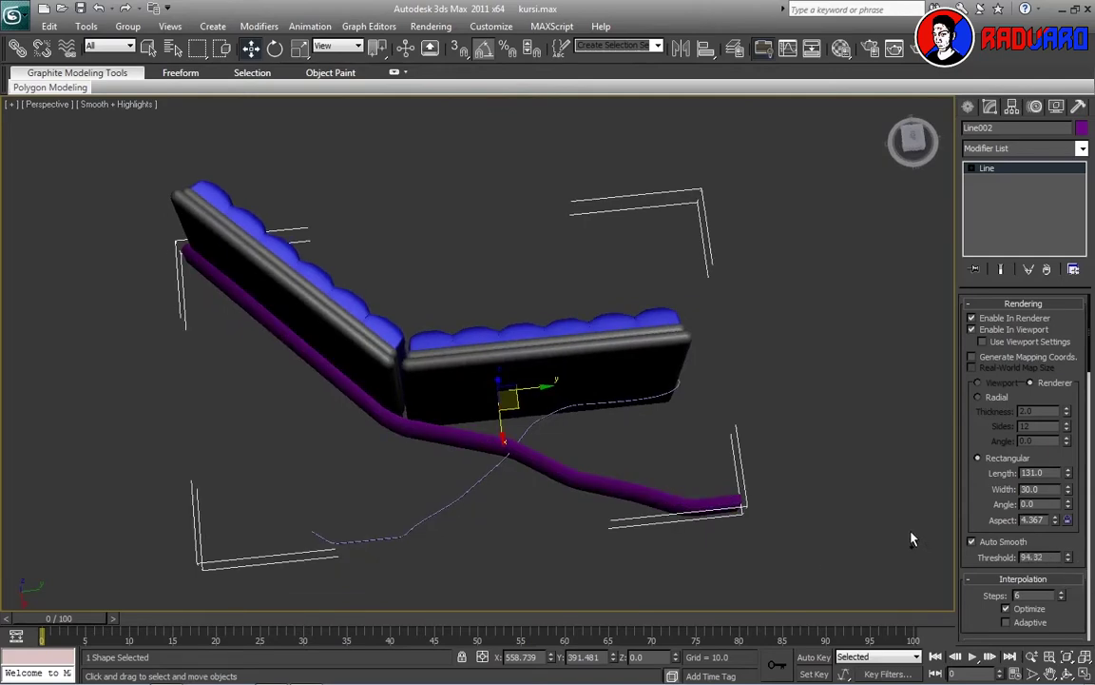
{"action": "left_click_drag", "start_coordinate": [1068, 559], "coordinate": [1075, 558]}
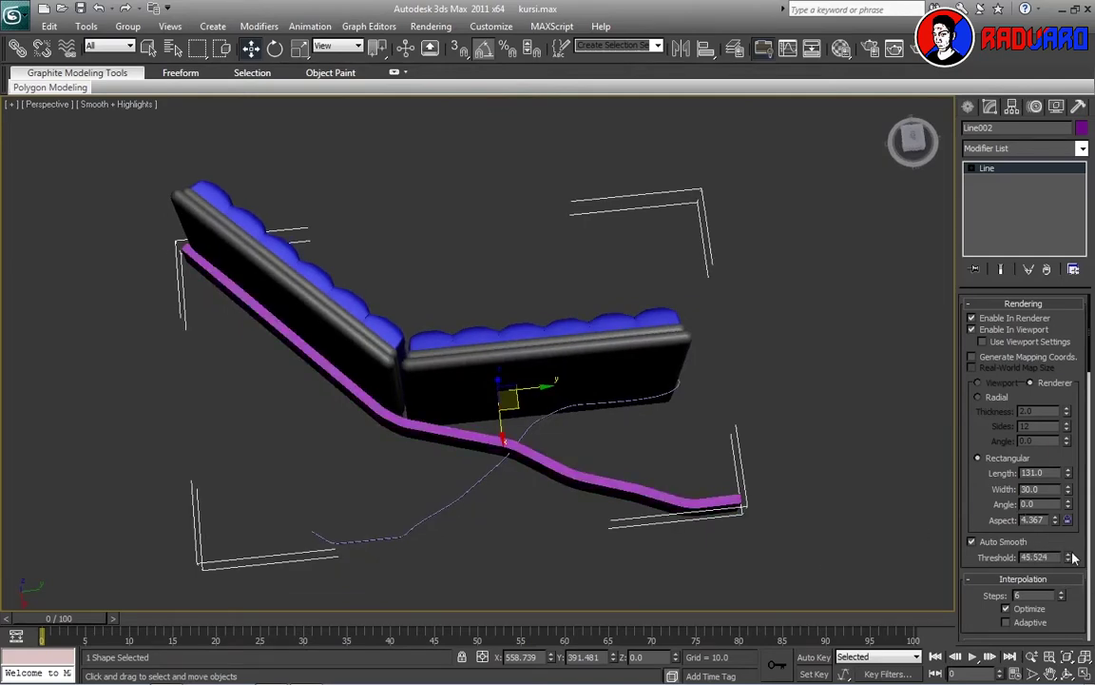
{"action": "mouse_move", "coordinate": [856, 542]}
{"action": "middle_mouse_down", "text": "alt"}
{"action": "mouse_move", "coordinate": [754, 535]}
{"action": "mouse_move", "coordinate": [736, 440]}
{"action": "middle_mouse_up", "text": "alt"}
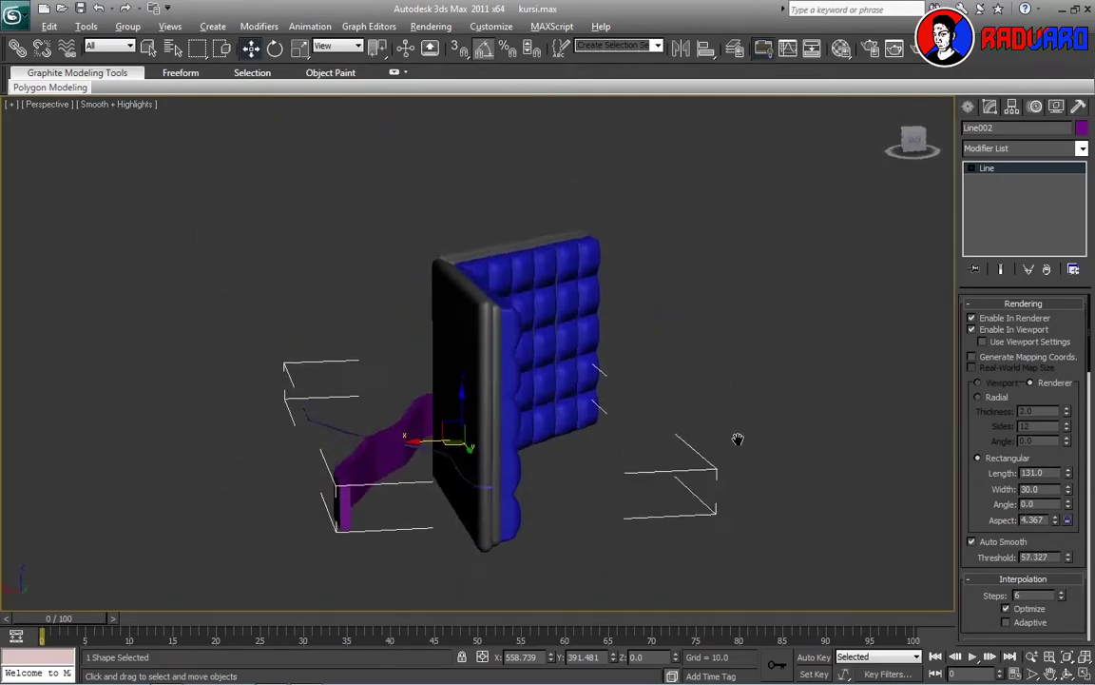
{"action": "left_click_drag", "start_coordinate": [1069, 559], "coordinate": [1069, 518]}
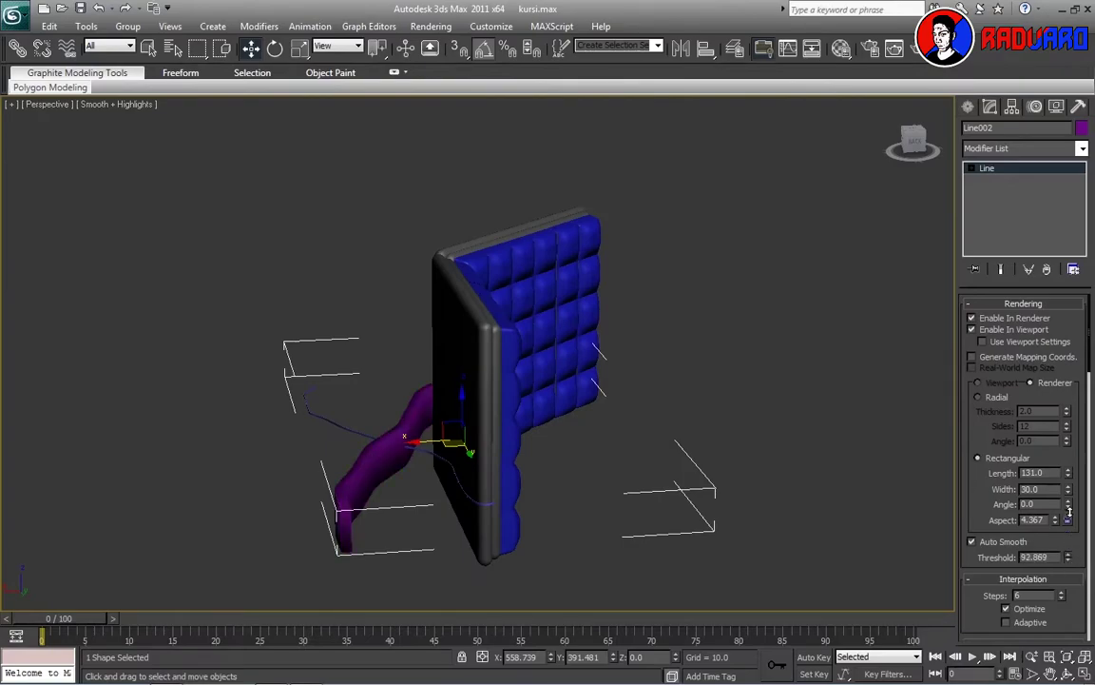
{"action": "mouse_move", "coordinate": [761, 456]}
{"action": "middle_mouse_down", "text": "alt"}
{"action": "mouse_move", "coordinate": [720, 467]}
{"action": "mouse_move", "coordinate": [697, 543]}
{"action": "mouse_move", "coordinate": [795, 630]}
{"action": "mouse_move", "coordinate": [742, 533]}
{"action": "mouse_move", "coordinate": [889, 588]}
{"action": "middle_mouse_up", "text": "alt"}
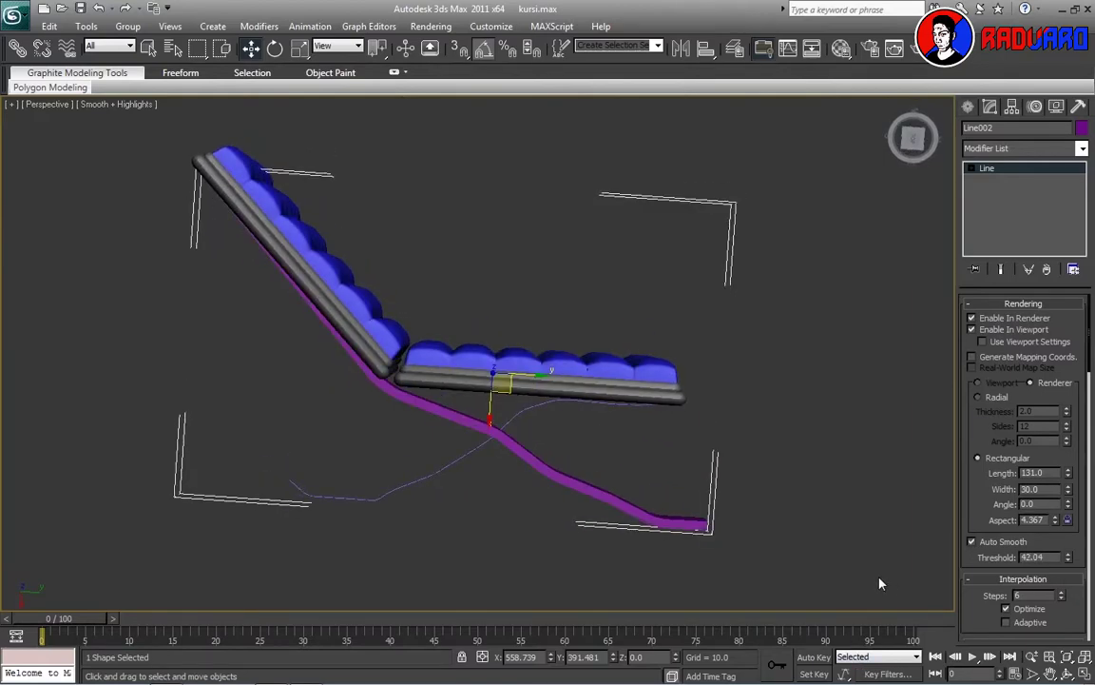
{"action": "left_click", "coordinate": [844, 507]}
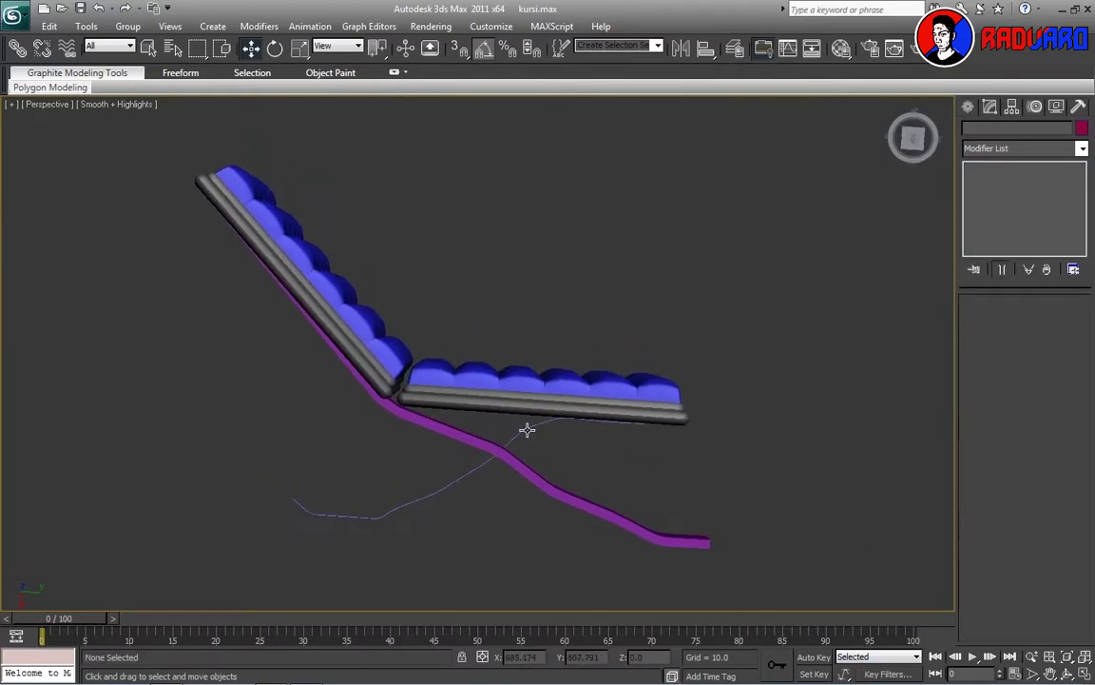
Select the blue leg spline Line003 and confirm its 131 profile length
{"action": "left_click", "coordinate": [526, 430]}
{"action": "type", "text": "13"}
{"action": "key", "text": "Return"}
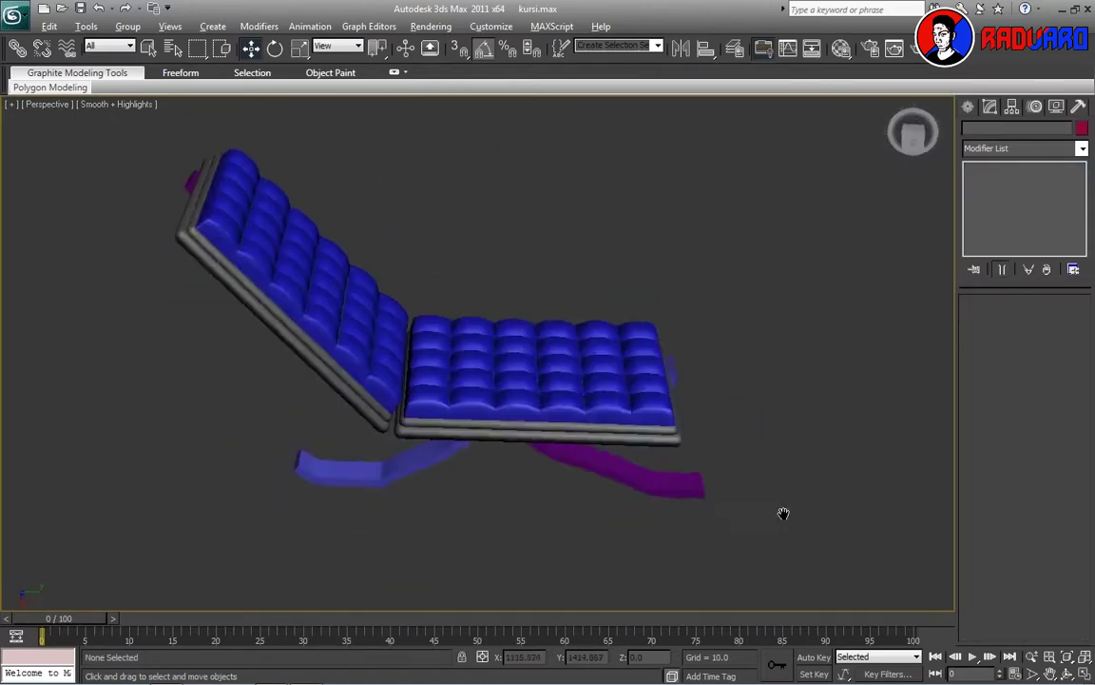
Select all chair objects and rotate them 95° about the Y axis
{"action": "left_click_drag", "start_coordinate": [75, 124], "coordinate": [712, 550]}
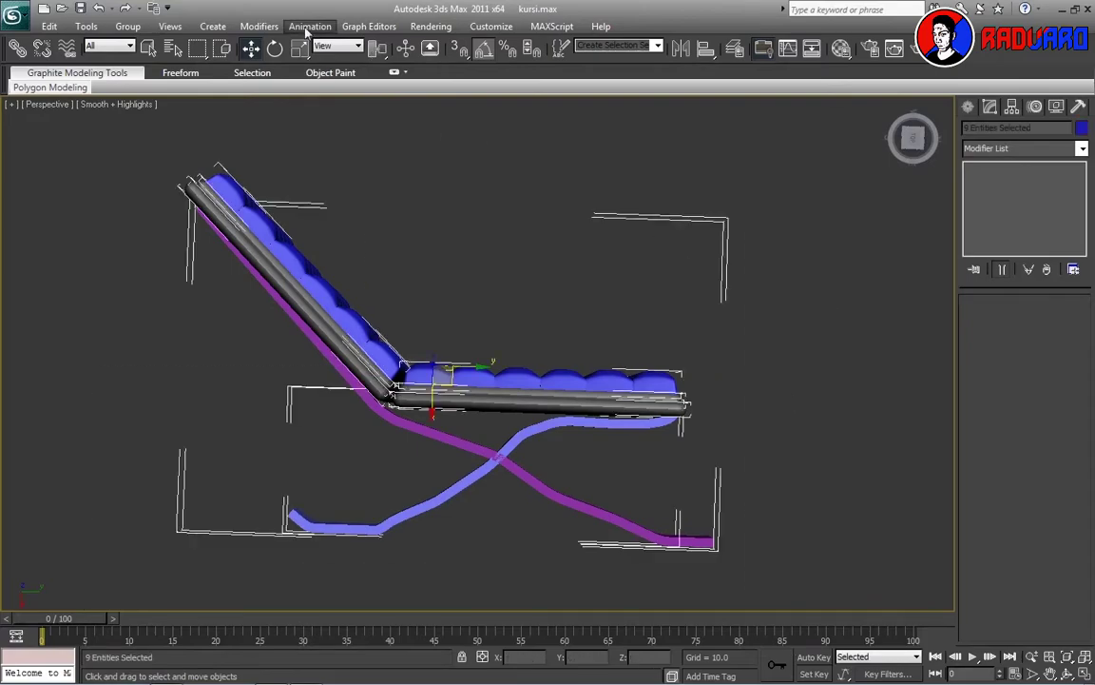
{"action": "left_click", "coordinate": [275, 48]}
{"action": "left_click_drag", "start_coordinate": [432, 366], "coordinate": [441, 407]}
{"action": "left_click", "coordinate": [886, 454]}
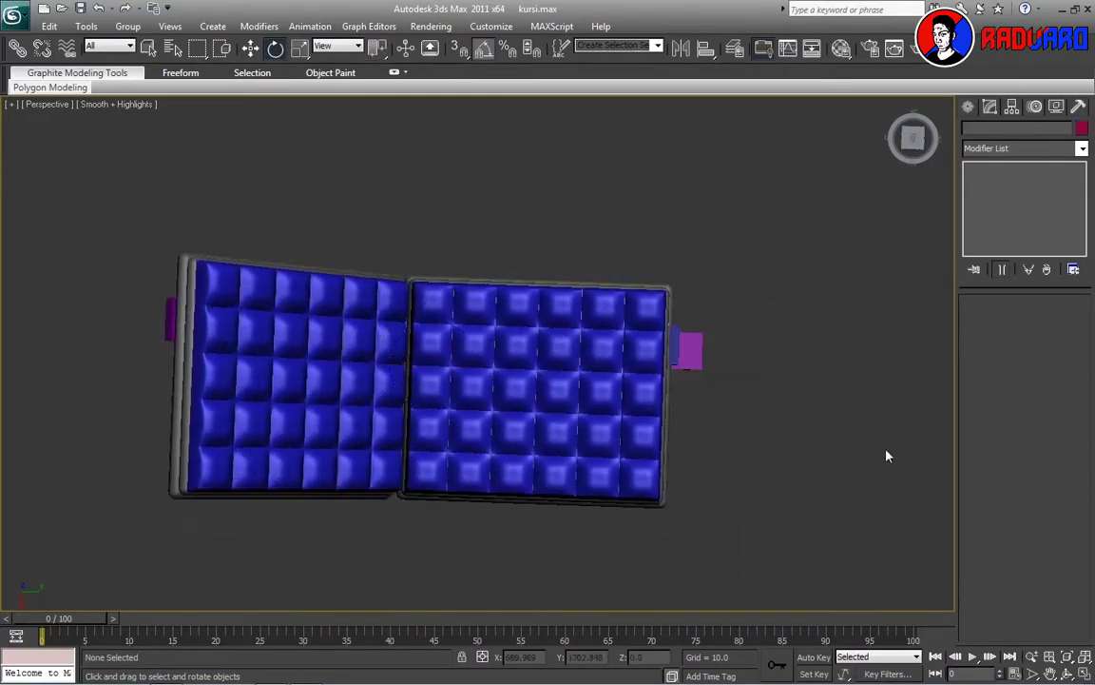
Orbit behind the chair and select the rail shape on the leg
{"action": "mouse_move", "coordinate": [885, 455]}
{"action": "middle_mouse_down", "text": "alt"}
{"action": "mouse_move", "coordinate": [514, 432]}
{"action": "mouse_move", "coordinate": [243, 383]}
{"action": "middle_mouse_up", "text": "alt"}
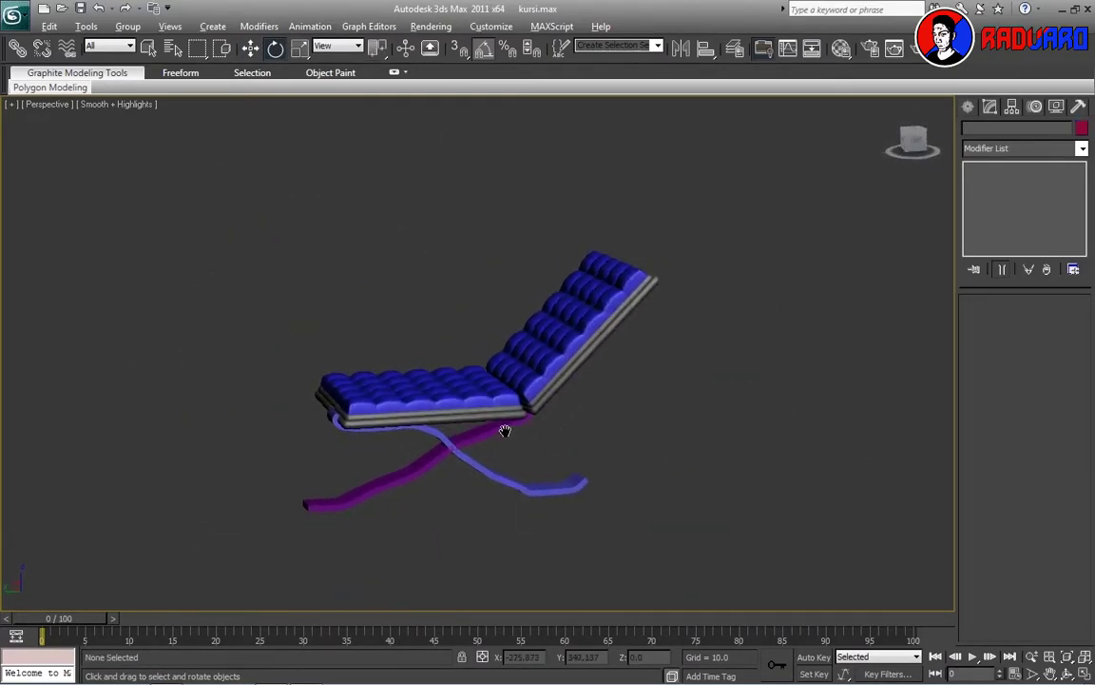
{"action": "left_click", "coordinate": [969, 107]}
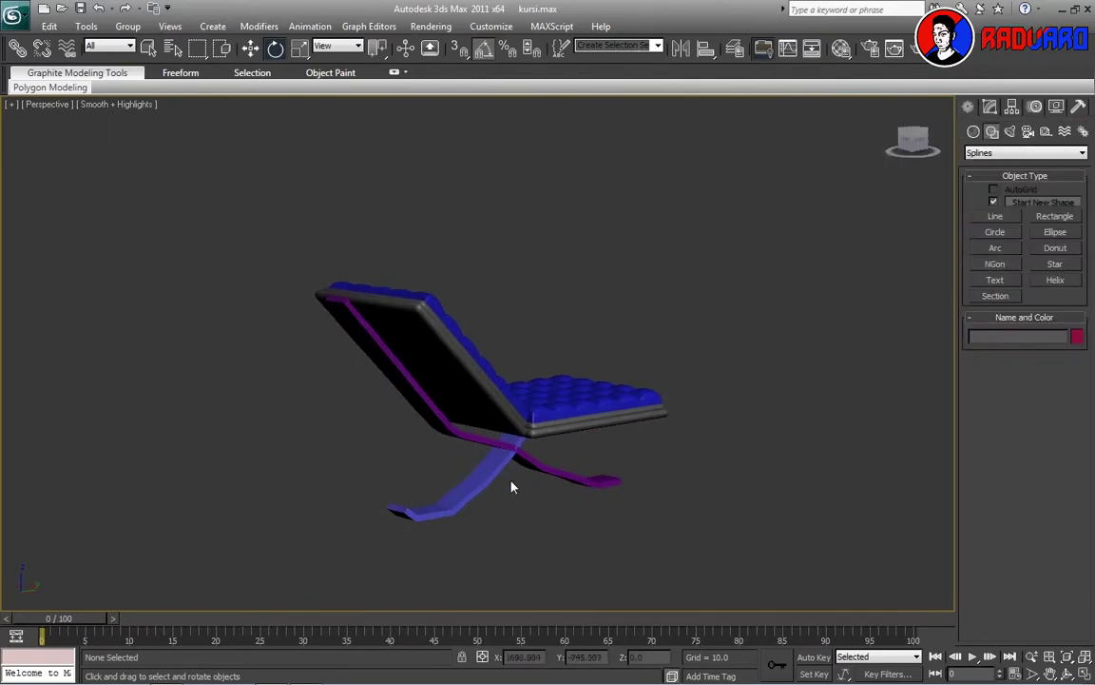
{"action": "middle_click_drag", "start_coordinate": [512, 487], "coordinate": [406, 188], "text": "alt"}
{"action": "left_click", "coordinate": [483, 476]}
{"action": "left_click", "coordinate": [501, 391], "text": "ctrl"}
{"action": "left_click", "coordinate": [627, 525]}
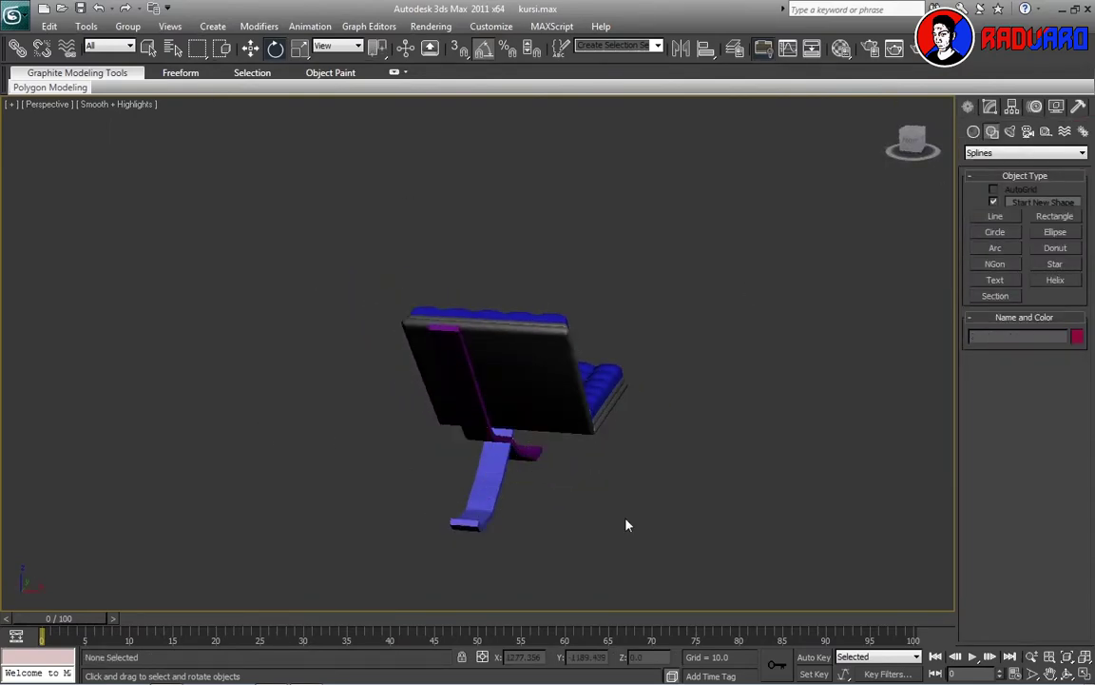
{"action": "left_click", "coordinate": [480, 453]}
Move the copied rail shapes across to the chair's opposite side
{"action": "key", "text": "w"}
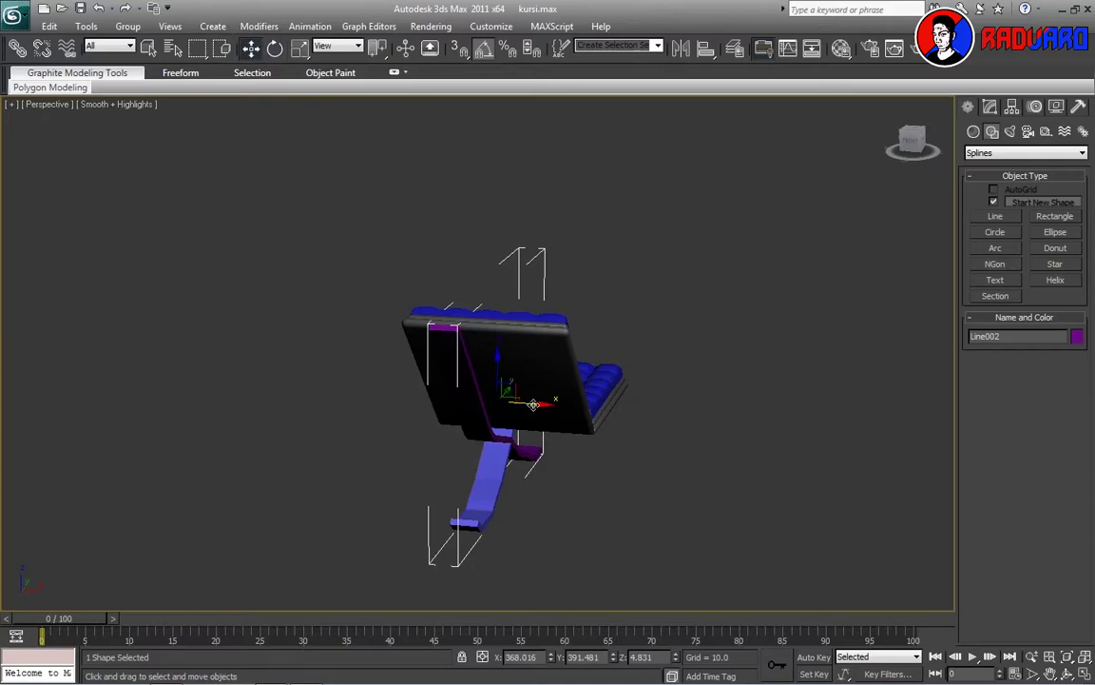
{"action": "left_click_drag", "start_coordinate": [533, 404], "coordinate": [594, 435]}
{"action": "right_click", "coordinate": [561, 415]}
{"action": "left_click", "coordinate": [498, 480], "text": "ctrl"}
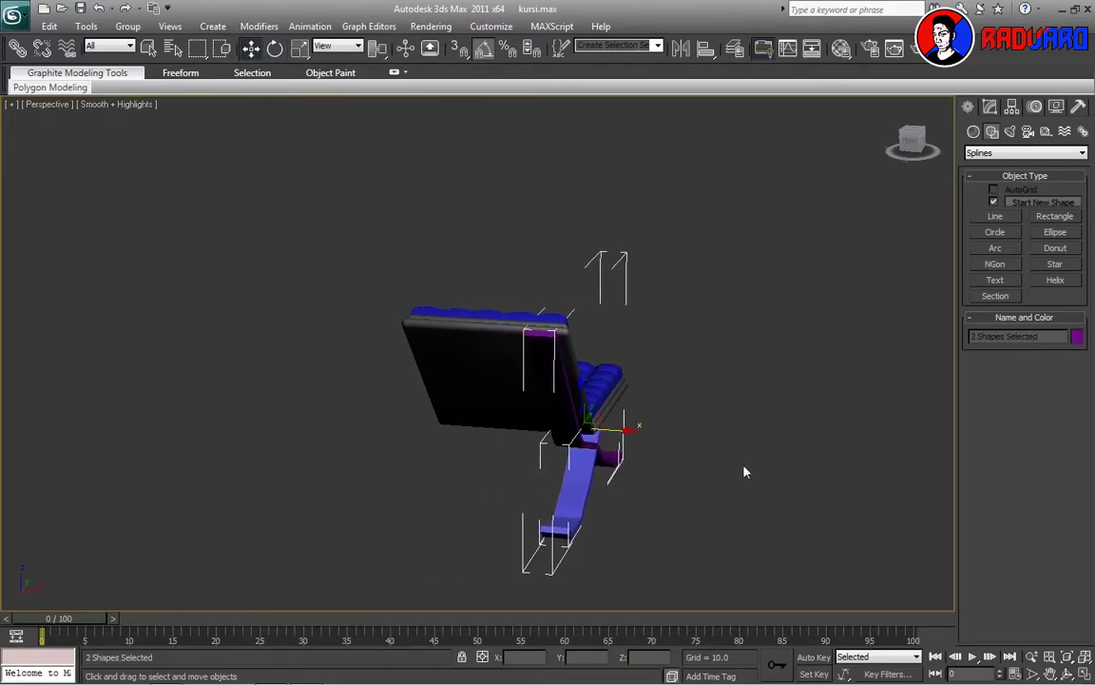
{"action": "mouse_move", "coordinate": [745, 472]}
{"action": "middle_mouse_down", "text": "alt"}
{"action": "mouse_move", "coordinate": [707, 468]}
{"action": "mouse_move", "coordinate": [719, 475]}
{"action": "middle_mouse_up", "text": "alt"}
{"action": "left_click", "coordinate": [718, 474]}
Look through the rail's modifier list without changes, then undo the last action
{"action": "left_click", "coordinate": [991, 107]}
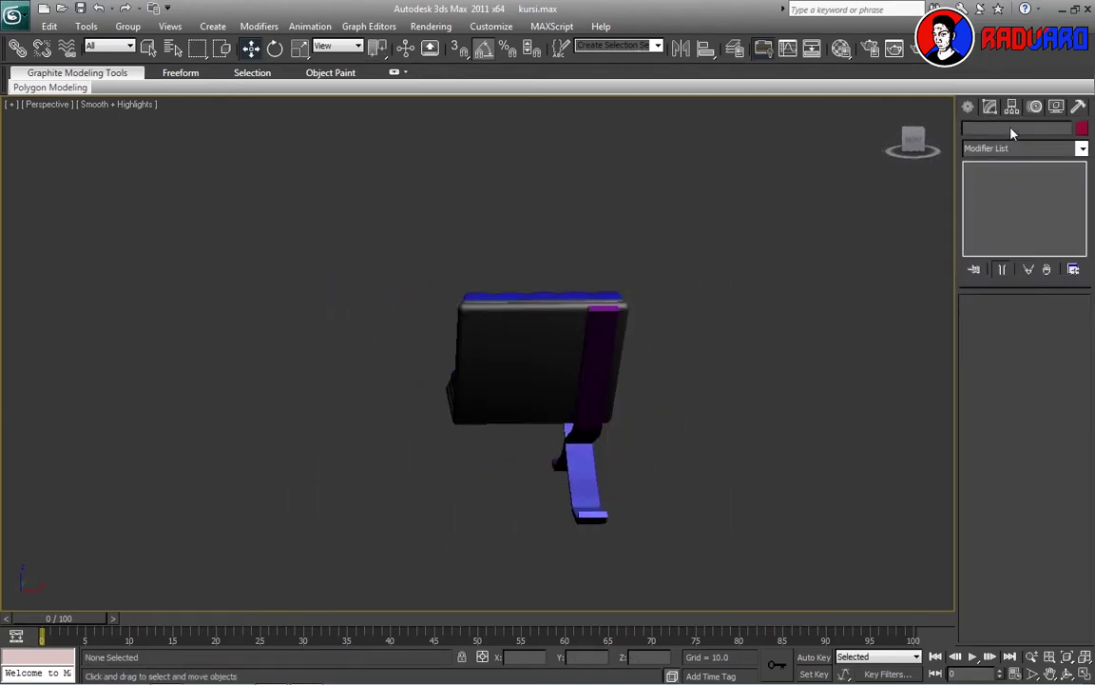
{"action": "left_click", "coordinate": [1024, 148]}
{"action": "left_click", "coordinate": [1082, 149]}
{"action": "key", "text": "ctrl+z"}
{"action": "middle_click_drag", "start_coordinate": [701, 467], "coordinate": [588, 437], "text": "alt"}
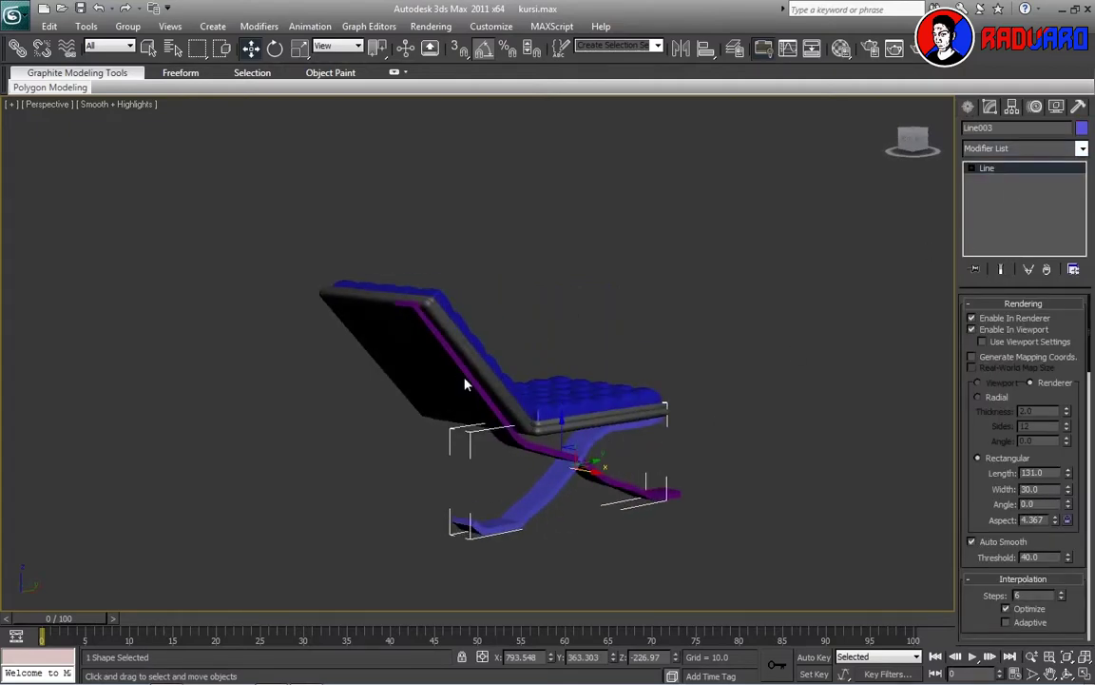
Select all the chair parts and group them as Group001
{"action": "key", "text": "ctrl+a"}
{"action": "left_click", "coordinate": [127, 25]}
{"action": "left_click", "coordinate": [140, 44]}
{"action": "left_click", "coordinate": [557, 374]}
{"action": "mouse_move", "coordinate": [557, 374]}
{"action": "middle_mouse_down", "text": "alt"}
{"action": "mouse_move", "coordinate": [556, 386]}
{"action": "mouse_move", "coordinate": [681, 436]}
{"action": "mouse_move", "coordinate": [541, 330]}
{"action": "middle_mouse_up", "text": "alt"}
{"action": "left_click", "coordinate": [538, 332]}
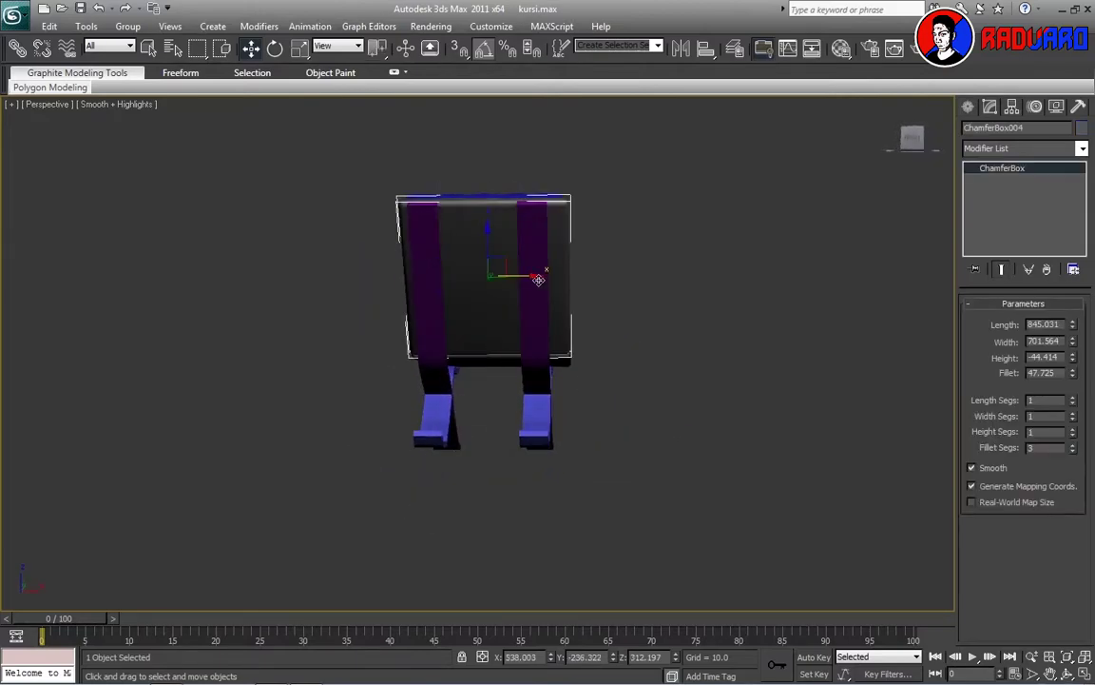
In wireframe view, pick out the left leg group and nudge it slightly left
{"action": "left_click", "coordinate": [538, 343]}
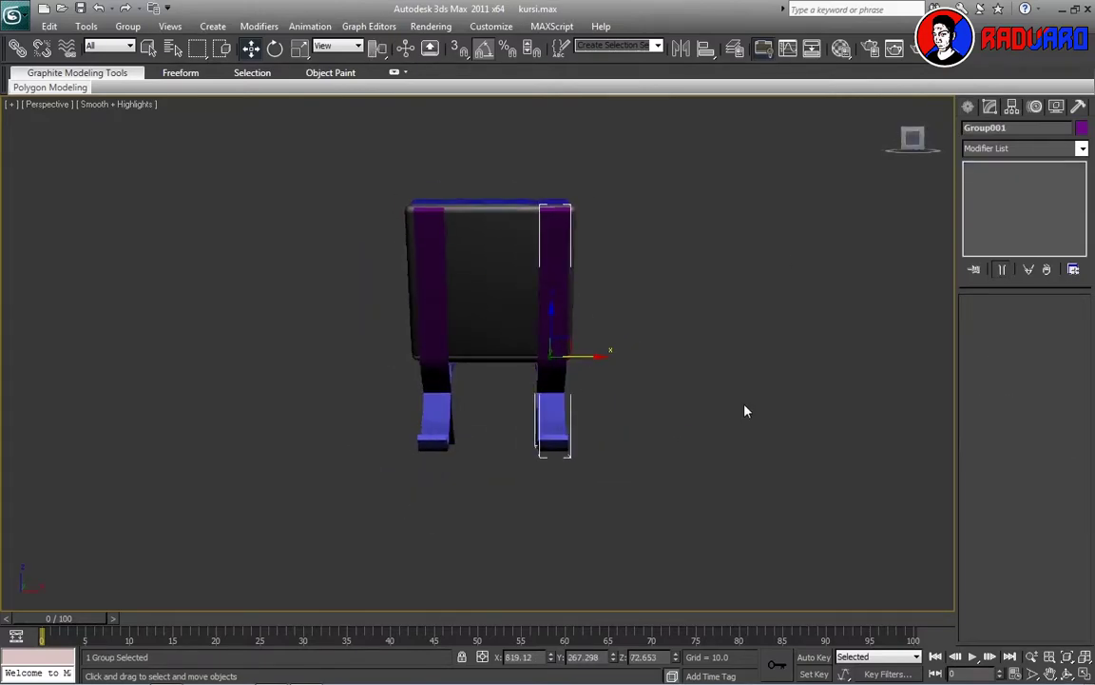
{"action": "mouse_move", "coordinate": [745, 411]}
{"action": "middle_mouse_down", "text": "alt"}
{"action": "mouse_move", "coordinate": [655, 384]}
{"action": "mouse_move", "coordinate": [910, 471]}
{"action": "middle_mouse_up", "text": "alt"}
{"action": "key", "text": "F3"}
{"action": "left_click", "coordinate": [406, 350]}
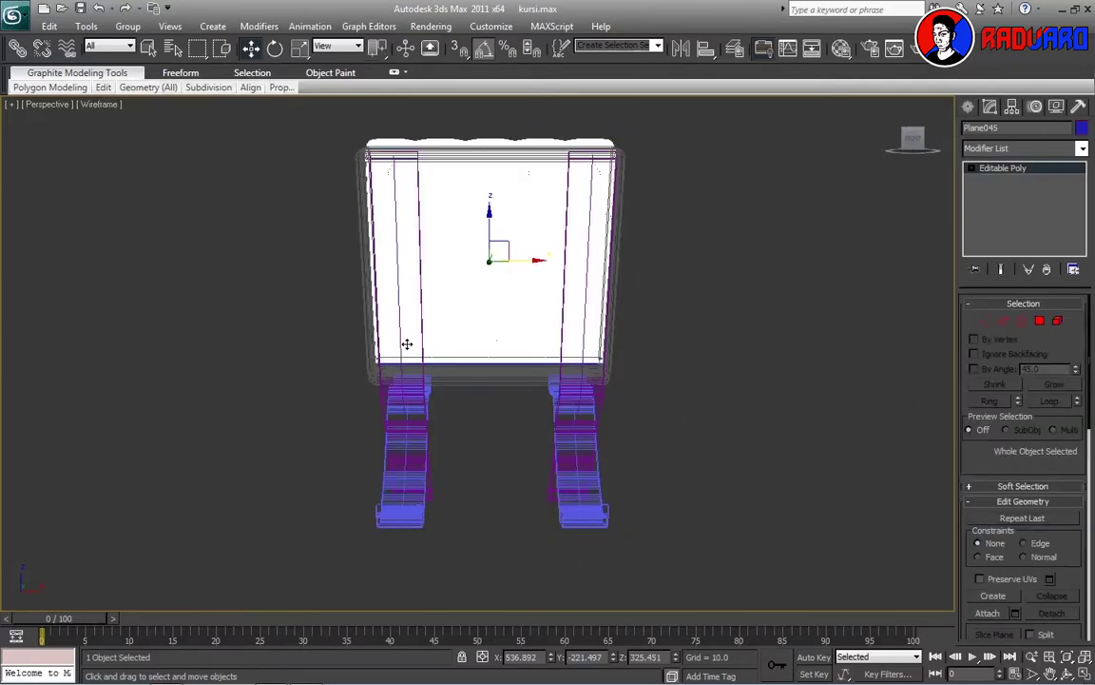
{"action": "left_click", "coordinate": [403, 459]}
{"action": "left_click", "coordinate": [402, 466]}
{"action": "left_click", "coordinate": [400, 472]}
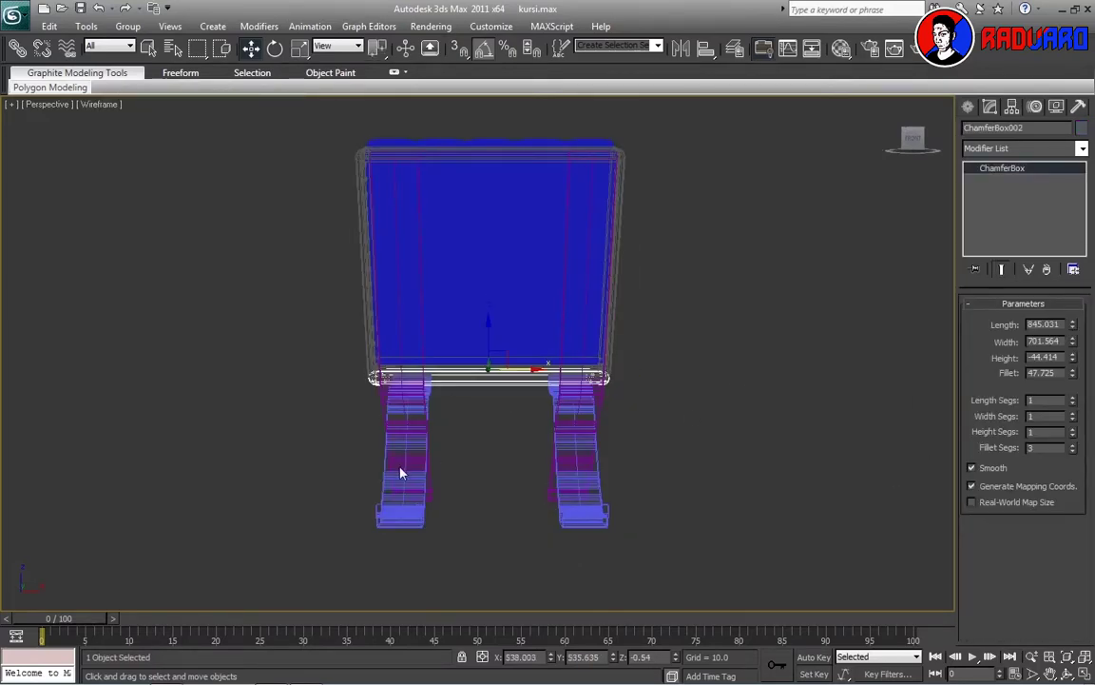
{"action": "left_click", "coordinate": [400, 473]}
{"action": "left_click_drag", "start_coordinate": [450, 380], "coordinate": [439, 380]}
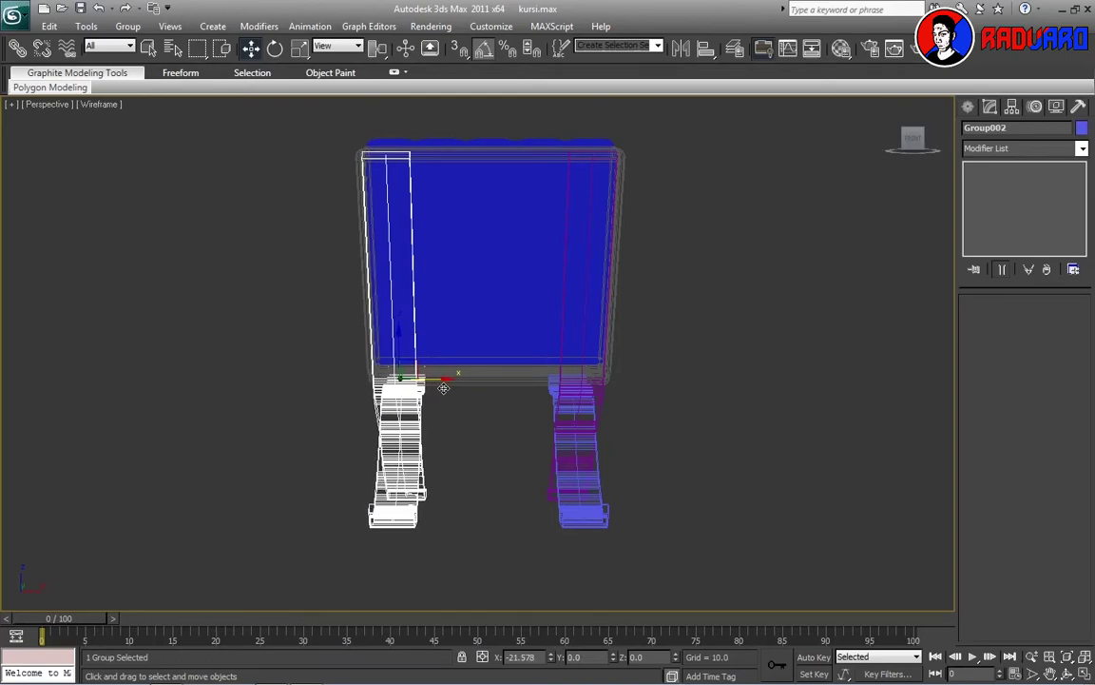
Back in shaded view, nudge the left leg group slightly right, then orbit to a side view
{"action": "key", "text": "F3"}
{"action": "left_click", "coordinate": [711, 442]}
{"action": "left_click", "coordinate": [586, 298]}
{"action": "left_click", "coordinate": [440, 347]}
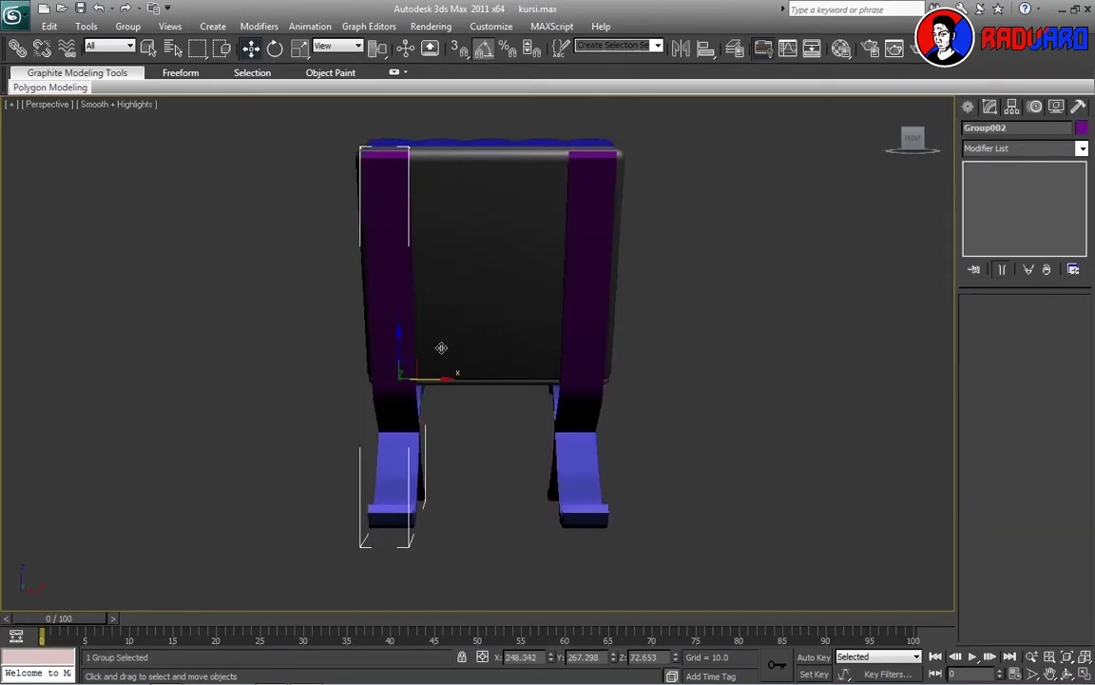
{"action": "left_click_drag", "start_coordinate": [440, 347], "coordinate": [447, 378]}
{"action": "left_click", "coordinate": [797, 450]}
{"action": "left_click", "coordinate": [469, 380]}
{"action": "left_click", "coordinate": [436, 380]}
{"action": "left_click", "coordinate": [775, 426]}
{"action": "mouse_move", "coordinate": [775, 427]}
{"action": "middle_mouse_down", "text": "alt"}
{"action": "mouse_move", "coordinate": [612, 452]}
{"action": "mouse_move", "coordinate": [642, 430]}
{"action": "middle_mouse_up", "text": "alt"}
Select the chair group and bring up the Splines creation panel
{"action": "scroll", "coordinate": [481, 409], "scroll_direction": "up", "scroll_amount": 3}
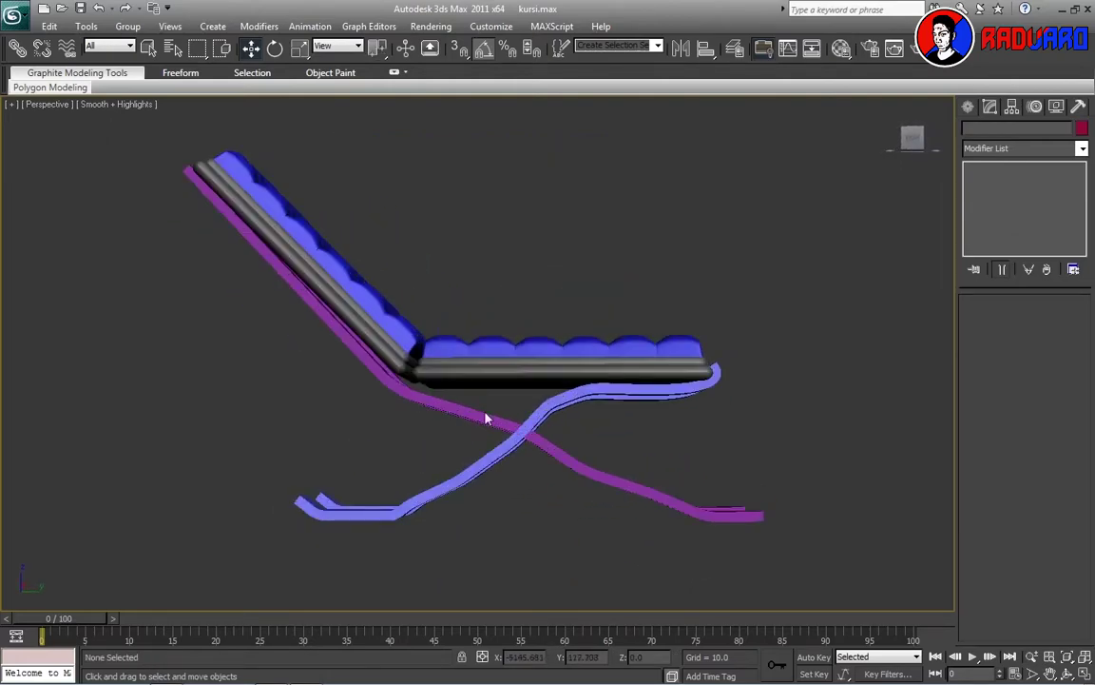
{"action": "left_click", "coordinate": [486, 419]}
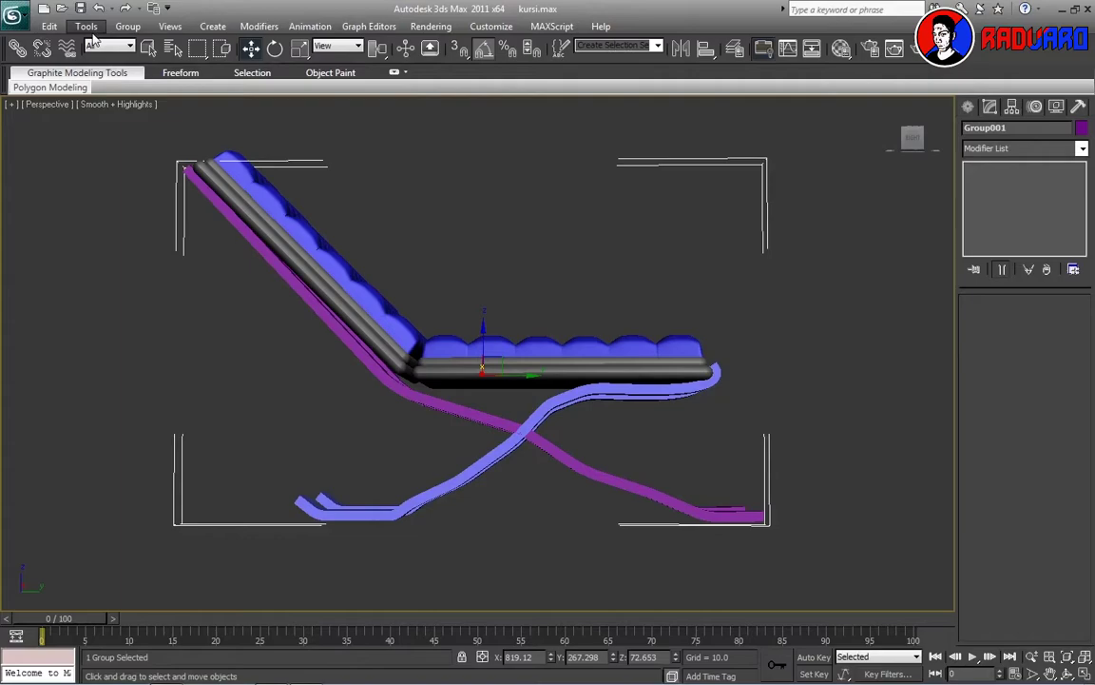
{"action": "mouse_move", "coordinate": [437, 315]}
{"action": "middle_mouse_down", "text": "alt"}
{"action": "mouse_move", "coordinate": [582, 360]}
{"action": "mouse_move", "coordinate": [710, 337]}
{"action": "mouse_move", "coordinate": [645, 359]}
{"action": "mouse_move", "coordinate": [722, 330]}
{"action": "mouse_move", "coordinate": [722, 355]}
{"action": "middle_mouse_up", "text": "alt"}
{"action": "left_click", "coordinate": [968, 107]}
{"action": "left_click", "coordinate": [992, 131]}
Rotate the chair -80 degrees about Y and zoom into a clean side view
{"action": "middle_click_drag", "start_coordinate": [666, 276], "coordinate": [610, 282]}
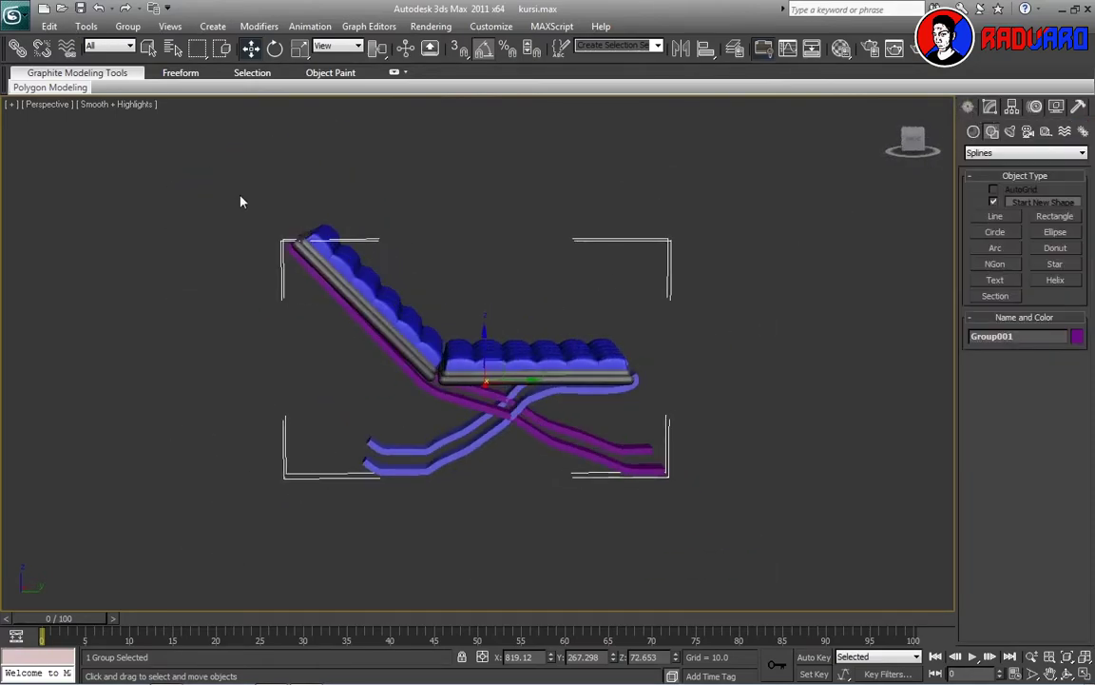
{"action": "key", "text": "e"}
{"action": "left_click_drag", "start_coordinate": [468, 309], "coordinate": [469, 276]}
{"action": "left_click", "coordinate": [724, 334]}
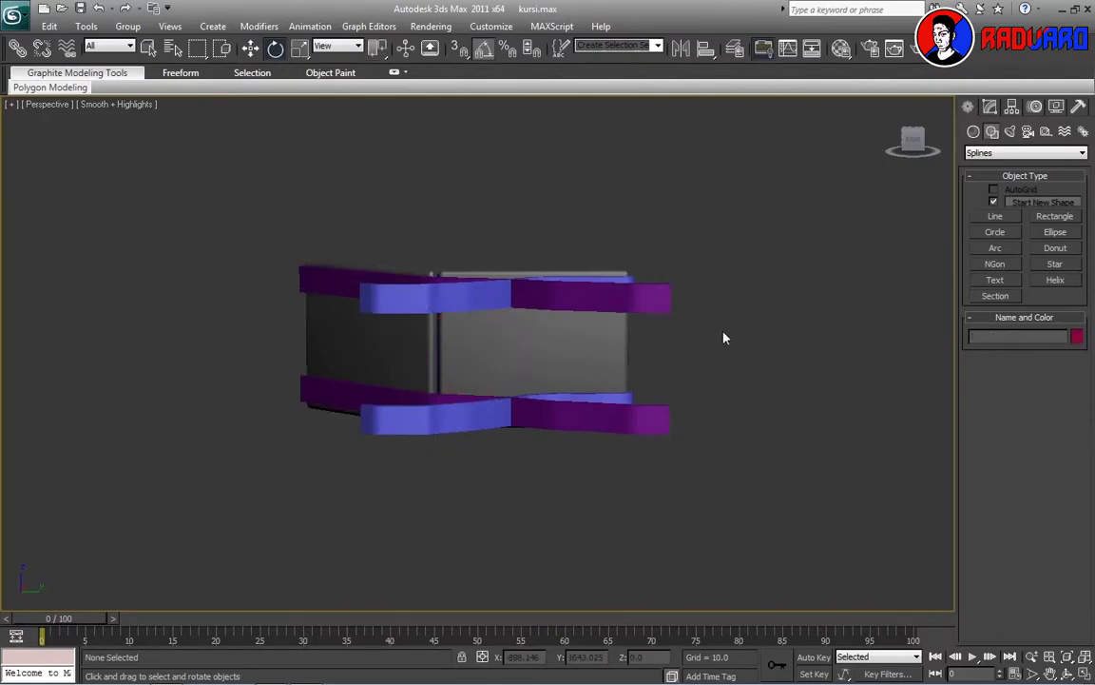
{"action": "middle_click_drag", "start_coordinate": [724, 335], "coordinate": [693, 452], "text": "alt"}
{"action": "left_click", "coordinate": [911, 140]}
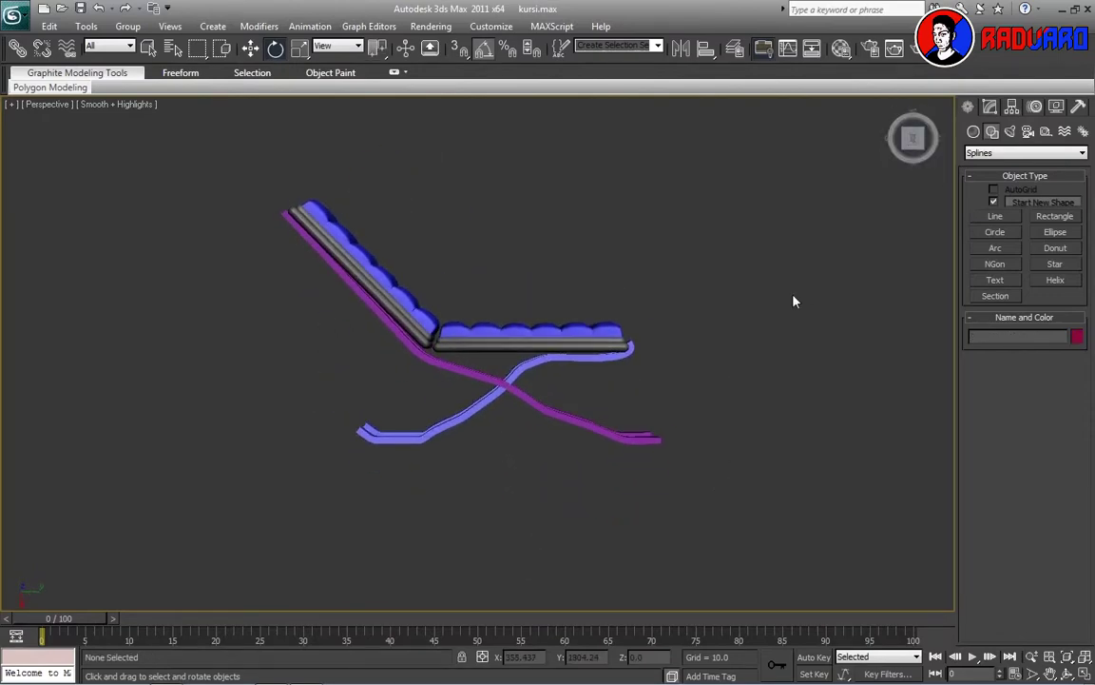
{"action": "scroll", "coordinate": [618, 442], "scroll_direction": "up", "scroll_amount": 3}
{"action": "scroll", "coordinate": [621, 470], "scroll_direction": "up", "scroll_amount": 4}
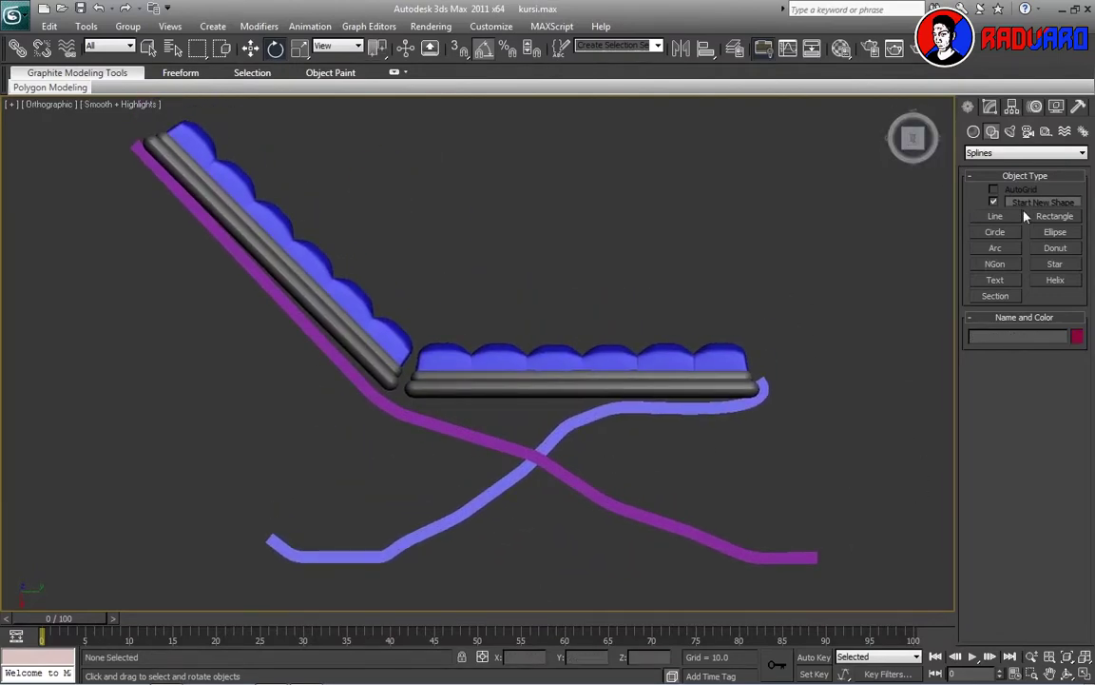
Start a strap line with the Line tool and end it after one point
{"action": "left_click", "coordinate": [999, 216]}
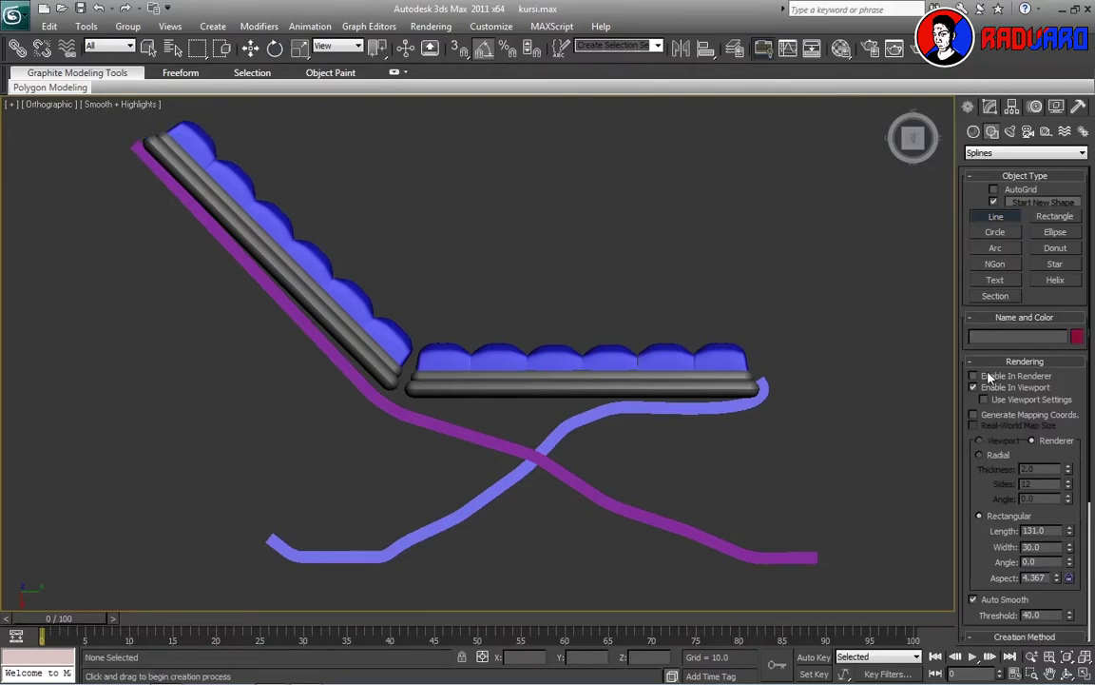
{"action": "left_click", "coordinate": [152, 133]}
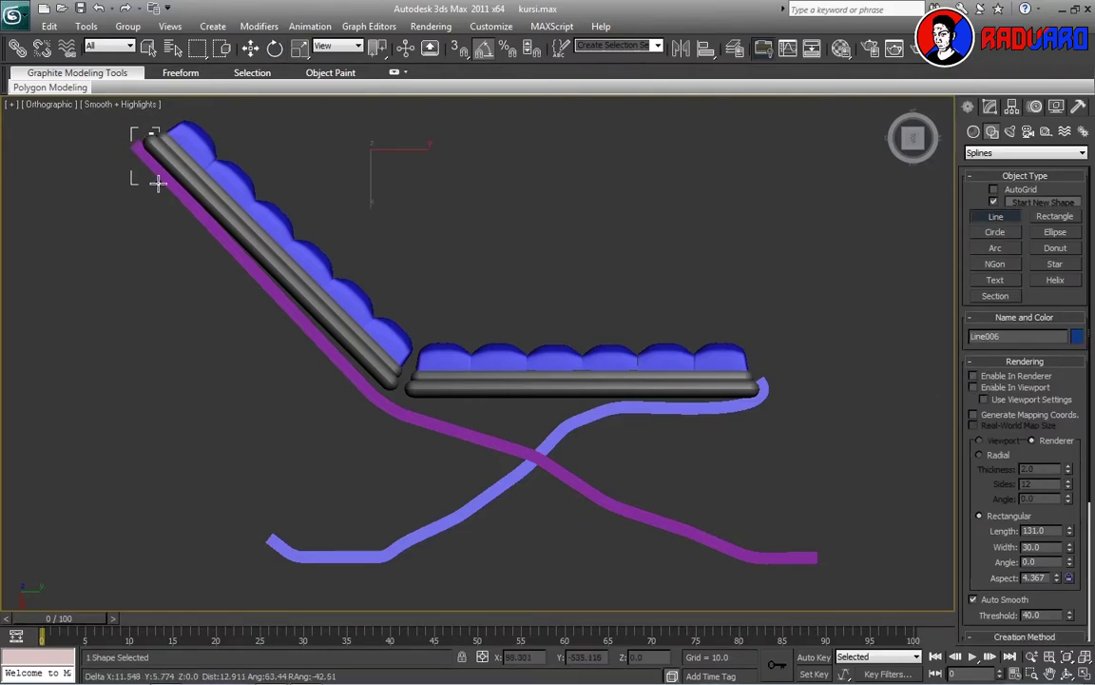
{"action": "right_click", "coordinate": [494, 280]}
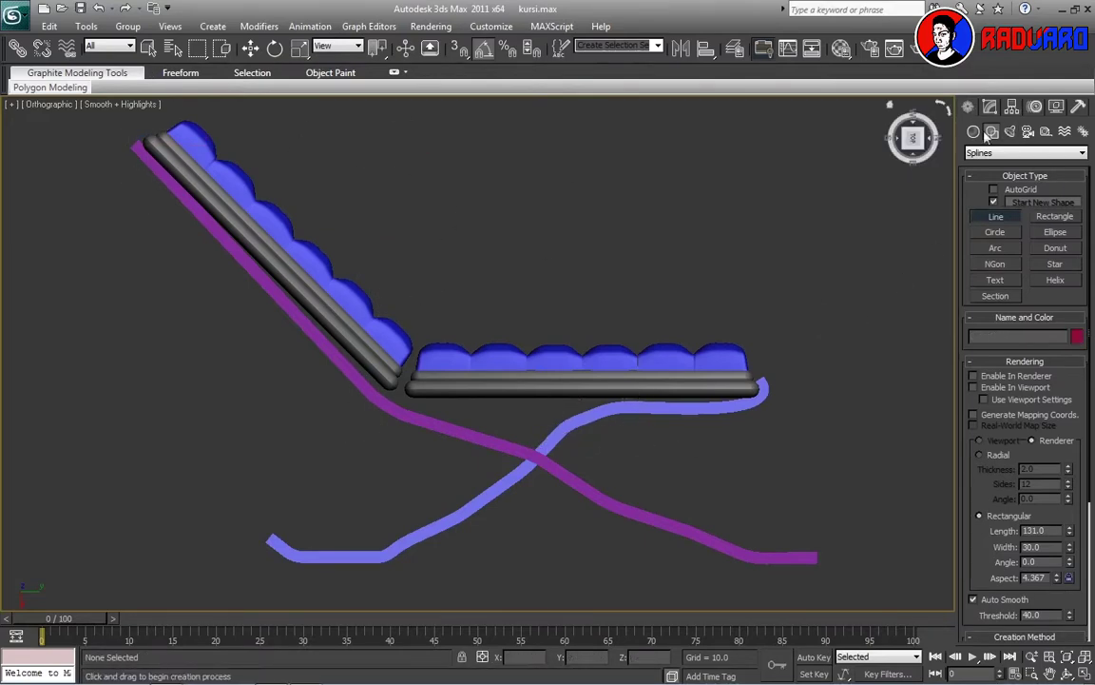
Select the purple and blue rail groups and hide them
{"action": "left_click", "coordinate": [990, 106]}
{"action": "left_click", "coordinate": [513, 389]}
{"action": "right_click", "coordinate": [652, 425]}
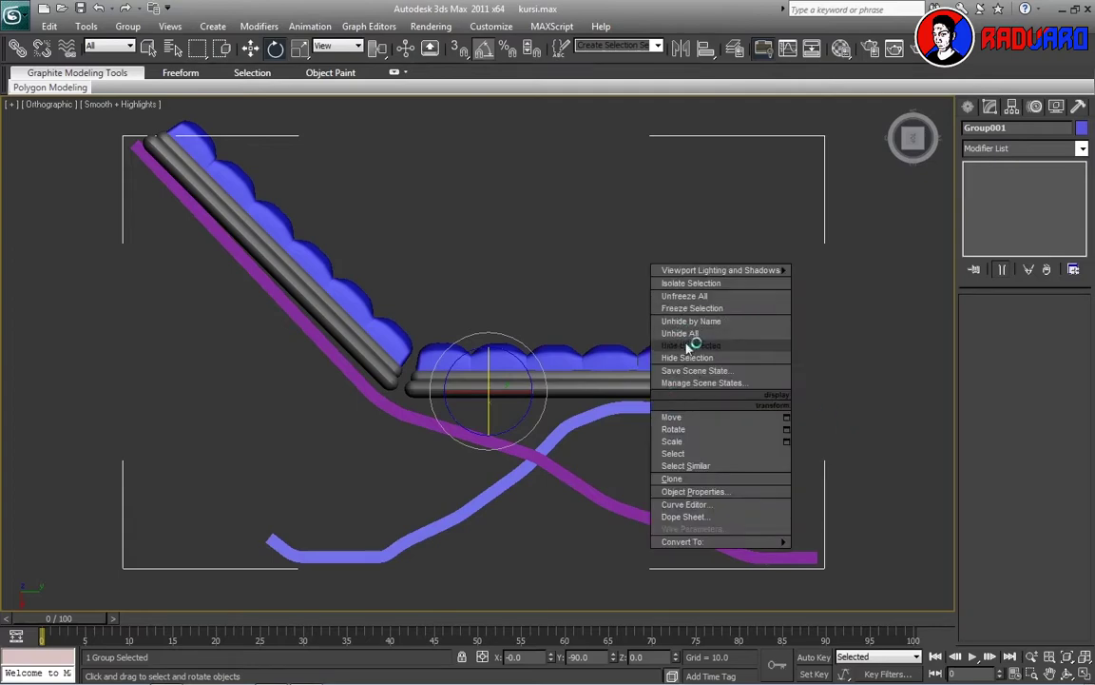
{"action": "key", "text": "Escape"}
{"action": "left_click", "coordinate": [535, 455]}
{"action": "right_click", "coordinate": [561, 406]}
{"action": "left_click", "coordinate": [592, 352]}
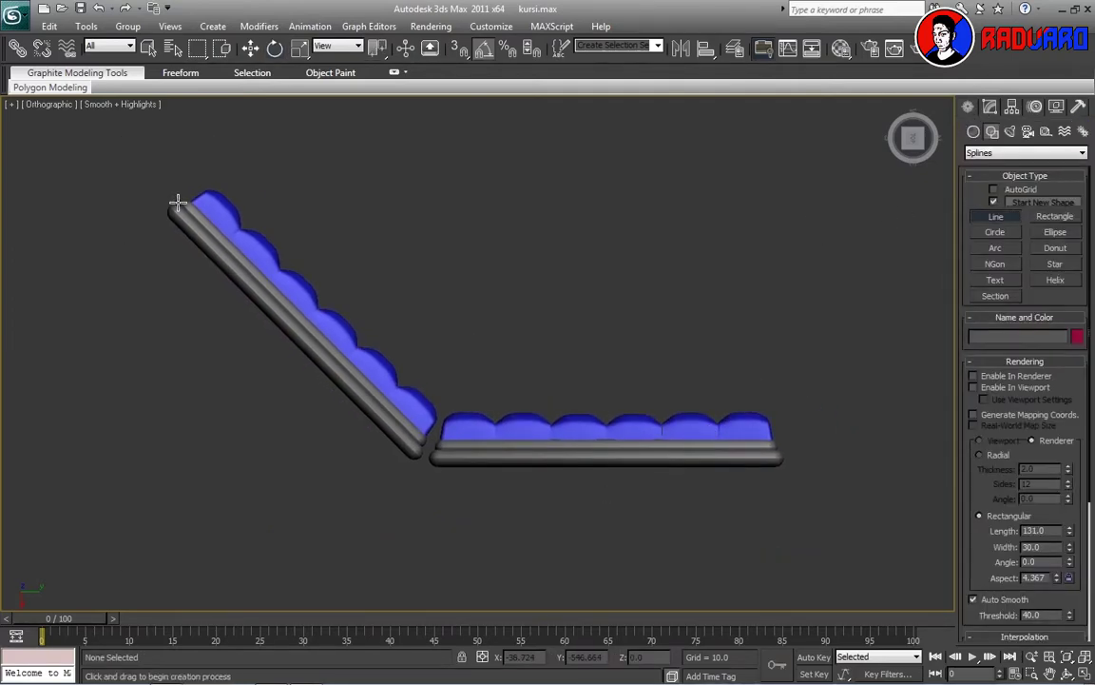
Make trial strap lines from the backrest top, cancelling and ending each one
{"action": "left_click", "coordinate": [177, 202]}
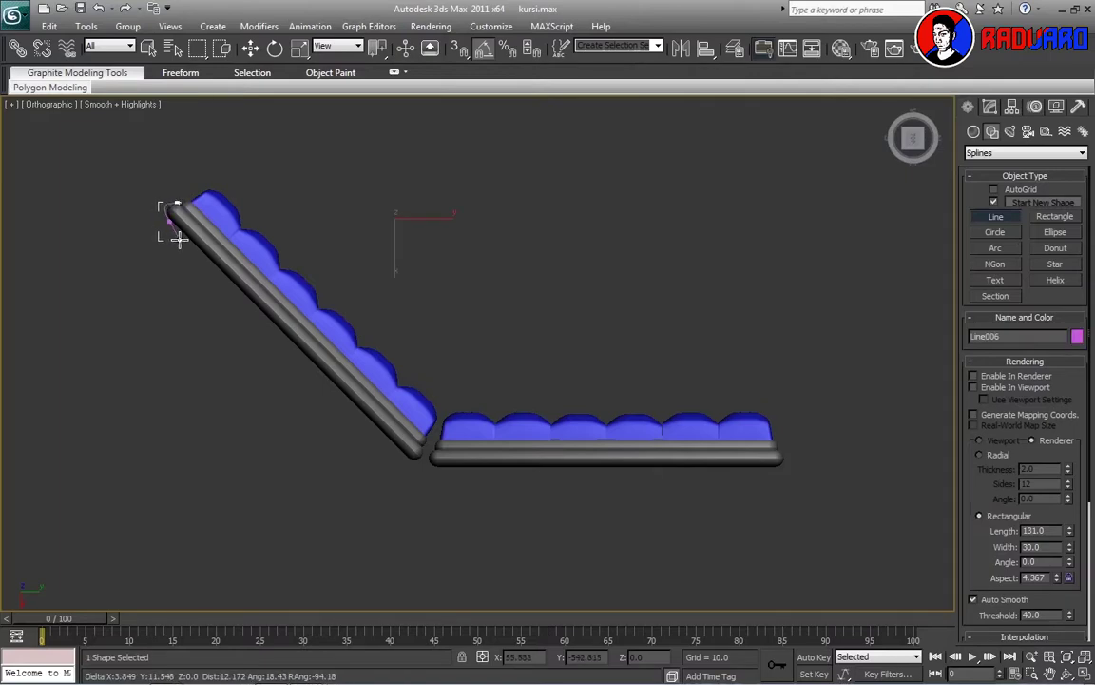
{"action": "right_click", "coordinate": [177, 235]}
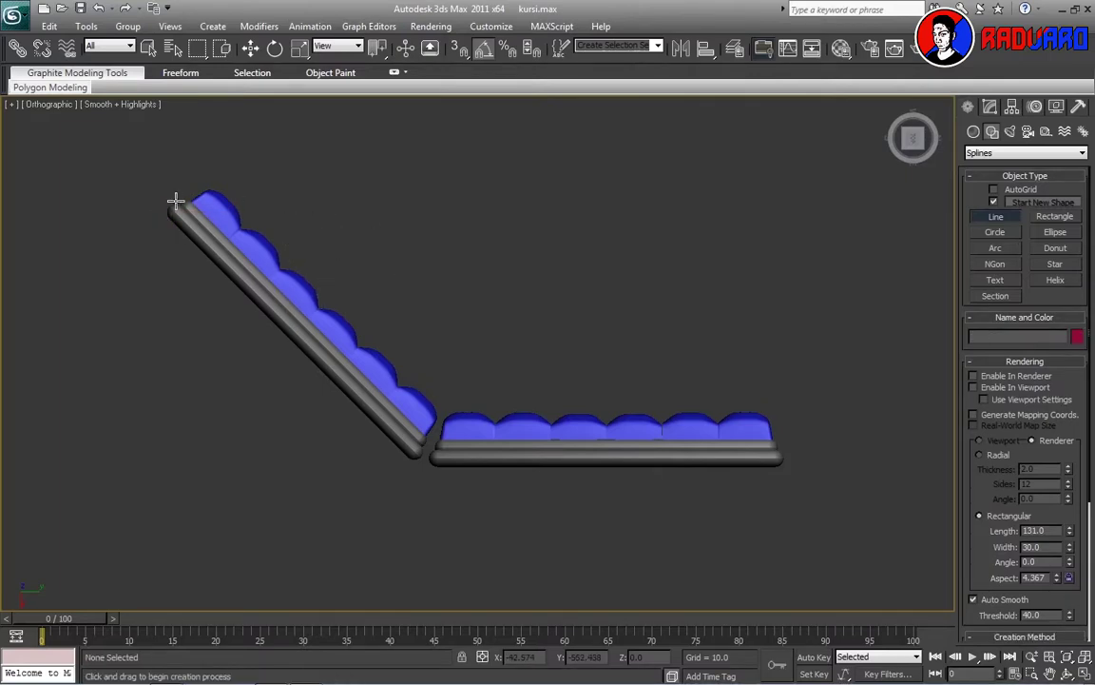
{"action": "middle_click_drag", "start_coordinate": [150, 165], "coordinate": [237, 229]}
{"action": "scroll", "coordinate": [238, 229], "scroll_direction": "up", "scroll_amount": 5}
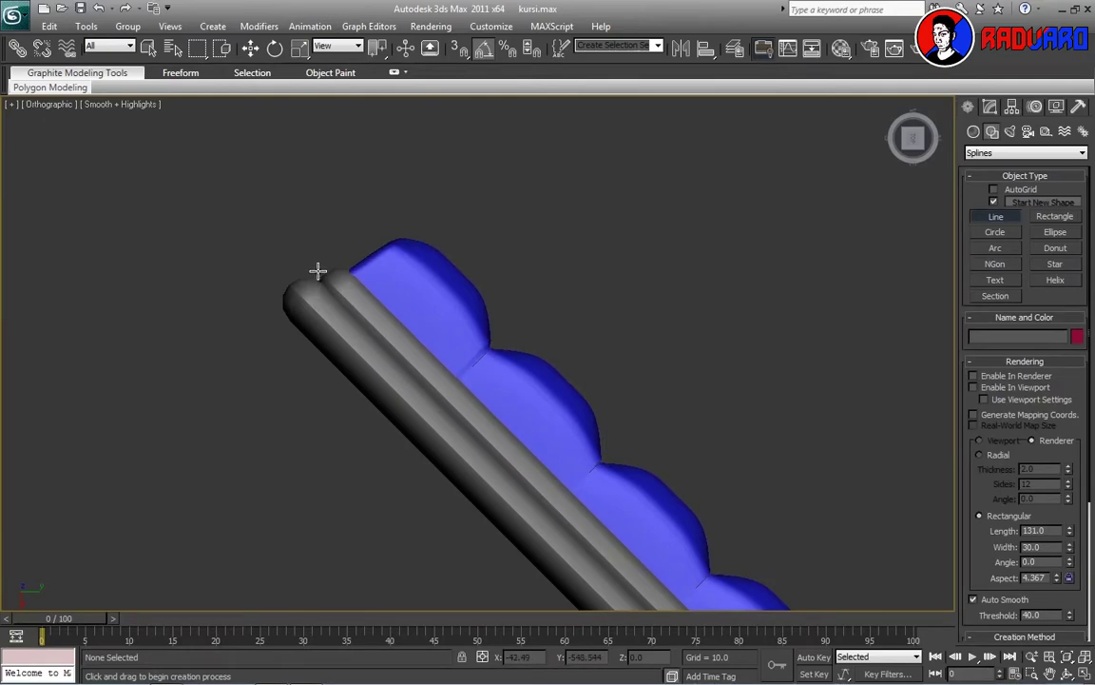
{"action": "left_click", "coordinate": [283, 324]}
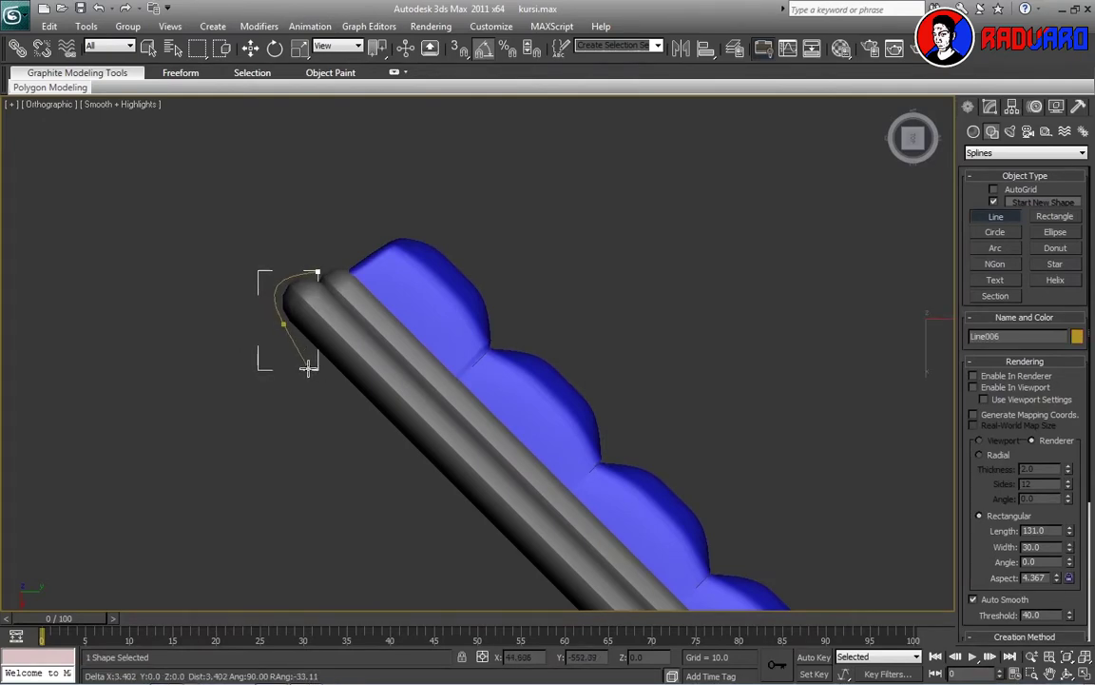
{"action": "scroll", "coordinate": [367, 448], "scroll_direction": "down", "scroll_amount": 4}
{"action": "scroll", "coordinate": [565, 496], "scroll_direction": "down", "scroll_amount": 2}
{"action": "right_click", "coordinate": [566, 496]}
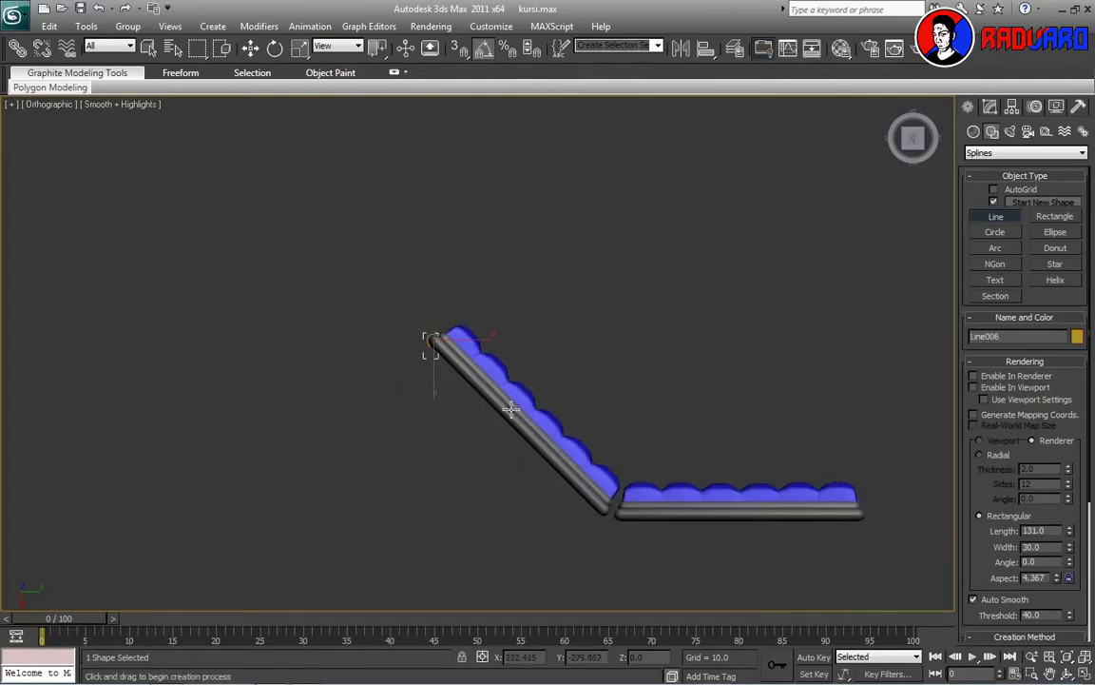
{"action": "scroll", "coordinate": [495, 404], "scroll_direction": "up", "scroll_amount": 3}
{"action": "scroll", "coordinate": [479, 352], "scroll_direction": "up", "scroll_amount": 2}
{"action": "left_click_drag", "start_coordinate": [431, 334], "coordinate": [418, 357]}
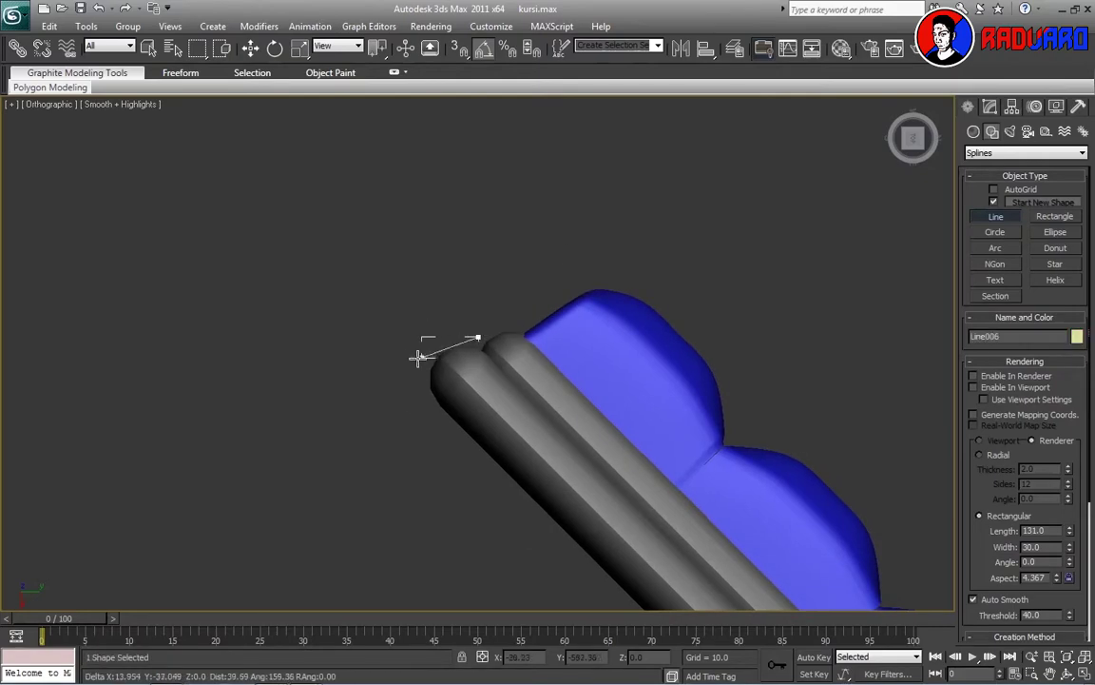
{"action": "left_click", "coordinate": [429, 411]}
{"action": "right_click", "coordinate": [447, 420]}
Trace Line006 from the backrest top, around the bottom bend, to the seat's front end
{"action": "left_click", "coordinate": [477, 330]}
{"action": "left_click", "coordinate": [426, 418]}
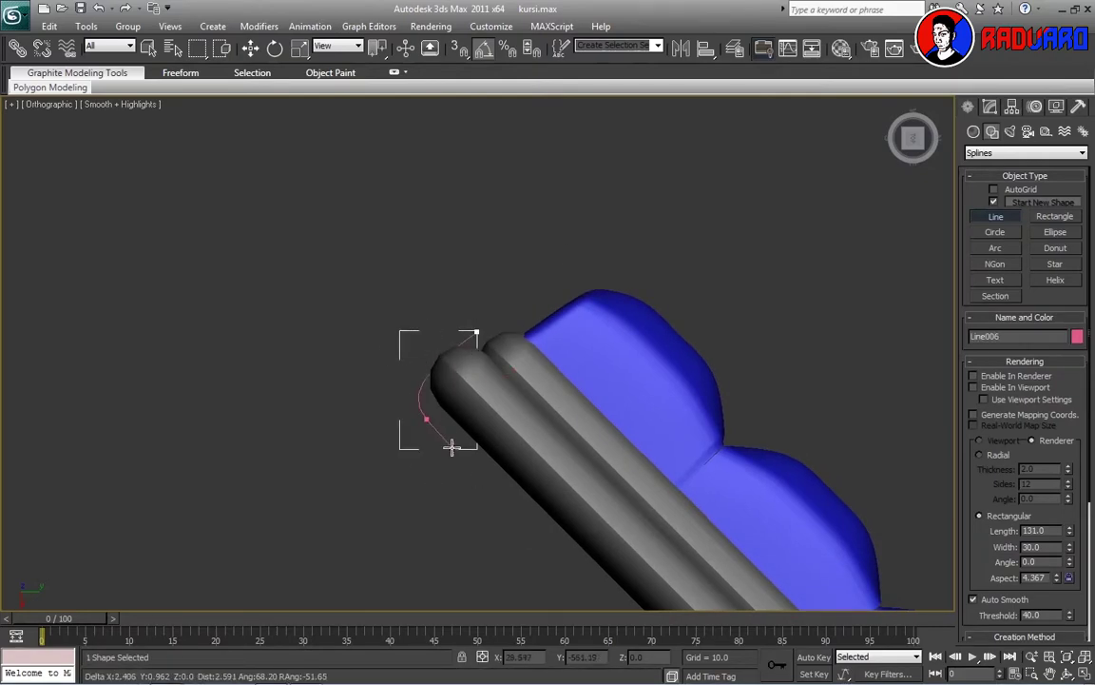
{"action": "scroll", "coordinate": [460, 498], "scroll_direction": "down", "scroll_amount": 5}
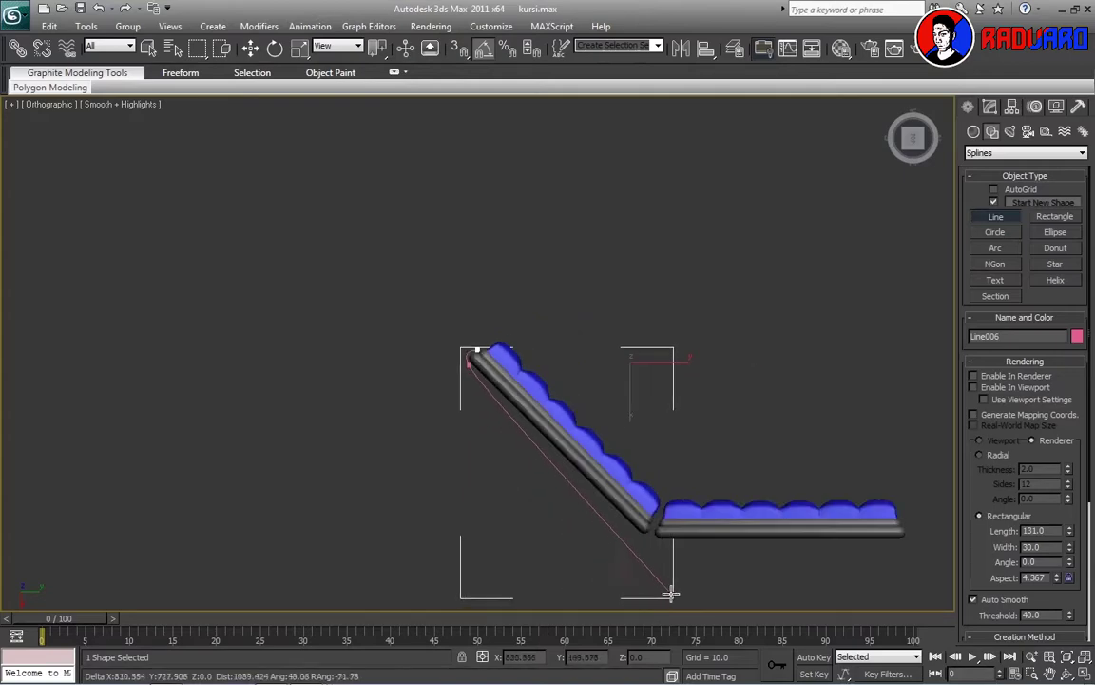
{"action": "left_click", "coordinate": [647, 542]}
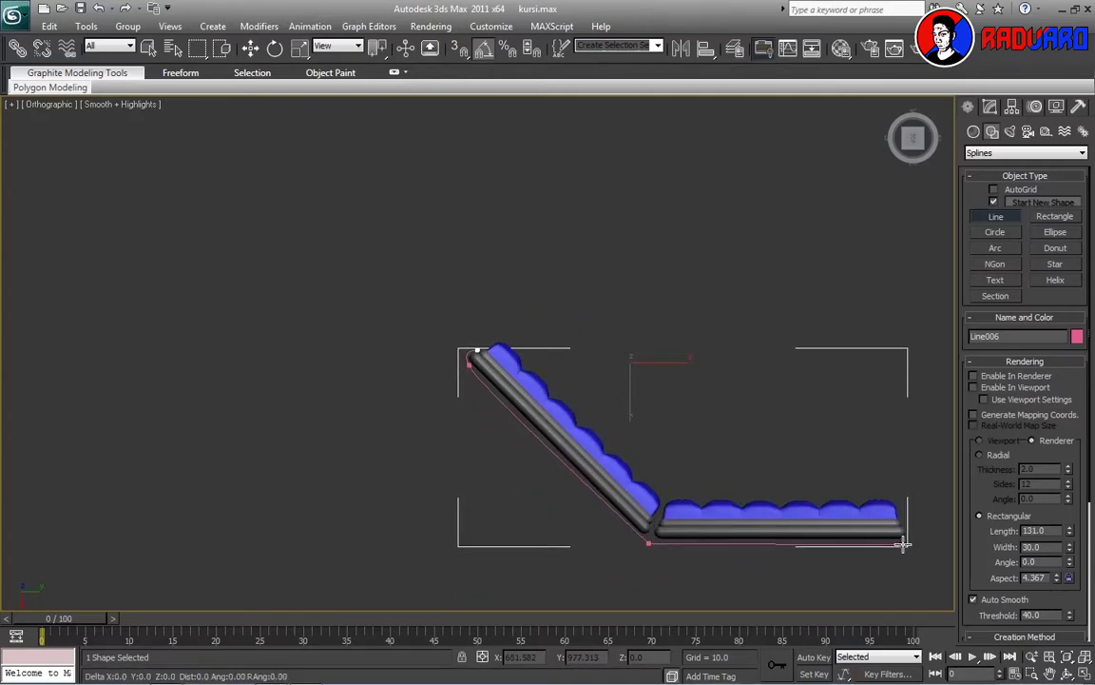
{"action": "left_click", "coordinate": [903, 545]}
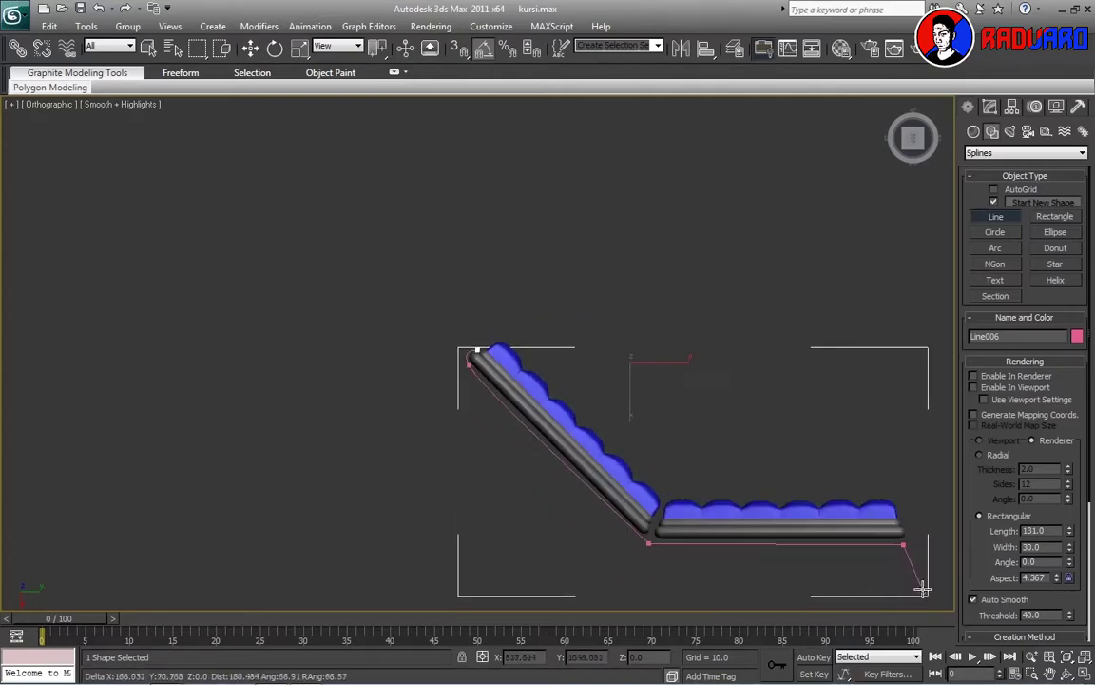
{"action": "left_click", "coordinate": [905, 526]}
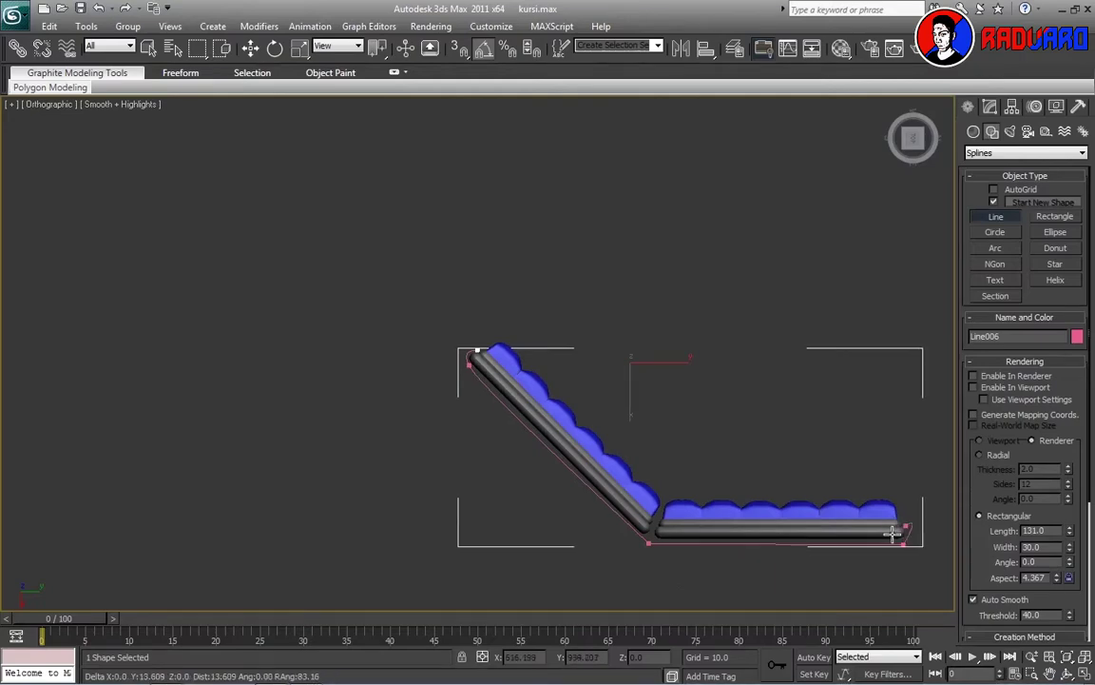
{"action": "right_click", "coordinate": [894, 517]}
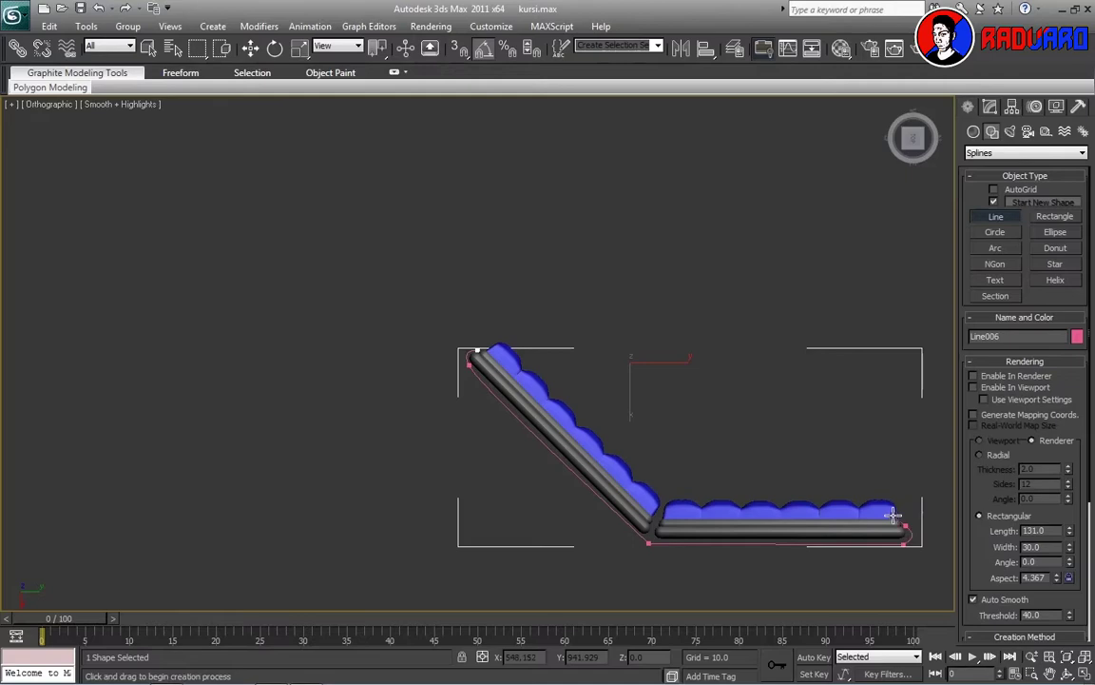
{"action": "scroll", "coordinate": [914, 495], "scroll_direction": "up", "scroll_amount": 2}
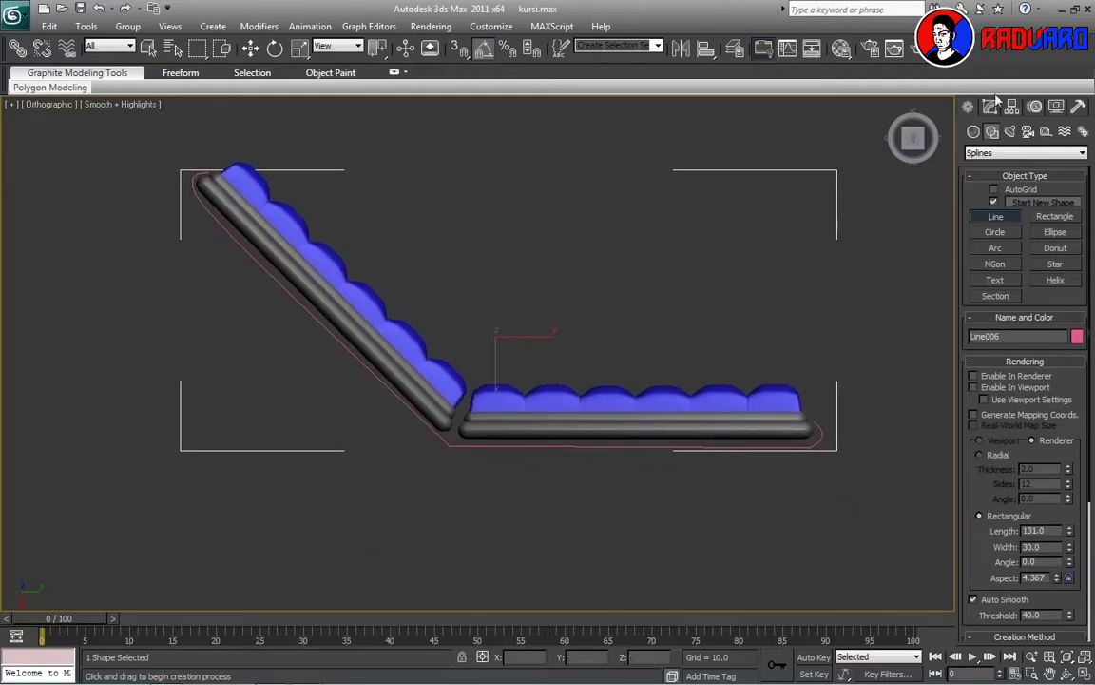
{"action": "left_click", "coordinate": [991, 105]}
{"action": "scroll", "coordinate": [1022, 428], "scroll_direction": "down", "scroll_amount": 2}
In Vertex mode, move the line's end vertices to hug the seat front and backrest
{"action": "left_click", "coordinate": [1003, 357]}
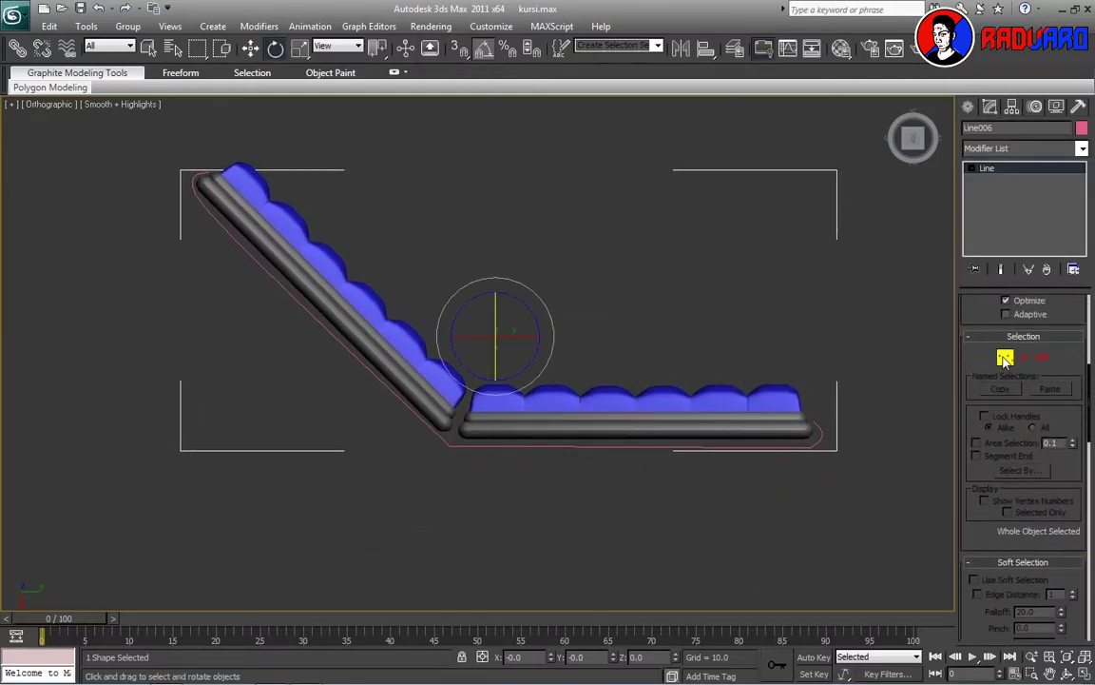
{"action": "scroll", "coordinate": [455, 264], "scroll_direction": "up", "scroll_amount": 3}
{"action": "scroll", "coordinate": [454, 264], "scroll_direction": "up", "scroll_amount": 2}
{"action": "key", "text": "w"}
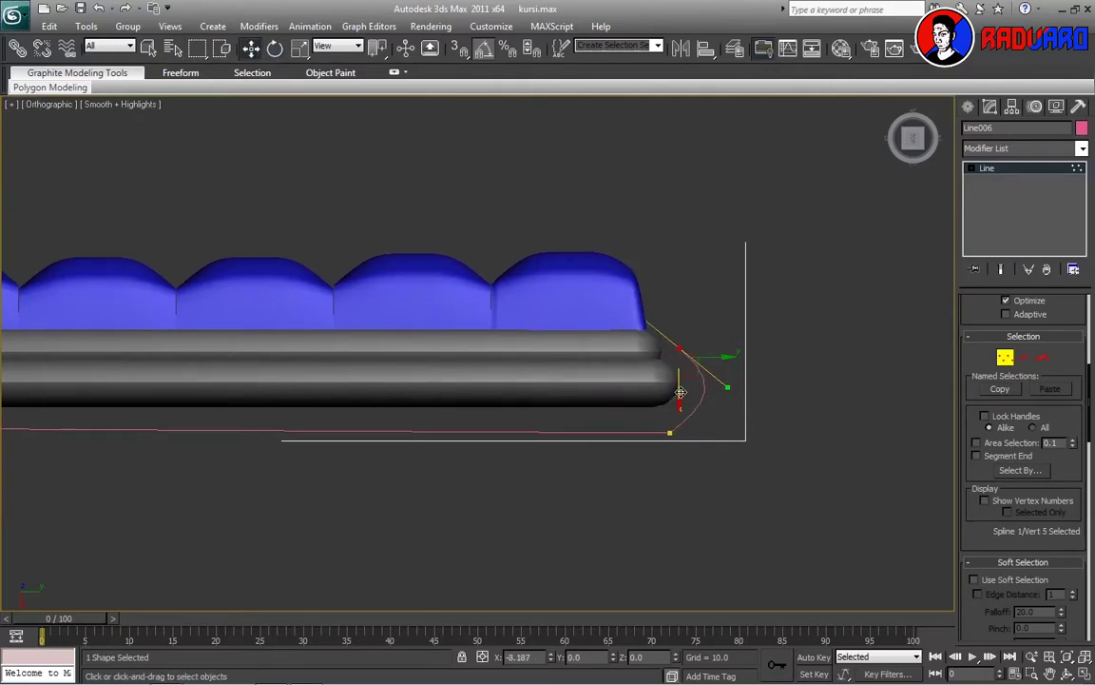
{"action": "left_click_drag", "start_coordinate": [731, 349], "coordinate": [716, 349]}
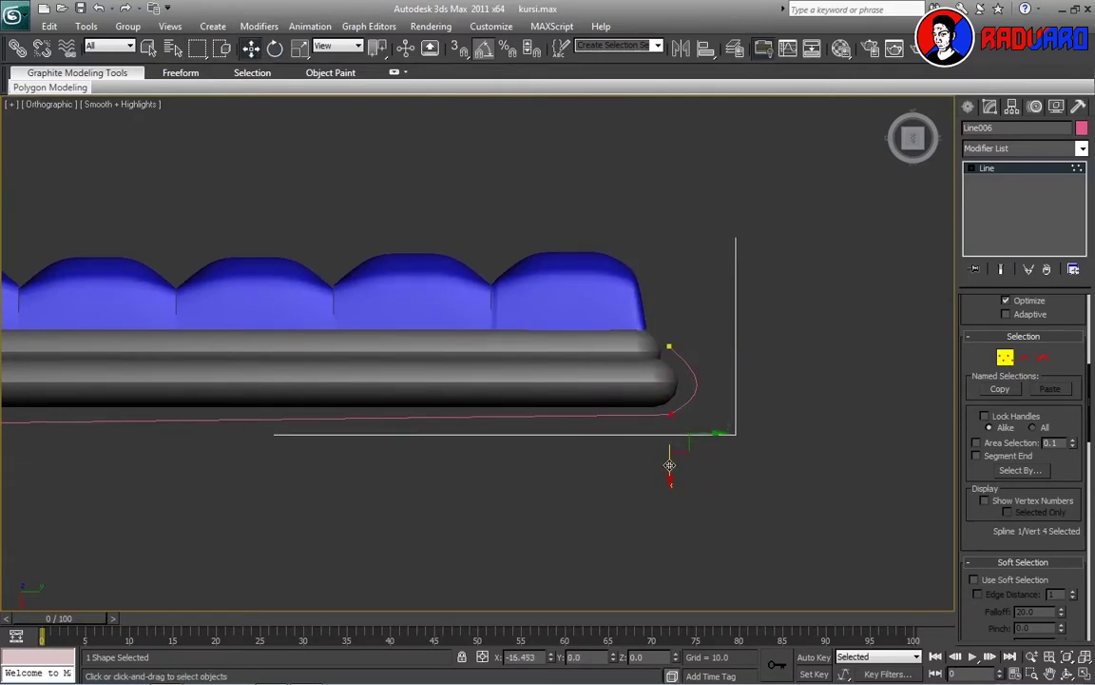
{"action": "left_click_drag", "start_coordinate": [669, 453], "coordinate": [723, 419]}
{"action": "left_click_drag", "start_coordinate": [666, 463], "coordinate": [666, 470]}
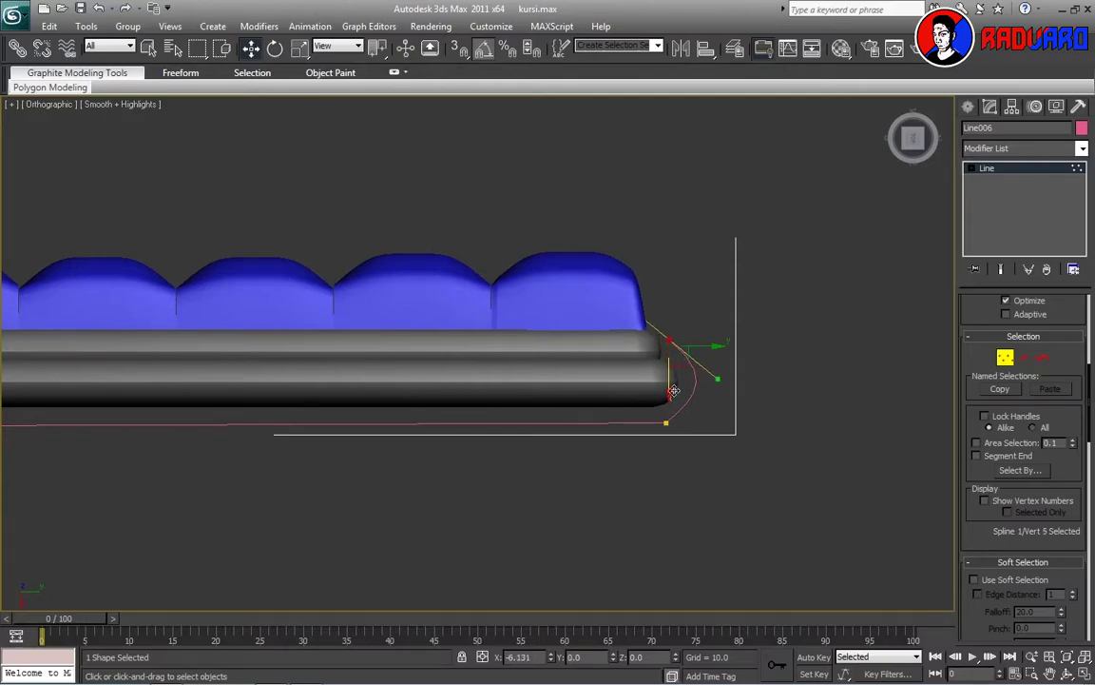
{"action": "left_click_drag", "start_coordinate": [714, 328], "coordinate": [712, 328]}
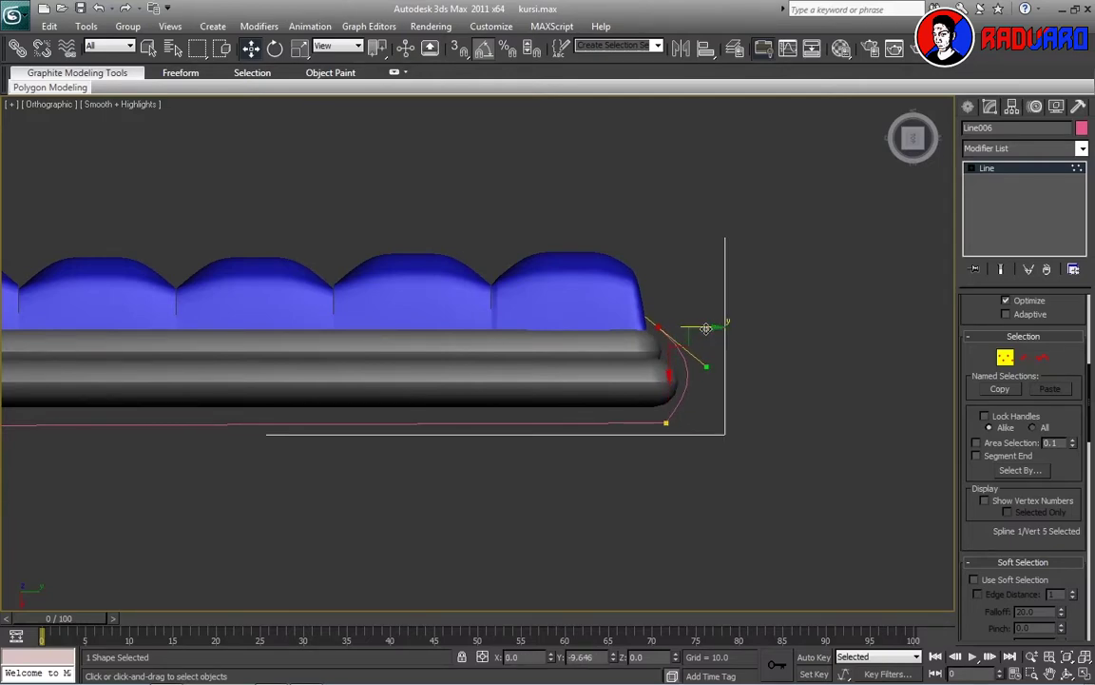
{"action": "middle_click_drag", "start_coordinate": [687, 515], "coordinate": [705, 507]}
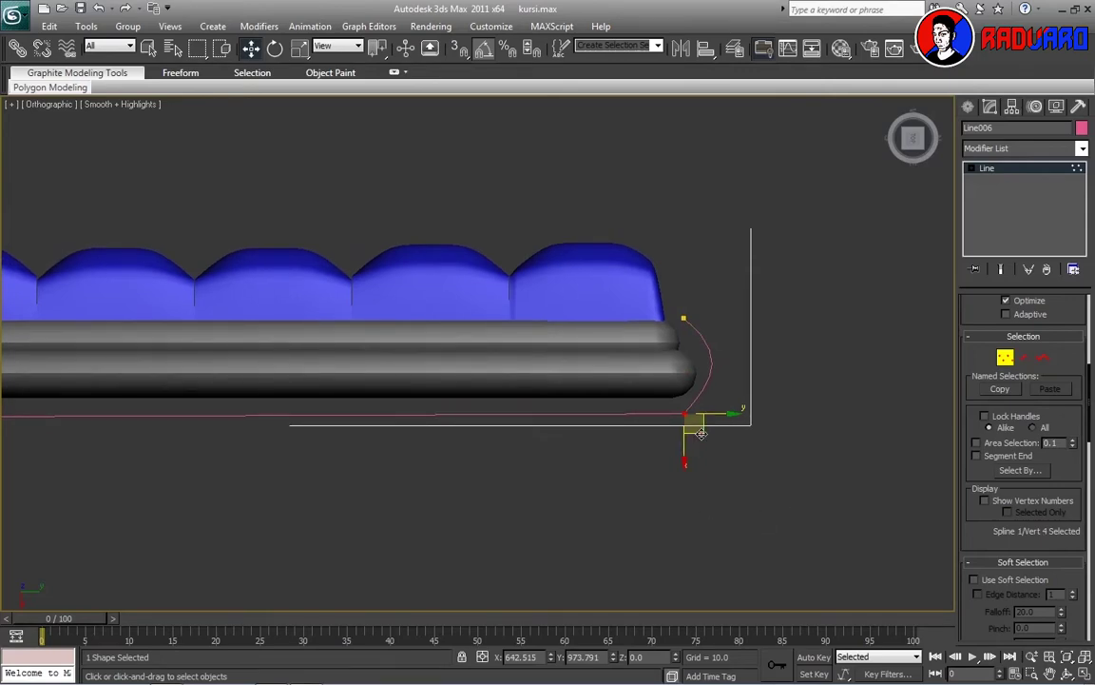
{"action": "left_click_drag", "start_coordinate": [701, 433], "coordinate": [706, 436]}
Select the vertex below the backrest's top and the corner vertex at the bend
{"action": "middle_click_drag", "start_coordinate": [561, 531], "coordinate": [716, 501]}
{"action": "scroll", "coordinate": [478, 454], "scroll_direction": "down", "scroll_amount": 2}
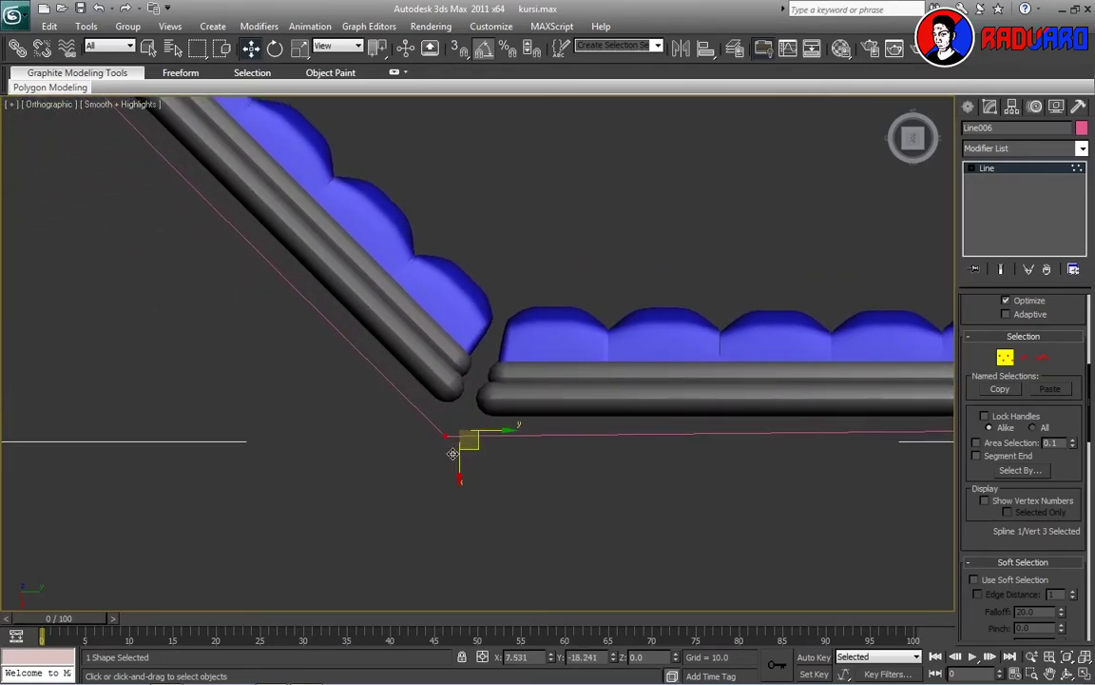
{"action": "scroll", "coordinate": [461, 472], "scroll_direction": "down", "scroll_amount": 2}
{"action": "scroll", "coordinate": [484, 307], "scroll_direction": "up", "scroll_amount": 3}
{"action": "scroll", "coordinate": [505, 322], "scroll_direction": "up", "scroll_amount": 1}
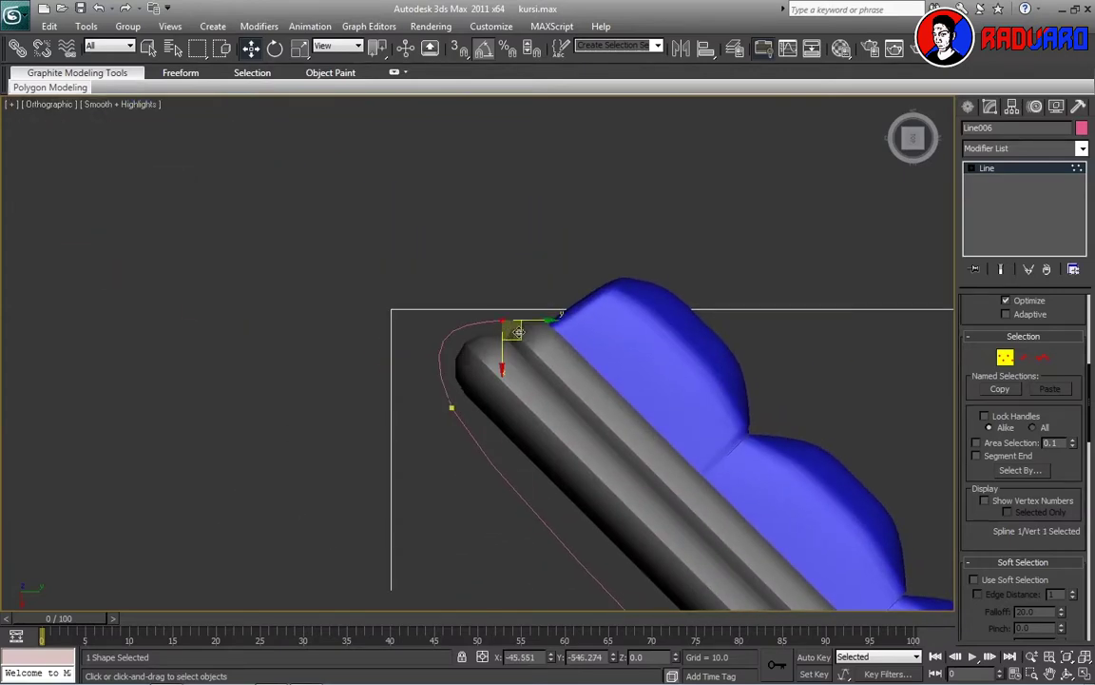
{"action": "left_click", "coordinate": [452, 409]}
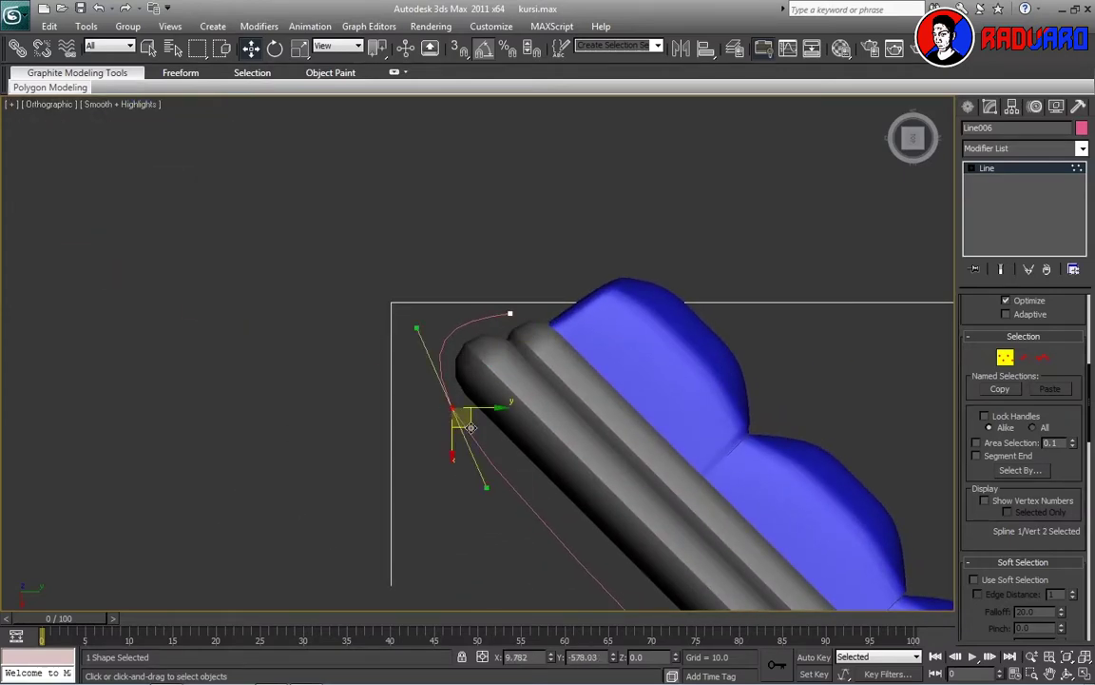
{"action": "scroll", "coordinate": [470, 428], "scroll_direction": "down", "scroll_amount": 3}
{"action": "middle_click_drag", "start_coordinate": [470, 428], "coordinate": [557, 317]}
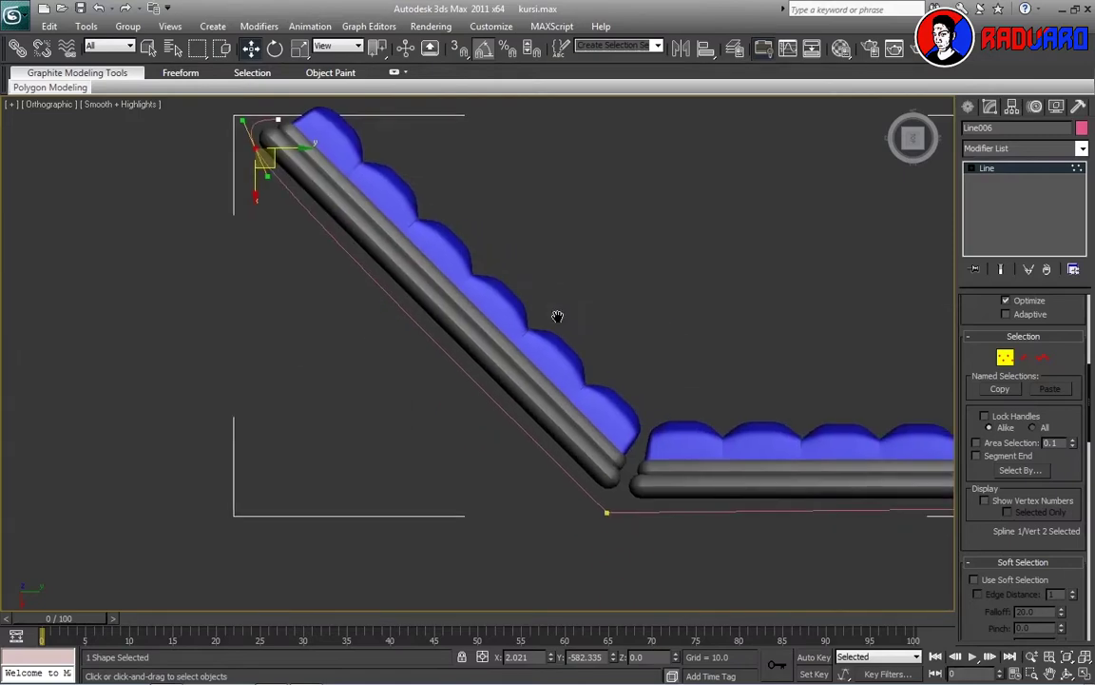
{"action": "scroll", "coordinate": [558, 316], "scroll_direction": "down", "scroll_amount": 3}
{"action": "scroll", "coordinate": [592, 291], "scroll_direction": "up", "scroll_amount": 3}
{"action": "scroll", "coordinate": [425, 292], "scroll_direction": "up", "scroll_amount": 2}
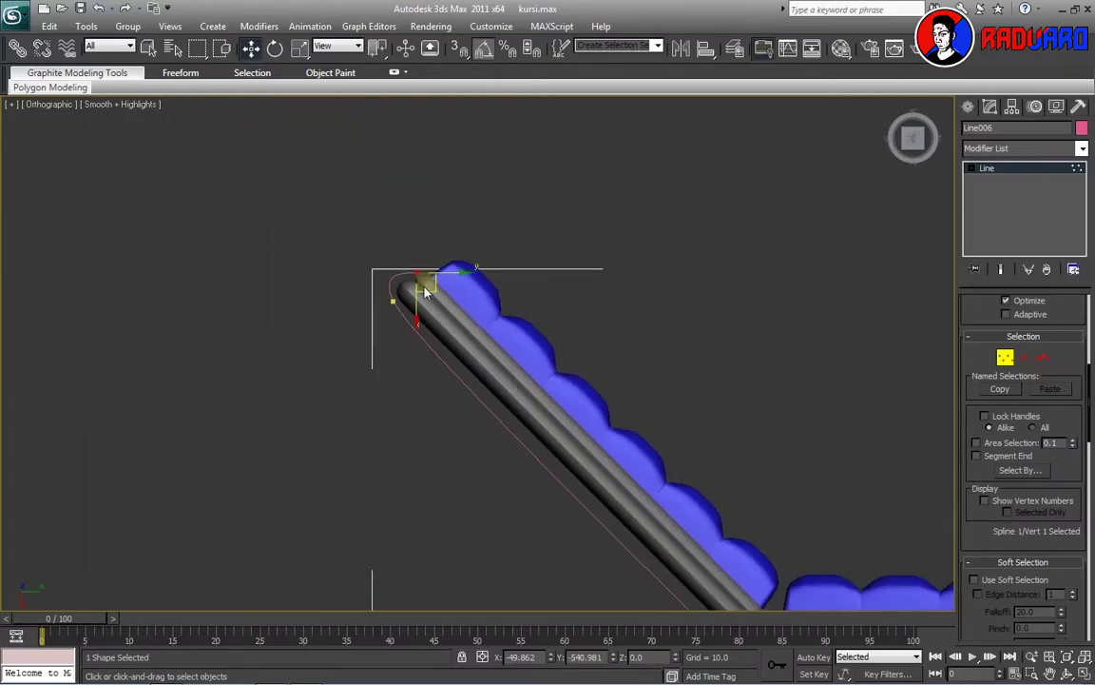
{"action": "scroll", "coordinate": [430, 286], "scroll_direction": "down", "scroll_amount": 3}
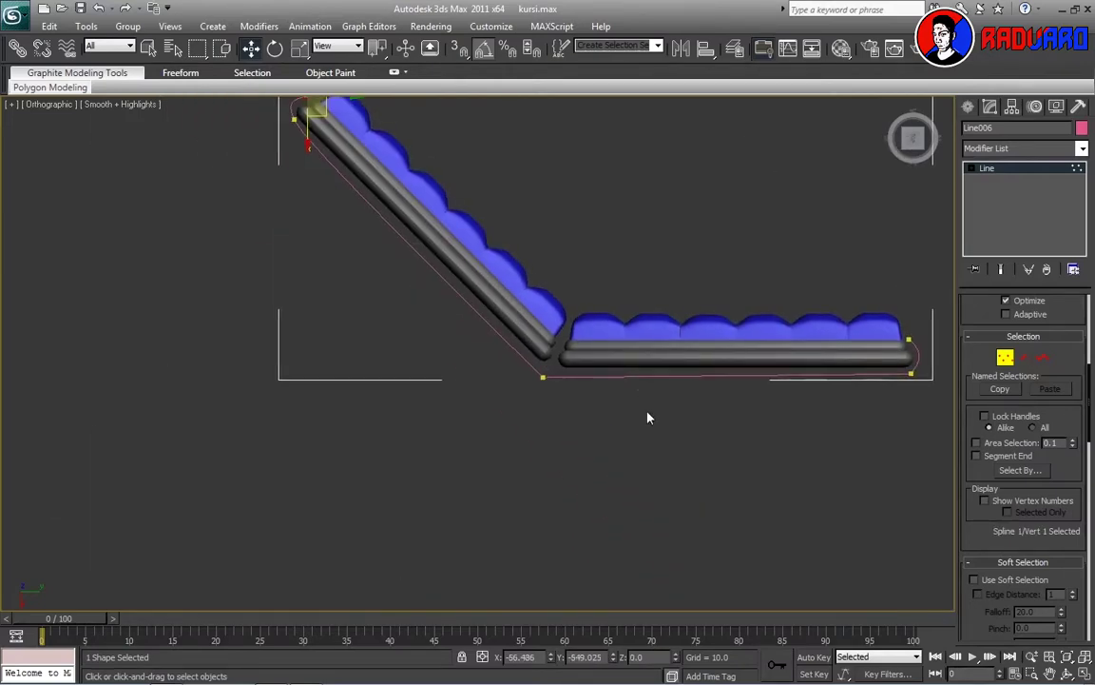
{"action": "scroll", "coordinate": [416, 323], "scroll_direction": "up", "scroll_amount": 3}
{"action": "left_click", "coordinate": [416, 323]}
Fillet the bend and the top corner with radii 39 and 28
{"action": "scroll", "coordinate": [1039, 475], "scroll_direction": "down", "scroll_amount": 1}
{"action": "scroll", "coordinate": [1039, 480], "scroll_direction": "down", "scroll_amount": 5}
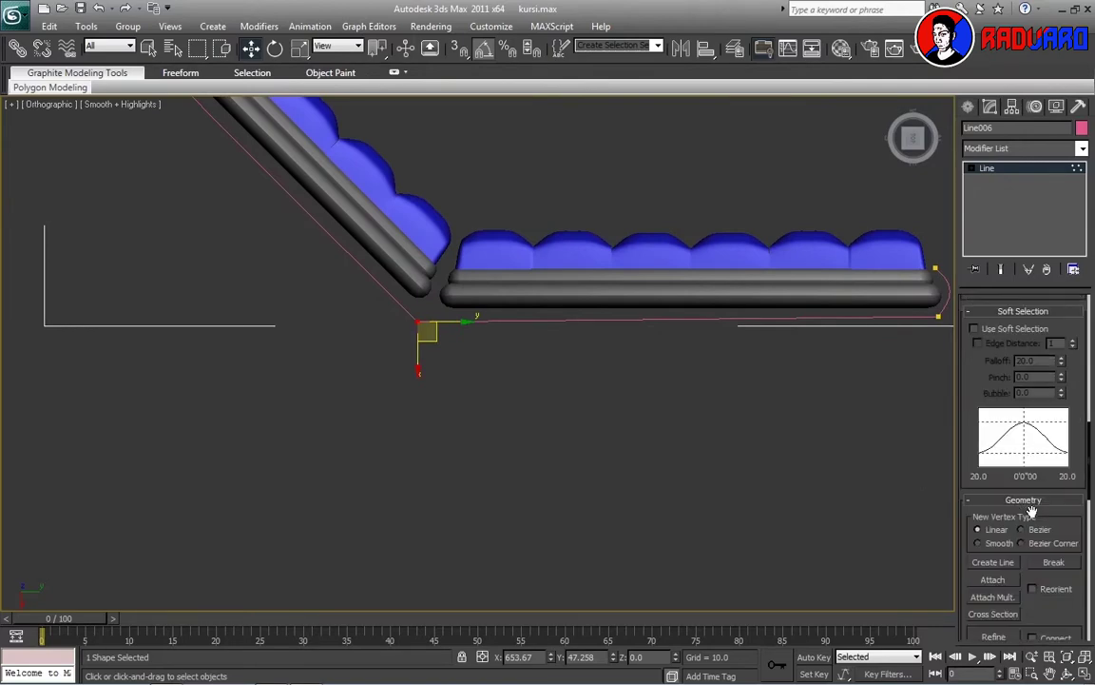
{"action": "scroll", "coordinate": [1039, 485], "scroll_direction": "down", "scroll_amount": 5}
{"action": "scroll", "coordinate": [1036, 494], "scroll_direction": "down", "scroll_amount": 4}
{"action": "scroll", "coordinate": [1036, 496], "scroll_direction": "up", "scroll_amount": 4}
{"action": "scroll", "coordinate": [1036, 504], "scroll_direction": "up", "scroll_amount": 3}
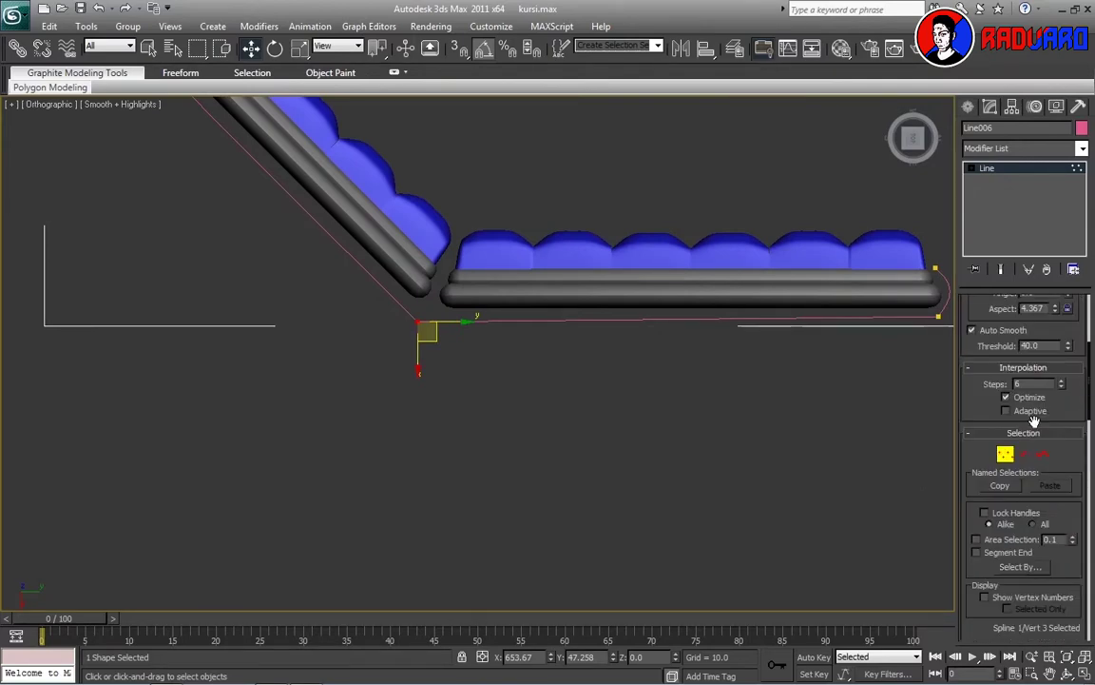
{"action": "scroll", "coordinate": [1037, 513], "scroll_direction": "up", "scroll_amount": 3}
{"action": "scroll", "coordinate": [1036, 523], "scroll_direction": "down", "scroll_amount": 2}
{"action": "scroll", "coordinate": [1036, 525], "scroll_direction": "down", "scroll_amount": 2}
{"action": "scroll", "coordinate": [1037, 552], "scroll_direction": "down", "scroll_amount": 4}
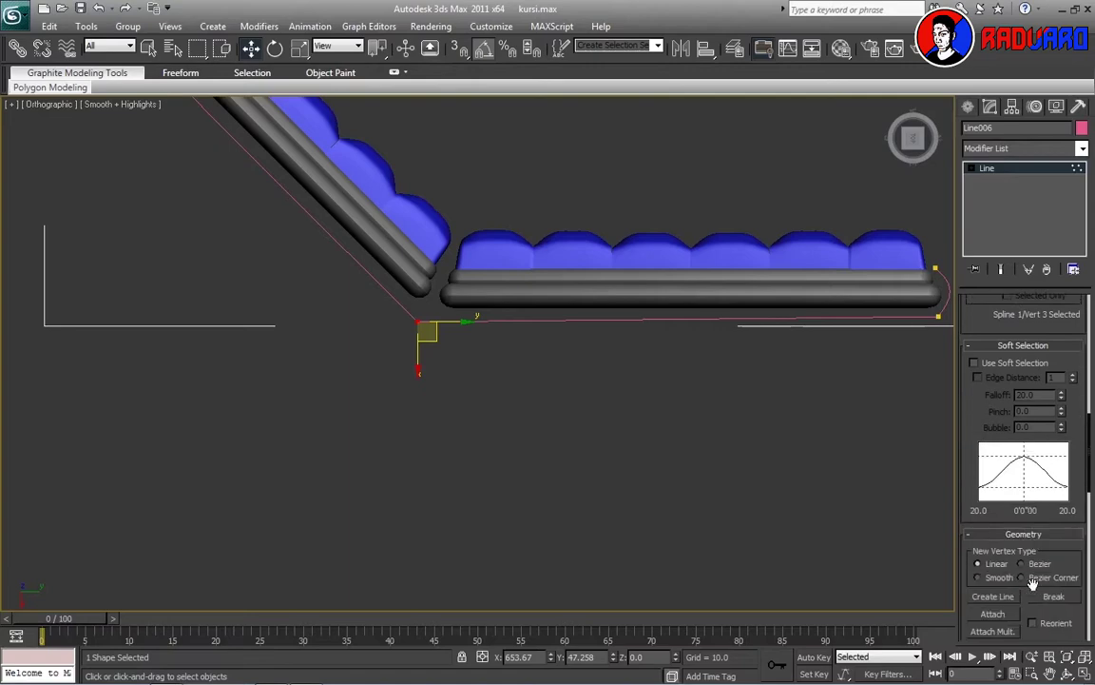
{"action": "scroll", "coordinate": [1036, 590], "scroll_direction": "down", "scroll_amount": 4}
{"action": "scroll", "coordinate": [1032, 567], "scroll_direction": "down", "scroll_amount": 3}
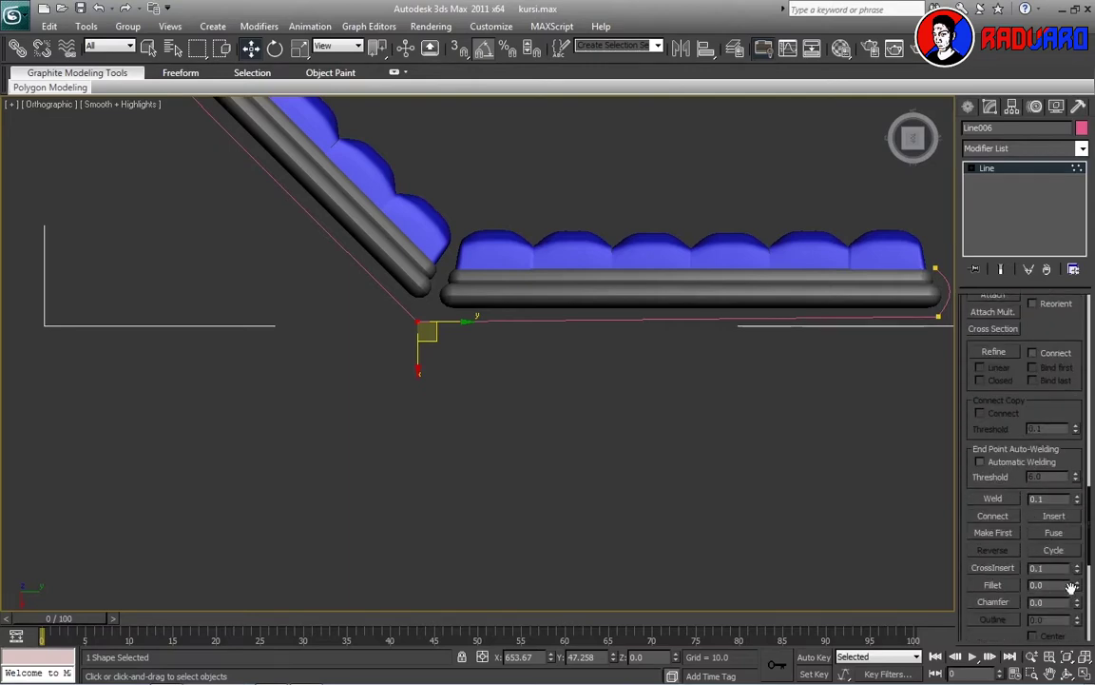
{"action": "mouse_move", "coordinate": [1077, 583]}
{"action": "left_mouse_down"}
{"action": "mouse_move", "coordinate": [1071, 551]}
{"action": "mouse_move", "coordinate": [1079, 568]}
{"action": "left_mouse_up"}
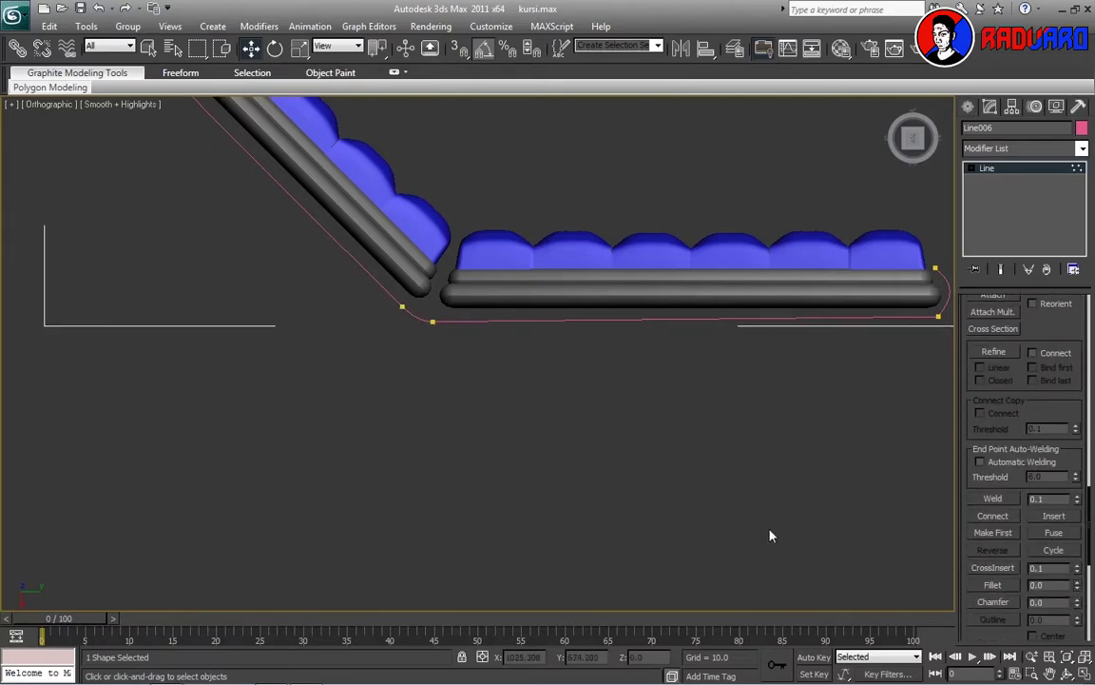
{"action": "middle_click_drag", "start_coordinate": [939, 316], "coordinate": [829, 339]}
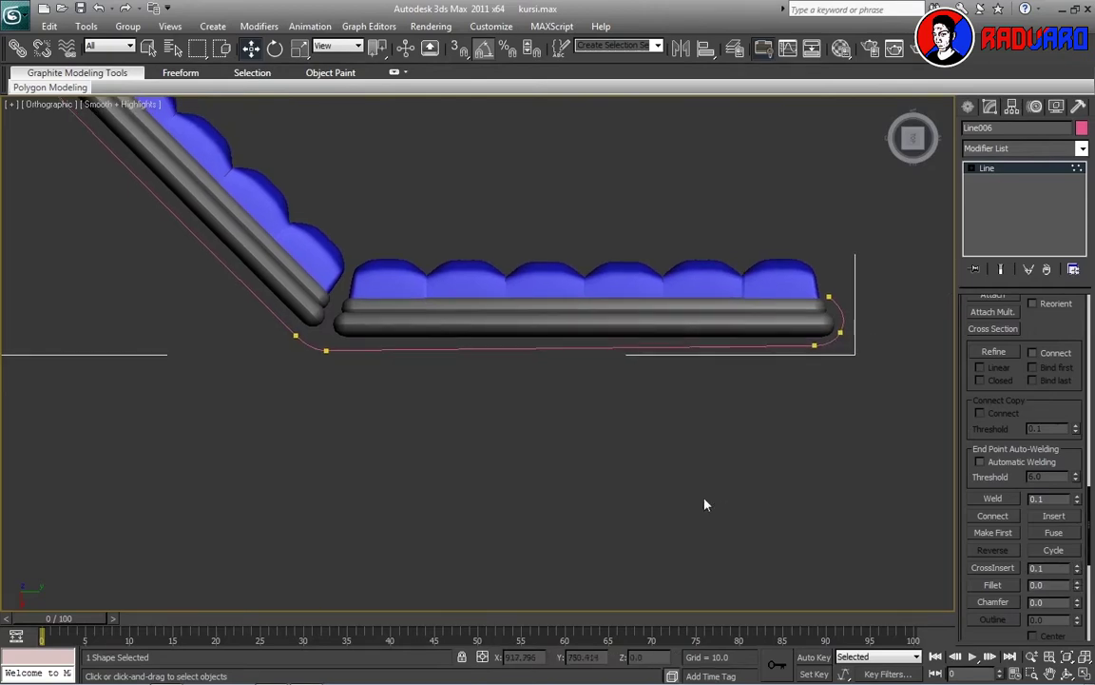
{"action": "scroll", "coordinate": [704, 506], "scroll_direction": "down", "scroll_amount": 2}
{"action": "scroll", "coordinate": [385, 182], "scroll_direction": "up", "scroll_amount": 3}
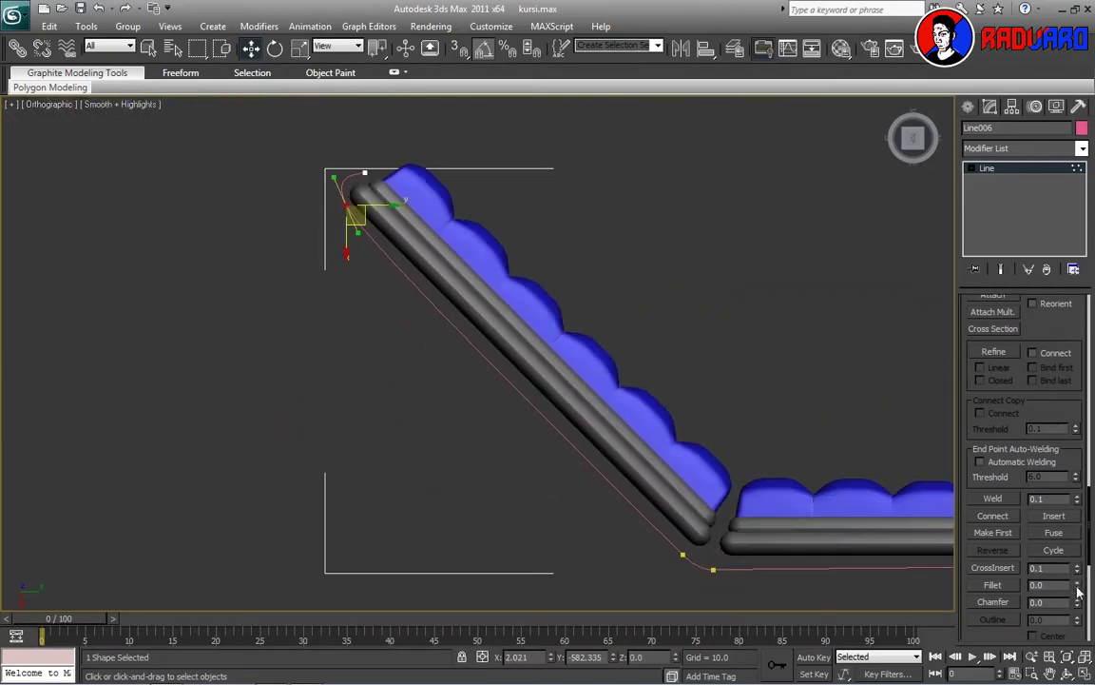
{"action": "left_click_drag", "start_coordinate": [1079, 591], "coordinate": [1082, 565]}
{"action": "scroll", "coordinate": [630, 332], "scroll_direction": "down", "scroll_amount": 2}
{"action": "middle_click_drag", "start_coordinate": [808, 300], "coordinate": [666, 285]}
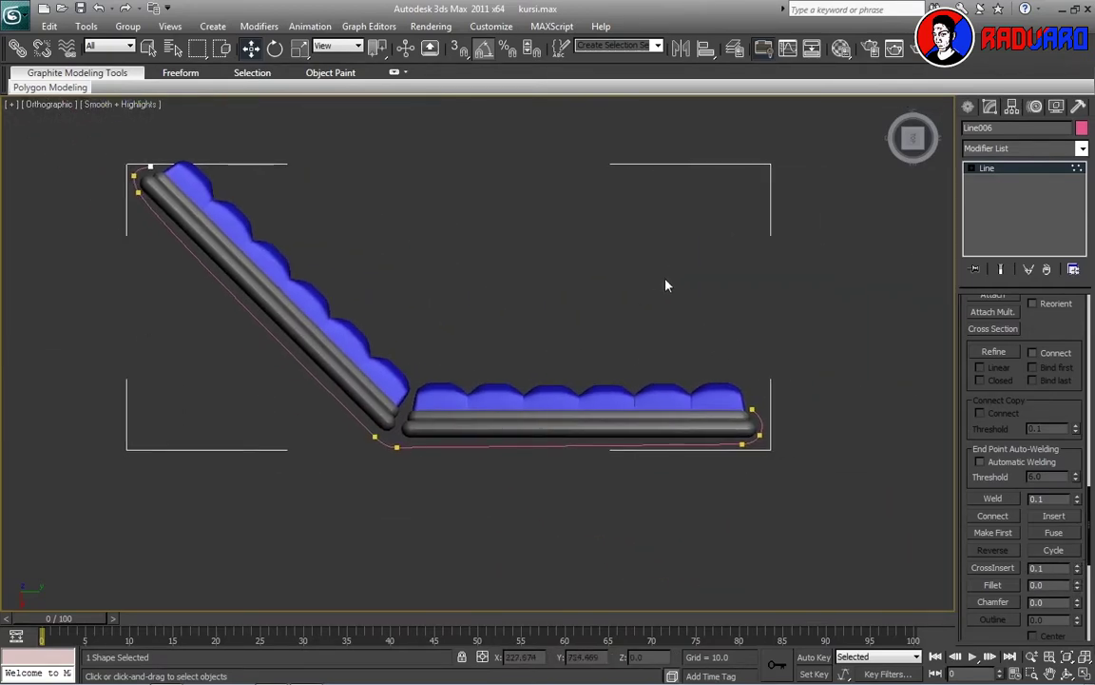
{"action": "left_click_drag", "start_coordinate": [1091, 542], "coordinate": [1090, 326]}
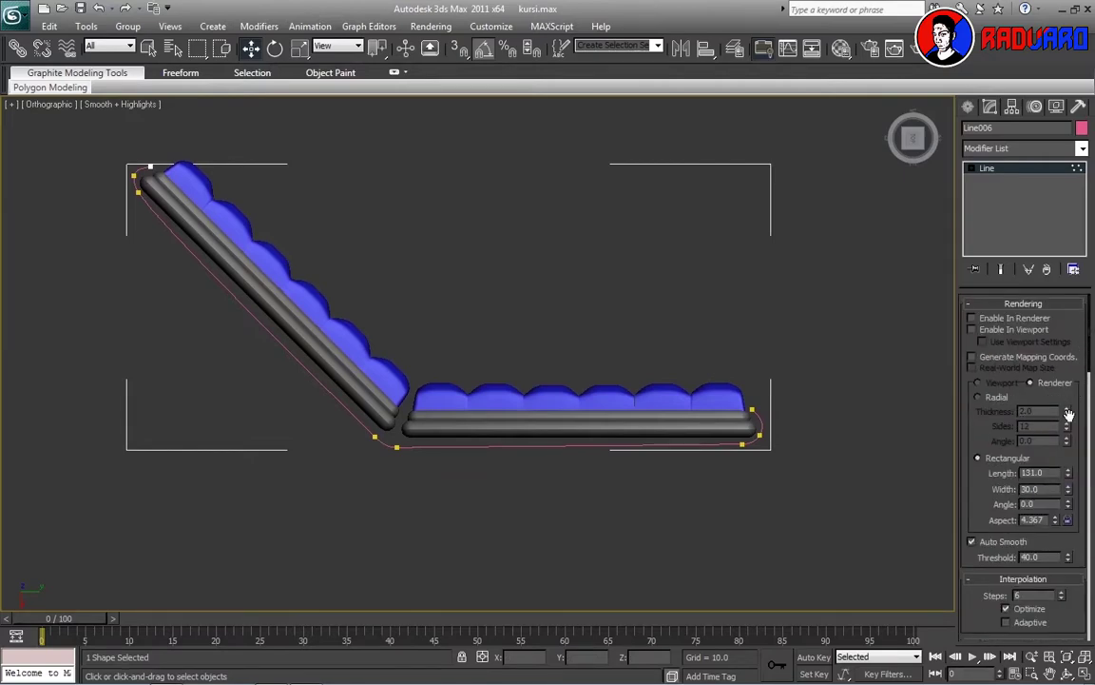
Render Line006 as a 112.66 by 16.125 rectangular band and nudge it under the cushions
{"action": "left_click", "coordinate": [982, 328]}
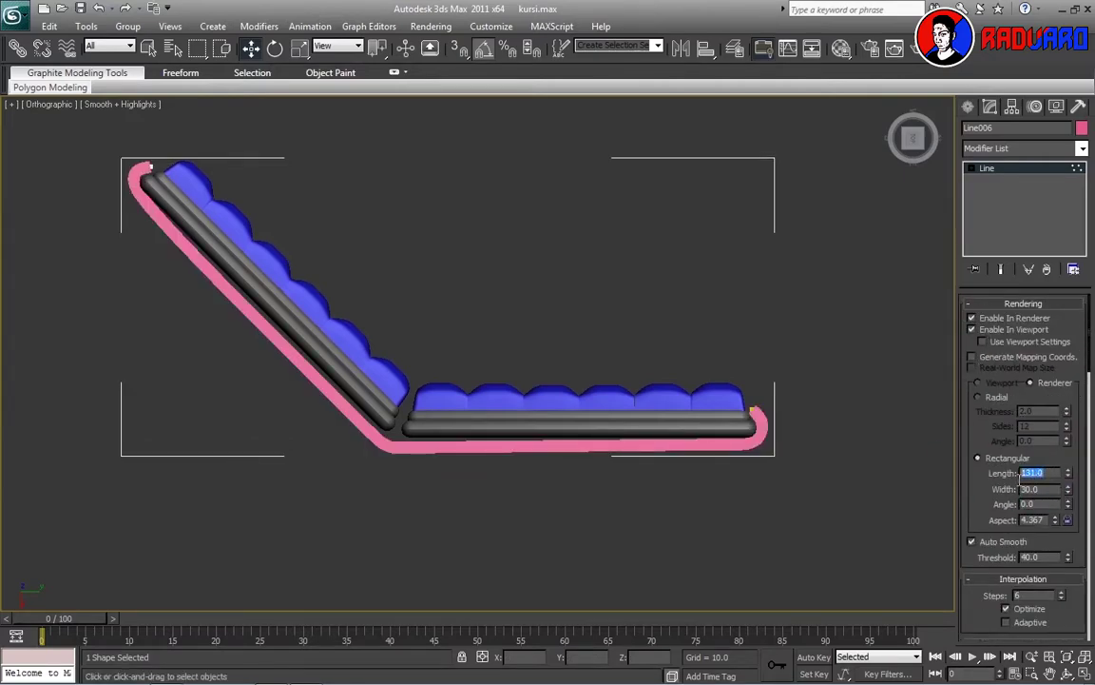
{"action": "middle_click_drag", "start_coordinate": [679, 492], "coordinate": [697, 511]}
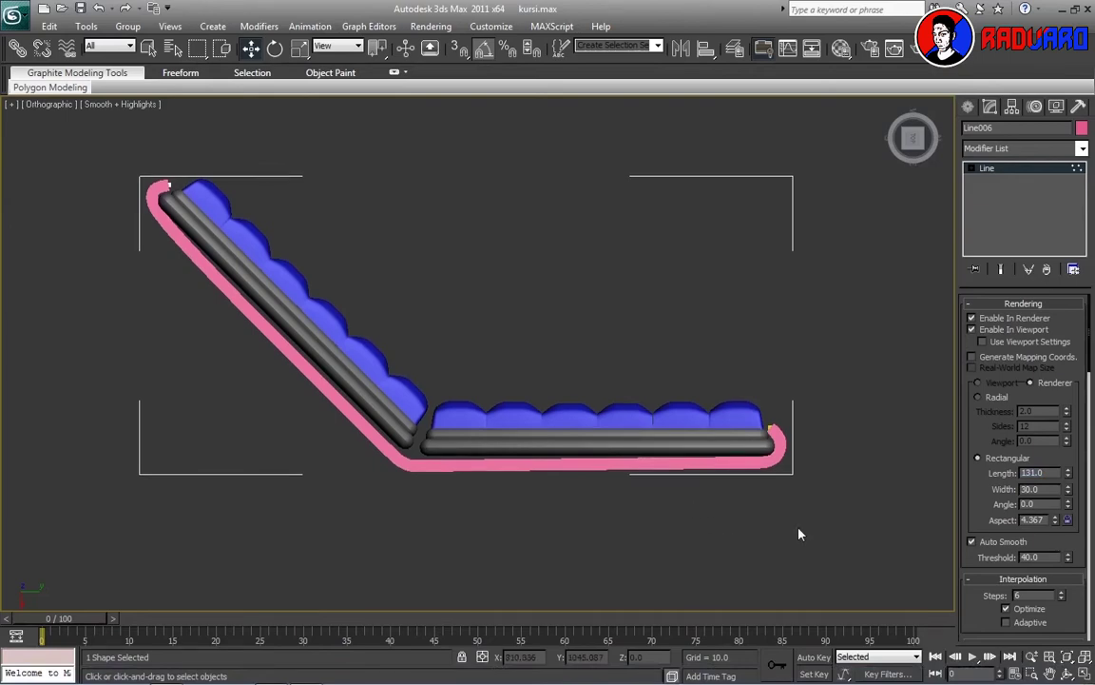
{"action": "mouse_move", "coordinate": [1070, 489]}
{"action": "left_mouse_down"}
{"action": "mouse_move", "coordinate": [1080, 534]}
{"action": "mouse_move", "coordinate": [1077, 473]}
{"action": "left_mouse_up"}
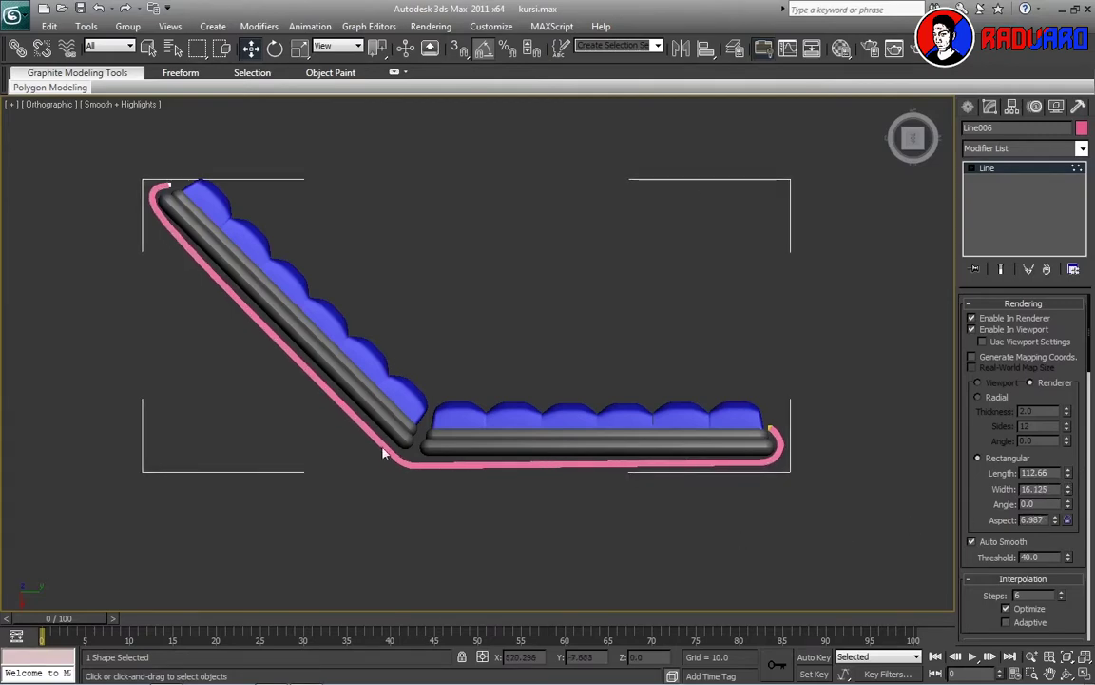
{"action": "left_click_drag", "start_coordinate": [1092, 381], "coordinate": [1092, 456]}
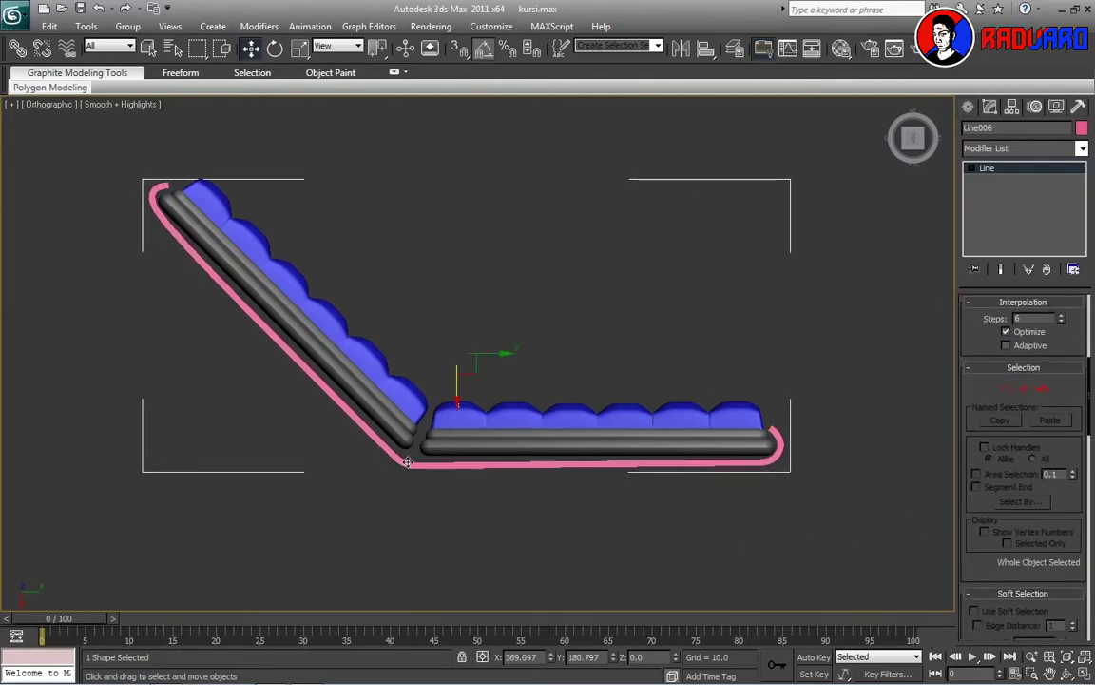
{"action": "left_click_drag", "start_coordinate": [407, 462], "coordinate": [413, 464]}
In Line006's Vertex mode, select the bend vertices and move them to hook the backrest's top end
{"action": "left_click", "coordinate": [1006, 389]}
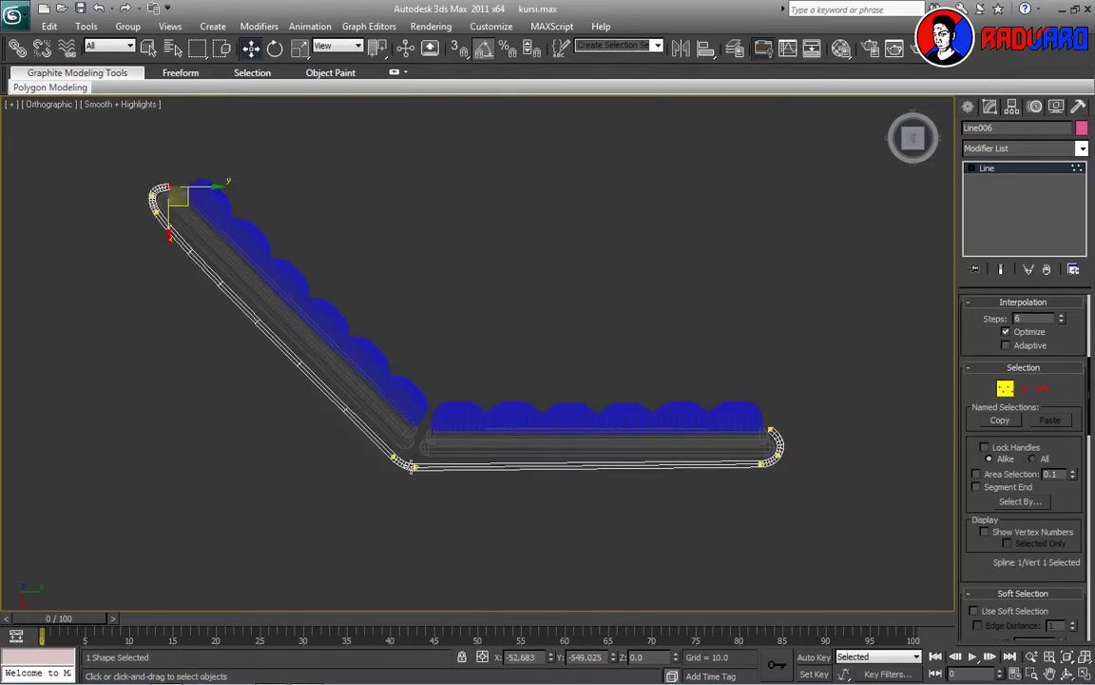
{"action": "left_click", "coordinate": [404, 465]}
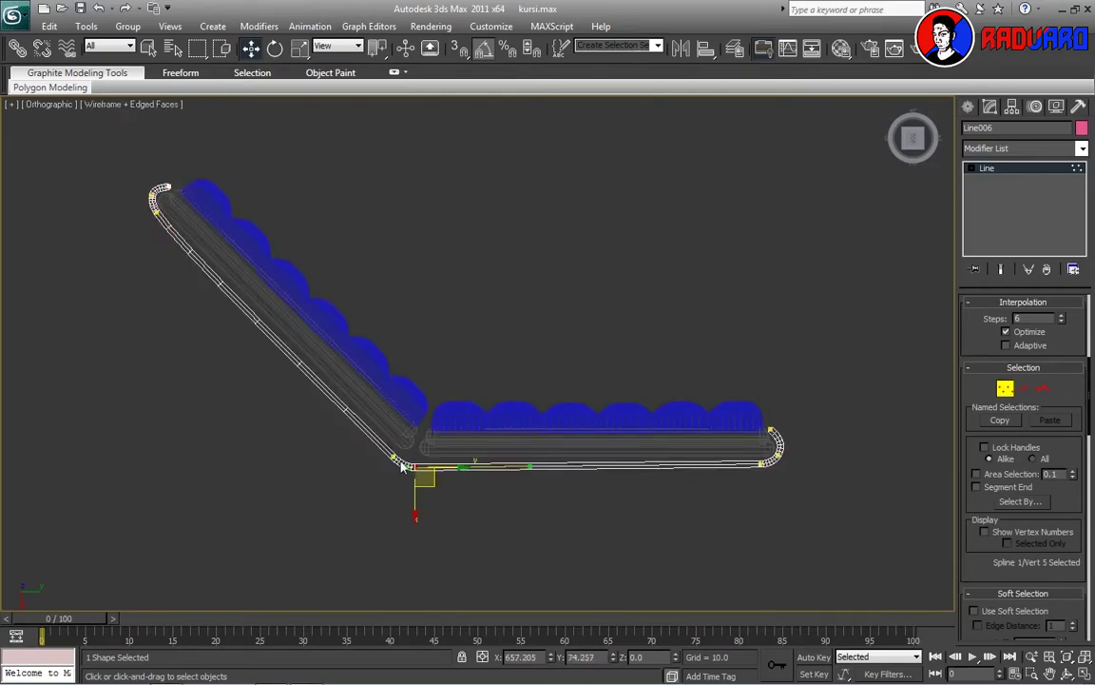
{"action": "mouse_move", "coordinate": [409, 466]}
{"action": "left_mouse_down"}
{"action": "mouse_move", "coordinate": [414, 478]}
{"action": "mouse_move", "coordinate": [439, 481]}
{"action": "left_mouse_up"}
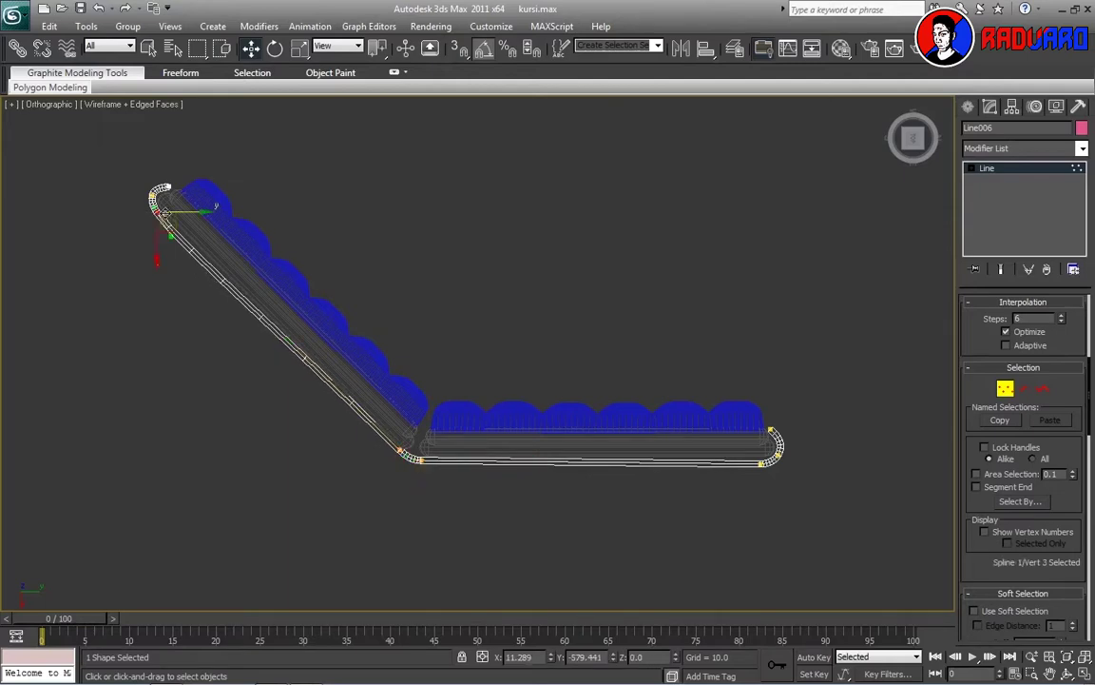
{"action": "scroll", "coordinate": [304, 279], "scroll_direction": "up", "scroll_amount": 3}
{"action": "scroll", "coordinate": [379, 285], "scroll_direction": "up", "scroll_amount": 2}
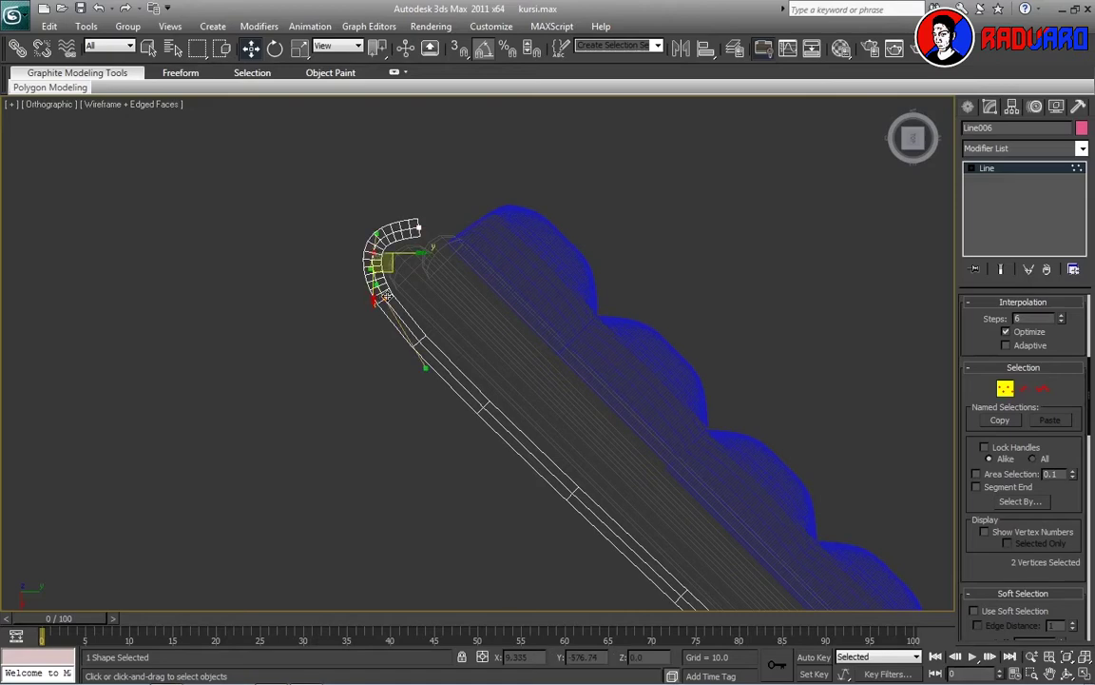
{"action": "left_click_drag", "start_coordinate": [392, 271], "coordinate": [400, 268]}
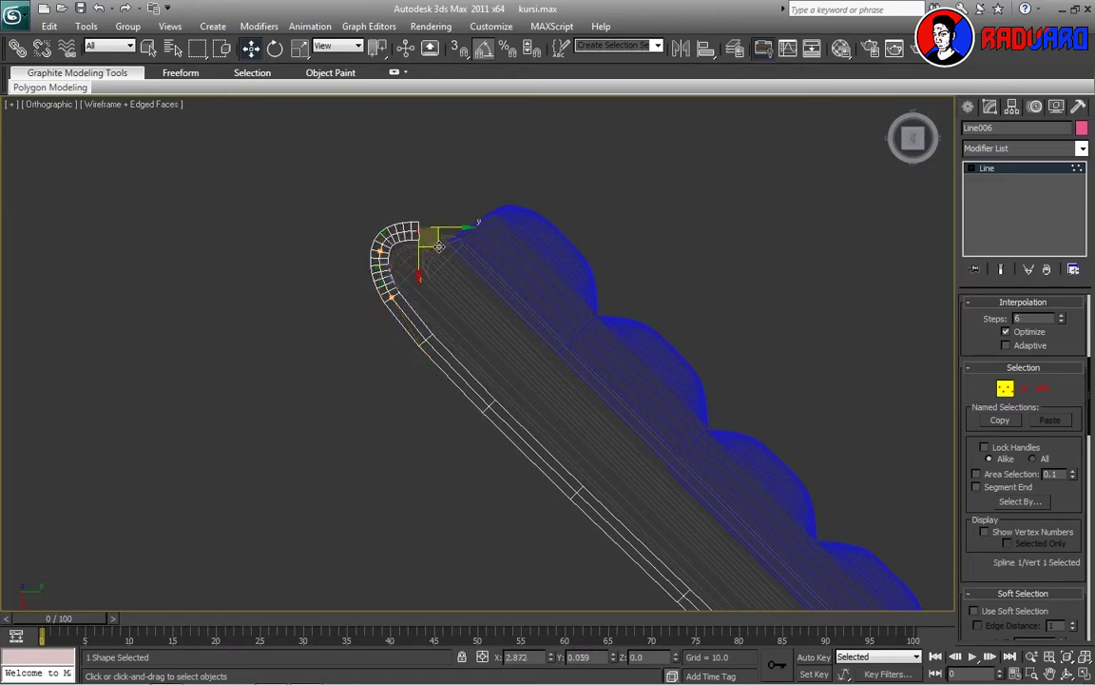
Raise the bottom vertices and adjust the end vertex's Bezier handles to curl the strap around the seat end
{"action": "mouse_move", "coordinate": [583, 354]}
{"action": "middle_mouse_down", "text": "alt"}
{"action": "mouse_move", "coordinate": [608, 321]}
{"action": "mouse_move", "coordinate": [398, 278]}
{"action": "middle_mouse_up", "text": "alt"}
{"action": "scroll", "coordinate": [398, 278], "scroll_direction": "up", "scroll_amount": 2}
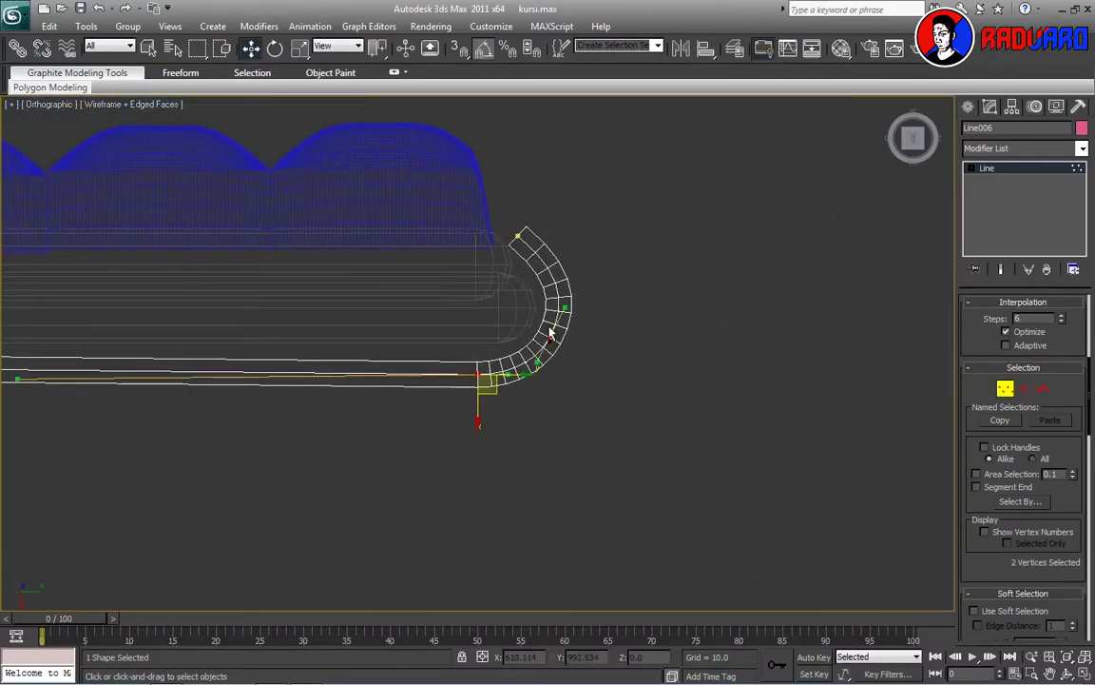
{"action": "left_click_drag", "start_coordinate": [488, 389], "coordinate": [488, 372]}
{"action": "left_click", "coordinate": [522, 235]}
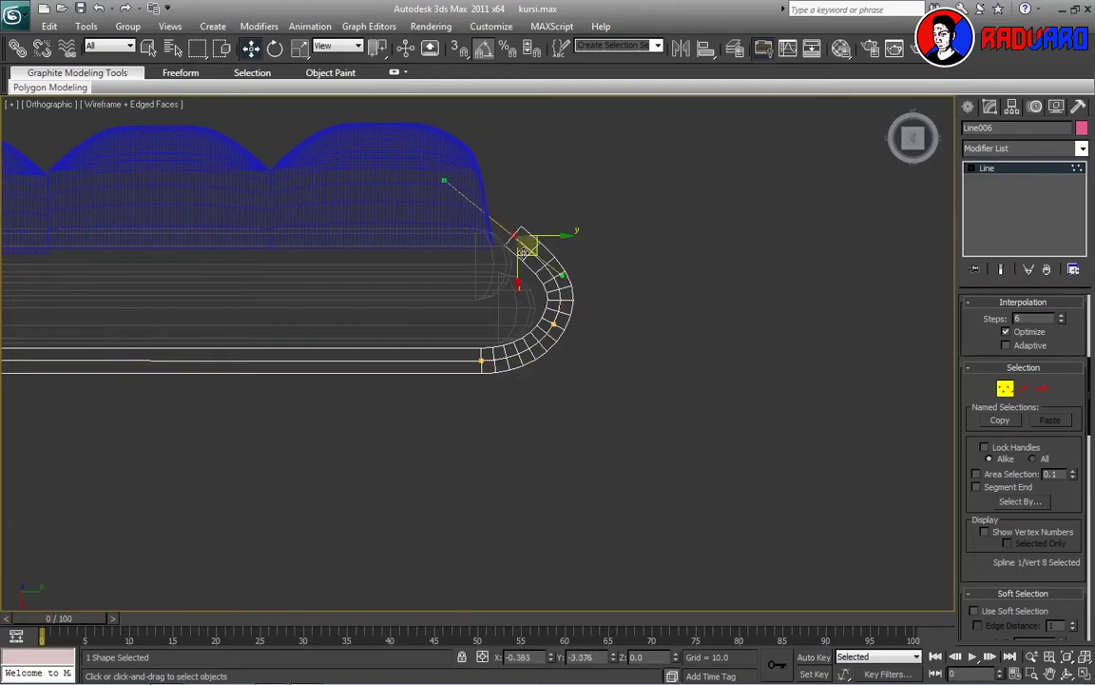
{"action": "left_click_drag", "start_coordinate": [522, 251], "coordinate": [530, 274]}
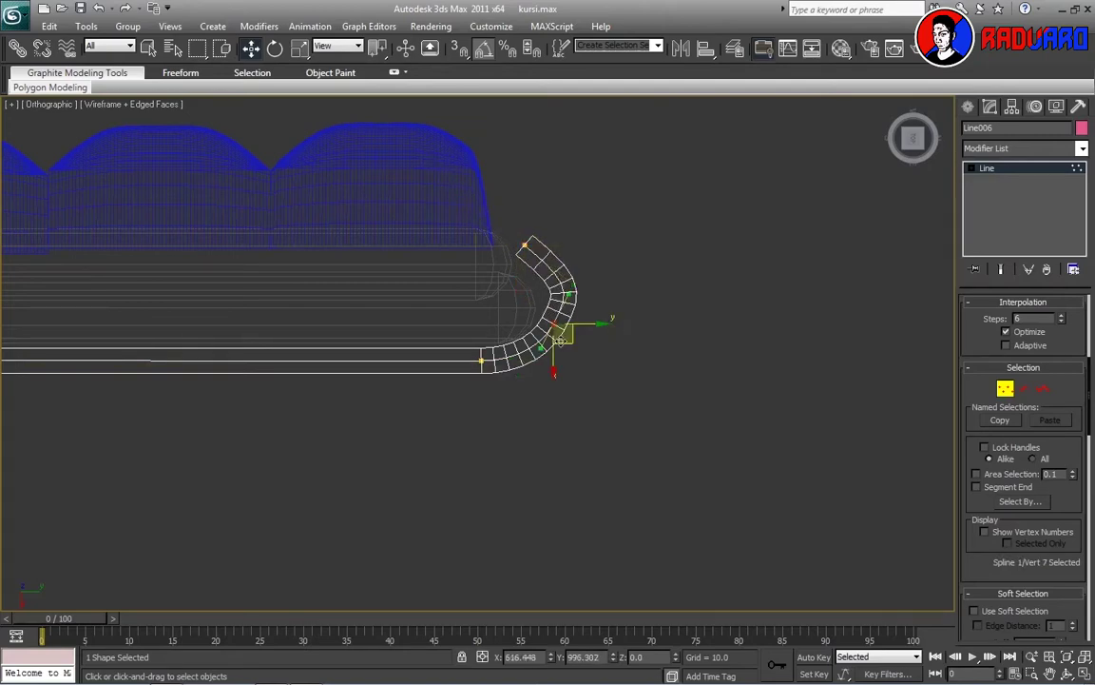
{"action": "left_click_drag", "start_coordinate": [562, 338], "coordinate": [557, 350]}
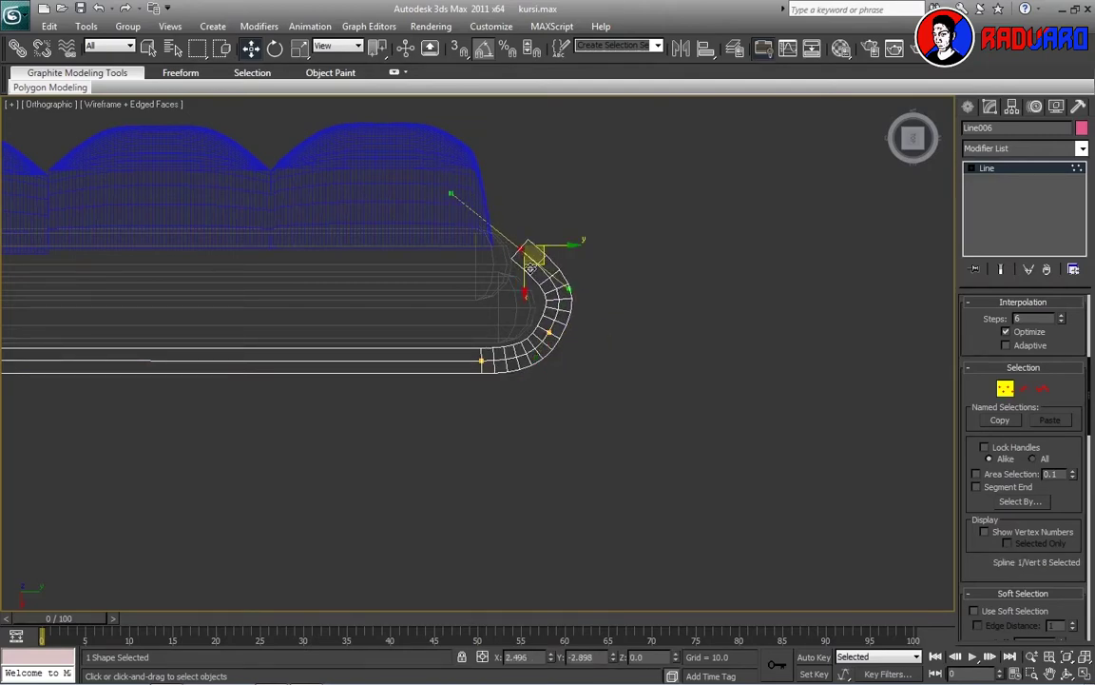
{"action": "left_click_drag", "start_coordinate": [550, 334], "coordinate": [572, 368]}
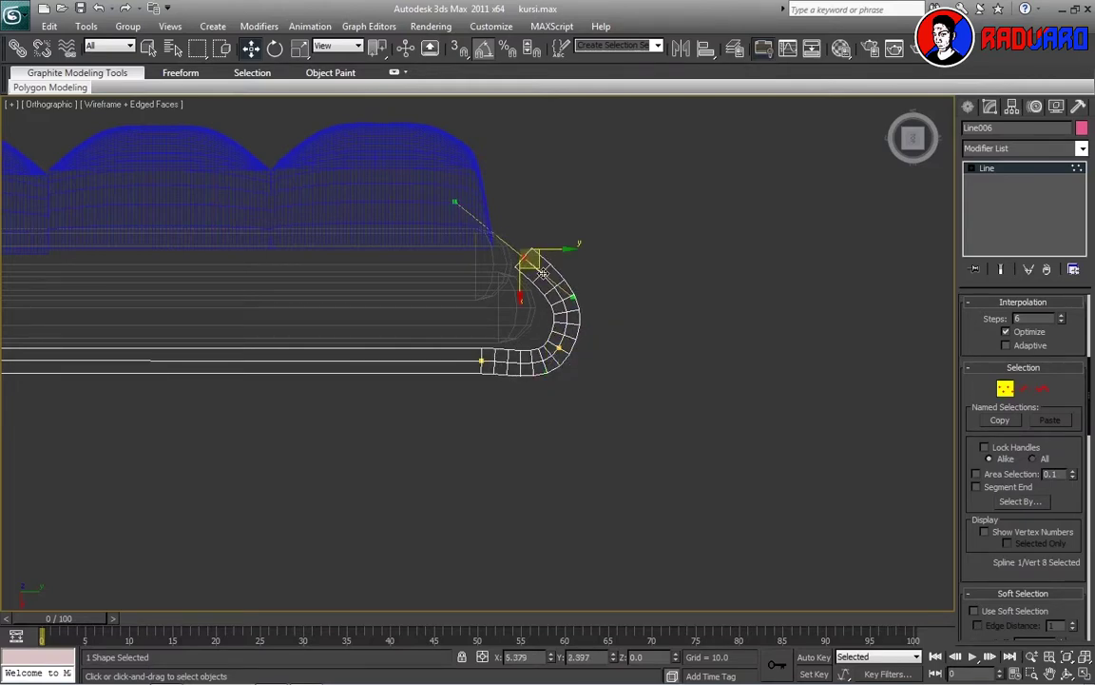
{"action": "left_click_drag", "start_coordinate": [553, 347], "coordinate": [561, 356]}
Deselect the strap vertices and zoom to check both wrapped ends
{"action": "left_click", "coordinate": [663, 361]}
{"action": "scroll", "coordinate": [688, 495], "scroll_direction": "down", "scroll_amount": 3}
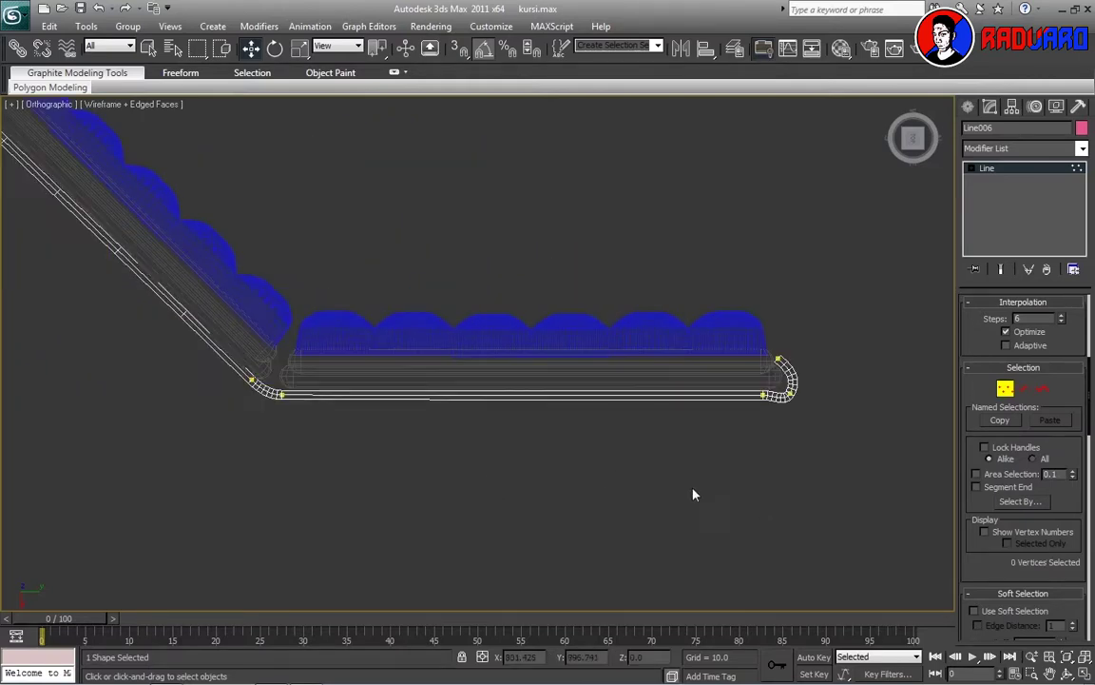
{"action": "scroll", "coordinate": [646, 514], "scroll_direction": "down", "scroll_amount": 2}
{"action": "scroll", "coordinate": [384, 325], "scroll_direction": "up", "scroll_amount": 4}
{"action": "scroll", "coordinate": [423, 293], "scroll_direction": "up", "scroll_amount": 1}
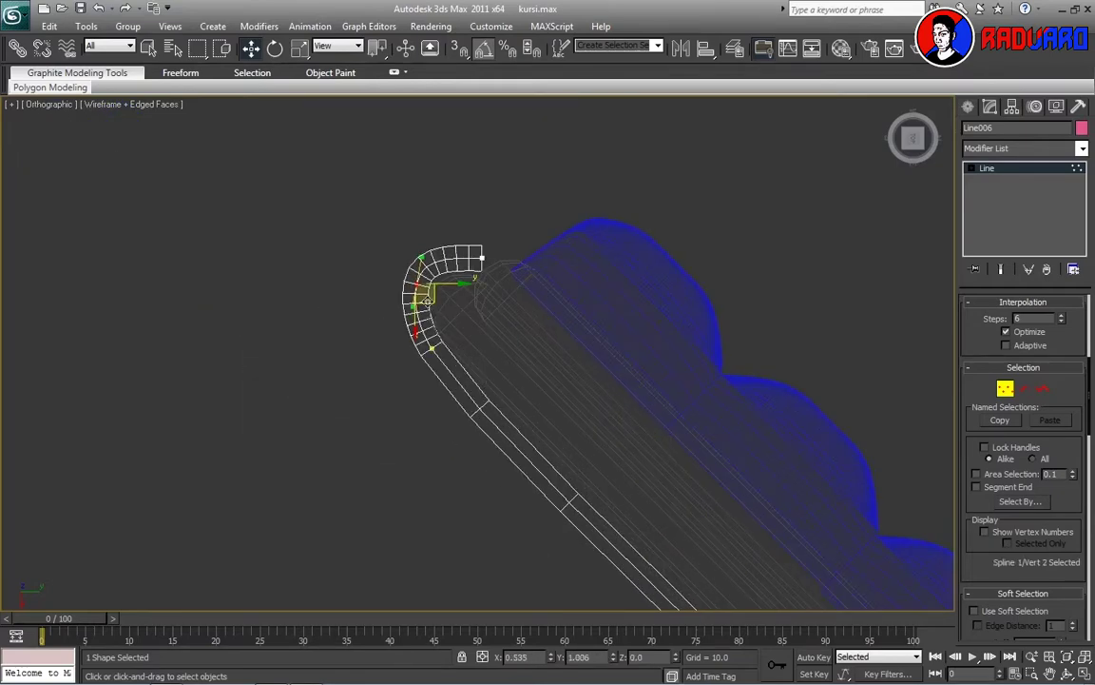
{"action": "left_click", "coordinate": [504, 256]}
{"action": "scroll", "coordinate": [555, 236], "scroll_direction": "down", "scroll_amount": 3}
Switch the viewport to Perspective with smooth shading (P, F3) and orbit around the chair
{"action": "scroll", "coordinate": [555, 237], "scroll_direction": "down", "scroll_amount": 2}
{"action": "middle_click_drag", "start_coordinate": [555, 237], "coordinate": [578, 335]}
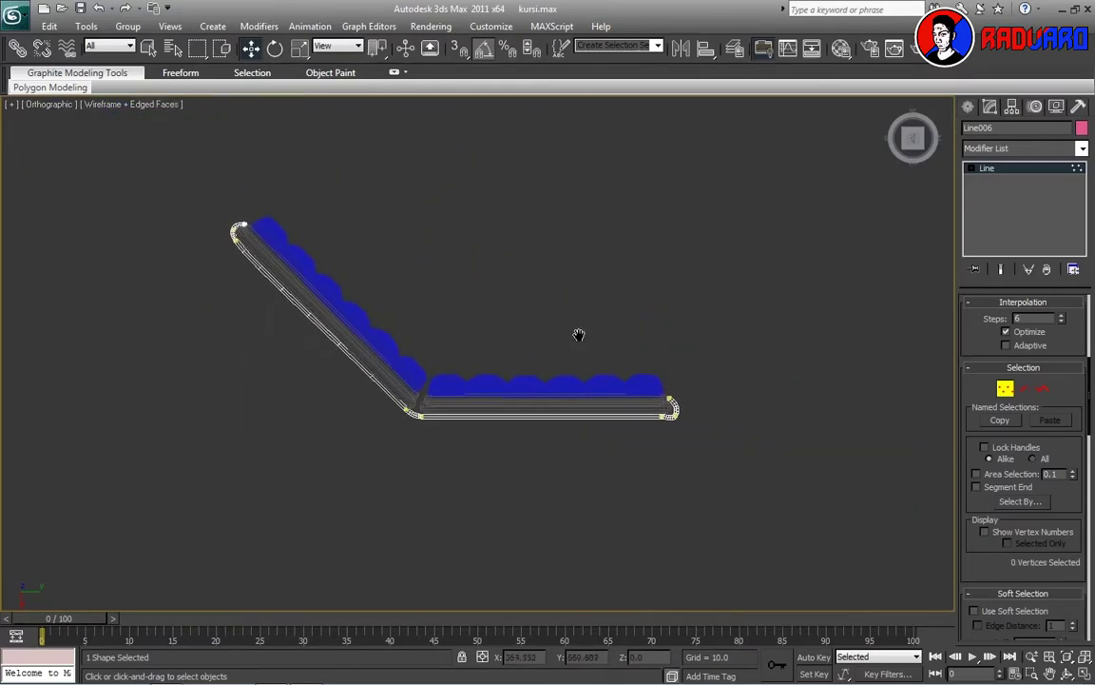
{"action": "key", "text": "p"}
{"action": "key", "text": "F3"}
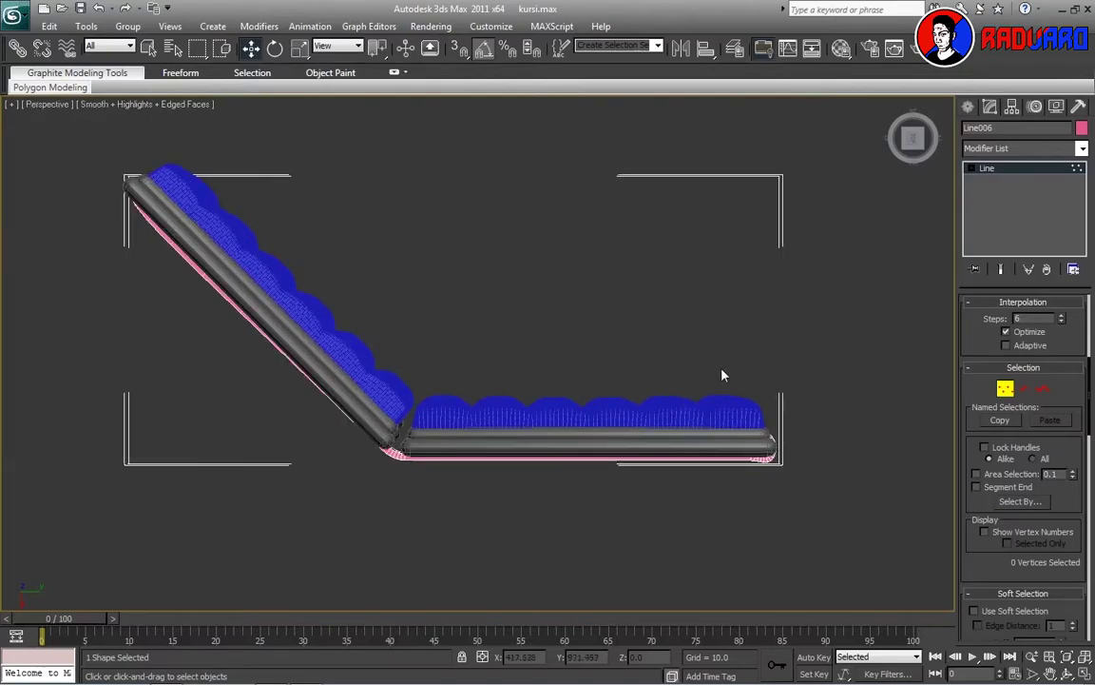
{"action": "left_click", "coordinate": [663, 360]}
{"action": "mouse_move", "coordinate": [663, 360]}
{"action": "middle_mouse_down", "text": "alt"}
{"action": "mouse_move", "coordinate": [628, 350]}
{"action": "mouse_move", "coordinate": [661, 388]}
{"action": "mouse_move", "coordinate": [677, 484]}
{"action": "mouse_move", "coordinate": [685, 401]}
{"action": "middle_mouse_up", "text": "alt"}
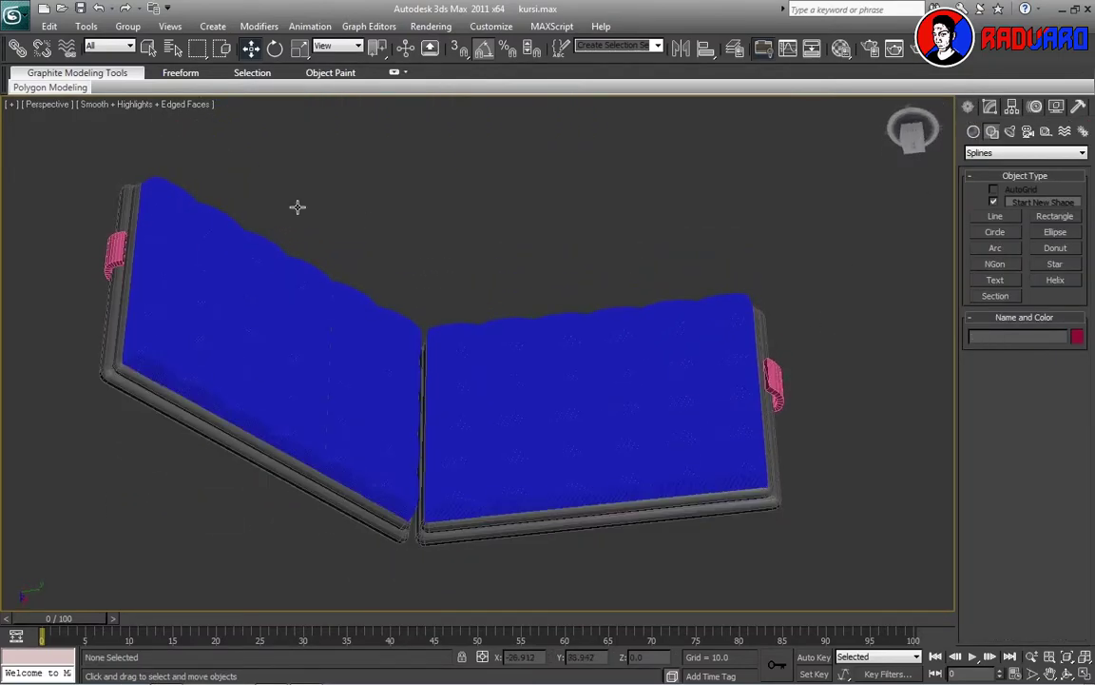
Turn off Edged Faces, orbit to a side view, and select all the chair parts
{"action": "left_click", "coordinate": [103, 105]}
{"action": "left_click", "coordinate": [143, 189]}
{"action": "mouse_move", "coordinate": [729, 443]}
{"action": "middle_mouse_down", "text": "alt"}
{"action": "mouse_move", "coordinate": [750, 494]}
{"action": "mouse_move", "coordinate": [666, 358]}
{"action": "mouse_move", "coordinate": [244, 198]}
{"action": "middle_mouse_up", "text": "alt"}
{"action": "left_click_drag", "start_coordinate": [144, 160], "coordinate": [687, 481]}
{"action": "scroll", "coordinate": [186, 230], "scroll_direction": "down", "scroll_amount": 2}
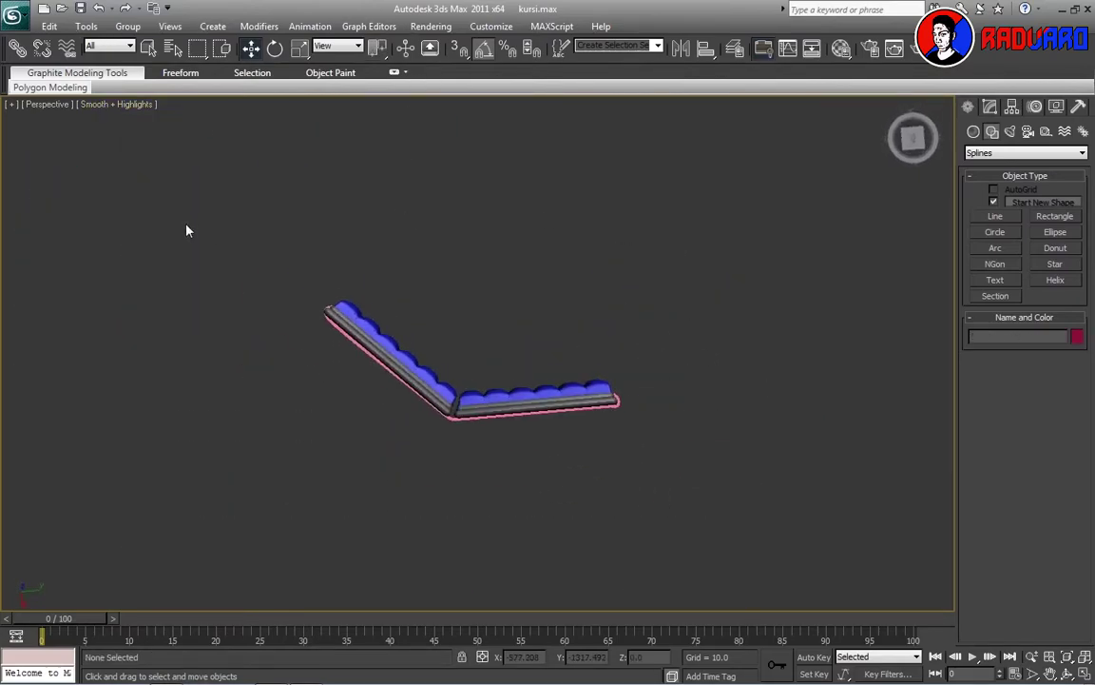
{"action": "middle_click_drag", "start_coordinate": [185, 230], "coordinate": [229, 152], "text": "alt"}
Rotate the selected chair parts to face the camera, then Unhide All to restore the legs
{"action": "left_click", "coordinate": [275, 49]}
{"action": "left_click_drag", "start_coordinate": [465, 285], "coordinate": [570, 400]}
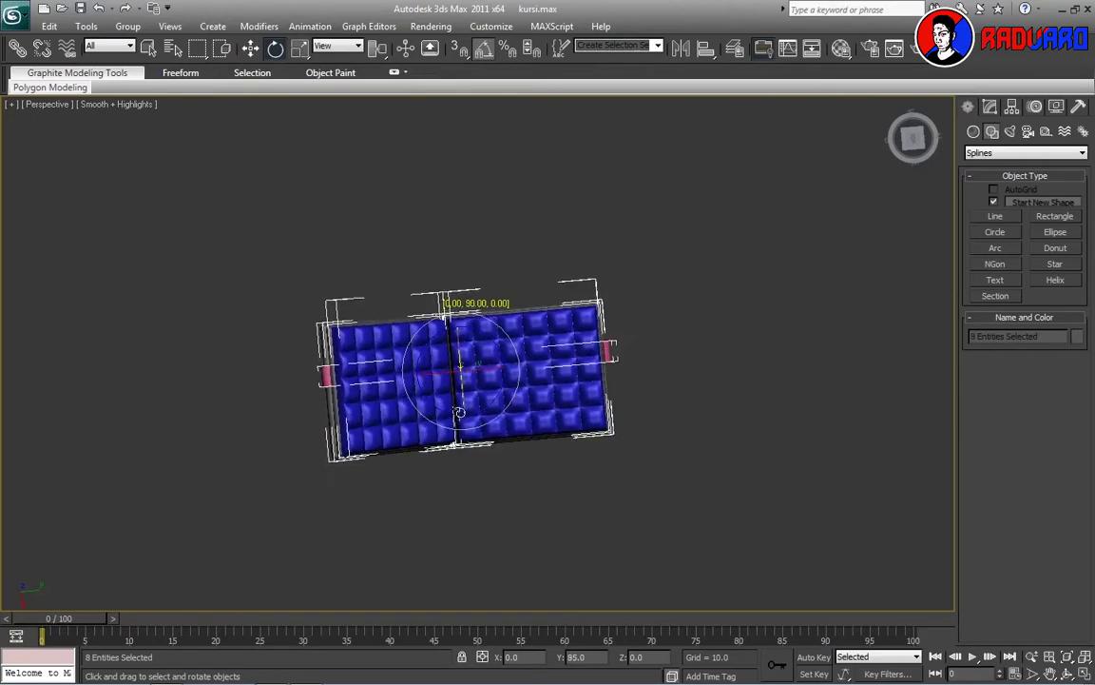
{"action": "left_click", "coordinate": [776, 440]}
{"action": "mouse_move", "coordinate": [776, 439]}
{"action": "middle_mouse_down", "text": "alt"}
{"action": "mouse_move", "coordinate": [516, 326]}
{"action": "mouse_move", "coordinate": [519, 298]}
{"action": "mouse_move", "coordinate": [412, 221]}
{"action": "middle_mouse_up", "text": "alt"}
{"action": "left_click", "coordinate": [495, 294]}
{"action": "right_click", "coordinate": [543, 328]}
{"action": "left_click", "coordinate": [656, 248]}
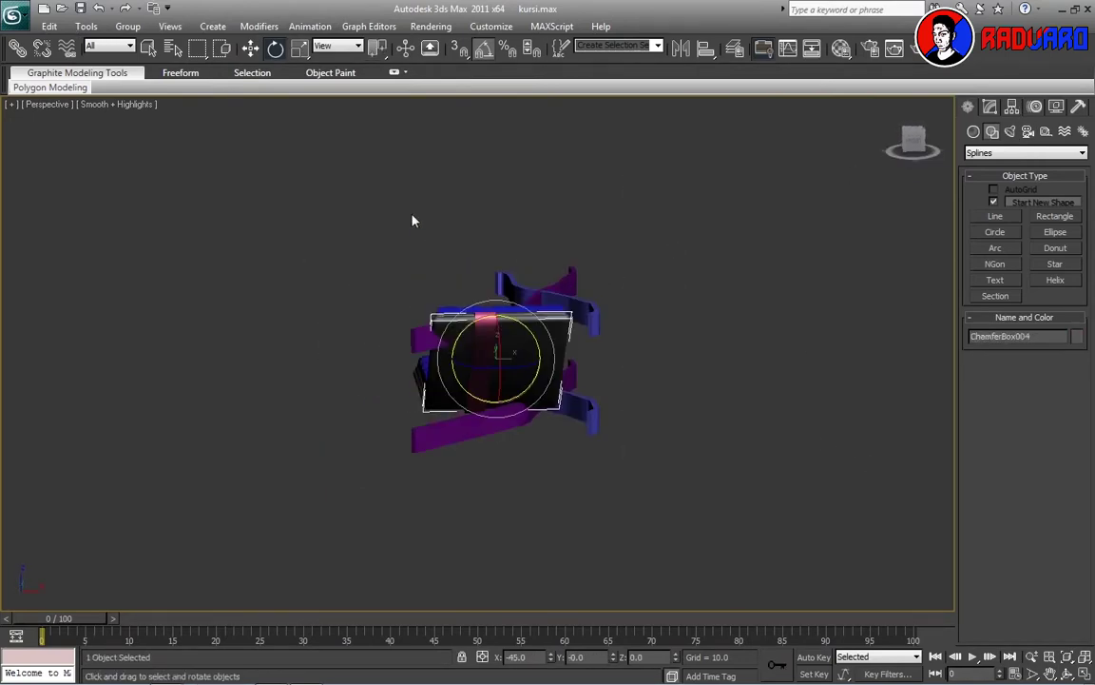
Rotate the chair's side pieces about 95° about the Y axis
{"action": "left_click", "coordinate": [575, 411], "text": "ctrl"}
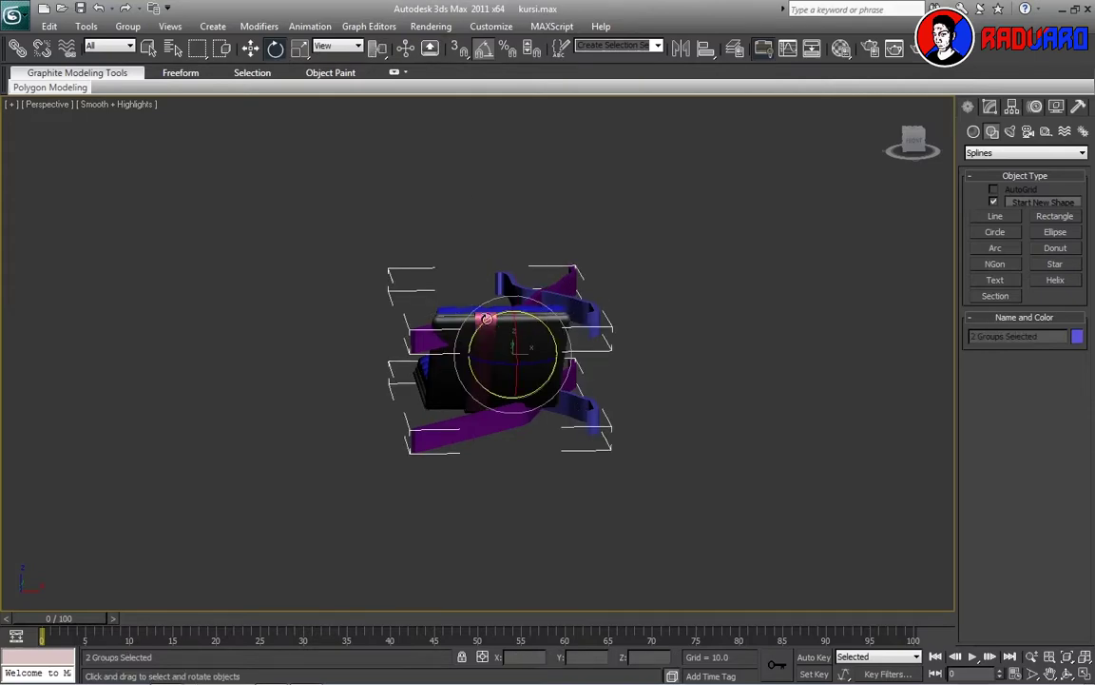
{"action": "mouse_move", "coordinate": [486, 319]}
{"action": "left_mouse_down"}
{"action": "mouse_move", "coordinate": [580, 364]}
{"action": "mouse_move", "coordinate": [630, 435]}
{"action": "left_mouse_up"}
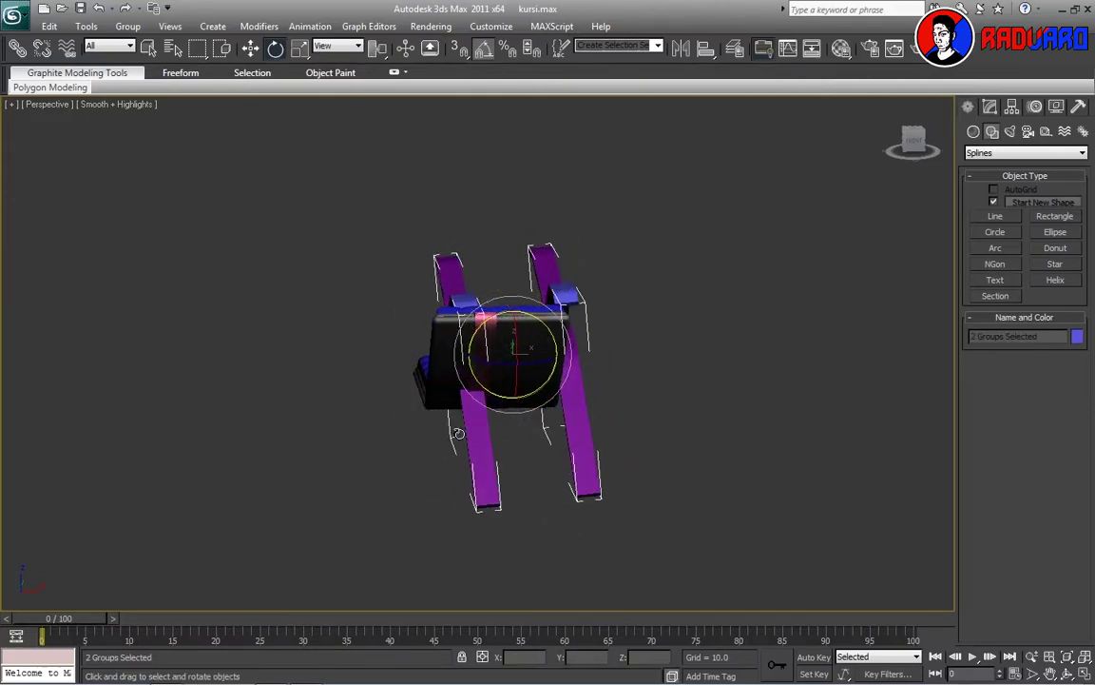
{"action": "right_click", "coordinate": [623, 392]}
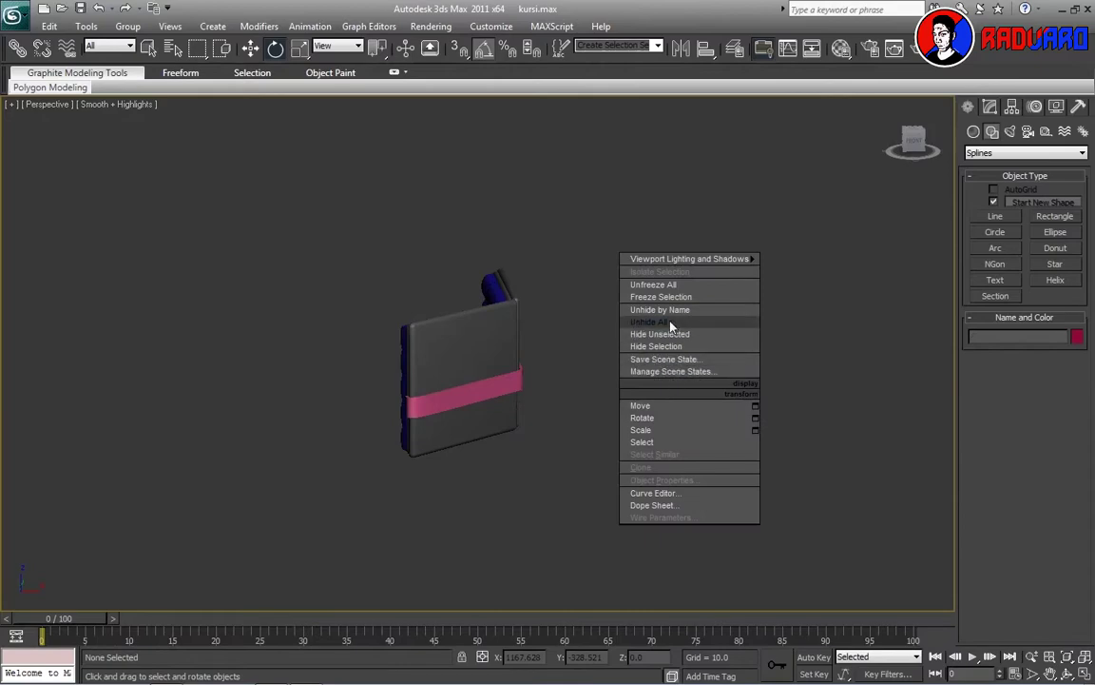
{"action": "left_click", "coordinate": [603, 288]}
{"action": "left_click_drag", "start_coordinate": [613, 419], "coordinate": [637, 447]}
{"action": "mouse_move", "coordinate": [538, 332]}
{"action": "middle_mouse_down", "text": "alt"}
{"action": "mouse_move", "coordinate": [659, 380]}
{"action": "mouse_move", "coordinate": [604, 373]}
{"action": "middle_mouse_up", "text": "alt"}
{"action": "left_click", "coordinate": [648, 380]}
Select the pink strap Line006 and enable Radial rendering in its Rendering rollout
{"action": "left_click", "coordinate": [604, 374]}
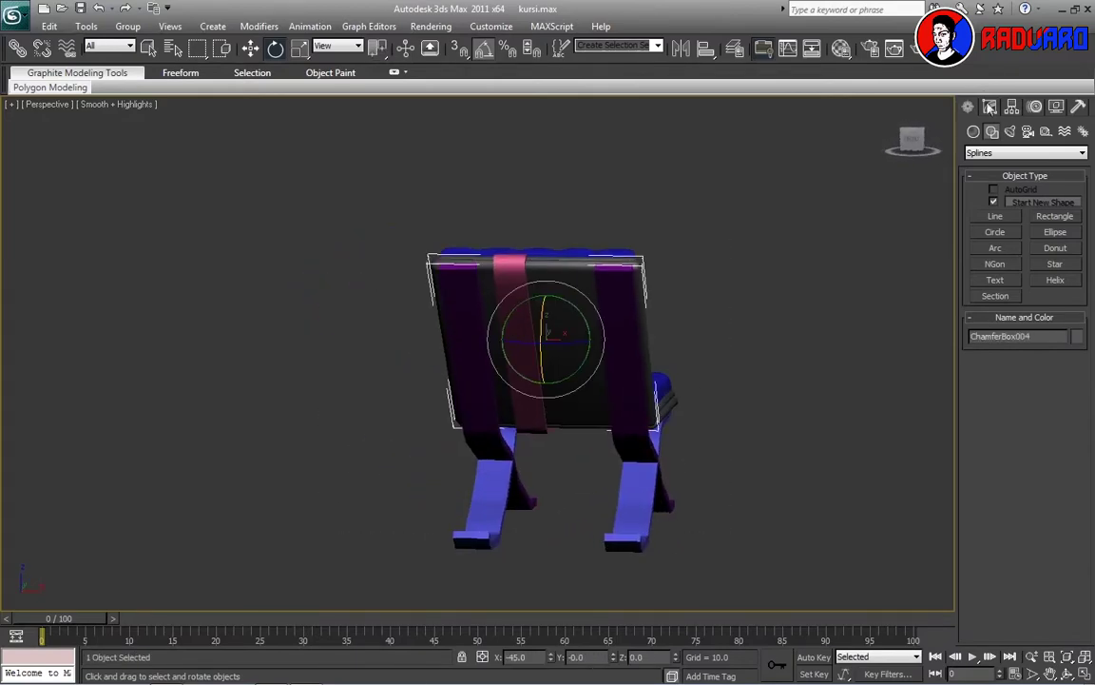
{"action": "left_click", "coordinate": [514, 278]}
{"action": "scroll", "coordinate": [1091, 431], "scroll_direction": "up", "scroll_amount": 3}
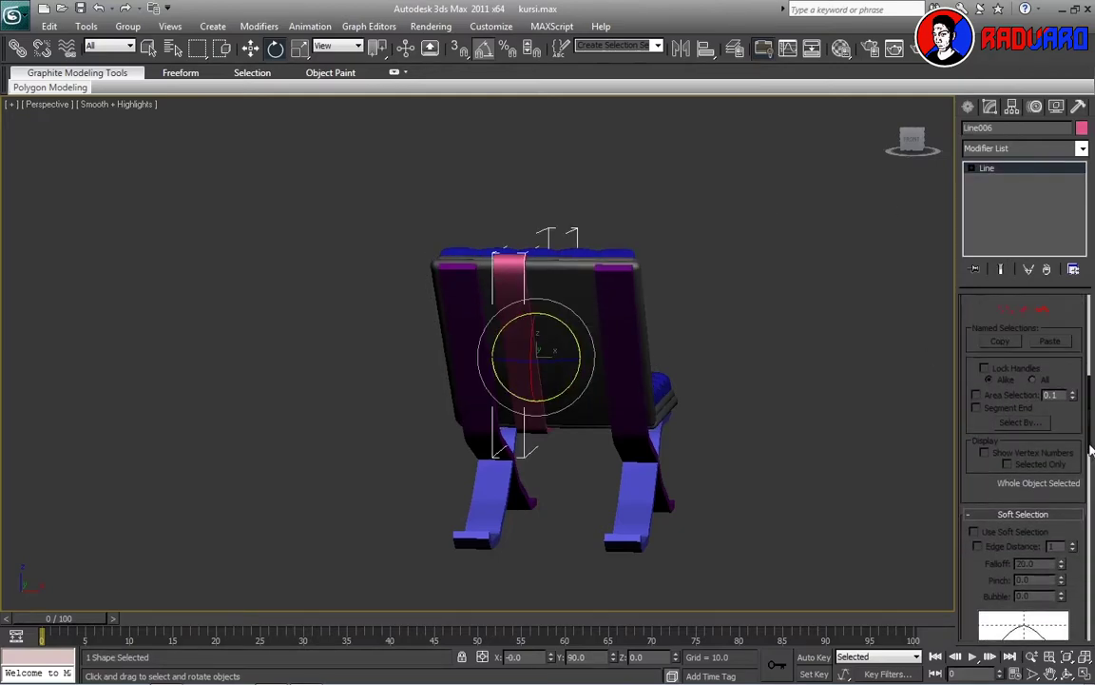
{"action": "scroll", "coordinate": [1046, 409], "scroll_direction": "up", "scroll_amount": 3}
{"action": "left_click", "coordinate": [977, 399]}
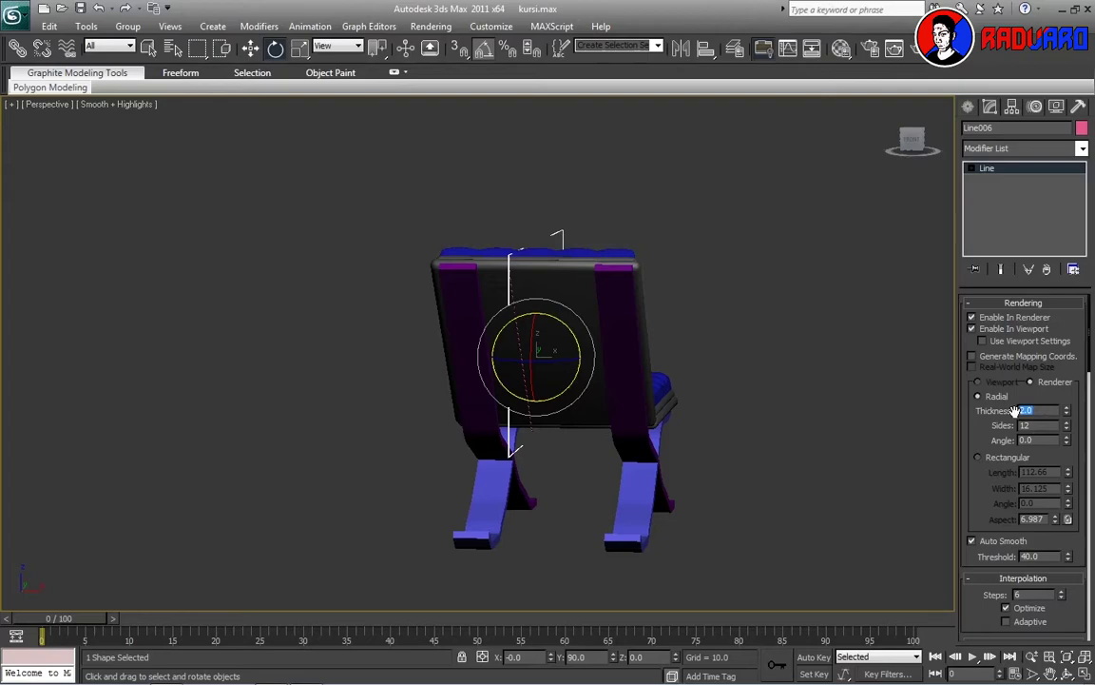
Set the strap's thickness to 1 with 3 sides, then switch it to a Rectangular profile
{"action": "type", "text": "13"}
{"action": "key", "text": "Return"}
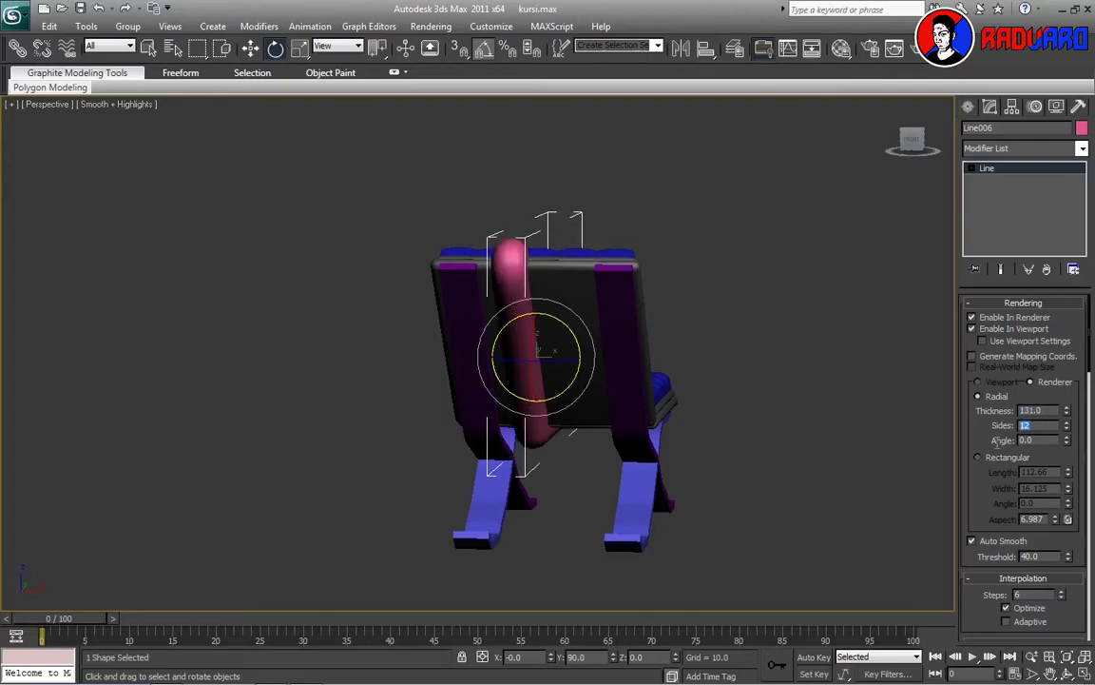
{"action": "type", "text": "1"}
{"action": "type", "text": "3"}
{"action": "key", "text": "Return"}
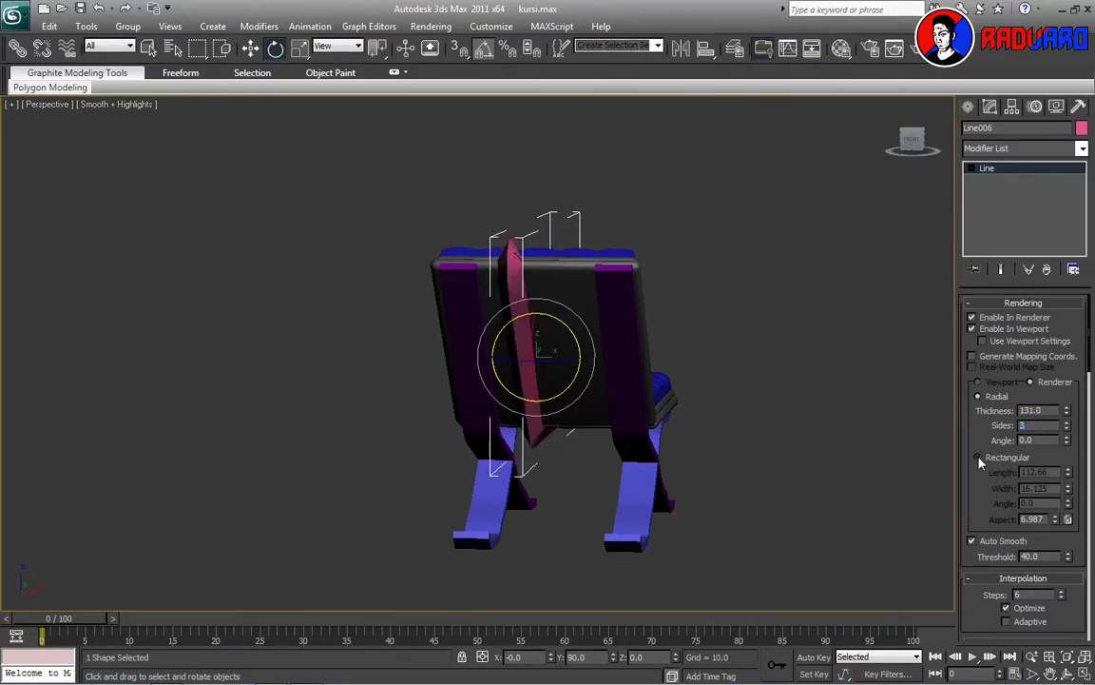
{"action": "left_click", "coordinate": [978, 459]}
{"action": "scroll", "coordinate": [785, 424], "scroll_direction": "up", "scroll_amount": 3}
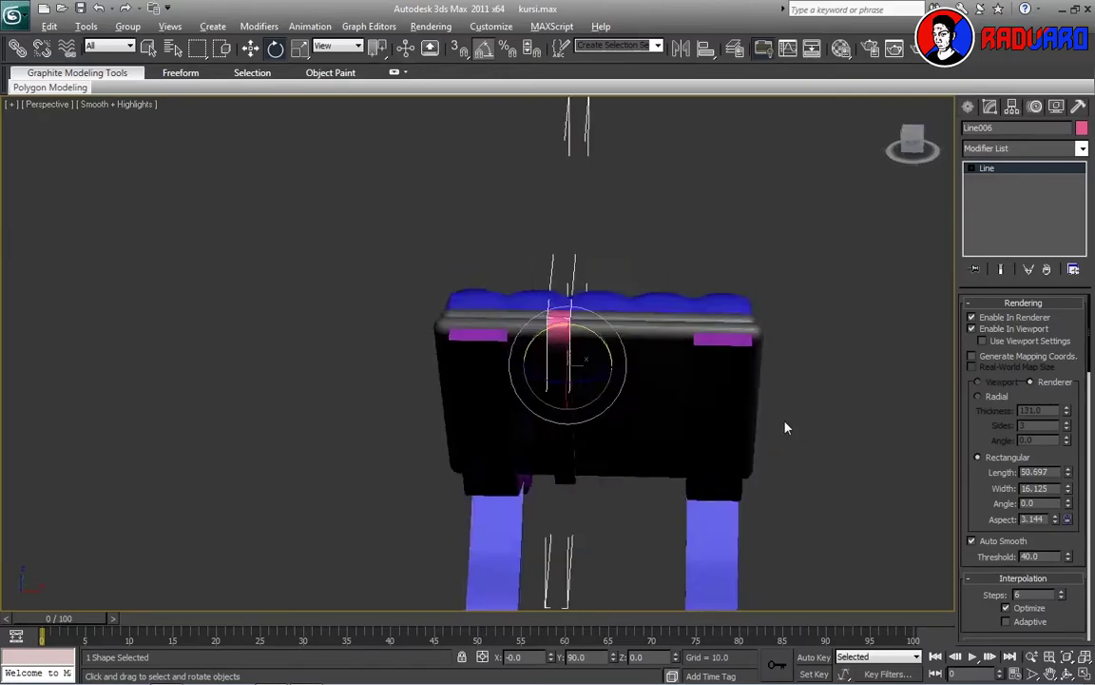
{"action": "mouse_move", "coordinate": [785, 428]}
{"action": "middle_mouse_down", "text": "alt"}
{"action": "mouse_move", "coordinate": [913, 449]}
{"action": "mouse_move", "coordinate": [704, 430]}
{"action": "mouse_move", "coordinate": [737, 421]}
{"action": "mouse_move", "coordinate": [855, 445]}
{"action": "middle_mouse_up", "text": "alt"}
{"action": "left_click", "coordinate": [912, 449]}
{"action": "left_click", "coordinate": [737, 462]}
{"action": "middle_click_drag", "start_coordinate": [812, 511], "coordinate": [1072, 511], "text": "alt"}
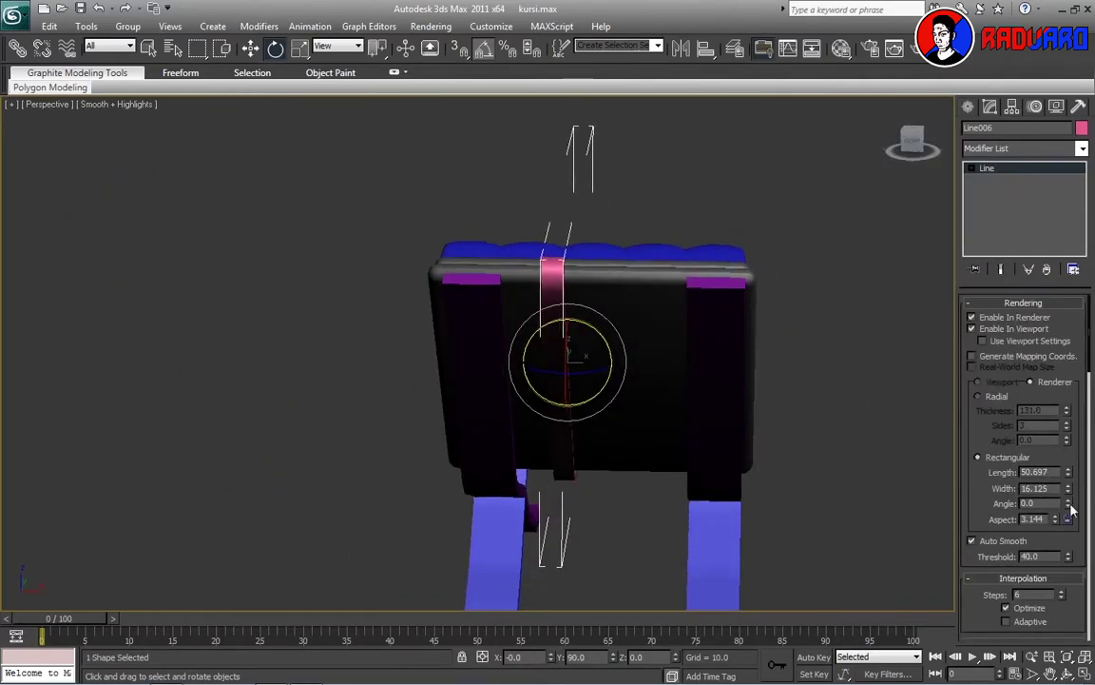
Adjust the rectangular profile to Length 18.682 and Width 16.125
{"action": "left_click_drag", "start_coordinate": [1067, 472], "coordinate": [1067, 437]}
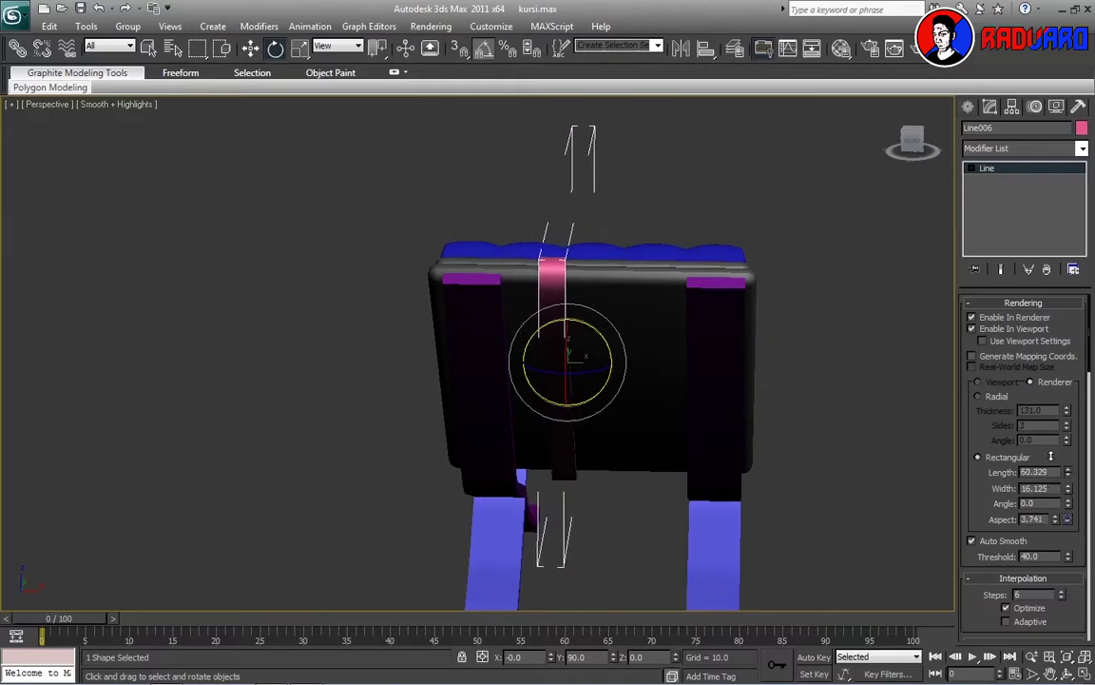
{"action": "middle_click_drag", "start_coordinate": [913, 513], "coordinate": [1071, 520], "text": "alt"}
{"action": "left_click_drag", "start_coordinate": [1068, 488], "coordinate": [1067, 514]}
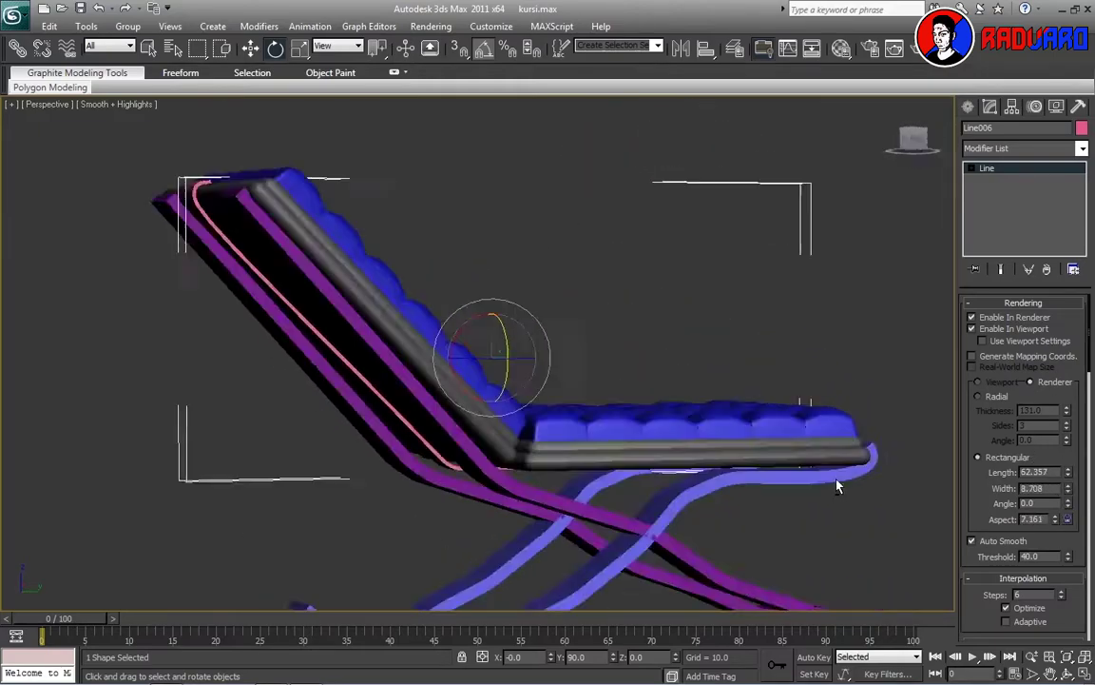
{"action": "middle_click_drag", "start_coordinate": [836, 482], "coordinate": [767, 497], "text": "alt"}
{"action": "left_click_drag", "start_coordinate": [1068, 491], "coordinate": [1067, 457]}
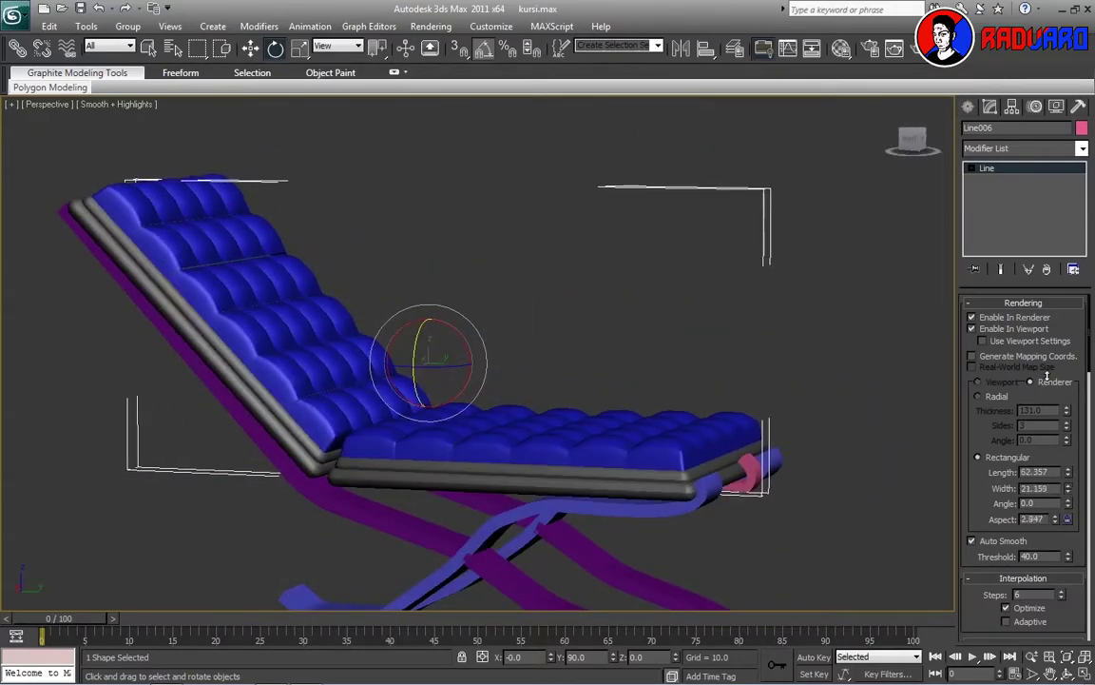
{"action": "mouse_move", "coordinate": [856, 466]}
{"action": "middle_mouse_down", "text": "alt"}
{"action": "mouse_move", "coordinate": [898, 465]}
{"action": "mouse_move", "coordinate": [924, 485]}
{"action": "mouse_move", "coordinate": [813, 500]}
{"action": "middle_mouse_up", "text": "alt"}
{"action": "key", "text": "ctrl+z"}
{"action": "key", "text": "ctrl+z"}
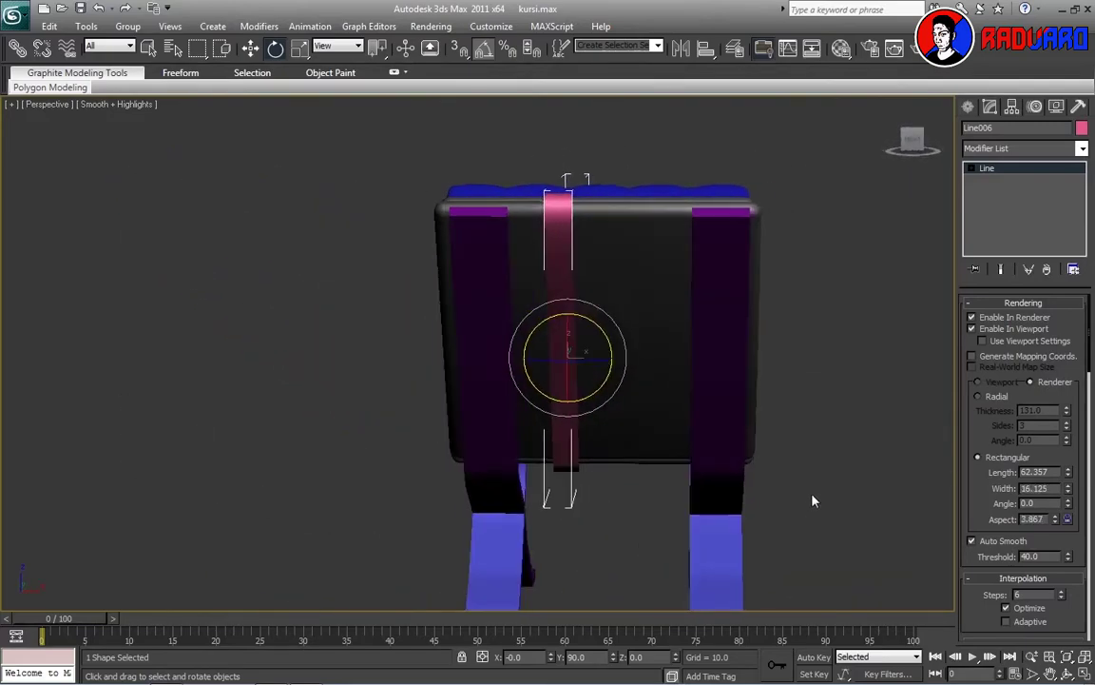
{"action": "left_click_drag", "start_coordinate": [1068, 473], "coordinate": [1067, 447]}
{"action": "mouse_move", "coordinate": [817, 418]}
{"action": "middle_mouse_down", "text": "alt"}
{"action": "mouse_move", "coordinate": [722, 405]}
{"action": "mouse_move", "coordinate": [851, 450]}
{"action": "middle_mouse_up", "text": "alt"}
{"action": "left_click_drag", "start_coordinate": [1066, 466], "coordinate": [1066, 461]}
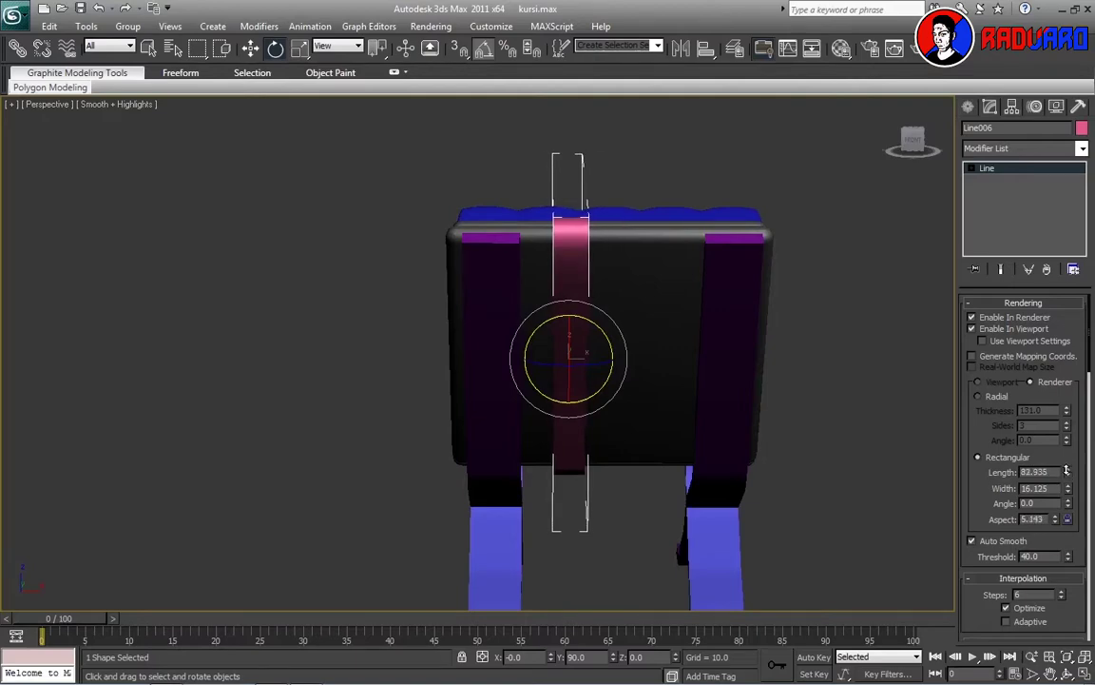
Shift the strap slightly left along the seat and shrink its profile to a thin band
{"action": "key", "text": "w"}
{"action": "mouse_move", "coordinate": [606, 366]}
{"action": "left_mouse_down"}
{"action": "mouse_move", "coordinate": [587, 366]}
{"action": "mouse_move", "coordinate": [638, 370]}
{"action": "left_mouse_up"}
{"action": "left_click", "coordinate": [555, 414]}
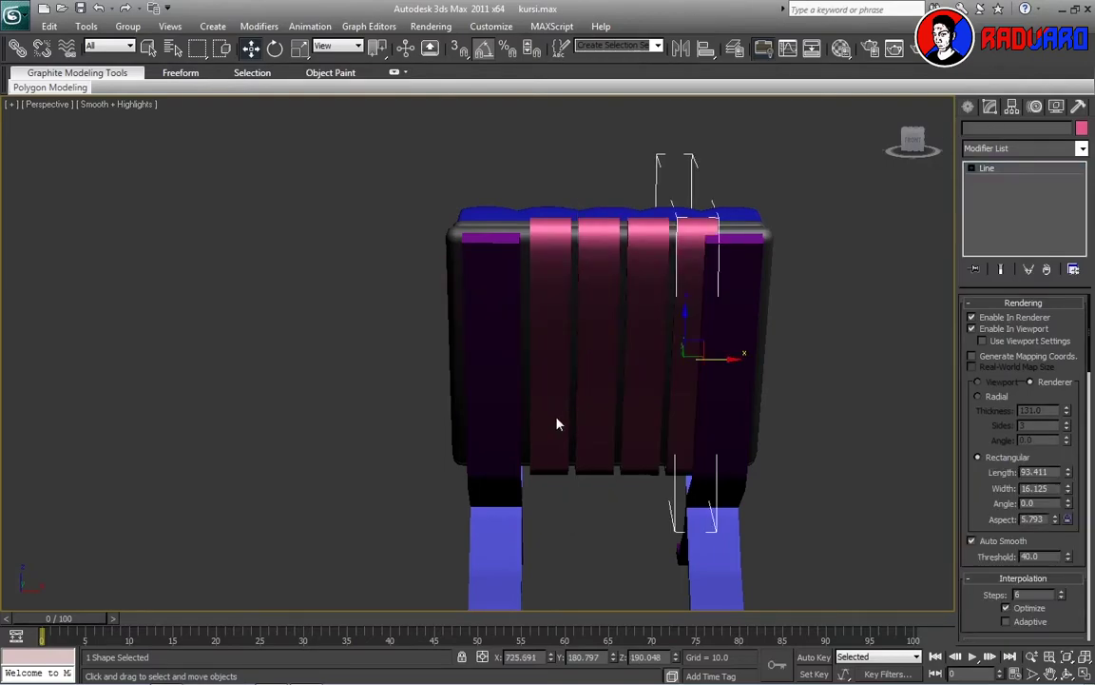
{"action": "mouse_move", "coordinate": [789, 452]}
{"action": "middle_mouse_down", "text": "alt"}
{"action": "mouse_move", "coordinate": [775, 442]}
{"action": "mouse_move", "coordinate": [790, 459]}
{"action": "middle_mouse_up", "text": "alt"}
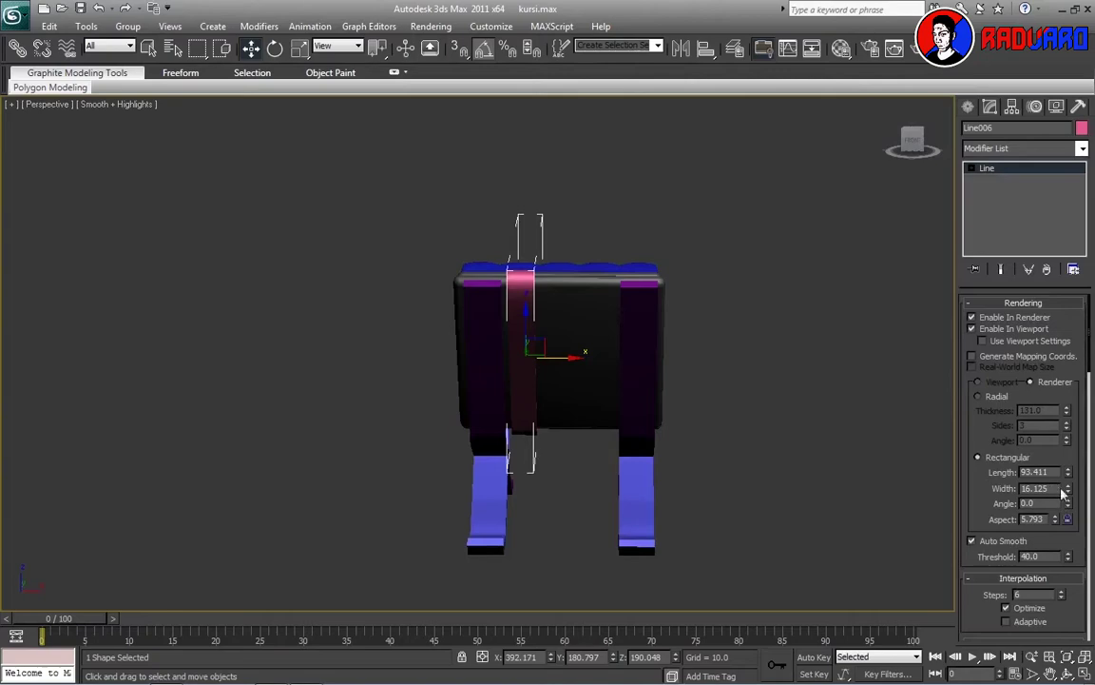
{"action": "left_click_drag", "start_coordinate": [1069, 473], "coordinate": [1071, 535]}
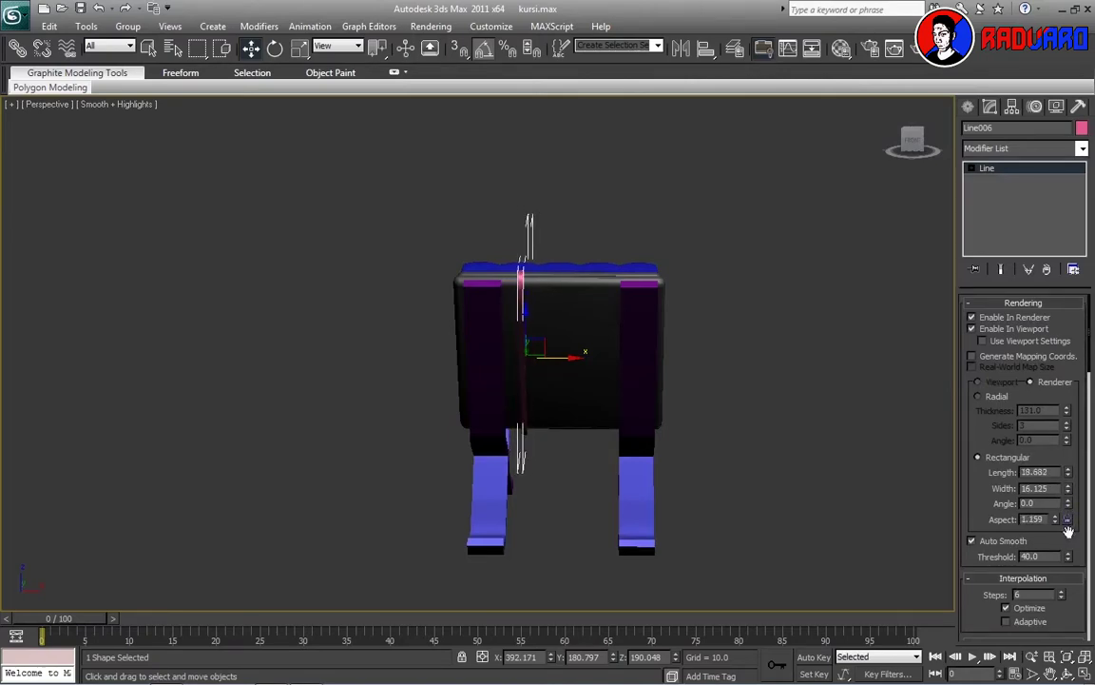
{"action": "scroll", "coordinate": [496, 372], "scroll_direction": "up", "scroll_amount": 2}
{"action": "scroll", "coordinate": [496, 372], "scroll_direction": "up", "scroll_amount": 3}
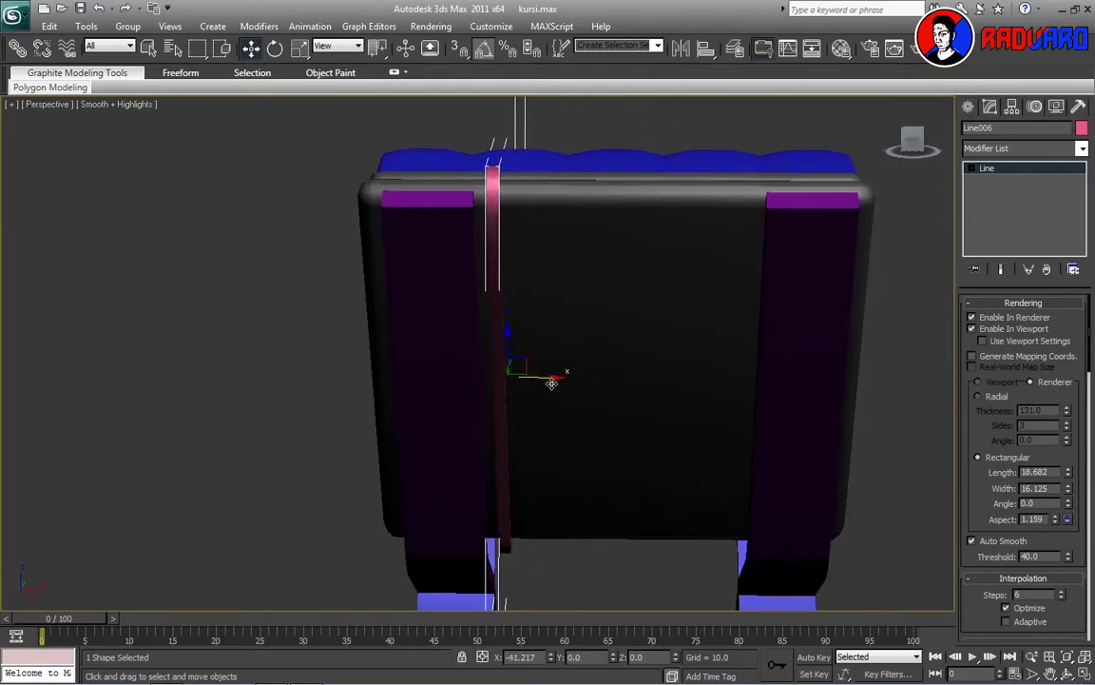
Shift-drag clone the strap into 8 copies, then 8 more copies across the seat
{"action": "left_click_drag", "start_coordinate": [551, 381], "coordinate": [576, 378]}
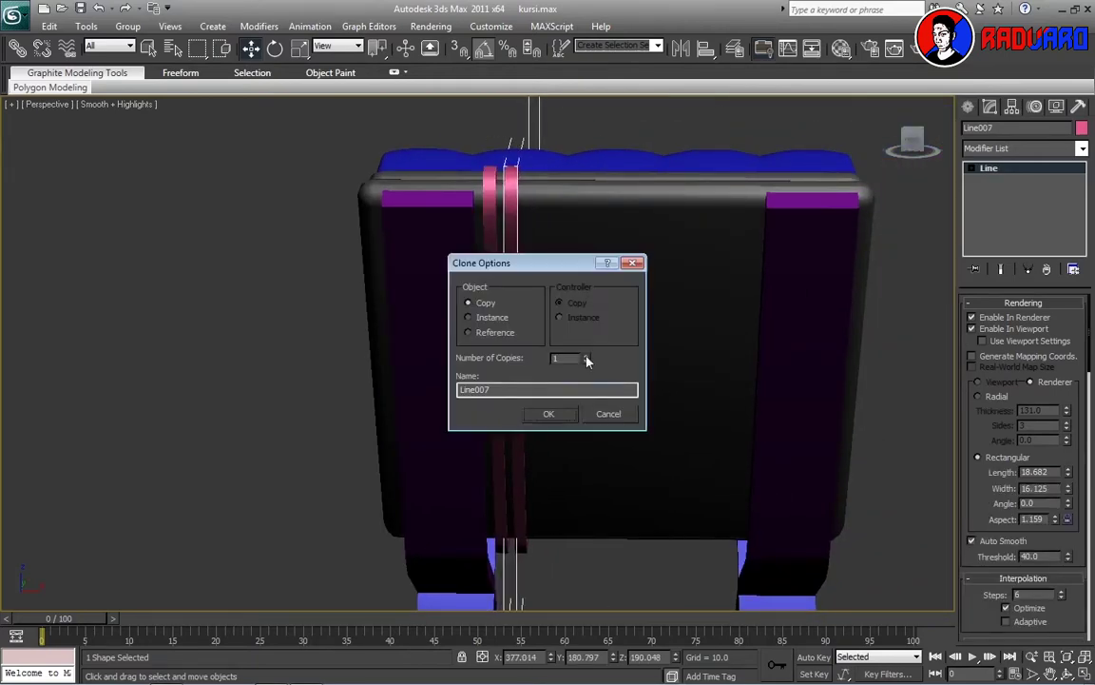
{"action": "left_click", "coordinate": [566, 414]}
{"action": "left_click_drag", "start_coordinate": [705, 380], "coordinate": [727, 381], "text": "shift"}
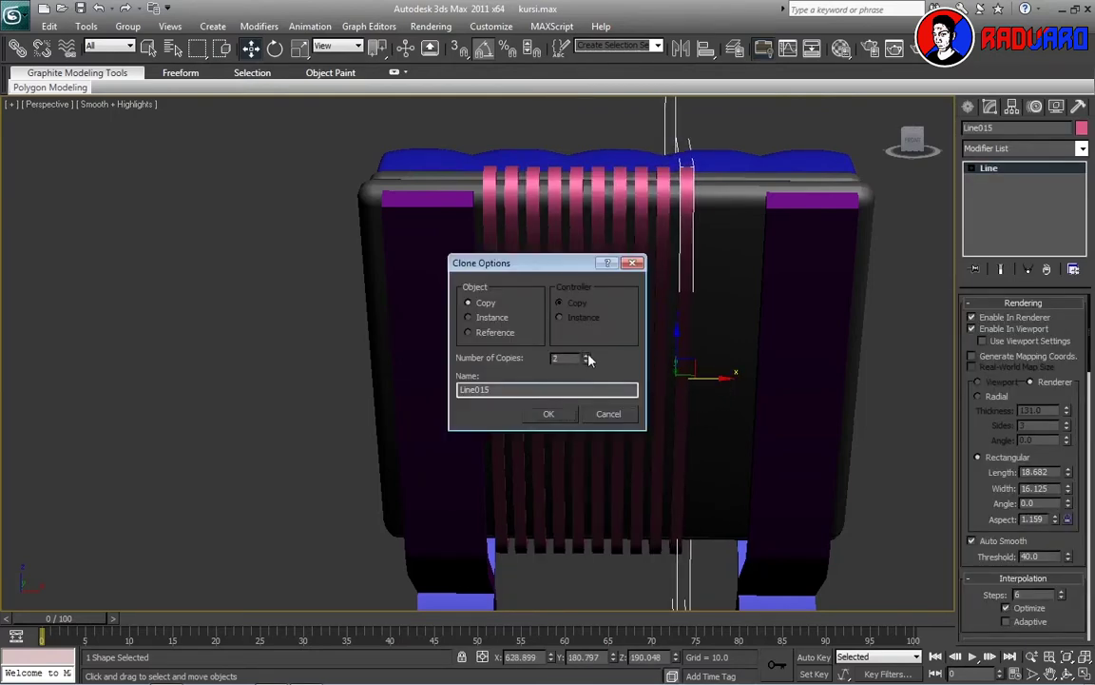
{"action": "left_click", "coordinate": [555, 415]}
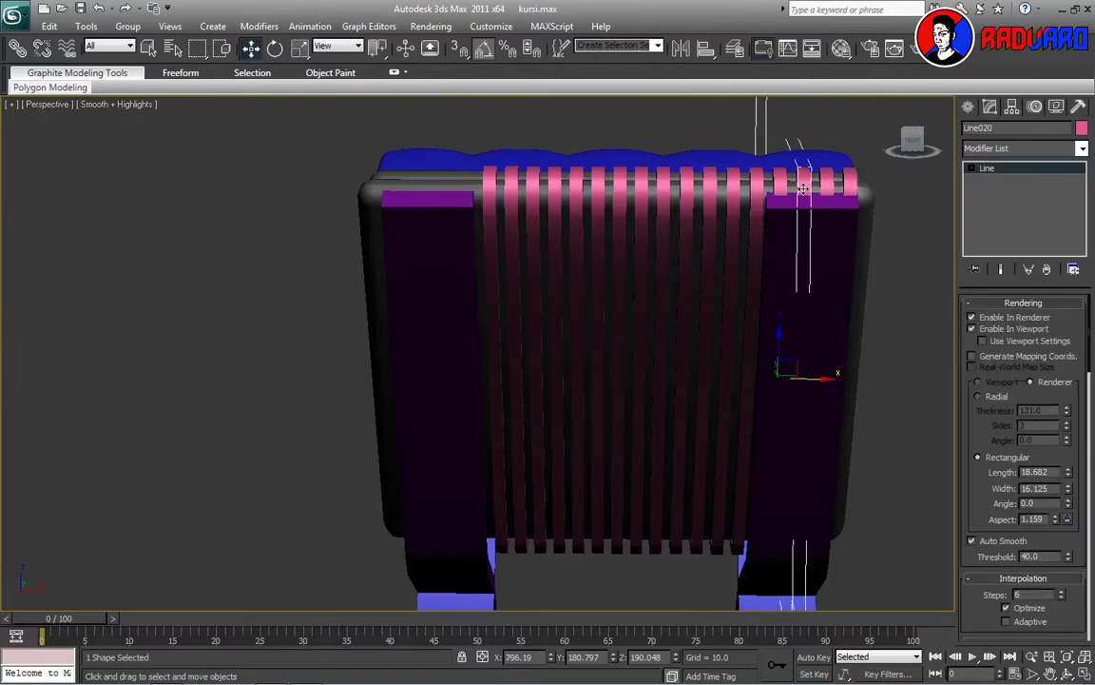
{"action": "left_click", "coordinate": [893, 285]}
Select groups of strap copies and slide them left to even out the spacing
{"action": "left_click", "coordinate": [787, 206]}
{"action": "left_click", "coordinate": [834, 240]}
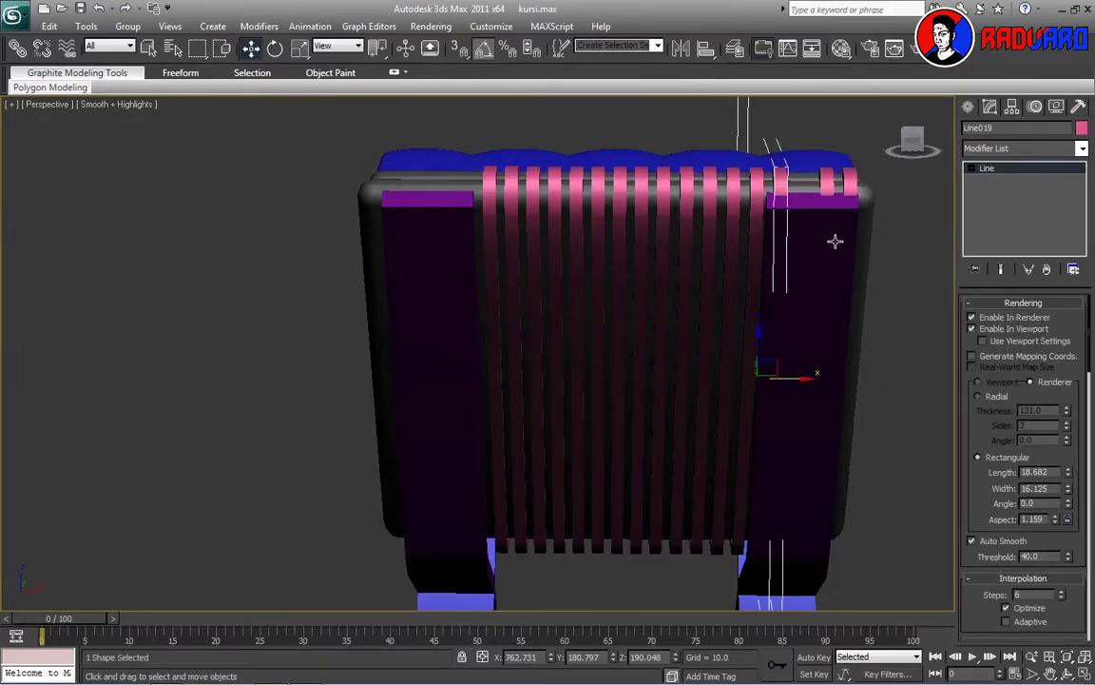
{"action": "left_click", "coordinate": [849, 184]}
{"action": "left_click", "coordinate": [633, 218]}
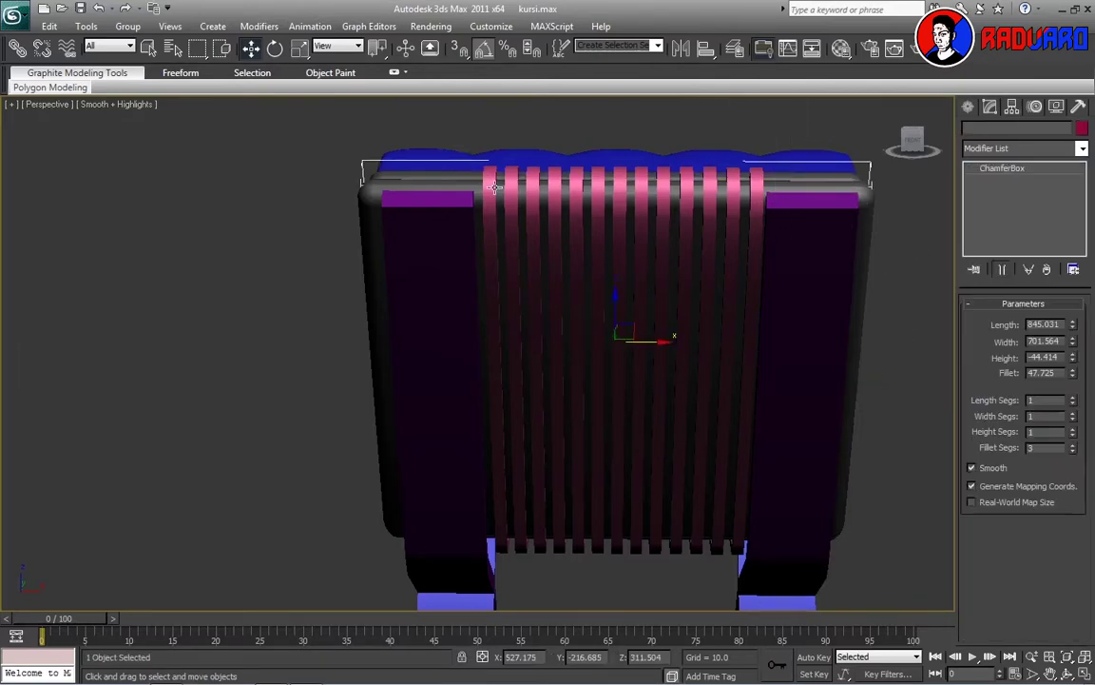
{"action": "left_click", "coordinate": [513, 199]}
{"action": "left_click", "coordinate": [533, 205], "text": "ctrl"}
{"action": "left_click", "coordinate": [550, 215], "text": "ctrl"}
{"action": "left_click", "coordinate": [568, 223], "text": "ctrl"}
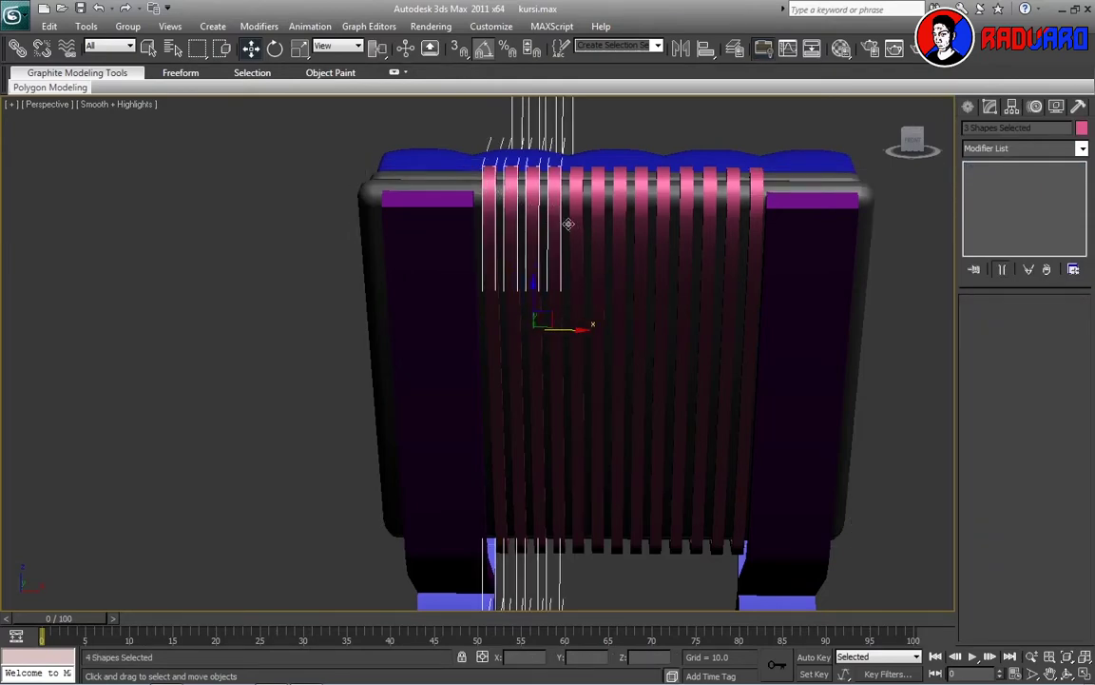
{"action": "left_click", "coordinate": [660, 253], "text": "ctrl"}
{"action": "left_click", "coordinate": [683, 261], "text": "ctrl"}
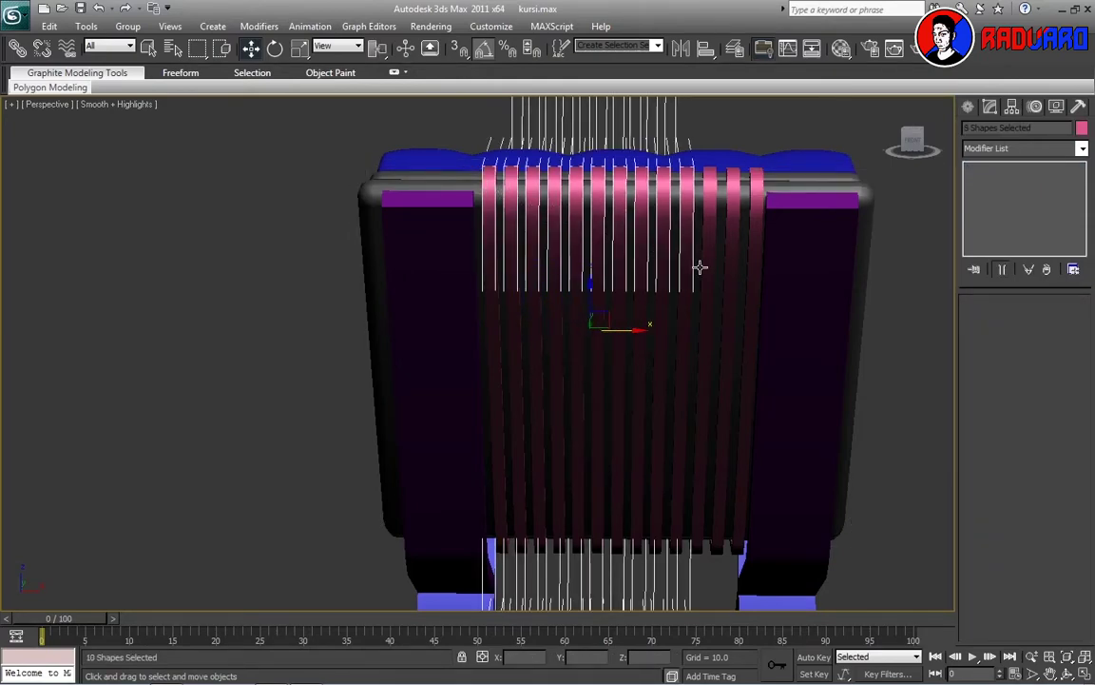
{"action": "left_click_drag", "start_coordinate": [665, 332], "coordinate": [662, 332]}
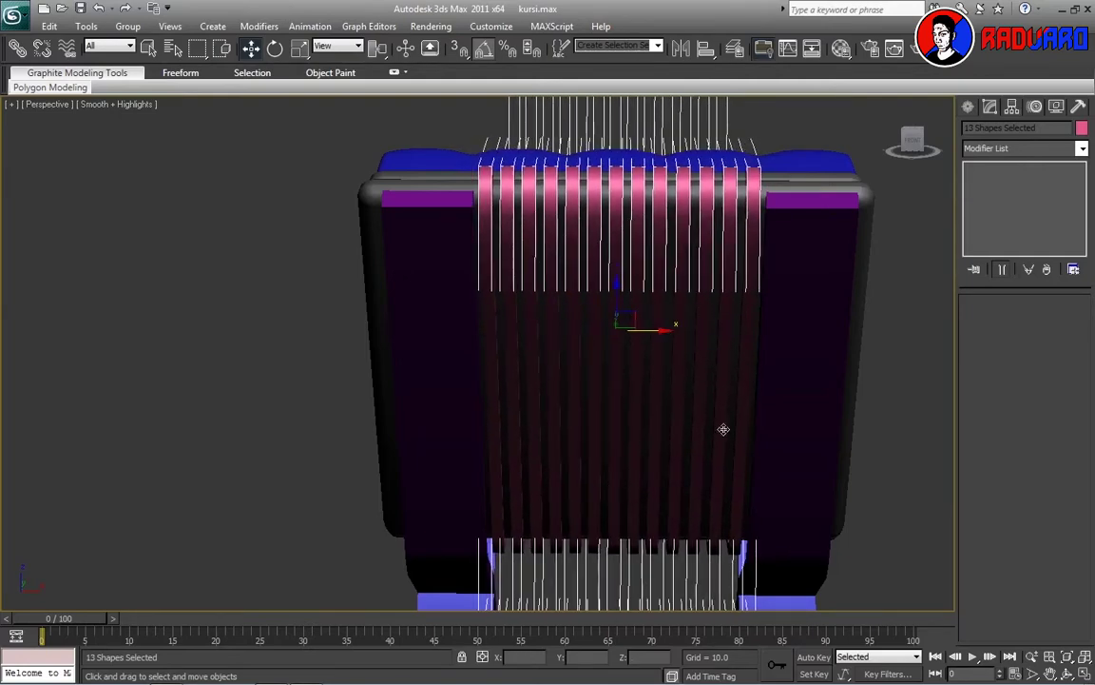
{"action": "mouse_move", "coordinate": [916, 140]}
{"action": "middle_mouse_down", "text": "alt"}
{"action": "mouse_move", "coordinate": [806, 281]}
{"action": "mouse_move", "coordinate": [712, 318]}
{"action": "mouse_move", "coordinate": [699, 305]}
{"action": "middle_mouse_up", "text": "alt"}
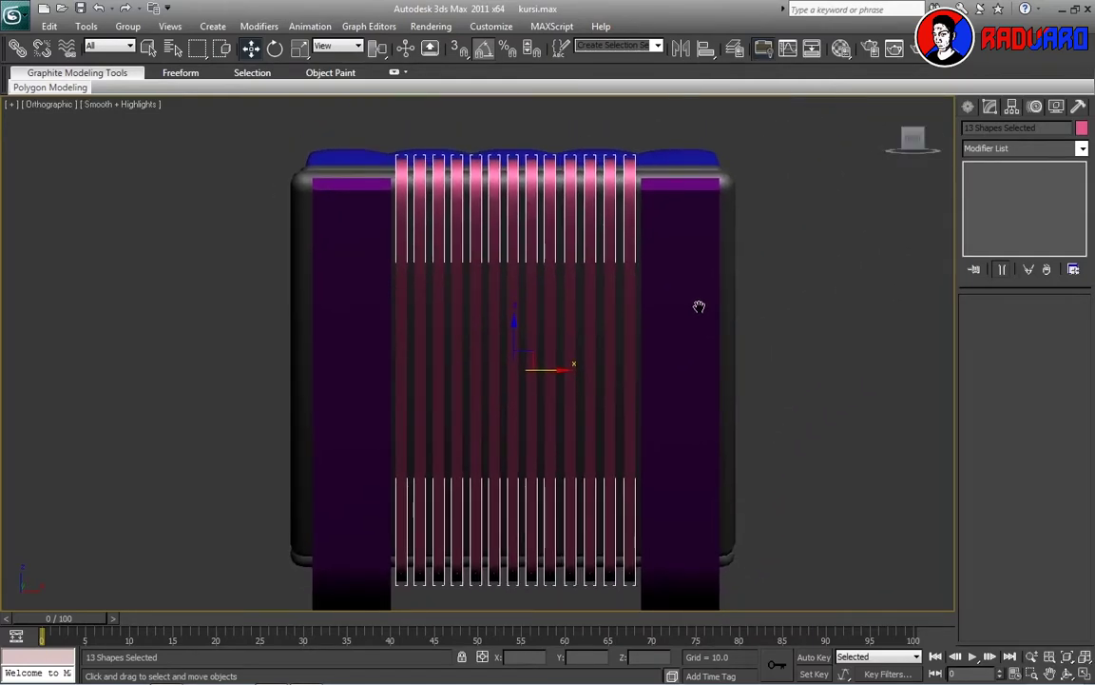
{"action": "left_click", "coordinate": [805, 283]}
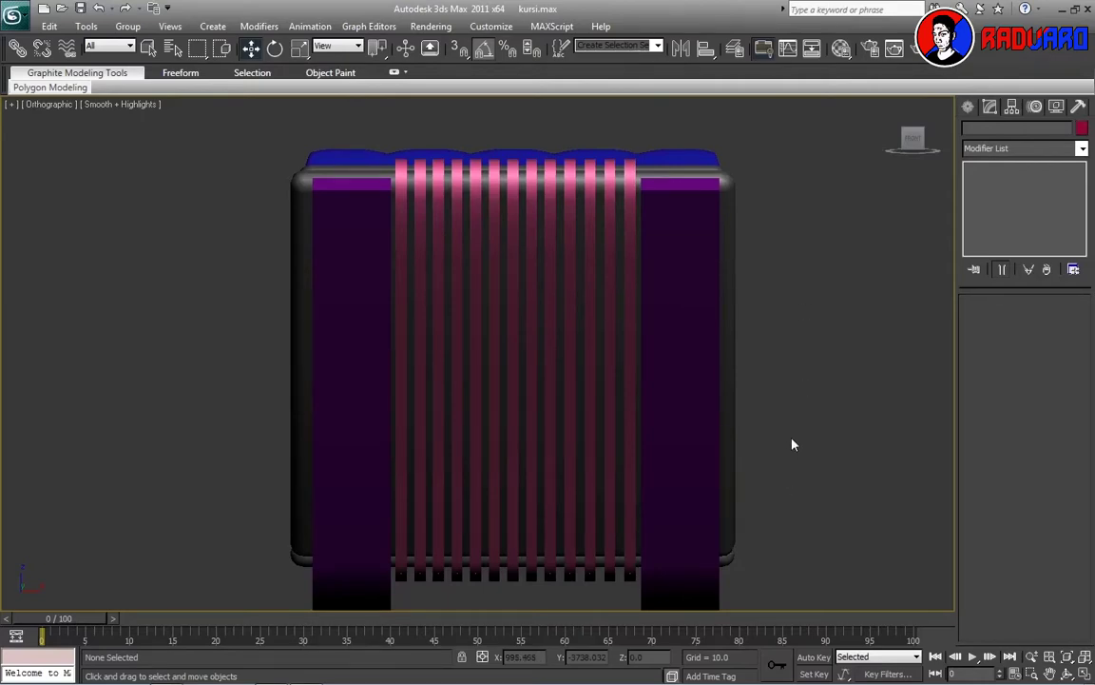
Return to Perspective and zoom out to a three-quarter view of the whole strapped chair
{"action": "key", "text": "p"}
{"action": "middle_click_drag", "start_coordinate": [740, 517], "coordinate": [630, 476], "text": "alt"}
{"action": "scroll", "coordinate": [532, 476], "scroll_direction": "down", "scroll_amount": 5}
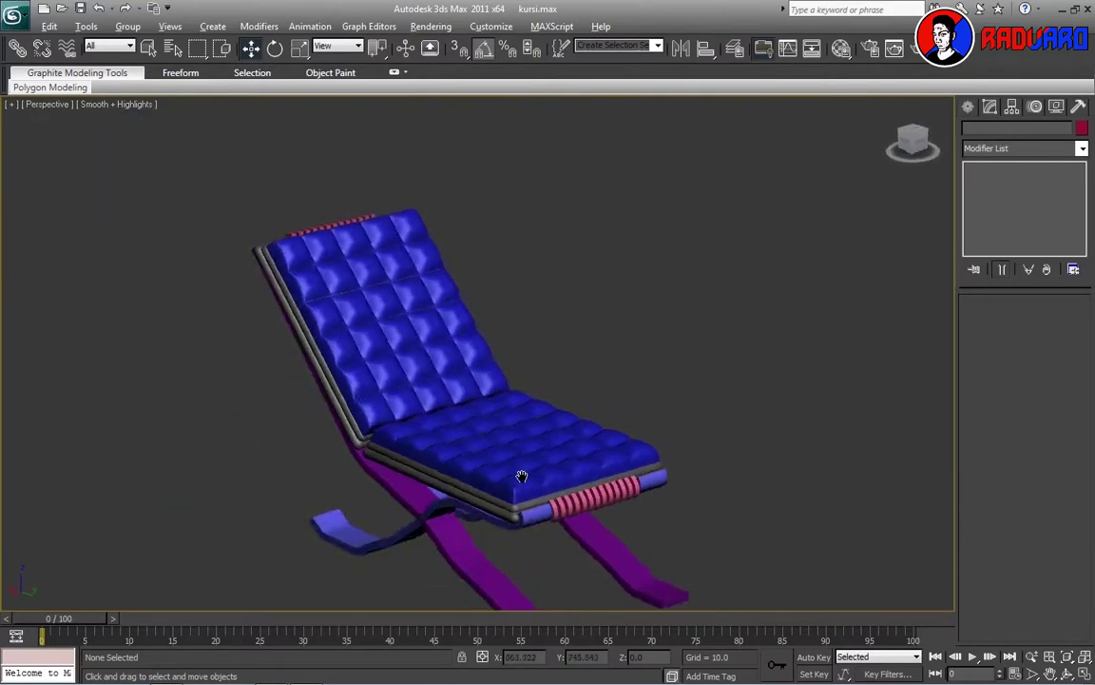
{"action": "mouse_move", "coordinate": [521, 476]}
{"action": "middle_mouse_down", "text": "alt"}
{"action": "mouse_move", "coordinate": [633, 392]}
{"action": "mouse_move", "coordinate": [709, 396]}
{"action": "middle_mouse_up", "text": "alt"}
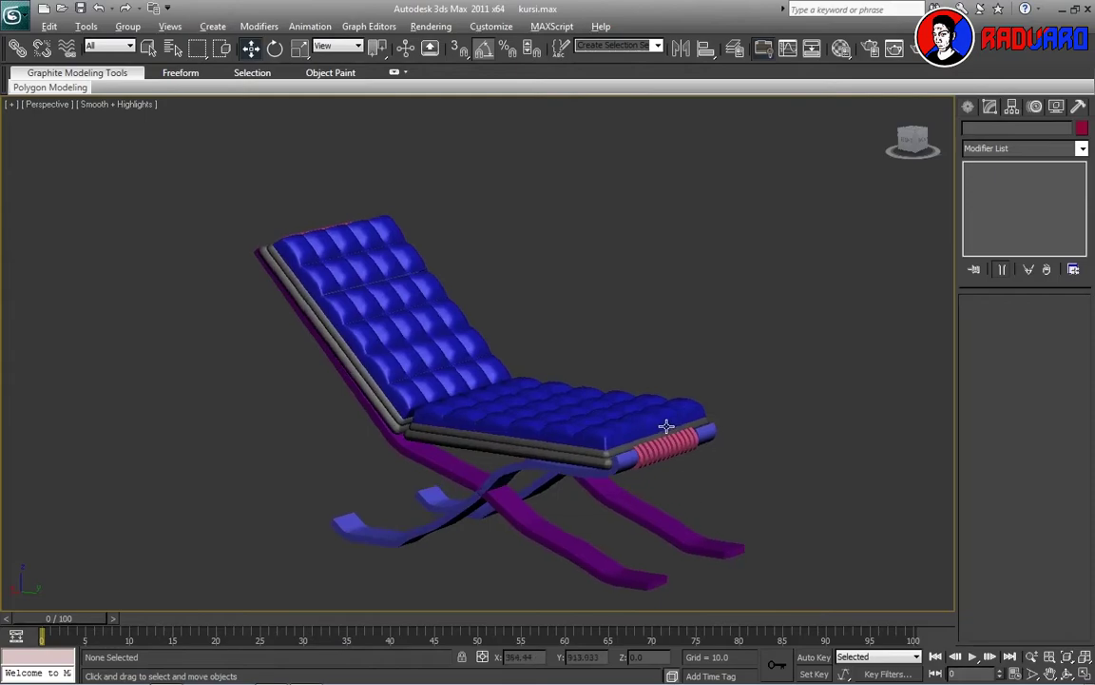
{"action": "mouse_move", "coordinate": [665, 428]}
{"action": "middle_mouse_down", "text": "alt"}
{"action": "mouse_move", "coordinate": [475, 427]}
{"action": "mouse_move", "coordinate": [665, 427]}
{"action": "mouse_move", "coordinate": [570, 408]}
{"action": "mouse_move", "coordinate": [570, 386]}
{"action": "mouse_move", "coordinate": [617, 395]}
{"action": "mouse_move", "coordinate": [611, 501]}
{"action": "mouse_move", "coordinate": [510, 385]}
{"action": "mouse_move", "coordinate": [592, 390]}
{"action": "mouse_move", "coordinate": [576, 396]}
{"action": "middle_mouse_up", "text": "alt"}
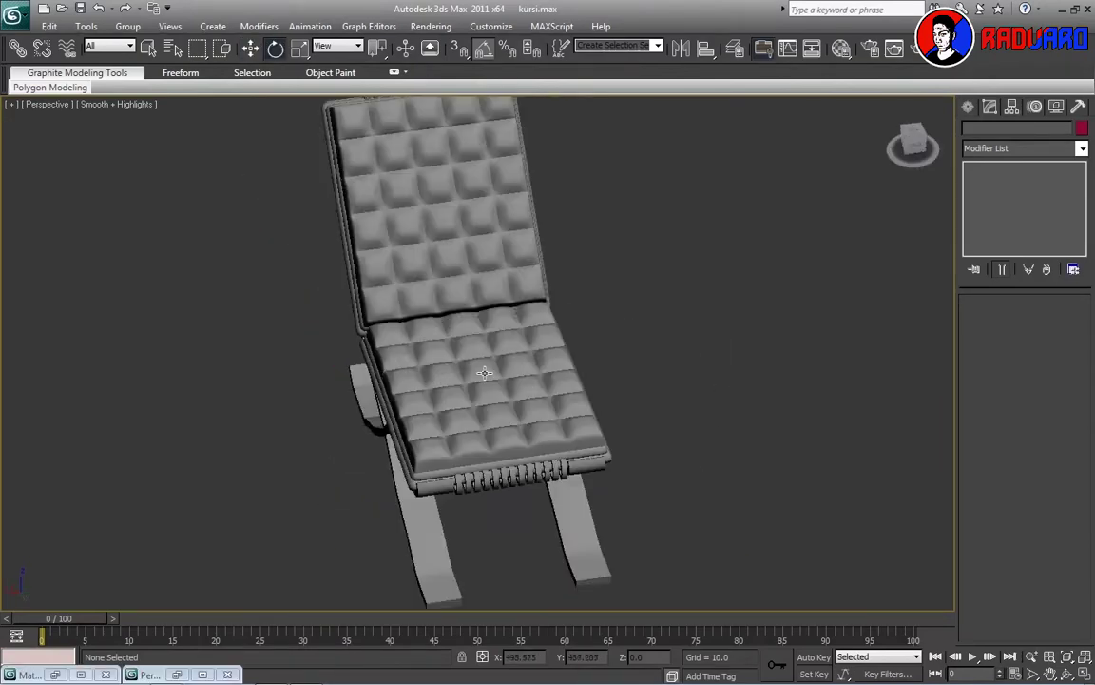
{"action": "mouse_move", "coordinate": [484, 367]}
{"action": "middle_mouse_down", "text": "alt"}
{"action": "mouse_move", "coordinate": [565, 330]}
{"action": "mouse_move", "coordinate": [542, 371]}
{"action": "middle_mouse_up", "text": "alt"}
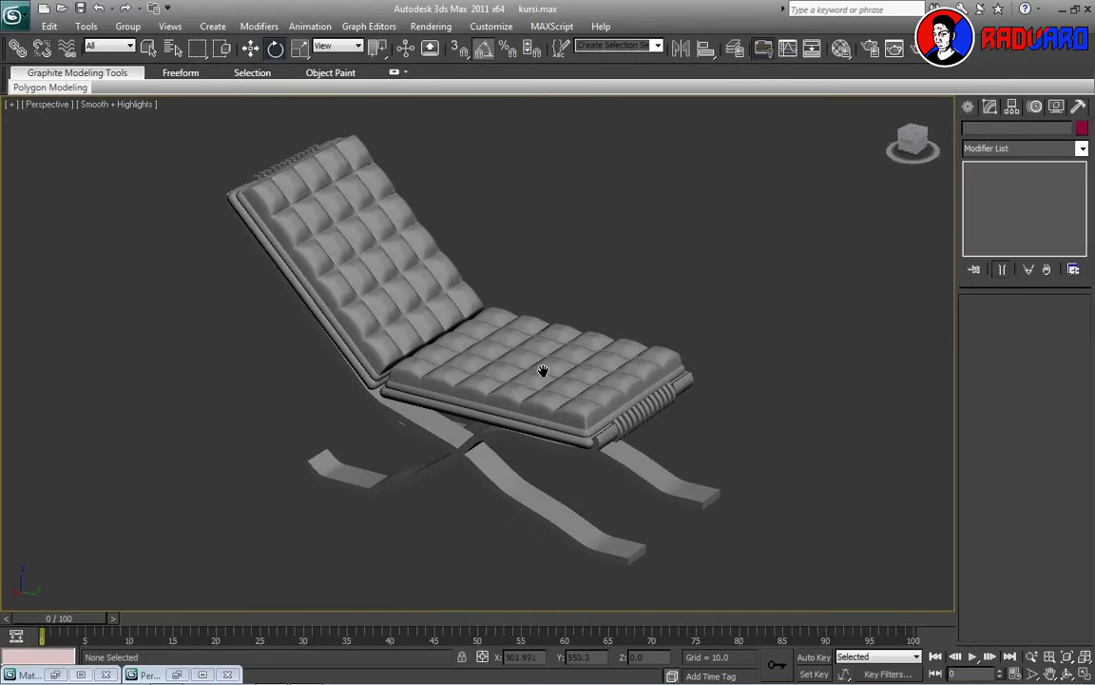
Open the Material Editor and select the chair's seat frame, base, and leg parts
{"action": "left_click", "coordinate": [833, 53]}
{"action": "left_click", "coordinate": [326, 332]}
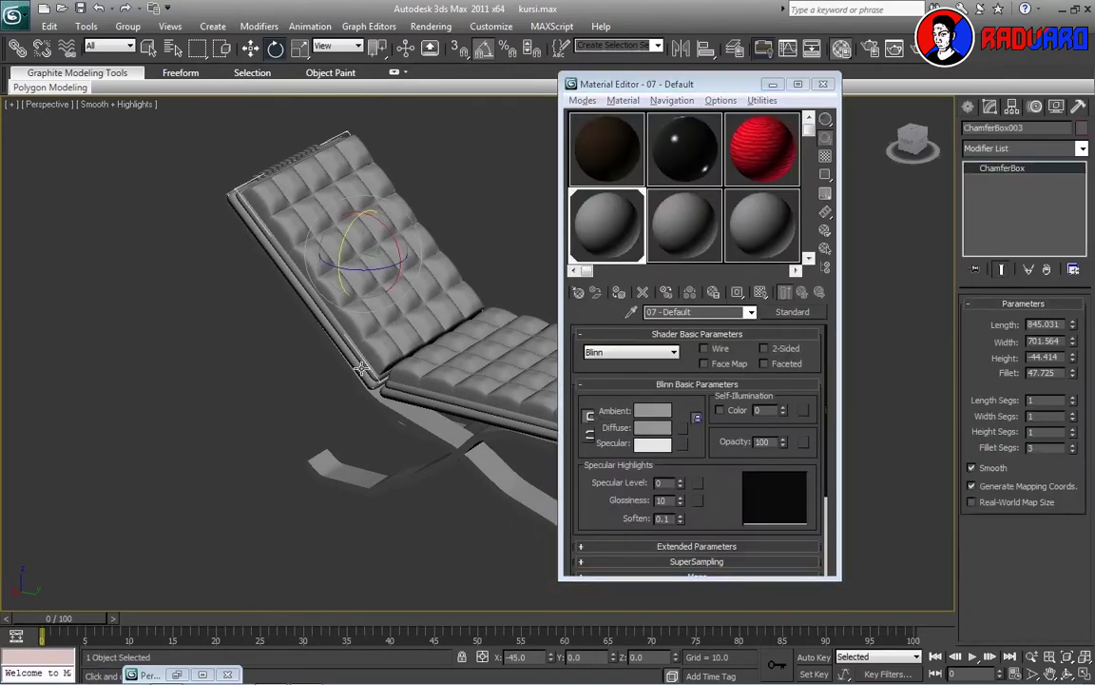
{"action": "left_click", "coordinate": [390, 358], "text": "ctrl"}
{"action": "left_click", "coordinate": [438, 406], "text": "ctrl"}
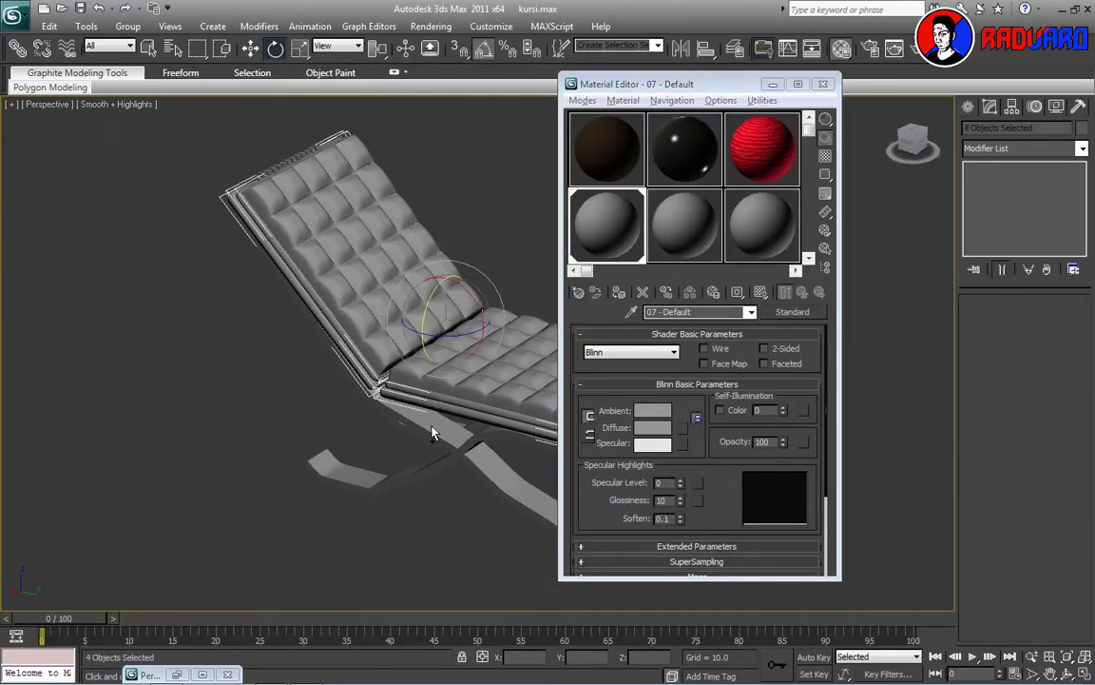
{"action": "left_click", "coordinate": [456, 443], "text": "ctrl"}
{"action": "mouse_move", "coordinate": [476, 439]}
{"action": "middle_mouse_down", "text": "alt"}
{"action": "mouse_move", "coordinate": [480, 395]}
{"action": "mouse_move", "coordinate": [365, 415]}
{"action": "middle_mouse_up", "text": "alt"}
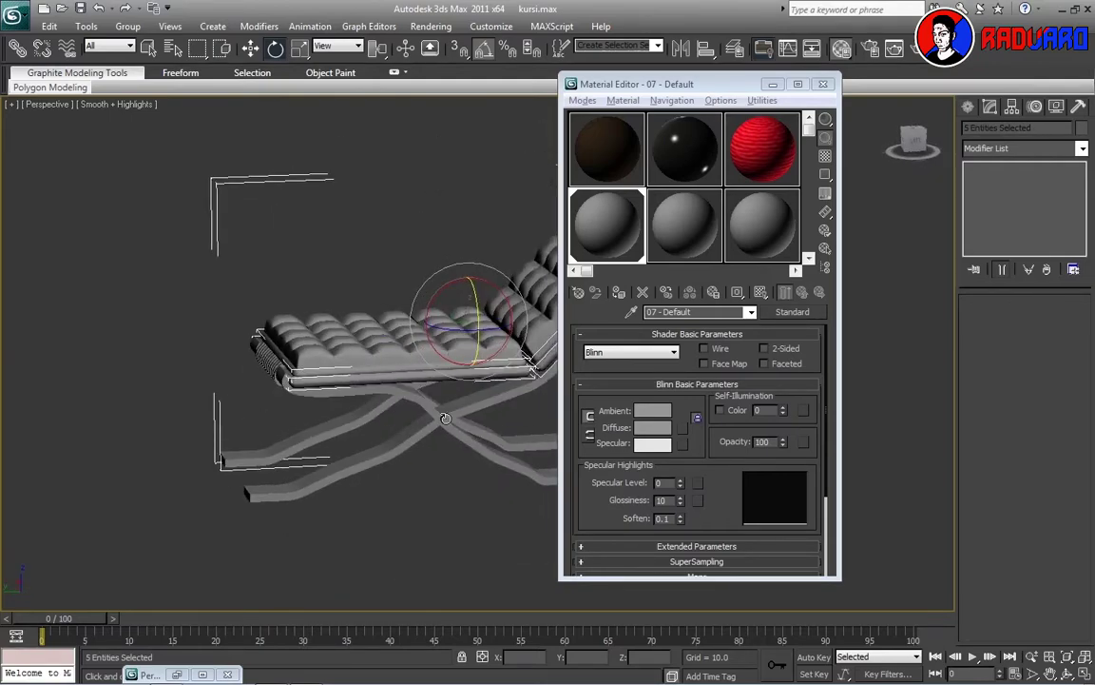
{"action": "middle_click_drag", "start_coordinate": [320, 479], "coordinate": [309, 514], "text": "alt"}
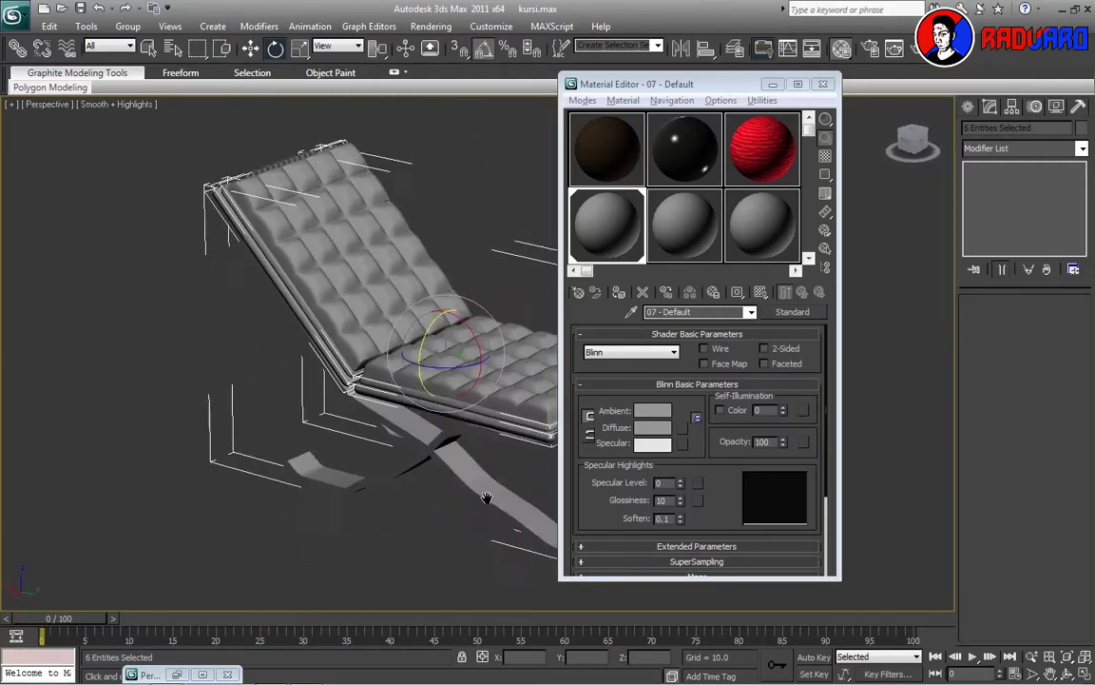
{"action": "left_click", "coordinate": [309, 513], "text": "ctrl"}
Drag the dark material slot onto the selected frame parts and the seat's front rail
{"action": "left_click_drag", "start_coordinate": [309, 513], "coordinate": [286, 449]}
{"action": "left_click", "coordinate": [509, 374]}
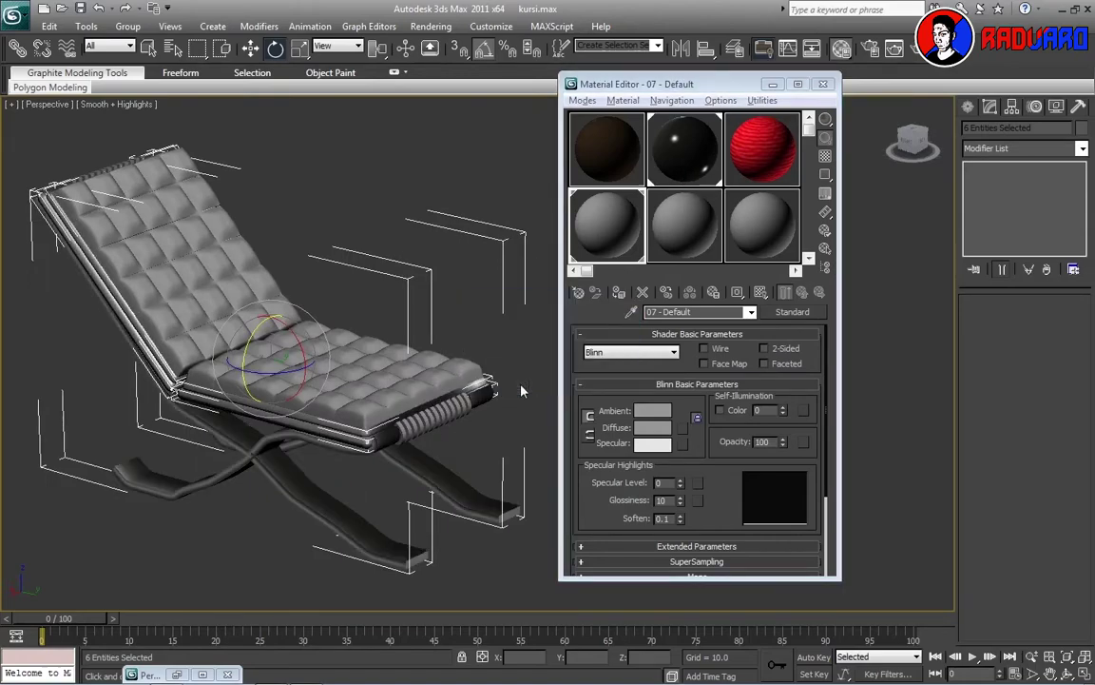
{"action": "mouse_move", "coordinate": [468, 345]}
{"action": "middle_mouse_down", "text": "alt"}
{"action": "mouse_move", "coordinate": [377, 355]}
{"action": "mouse_move", "coordinate": [371, 399]}
{"action": "middle_mouse_up", "text": "alt"}
{"action": "left_click", "coordinate": [376, 355]}
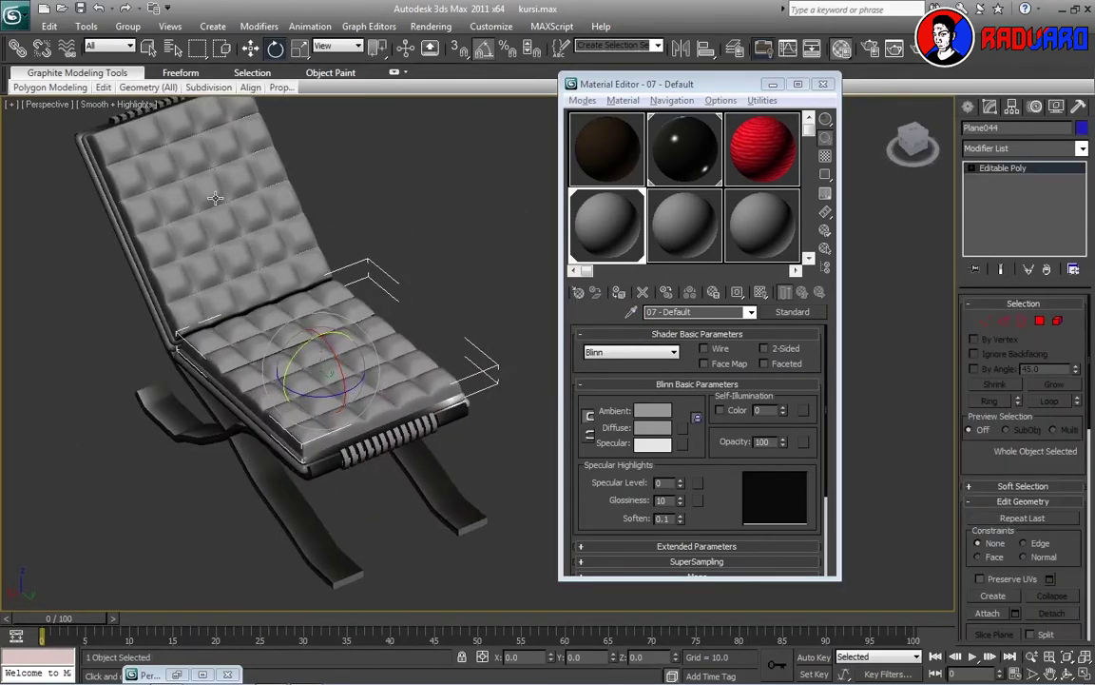
{"action": "left_click", "coordinate": [371, 400], "text": "ctrl"}
Move the material slots window aside and select a strap for its material
{"action": "scroll", "coordinate": [366, 409], "scroll_direction": "up", "scroll_amount": 3}
{"action": "scroll", "coordinate": [366, 409], "scroll_direction": "up", "scroll_amount": 3}
{"action": "scroll", "coordinate": [399, 363], "scroll_direction": "up", "scroll_amount": 3}
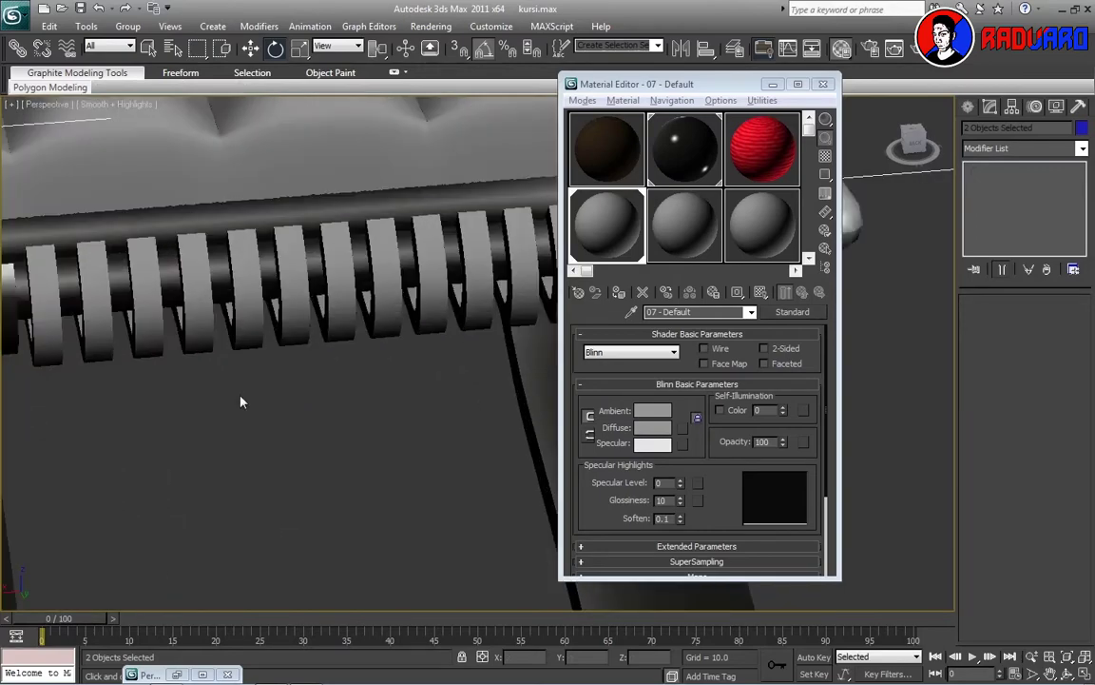
{"action": "scroll", "coordinate": [240, 399], "scroll_direction": "up", "scroll_amount": 1}
{"action": "left_click_drag", "start_coordinate": [645, 84], "coordinate": [881, 83]}
{"action": "scroll", "coordinate": [286, 314], "scroll_direction": "down", "scroll_amount": 2}
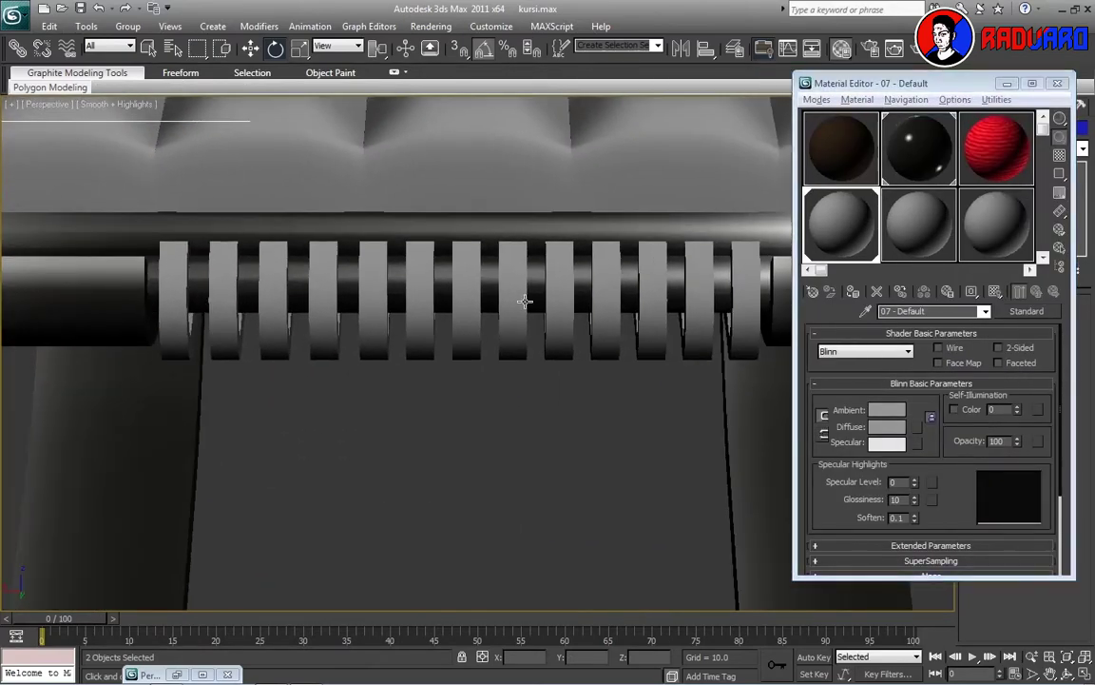
{"action": "scroll", "coordinate": [285, 314], "scroll_direction": "down", "scroll_amount": 2}
{"action": "left_click", "coordinate": [278, 317], "text": "ctrl"}
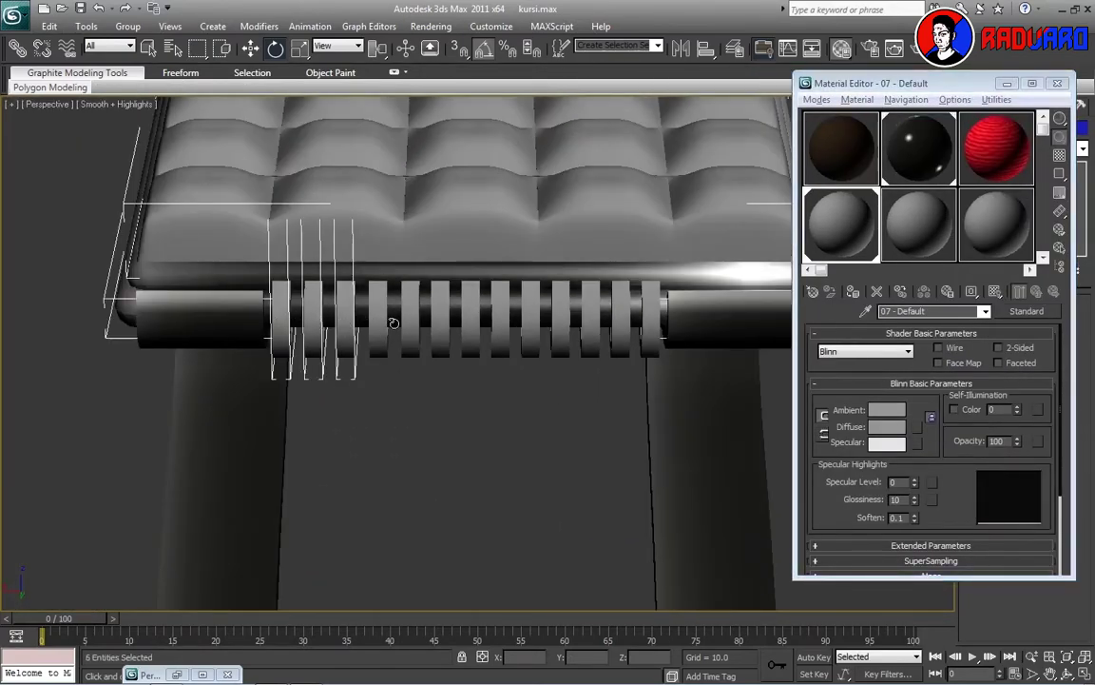
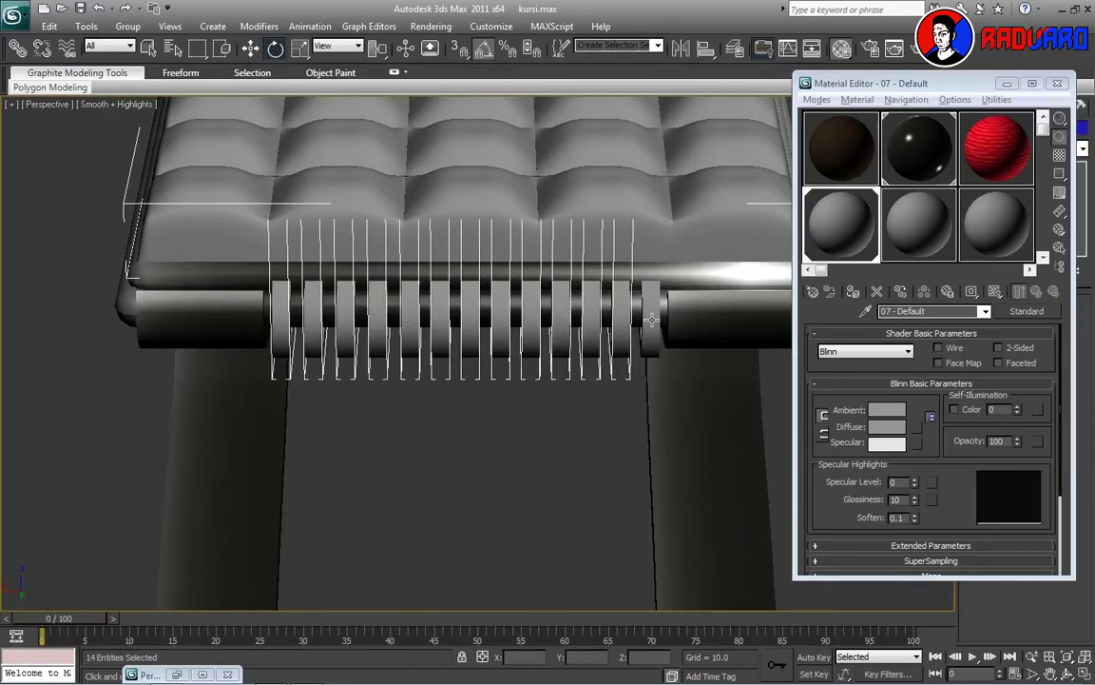
Assign the red material to the chair's cushions and close the Material Editor
{"action": "left_click_drag", "start_coordinate": [1000, 159], "coordinate": [483, 299]}
{"action": "left_click", "coordinate": [507, 376]}
{"action": "mouse_move", "coordinate": [507, 375]}
{"action": "middle_mouse_down", "text": "alt"}
{"action": "mouse_move", "coordinate": [527, 430]}
{"action": "mouse_move", "coordinate": [470, 375]}
{"action": "mouse_move", "coordinate": [614, 290]}
{"action": "mouse_move", "coordinate": [574, 379]}
{"action": "mouse_move", "coordinate": [636, 342]}
{"action": "mouse_move", "coordinate": [692, 329]}
{"action": "mouse_move", "coordinate": [433, 352]}
{"action": "middle_mouse_up", "text": "alt"}
{"action": "left_click", "coordinate": [614, 291]}
{"action": "key", "text": "m"}
Draw a large floor plane around the chair and lower it to about -505 on Z
{"action": "left_click", "coordinate": [1055, 267]}
{"action": "left_click_drag", "start_coordinate": [157, 246], "coordinate": [863, 530]}
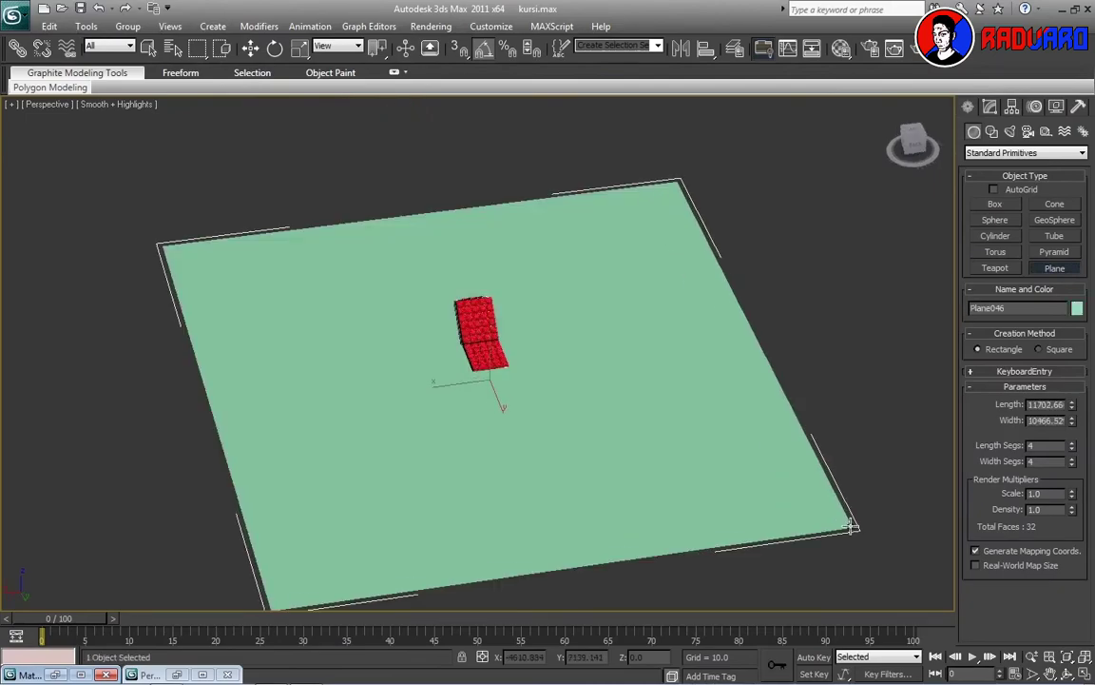
{"action": "key", "text": "w"}
{"action": "mouse_move", "coordinate": [490, 339]}
{"action": "middle_mouse_down", "text": "alt"}
{"action": "mouse_move", "coordinate": [542, 315]}
{"action": "mouse_move", "coordinate": [604, 357]}
{"action": "mouse_move", "coordinate": [391, 403]}
{"action": "mouse_move", "coordinate": [521, 413]}
{"action": "mouse_move", "coordinate": [532, 326]}
{"action": "middle_mouse_up", "text": "alt"}
{"action": "mouse_move", "coordinate": [521, 334]}
{"action": "left_mouse_down"}
{"action": "mouse_move", "coordinate": [530, 320]}
{"action": "mouse_move", "coordinate": [452, 338]}
{"action": "left_mouse_up"}
{"action": "scroll", "coordinate": [452, 337], "scroll_direction": "up", "scroll_amount": 5}
{"action": "scroll", "coordinate": [409, 390], "scroll_direction": "down", "scroll_amount": 5}
Set the floor plane's width to 11481.55 and move it under the chair
{"action": "key", "text": "alt+q"}
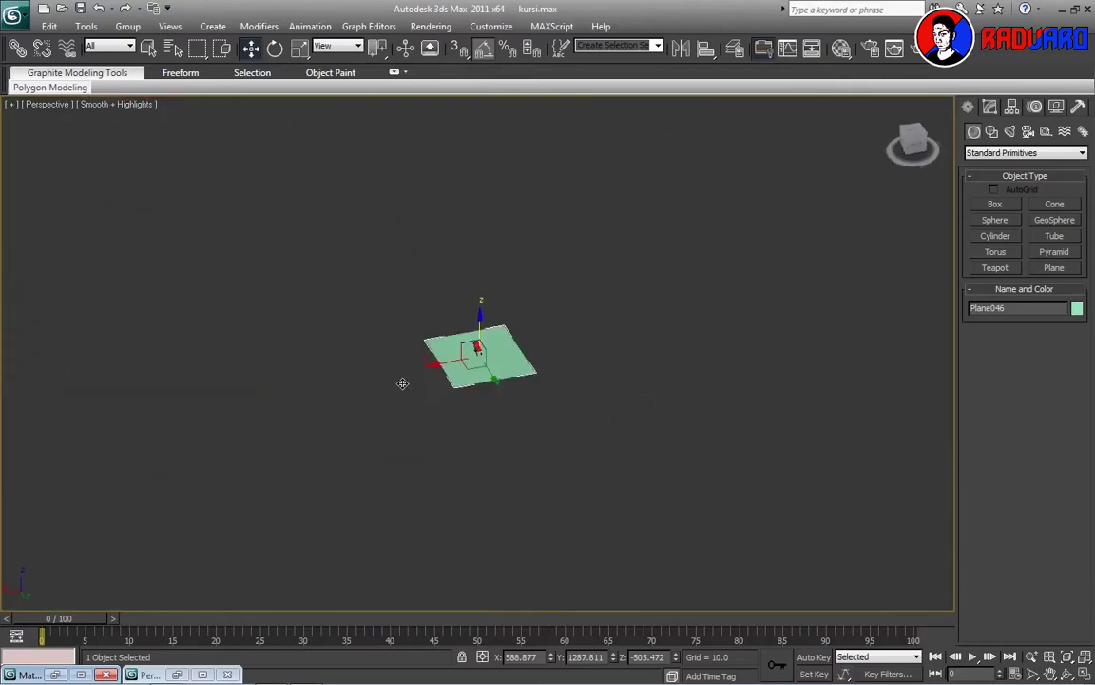
{"action": "left_click", "coordinate": [991, 106]}
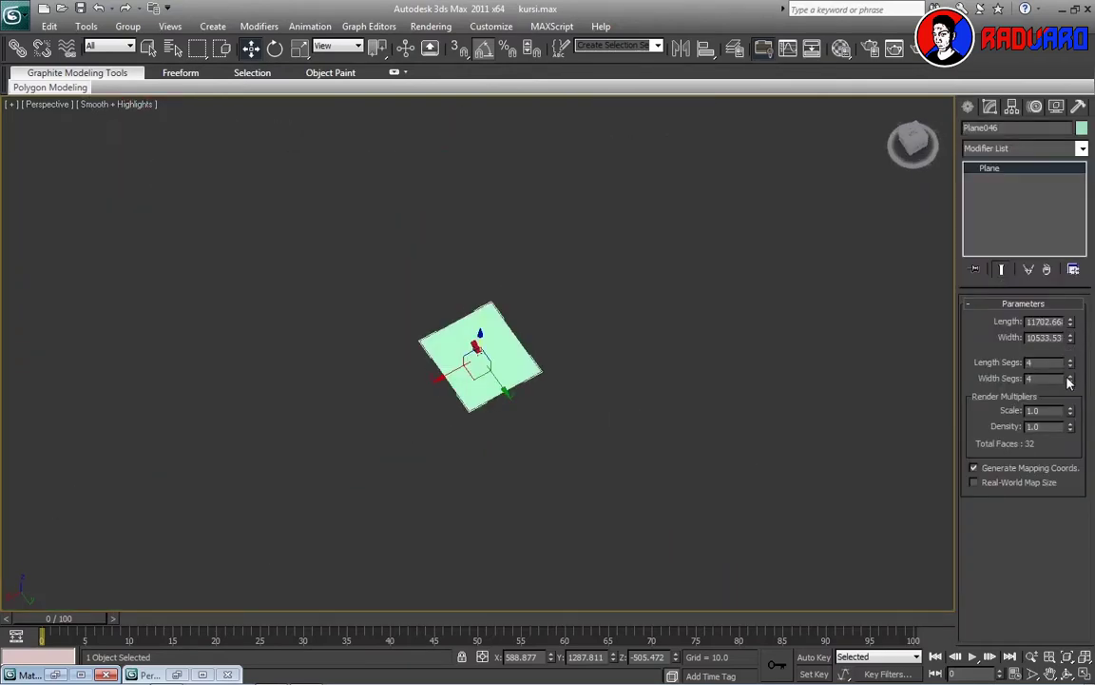
{"action": "left_click_drag", "start_coordinate": [1070, 338], "coordinate": [1069, 330]}
{"action": "left_click_drag", "start_coordinate": [480, 362], "coordinate": [421, 342]}
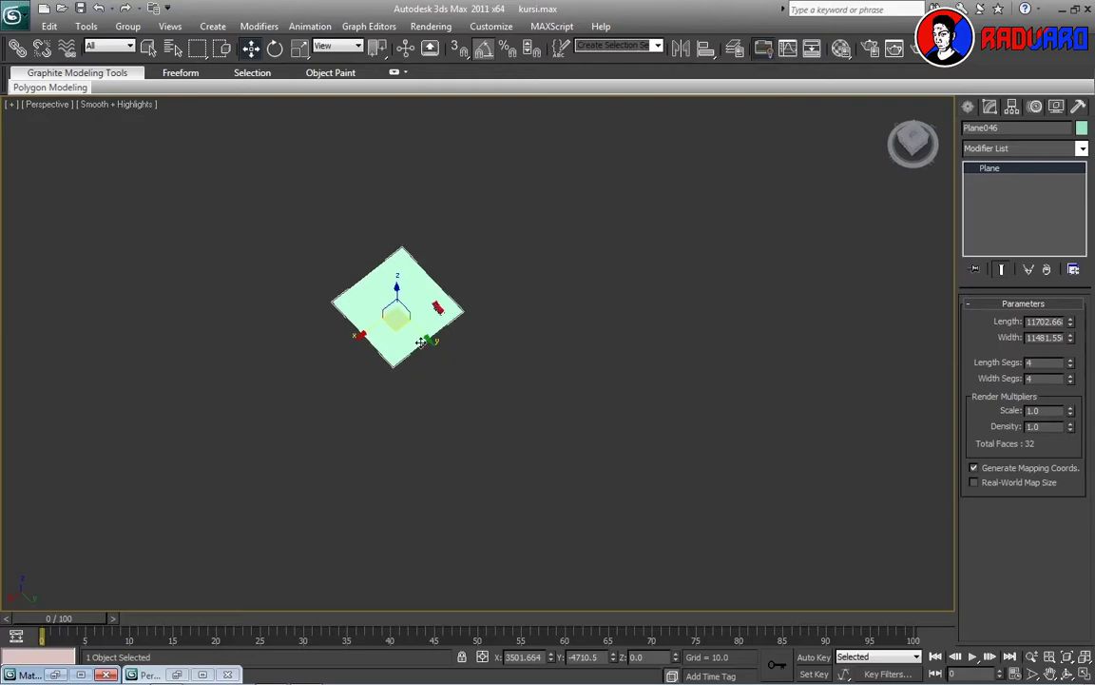
{"action": "middle_click_drag", "start_coordinate": [421, 342], "coordinate": [518, 393]}
{"action": "scroll", "coordinate": [518, 393], "scroll_direction": "up", "scroll_amount": 3}
{"action": "scroll", "coordinate": [498, 408], "scroll_direction": "up", "scroll_amount": 5}
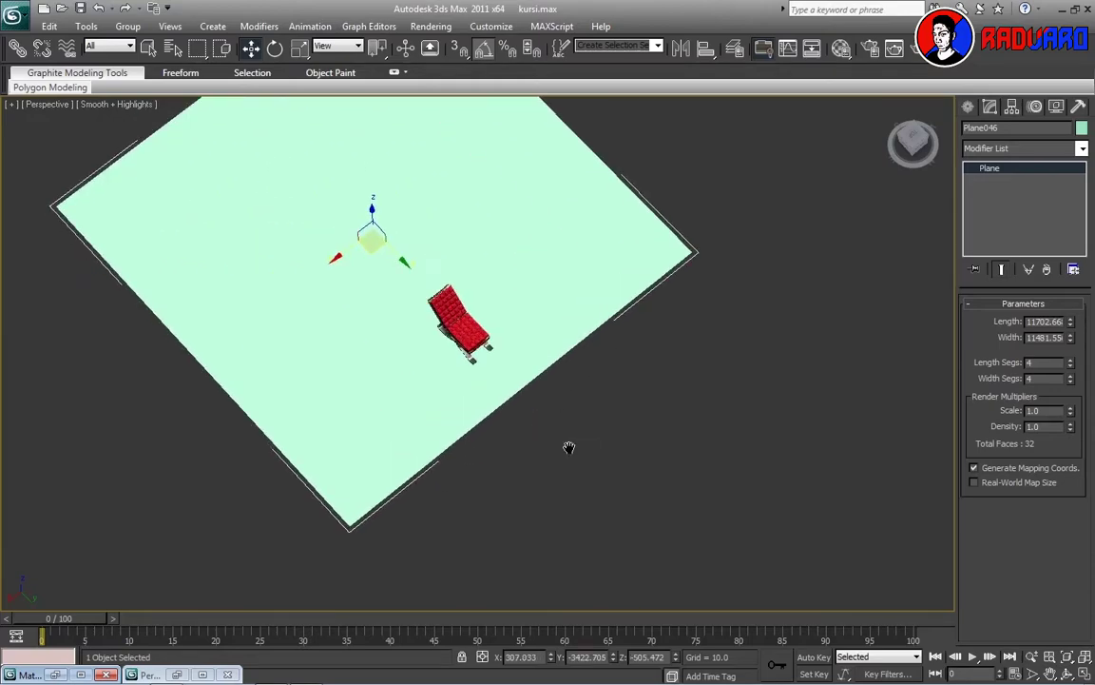
{"action": "left_click_drag", "start_coordinate": [372, 239], "coordinate": [471, 335]}
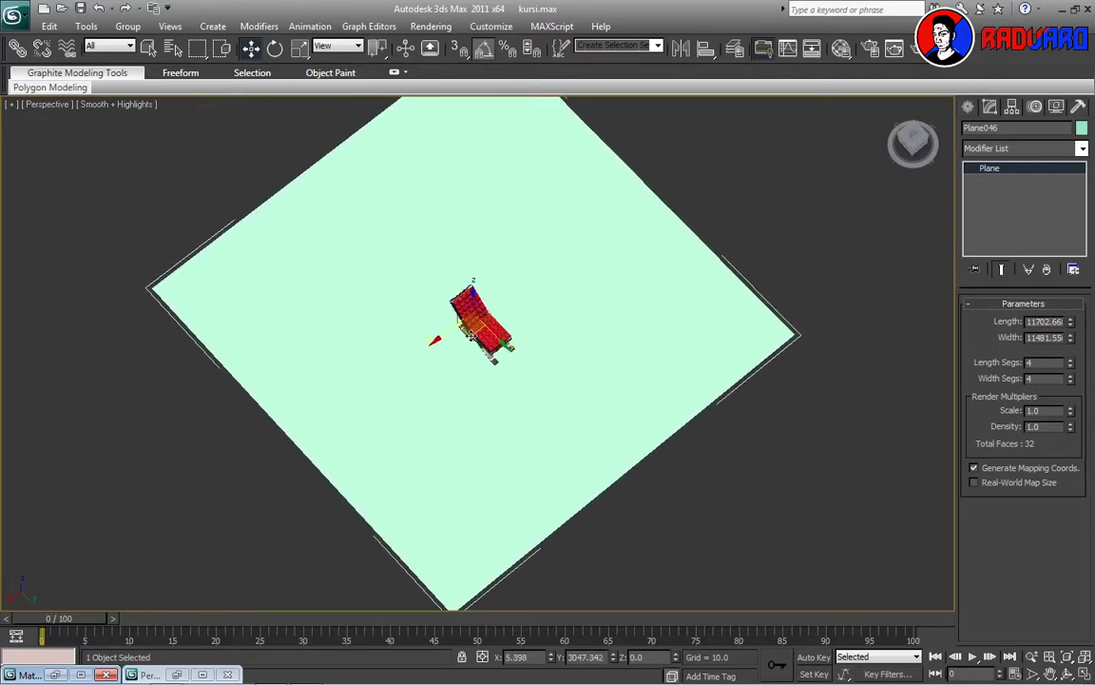
{"action": "middle_click_drag", "start_coordinate": [471, 335], "coordinate": [526, 349], "text": "alt"}
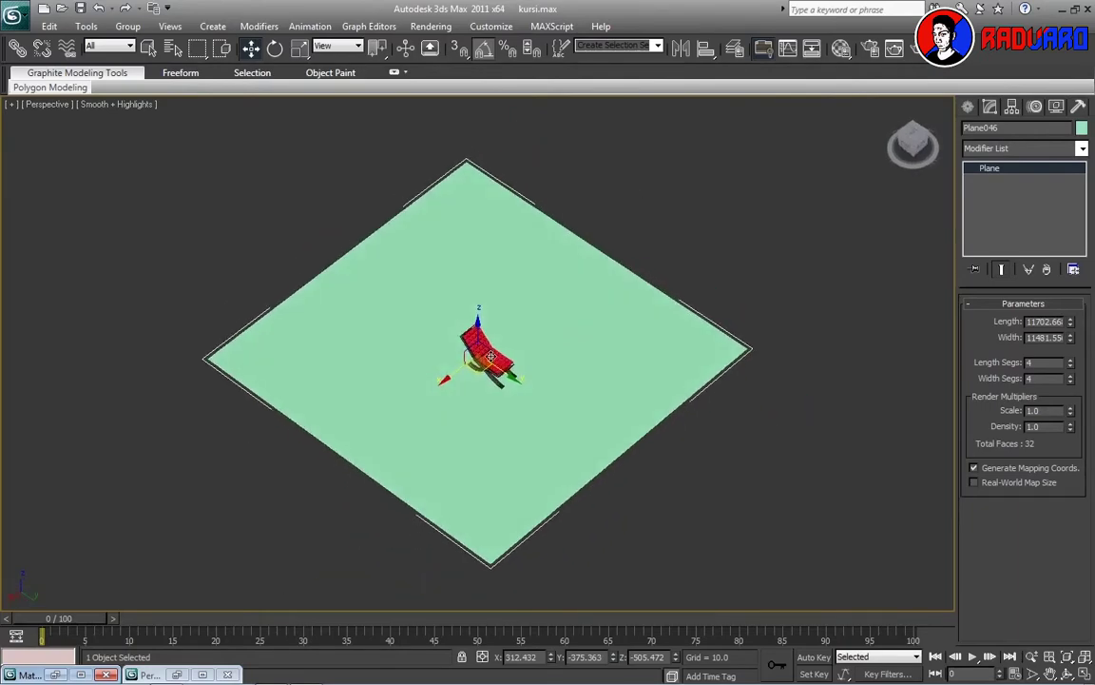
{"action": "scroll", "coordinate": [526, 349], "scroll_direction": "up", "scroll_amount": 5}
{"action": "scroll", "coordinate": [495, 361], "scroll_direction": "down", "scroll_amount": 1}
{"action": "scroll", "coordinate": [481, 343], "scroll_direction": "down", "scroll_amount": 2}
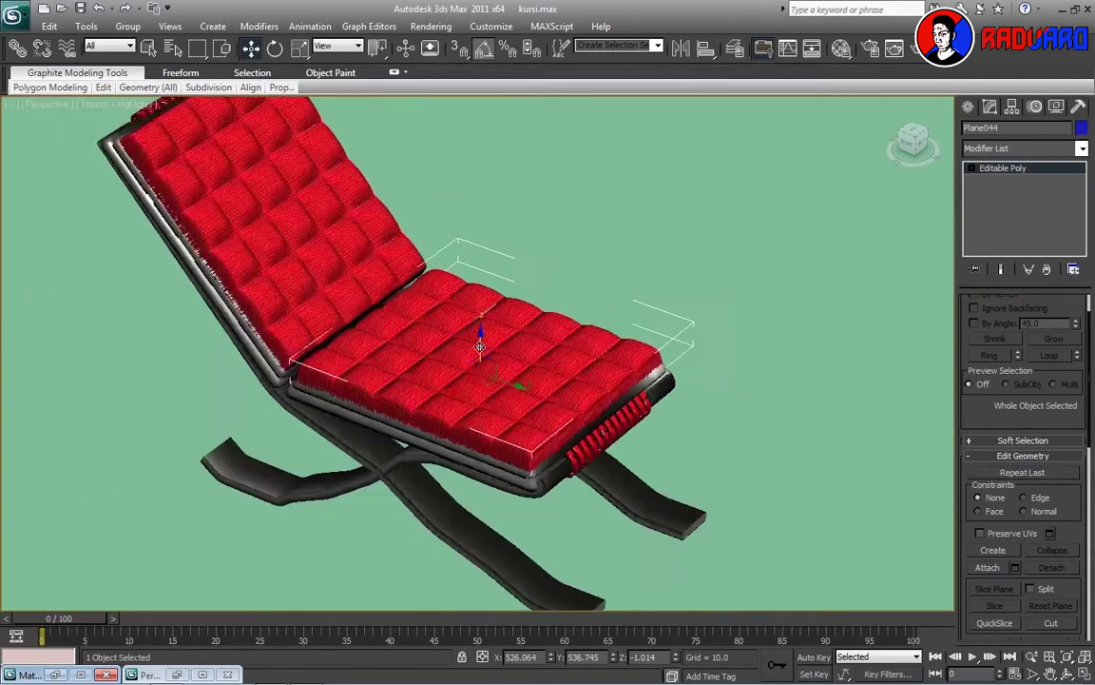
{"action": "scroll", "coordinate": [480, 347], "scroll_direction": "down", "scroll_amount": 2}
{"action": "scroll", "coordinate": [479, 347], "scroll_direction": "down", "scroll_amount": 3}
{"action": "mouse_move", "coordinate": [480, 347]}
{"action": "middle_mouse_down", "text": "alt"}
{"action": "mouse_move", "coordinate": [468, 292]}
{"action": "mouse_move", "coordinate": [450, 299]}
{"action": "middle_mouse_up", "text": "alt"}
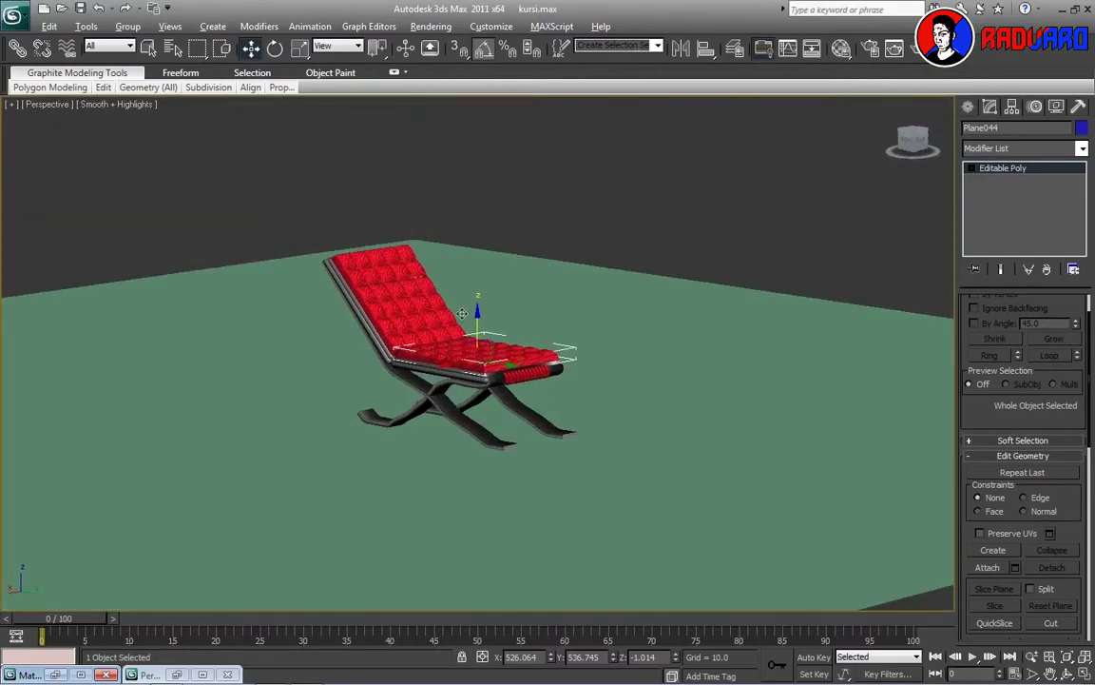
Scale the floor plane down uniformly and reposition it beneath the chair near X 1927, Y 1611
{"action": "left_click", "coordinate": [418, 523]}
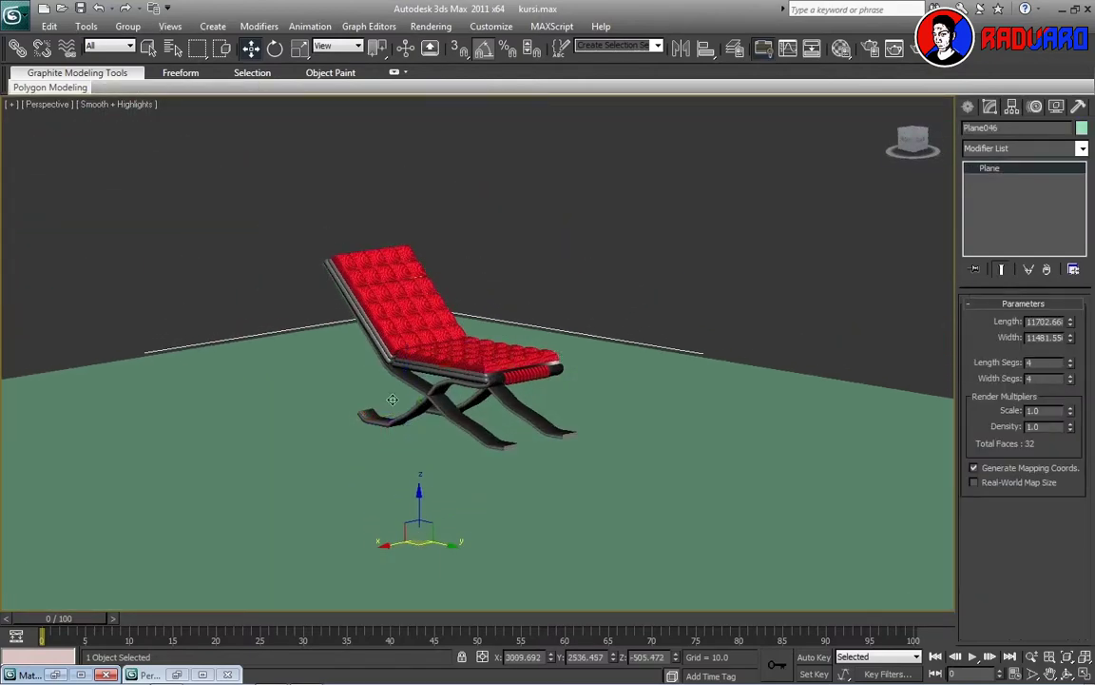
{"action": "key", "text": "r"}
{"action": "left_click_drag", "start_coordinate": [419, 531], "coordinate": [418, 591]}
{"action": "mouse_move", "coordinate": [419, 591]}
{"action": "middle_mouse_down", "text": "alt"}
{"action": "mouse_move", "coordinate": [418, 570]}
{"action": "mouse_move", "coordinate": [494, 535]}
{"action": "mouse_move", "coordinate": [435, 560]}
{"action": "mouse_move", "coordinate": [390, 526]}
{"action": "middle_mouse_up", "text": "alt"}
{"action": "left_click", "coordinate": [250, 50]}
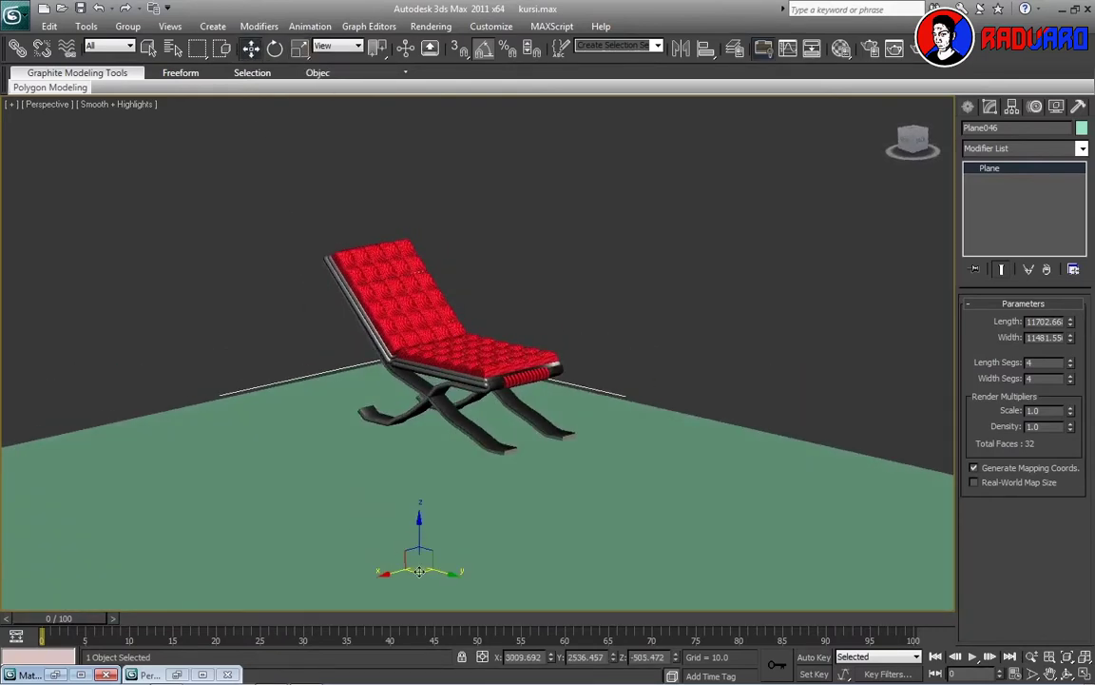
{"action": "mouse_move", "coordinate": [418, 570]}
{"action": "left_mouse_down"}
{"action": "mouse_move", "coordinate": [421, 509]}
{"action": "mouse_move", "coordinate": [448, 526]}
{"action": "mouse_move", "coordinate": [420, 506]}
{"action": "mouse_move", "coordinate": [452, 465]}
{"action": "mouse_move", "coordinate": [438, 483]}
{"action": "left_mouse_up"}
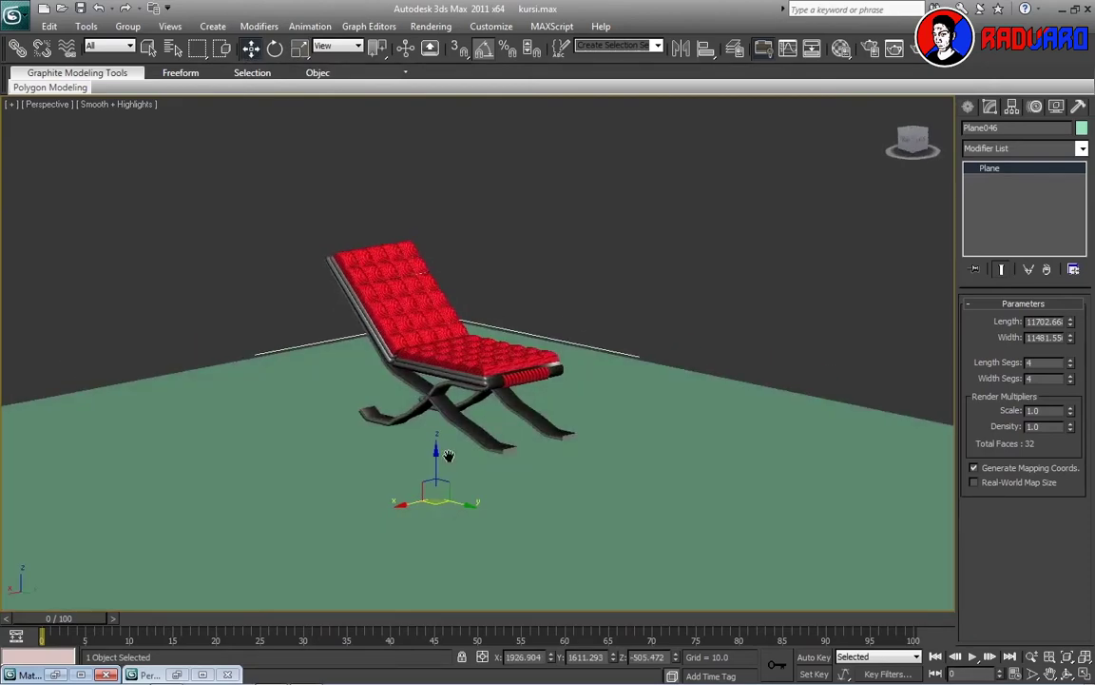
{"action": "middle_click_drag", "start_coordinate": [435, 459], "coordinate": [509, 436], "text": "alt"}
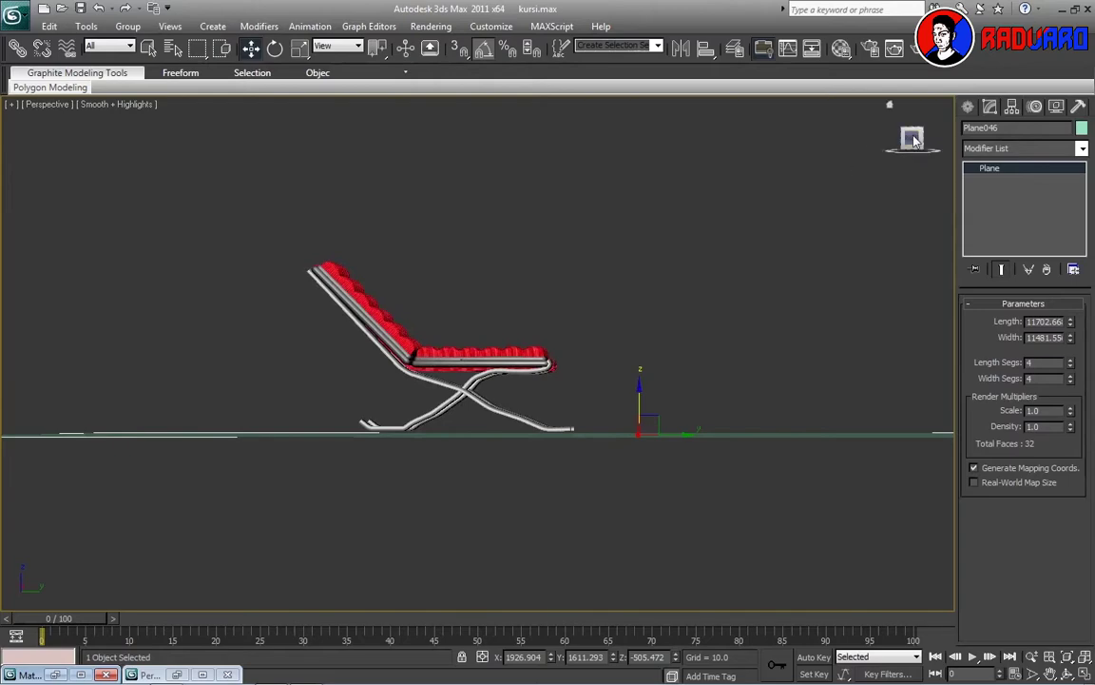
{"action": "mouse_move", "coordinate": [637, 388]}
{"action": "middle_mouse_down", "text": "alt"}
{"action": "mouse_move", "coordinate": [614, 318]}
{"action": "mouse_move", "coordinate": [573, 302]}
{"action": "middle_mouse_up", "text": "alt"}
{"action": "key", "text": "u"}
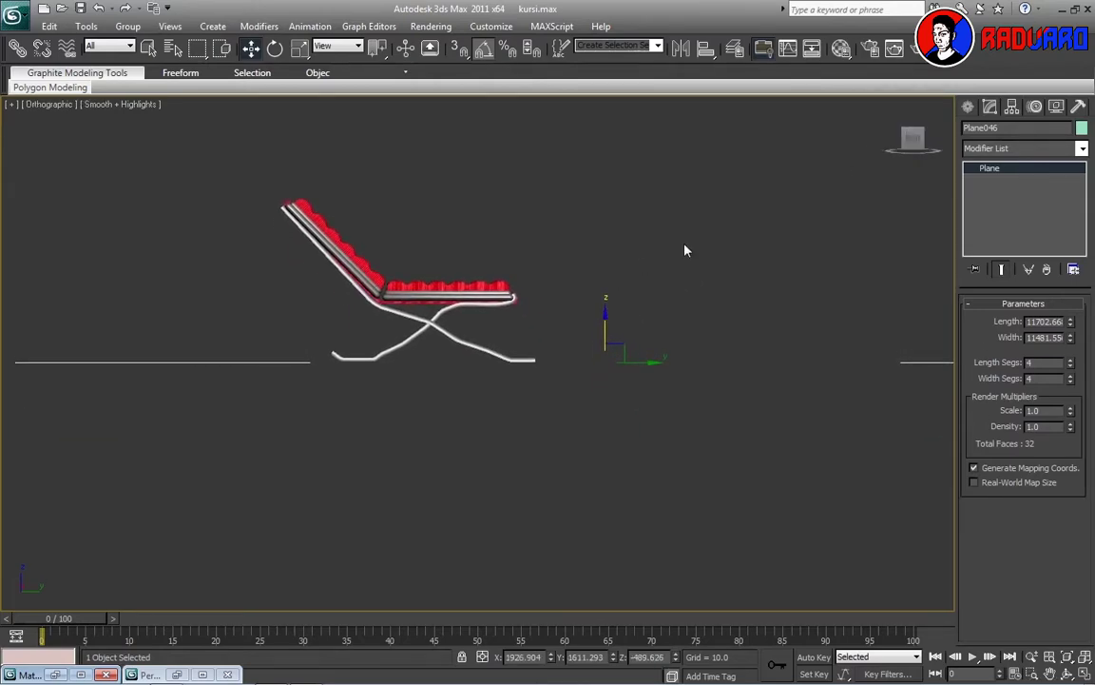
{"action": "mouse_move", "coordinate": [684, 248]}
{"action": "middle_mouse_down", "text": "alt"}
{"action": "mouse_move", "coordinate": [652, 273]}
{"action": "mouse_move", "coordinate": [722, 291]}
{"action": "mouse_move", "coordinate": [731, 334]}
{"action": "middle_mouse_up", "text": "alt"}
{"action": "key", "text": "shift+z"}
{"action": "scroll", "coordinate": [731, 334], "scroll_direction": "down", "scroll_amount": 3}
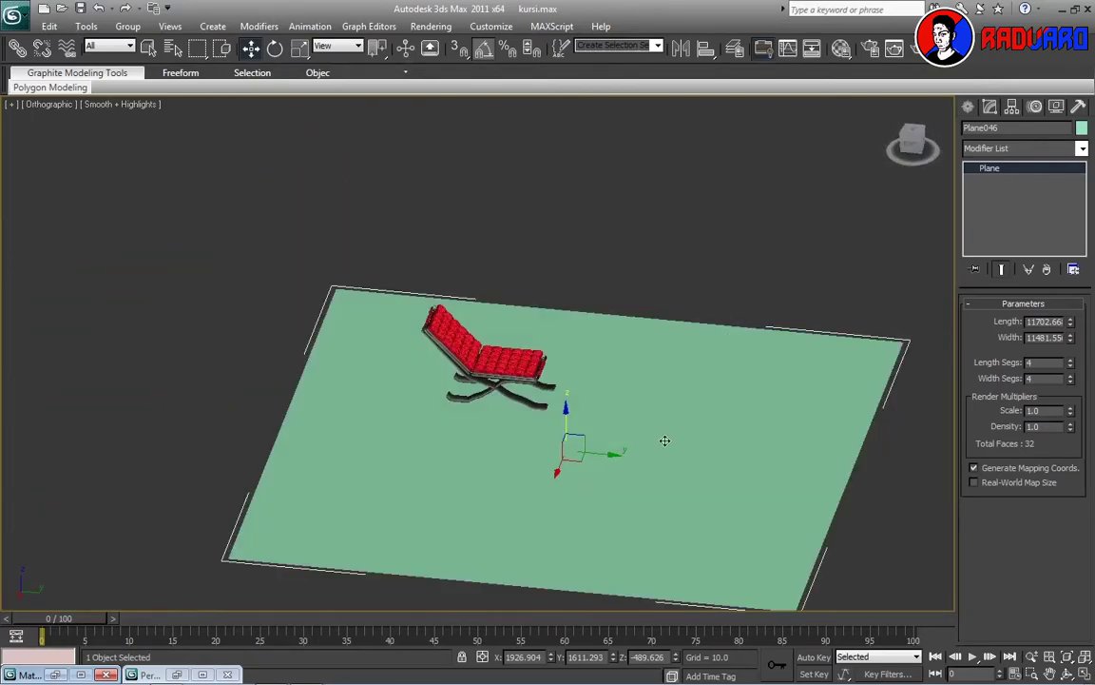
{"action": "key", "text": "p"}
{"action": "key", "text": "e"}
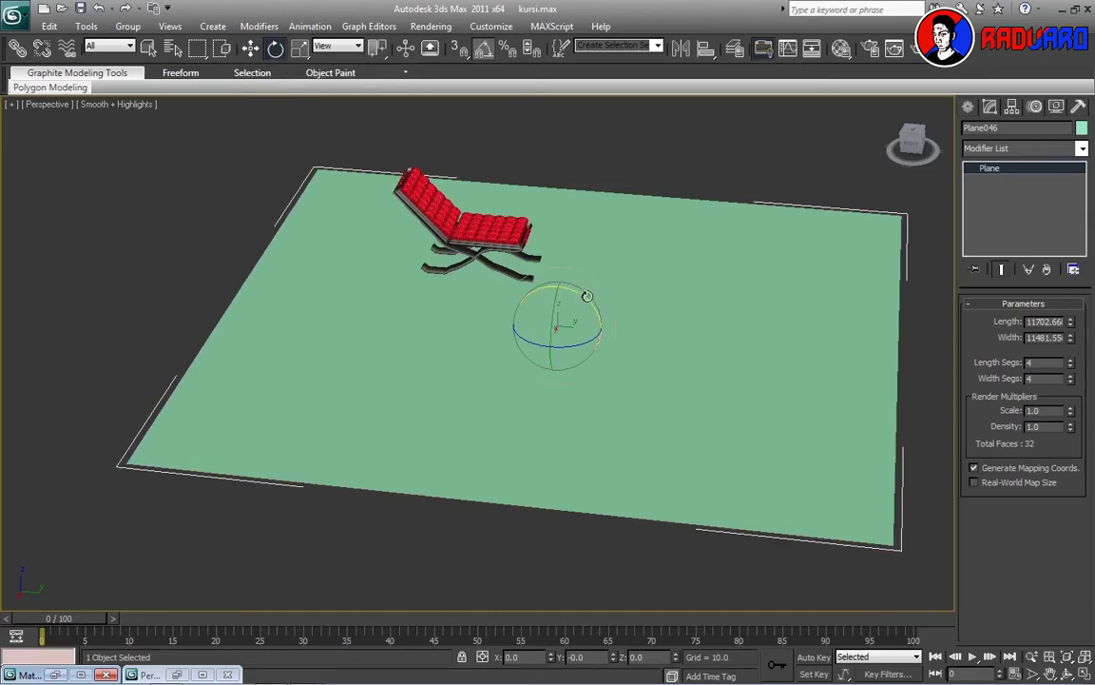
{"action": "left_click_drag", "start_coordinate": [583, 291], "coordinate": [531, 258]}
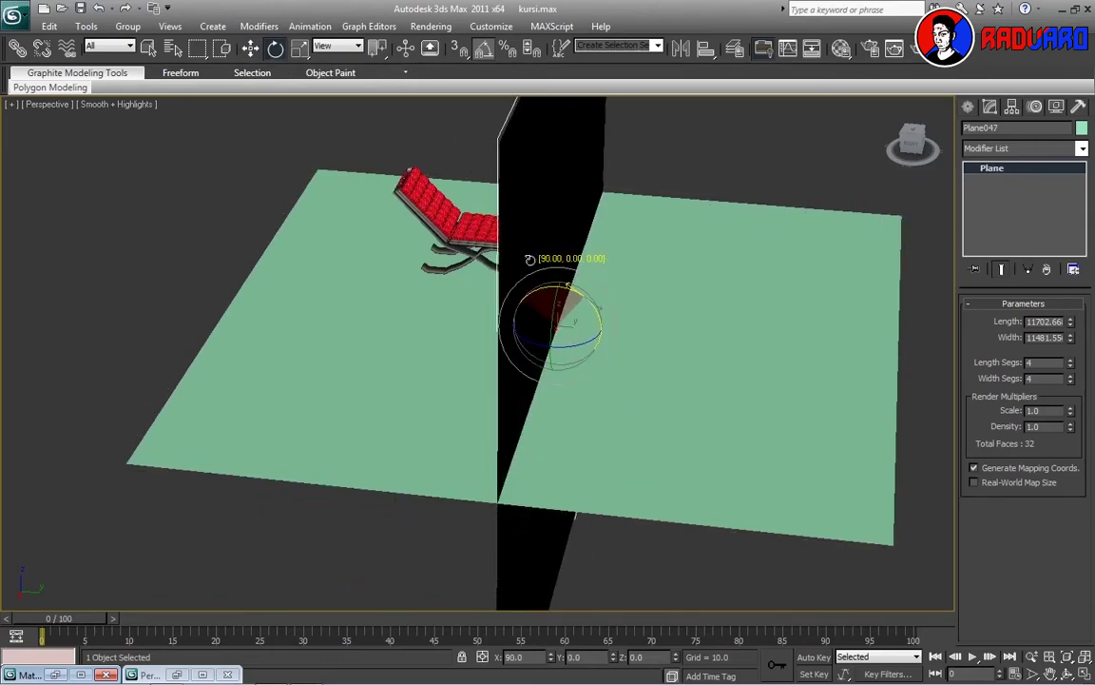
{"action": "key", "text": "Return"}
{"action": "key", "text": "w"}
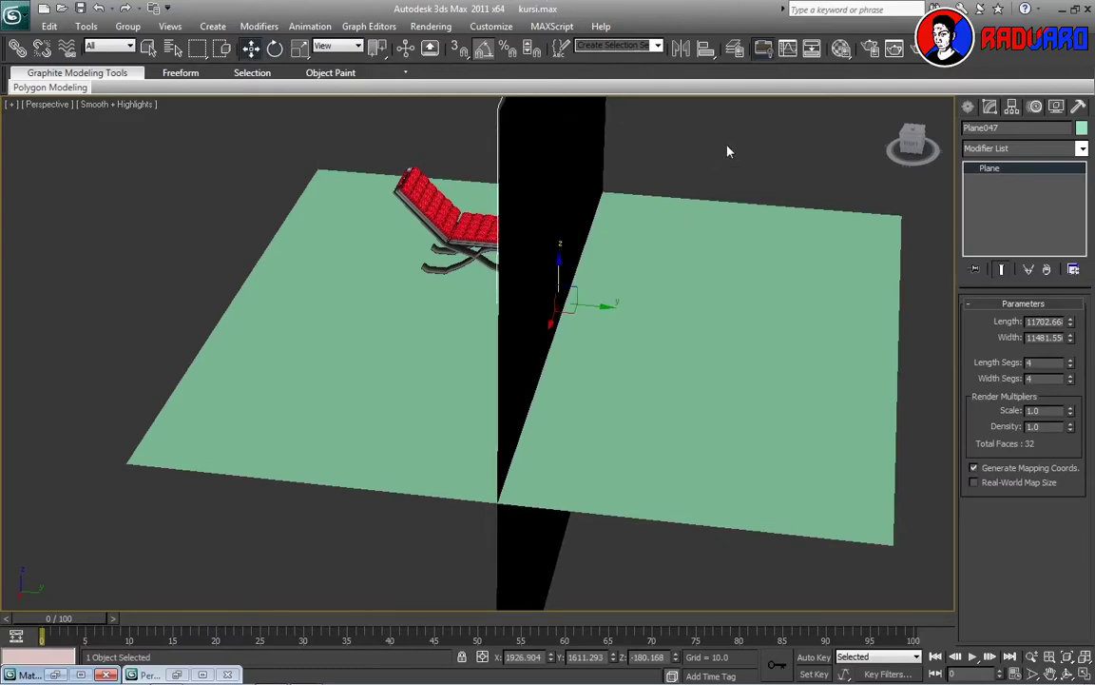
{"action": "key", "text": "ctrl+z"}
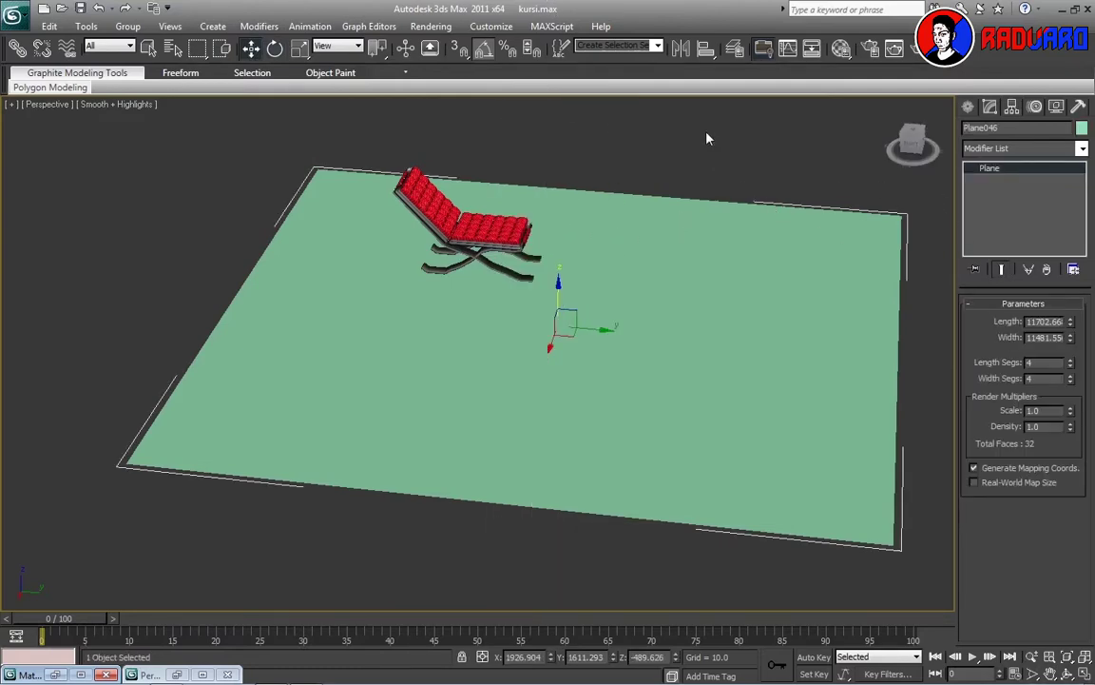
{"action": "mouse_move", "coordinate": [707, 139]}
{"action": "middle_mouse_down", "text": "alt"}
{"action": "mouse_move", "coordinate": [552, 232]}
{"action": "mouse_move", "coordinate": [613, 215]}
{"action": "middle_mouse_up", "text": "alt"}
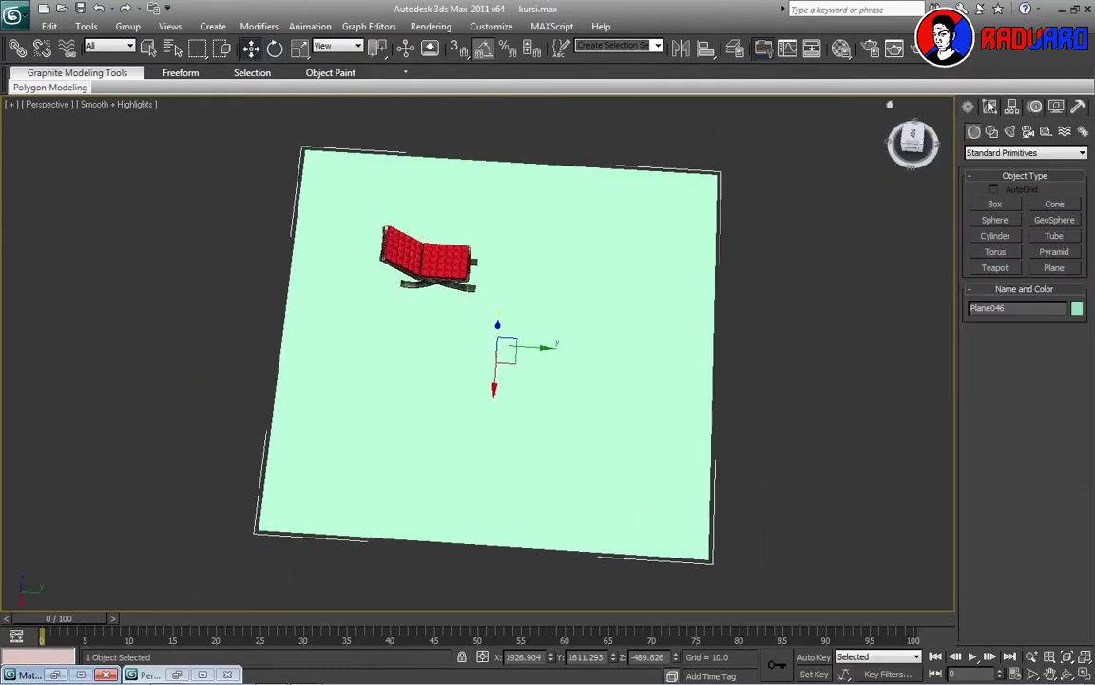
In Top view, draw an AEC wall from the floor plane's top-left to top-right corner
{"action": "left_click", "coordinate": [986, 153]}
{"action": "left_click", "coordinate": [989, 244]}
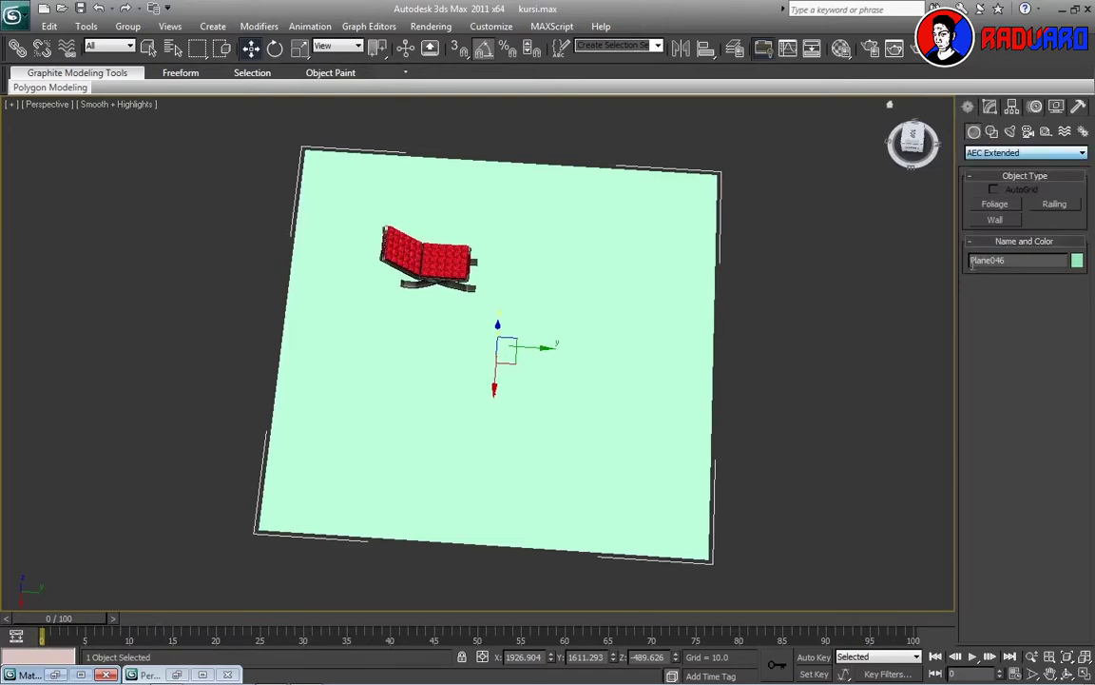
{"action": "left_click", "coordinate": [996, 220]}
{"action": "mouse_move", "coordinate": [441, 171]}
{"action": "middle_mouse_down", "text": "alt"}
{"action": "mouse_move", "coordinate": [868, 122]}
{"action": "mouse_move", "coordinate": [783, 194]}
{"action": "middle_mouse_up", "text": "alt"}
{"action": "left_click", "coordinate": [912, 138]}
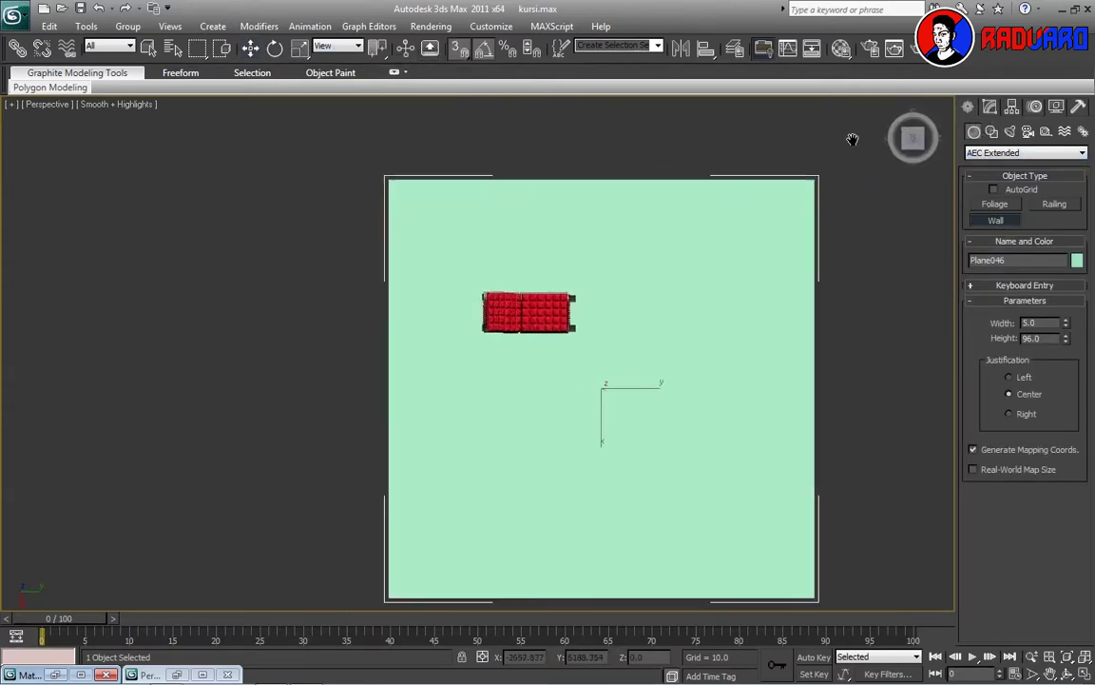
{"action": "left_click", "coordinate": [386, 155]}
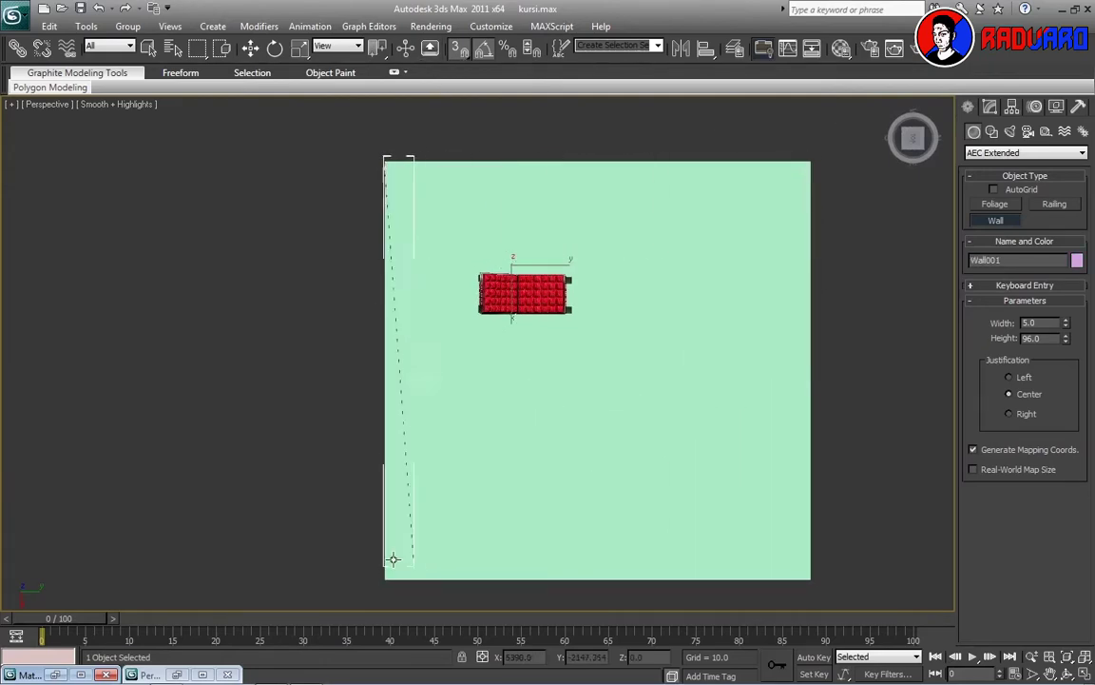
{"action": "left_click", "coordinate": [811, 161]}
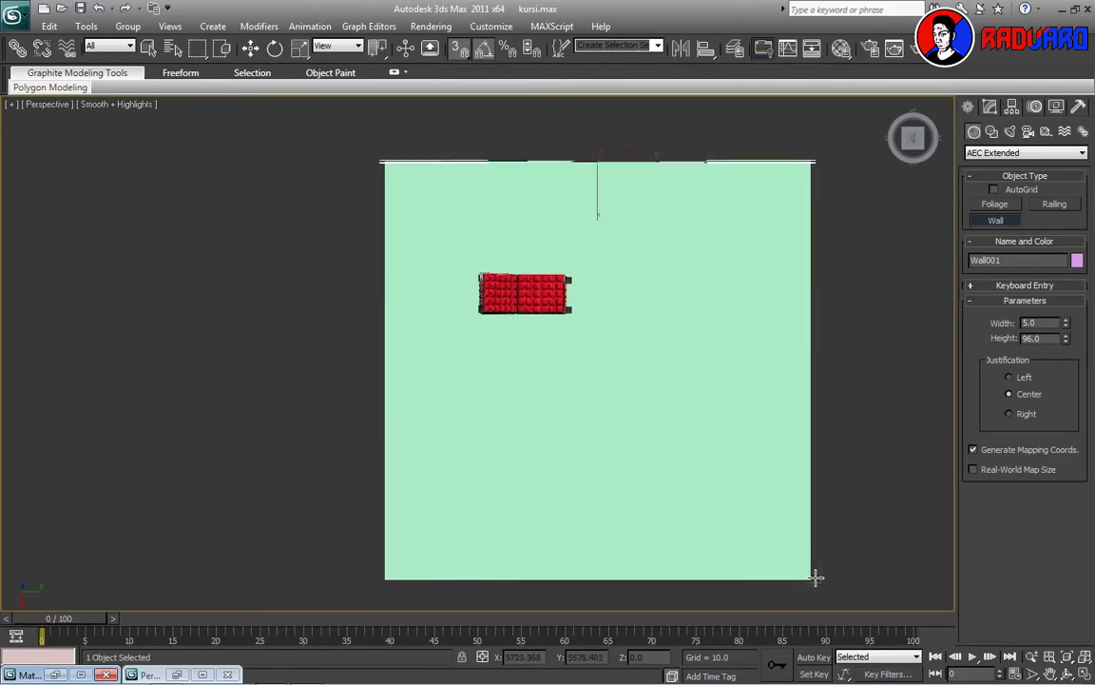
{"action": "middle_click_drag", "start_coordinate": [816, 576], "coordinate": [652, 380]}
{"action": "scroll", "coordinate": [582, 536], "scroll_direction": "up", "scroll_amount": 3}
{"action": "mouse_move", "coordinate": [582, 535]}
{"action": "middle_mouse_down", "text": "alt"}
{"action": "mouse_move", "coordinate": [592, 472]}
{"action": "mouse_move", "coordinate": [524, 419]}
{"action": "mouse_move", "coordinate": [523, 472]}
{"action": "middle_mouse_up", "text": "alt"}
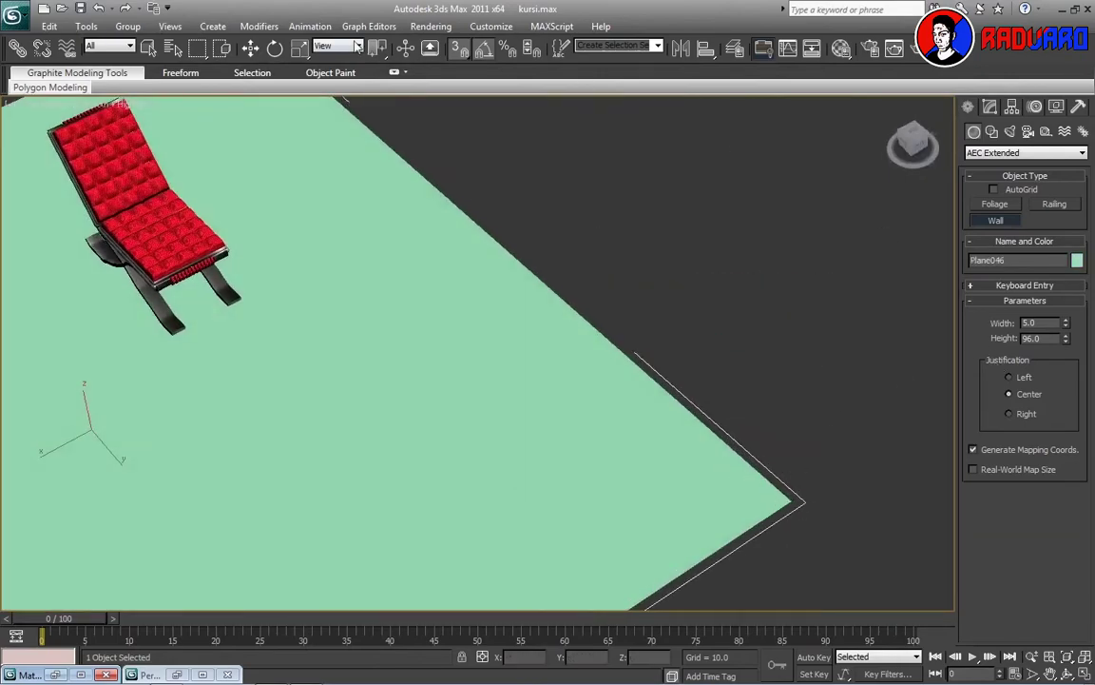
Turn off all snap types in the snap settings
{"action": "right_click", "coordinate": [464, 53]}
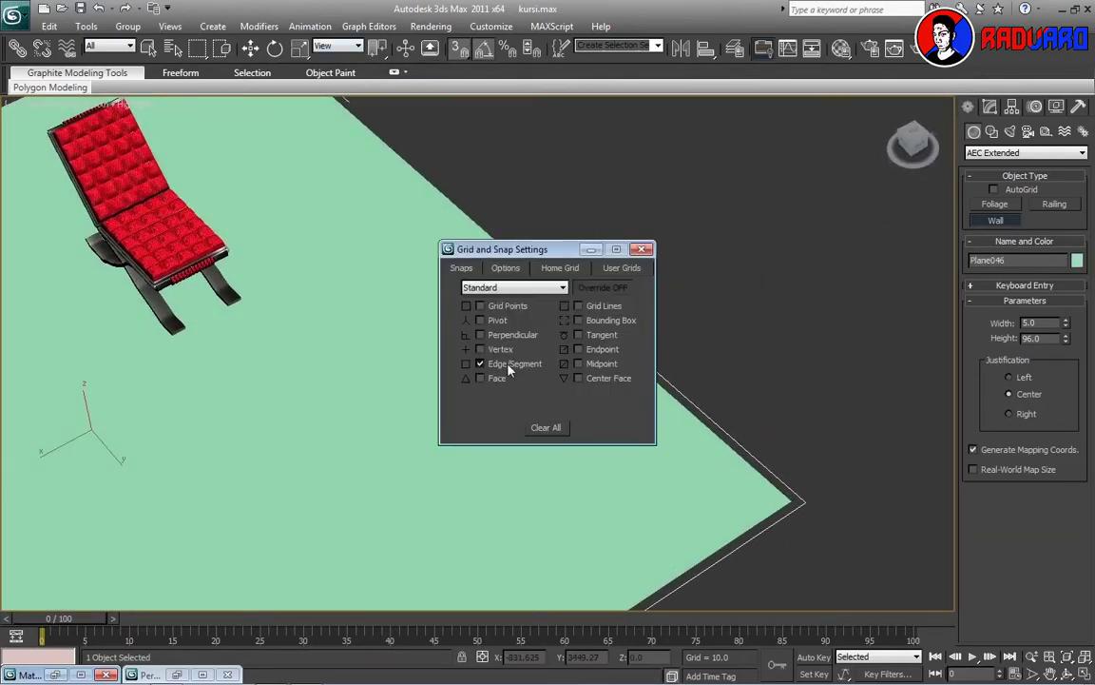
{"action": "left_click", "coordinate": [551, 427]}
{"action": "left_click", "coordinate": [592, 249]}
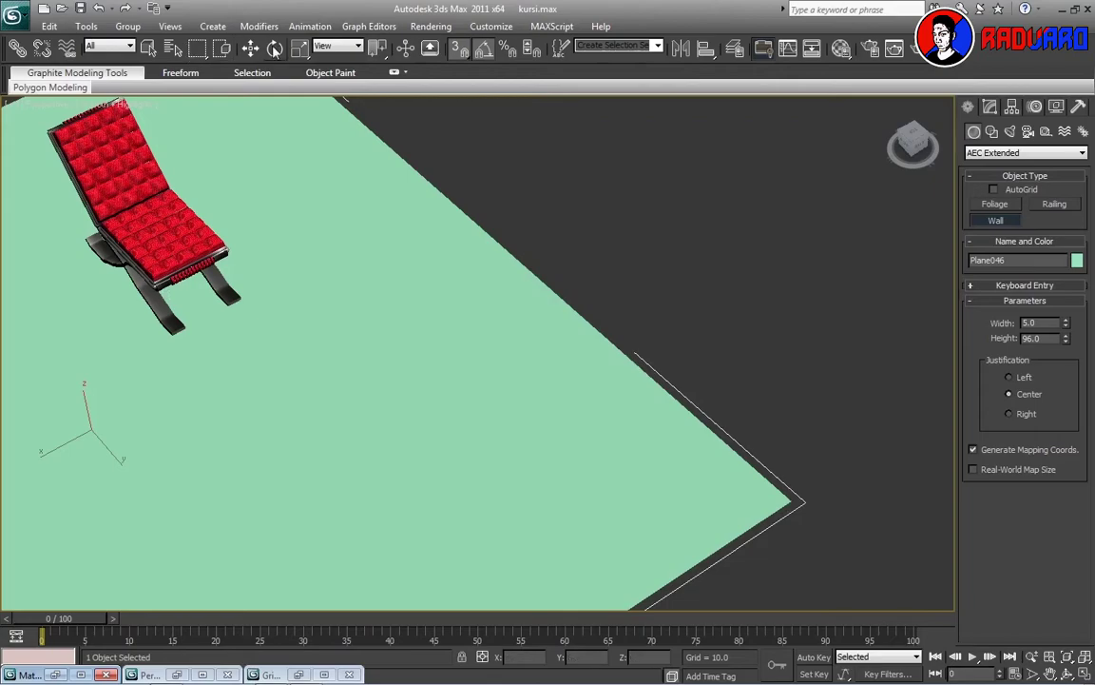
Draw walls through the floor's four corners, closing and welding the loop at the start
{"action": "mouse_move", "coordinate": [622, 239]}
{"action": "middle_mouse_down", "text": "alt"}
{"action": "mouse_move", "coordinate": [687, 367]}
{"action": "mouse_move", "coordinate": [823, 235]}
{"action": "mouse_move", "coordinate": [721, 301]}
{"action": "mouse_move", "coordinate": [518, 347]}
{"action": "middle_mouse_up", "text": "alt"}
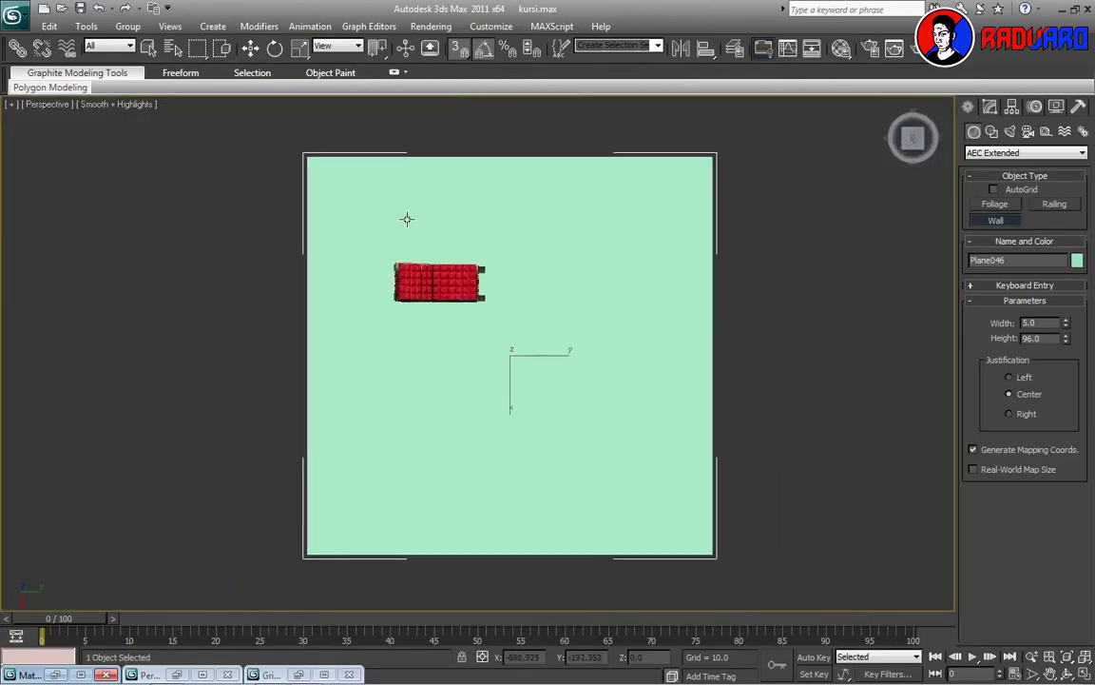
{"action": "left_click", "coordinate": [309, 157]}
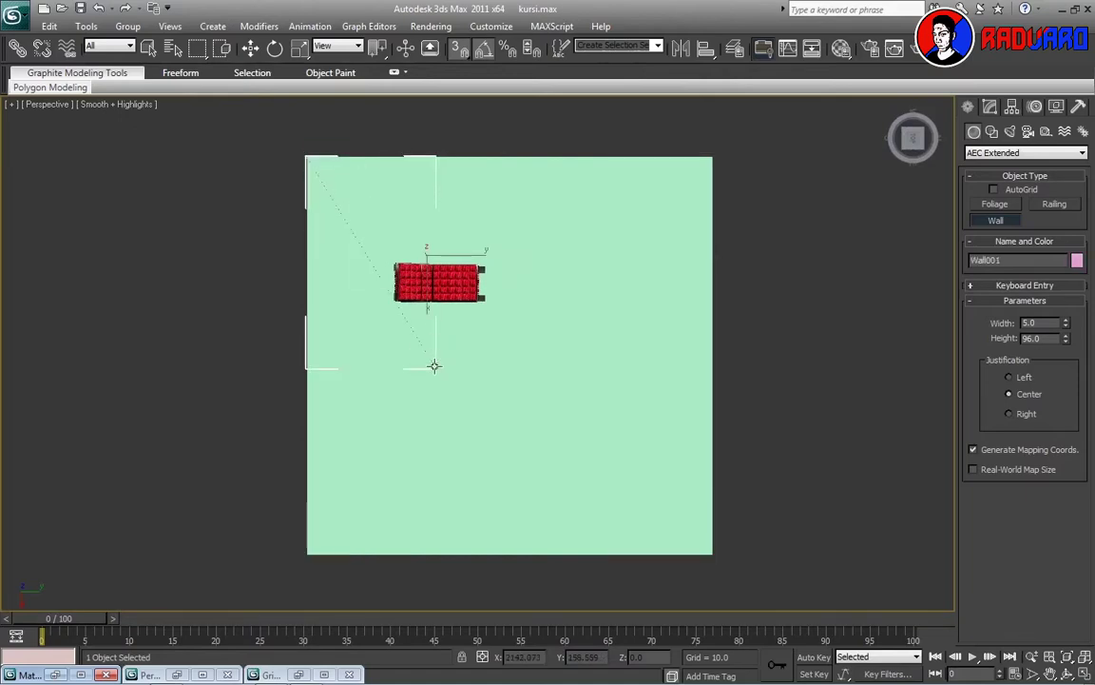
{"action": "left_click", "coordinate": [713, 156]}
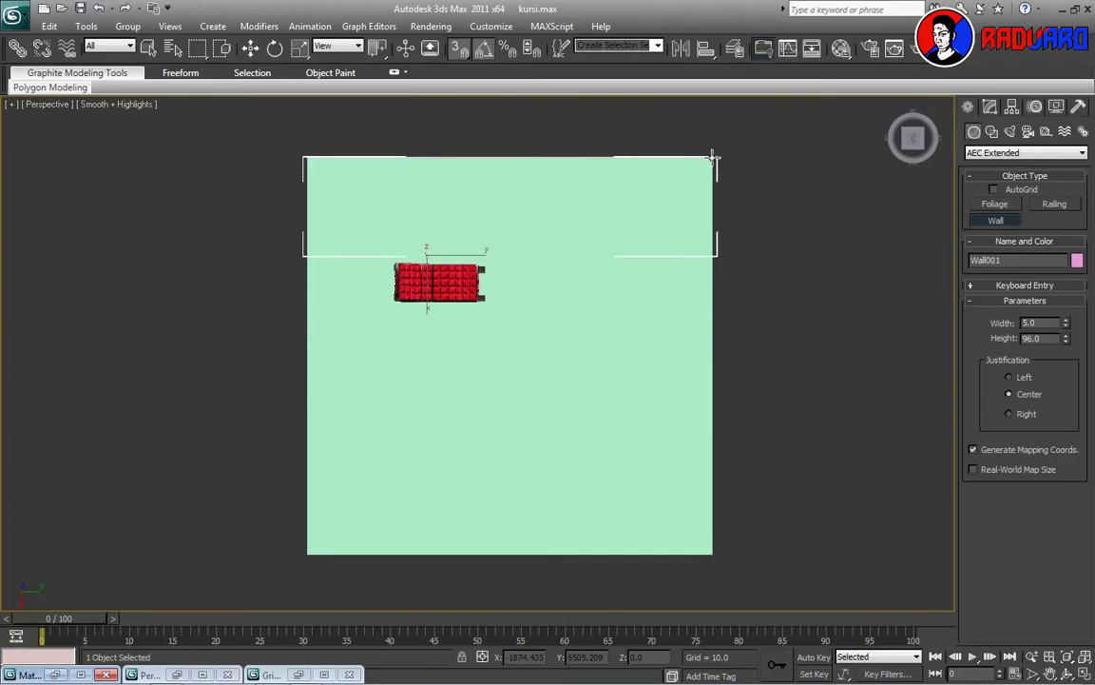
{"action": "left_click", "coordinate": [715, 558]}
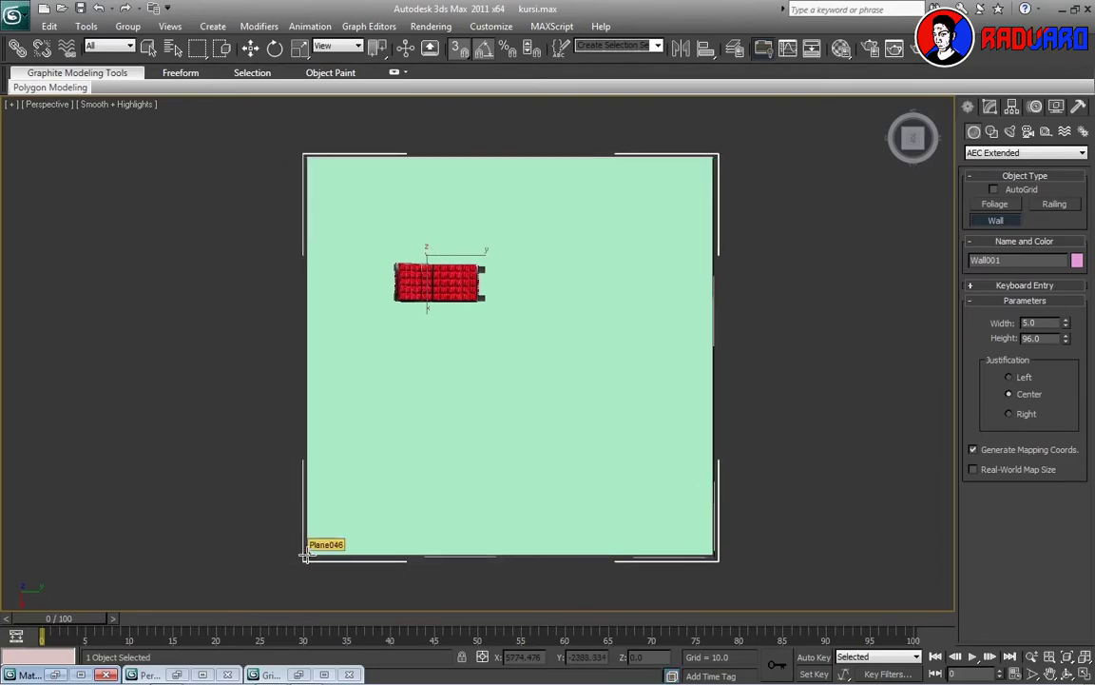
{"action": "left_click", "coordinate": [306, 557]}
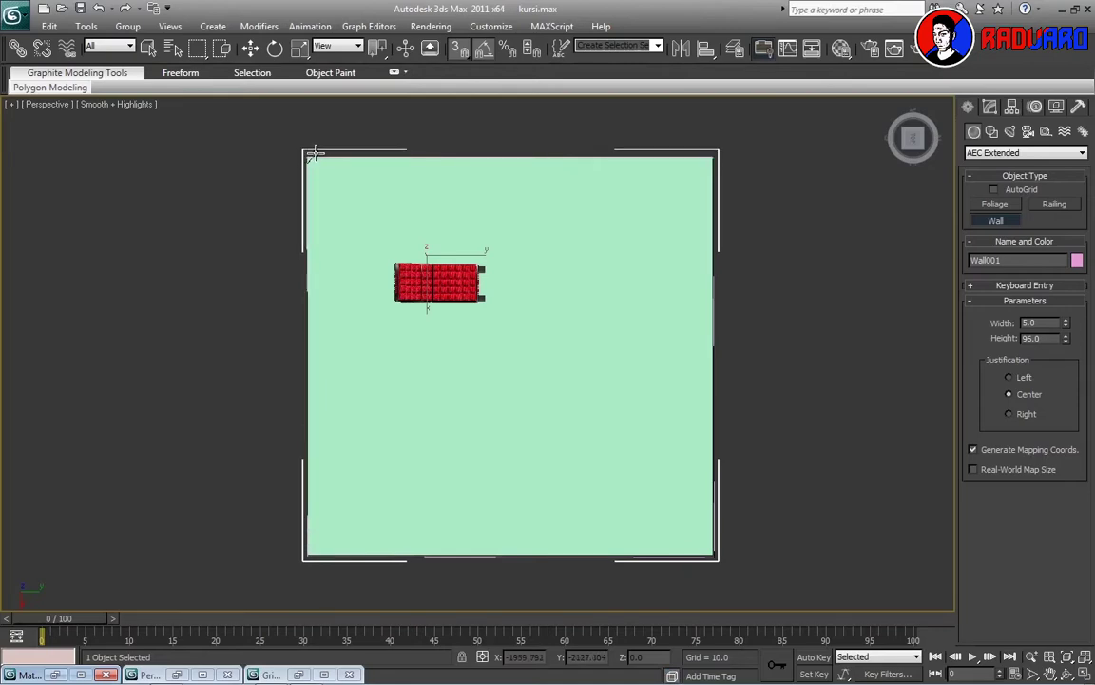
{"action": "left_click", "coordinate": [315, 154]}
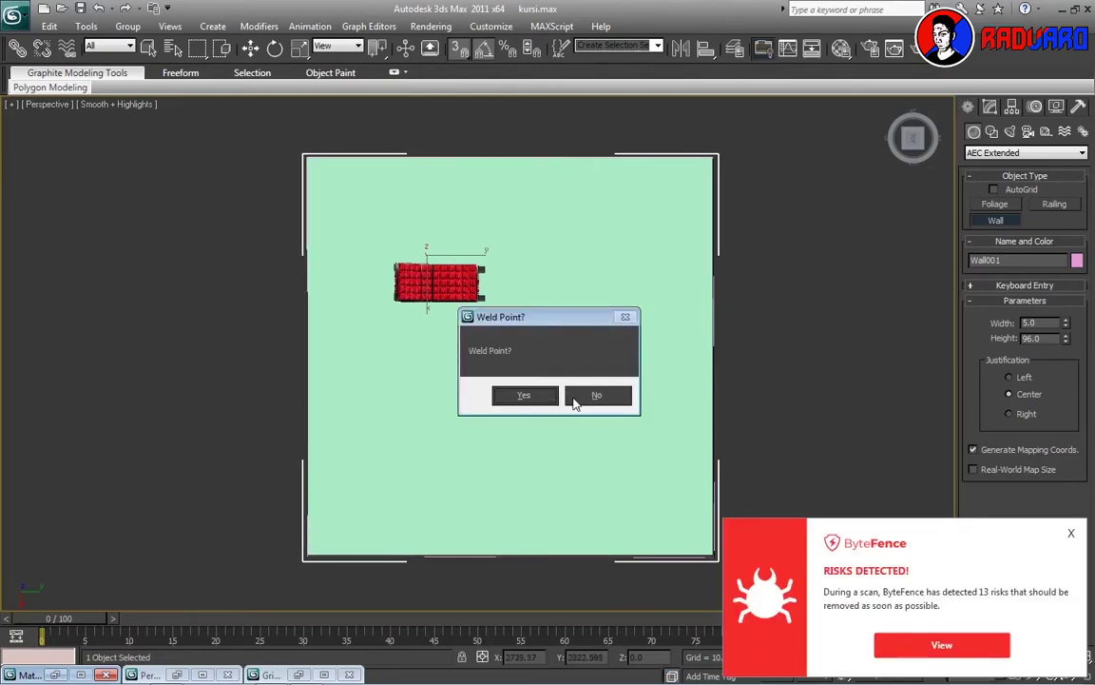
{"action": "left_click", "coordinate": [525, 396]}
Set the wall width to 150 and the height to 3000
{"action": "left_click", "coordinate": [1071, 532]}
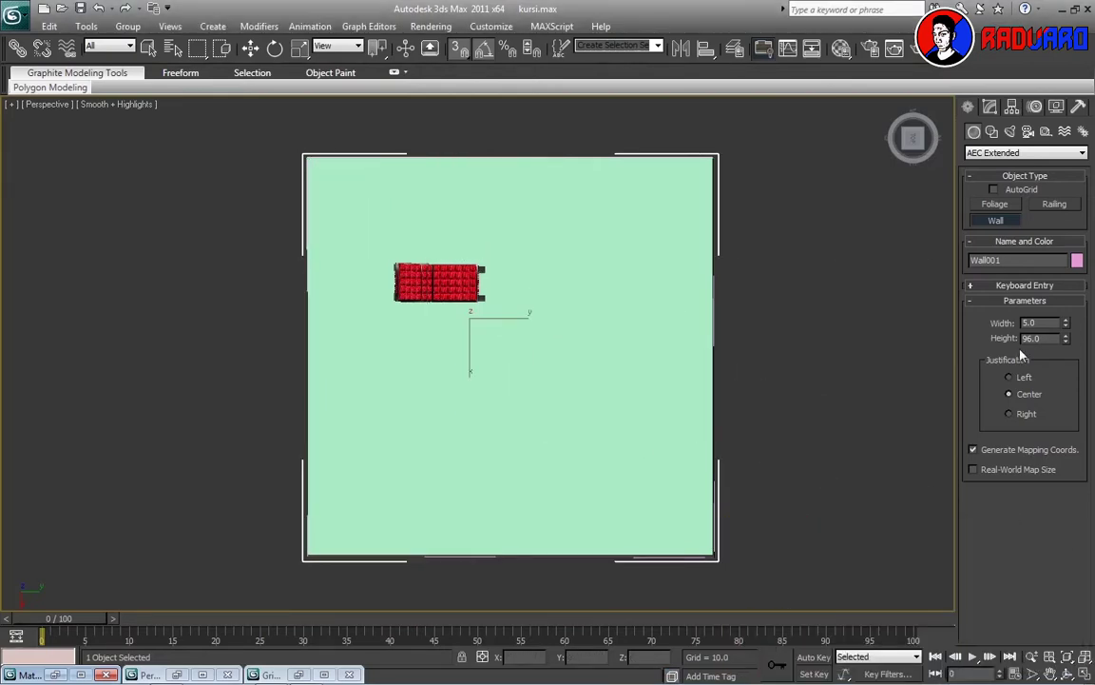
{"action": "mouse_move", "coordinate": [918, 313]}
{"action": "middle_mouse_down", "text": "alt"}
{"action": "mouse_move", "coordinate": [767, 406]}
{"action": "mouse_move", "coordinate": [924, 334]}
{"action": "middle_mouse_up", "text": "alt"}
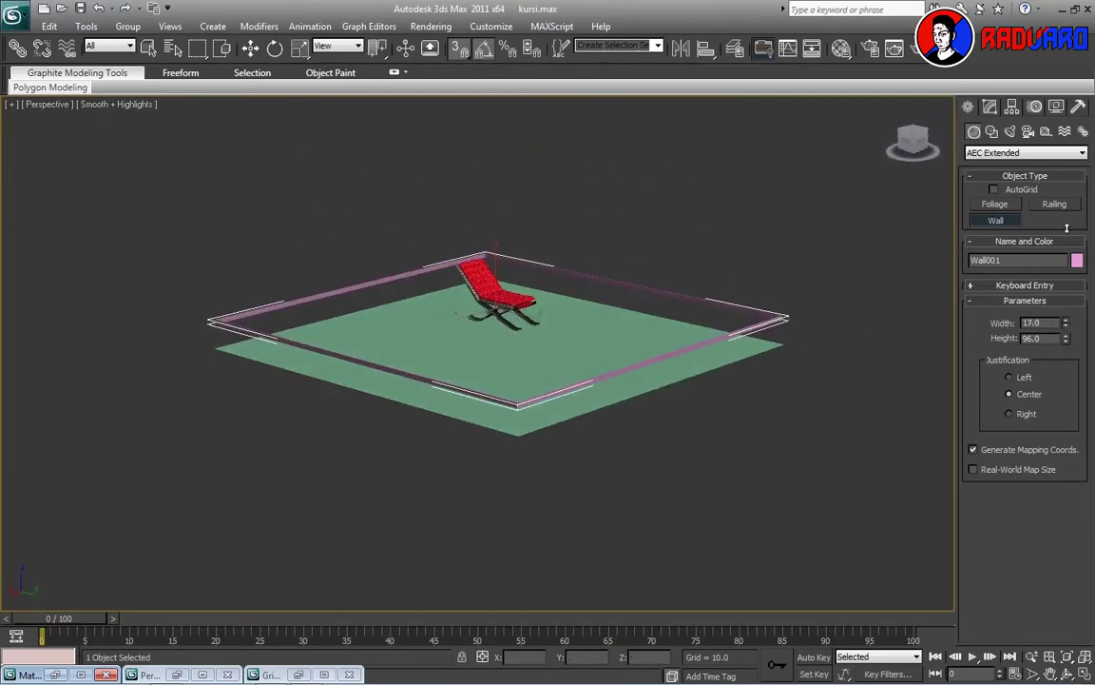
{"action": "left_click_drag", "start_coordinate": [1066, 228], "coordinate": [1026, 276]}
{"action": "left_click_drag", "start_coordinate": [1067, 339], "coordinate": [1066, 276]}
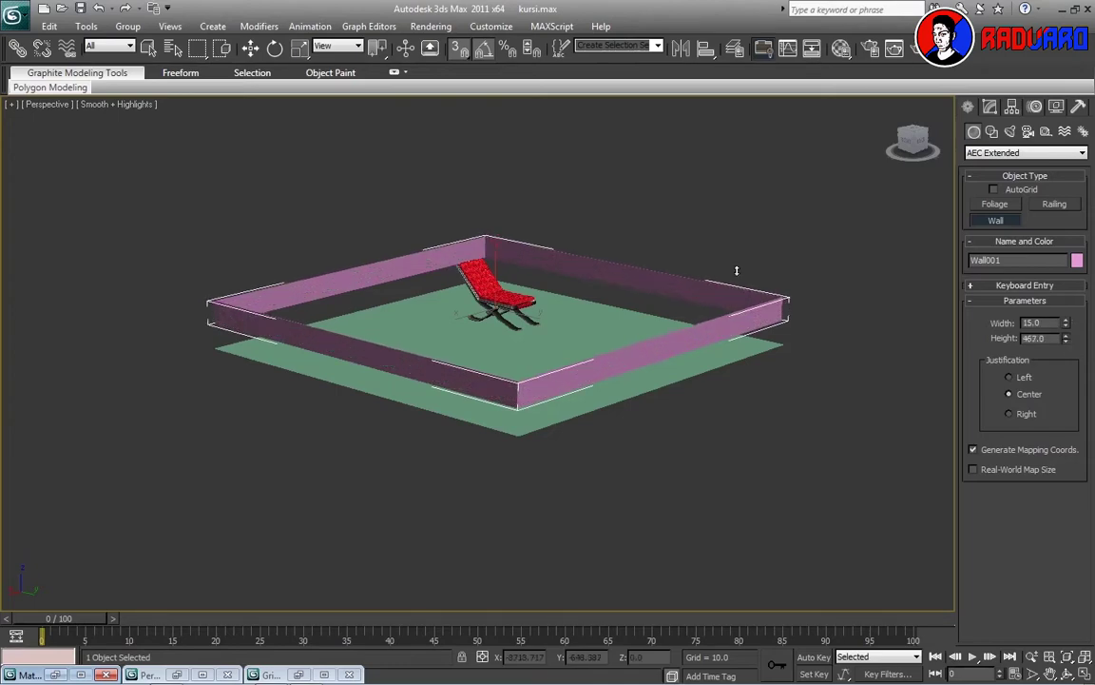
{"action": "mouse_move", "coordinate": [733, 274]}
{"action": "middle_mouse_down", "text": "alt"}
{"action": "mouse_move", "coordinate": [700, 467]}
{"action": "mouse_move", "coordinate": [722, 449]}
{"action": "middle_mouse_up", "text": "alt"}
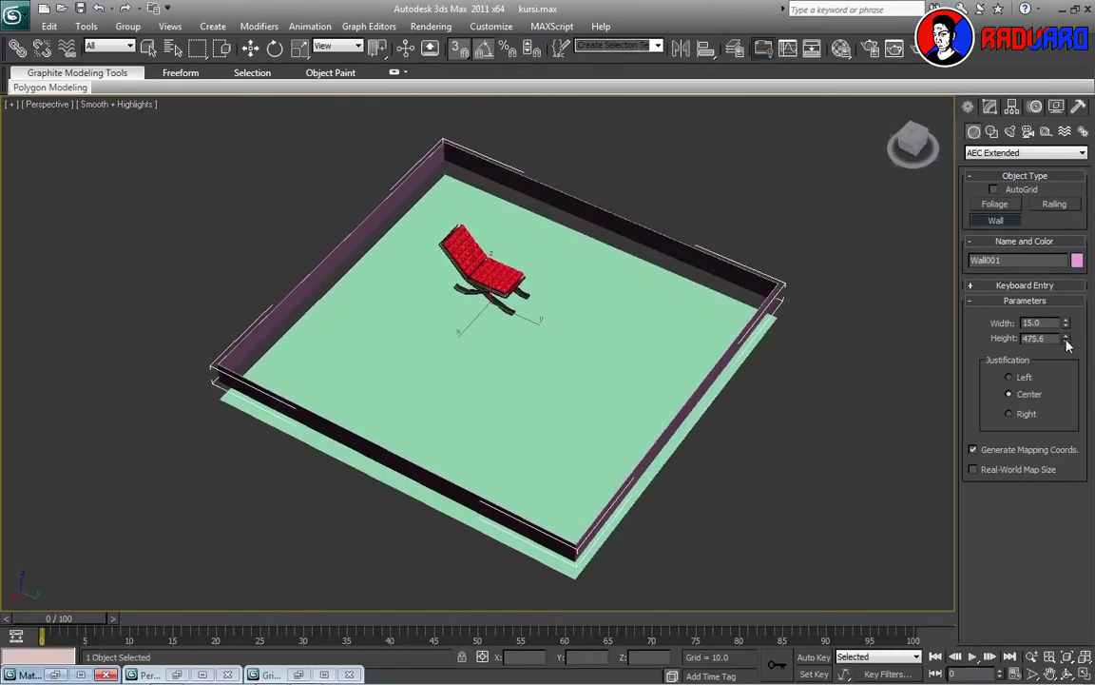
{"action": "left_click_drag", "start_coordinate": [1067, 339], "coordinate": [1067, 267]}
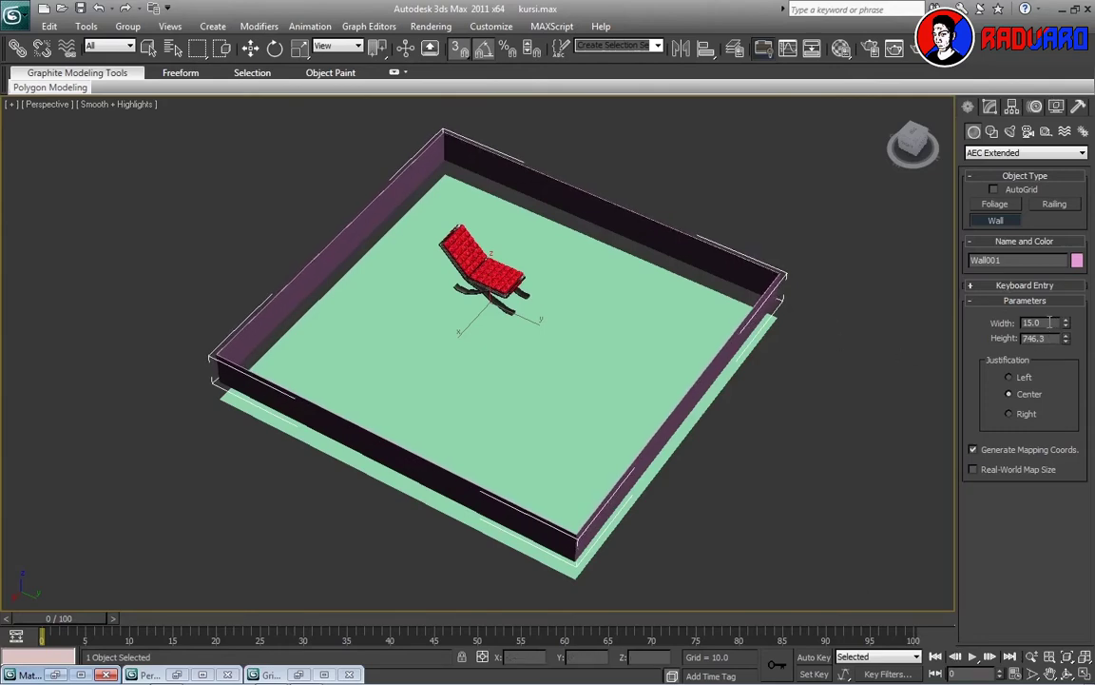
{"action": "type", "text": "150"}
{"action": "key", "text": "Return"}
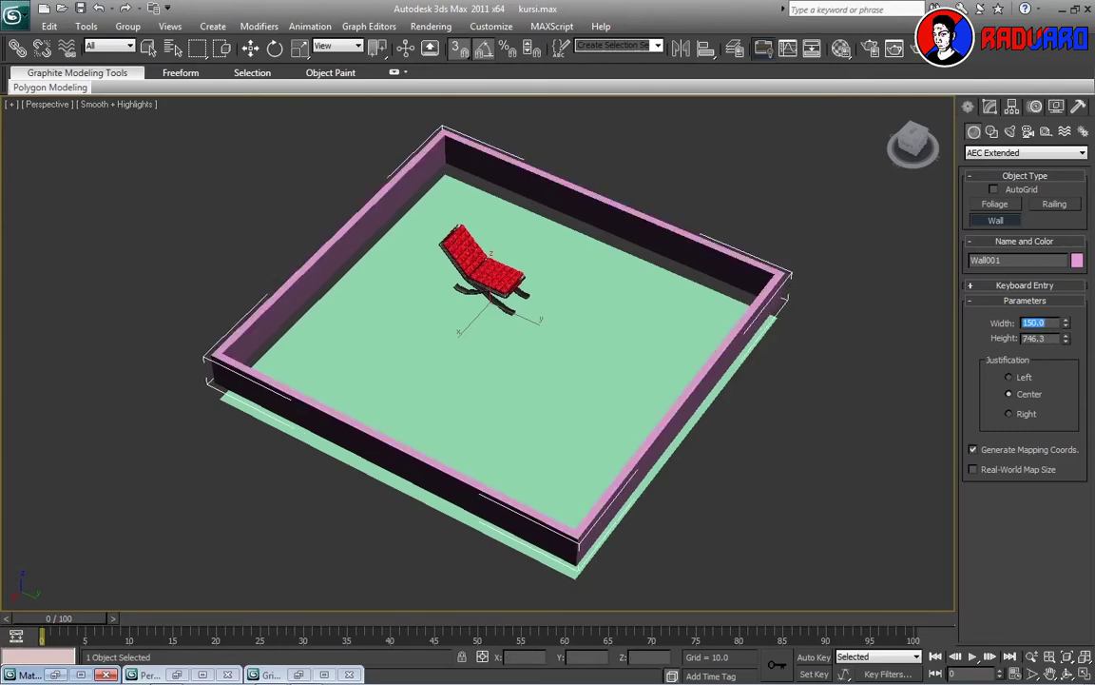
{"action": "key", "text": "Tab"}
{"action": "type", "text": "300"}
{"action": "key", "text": "Return"}
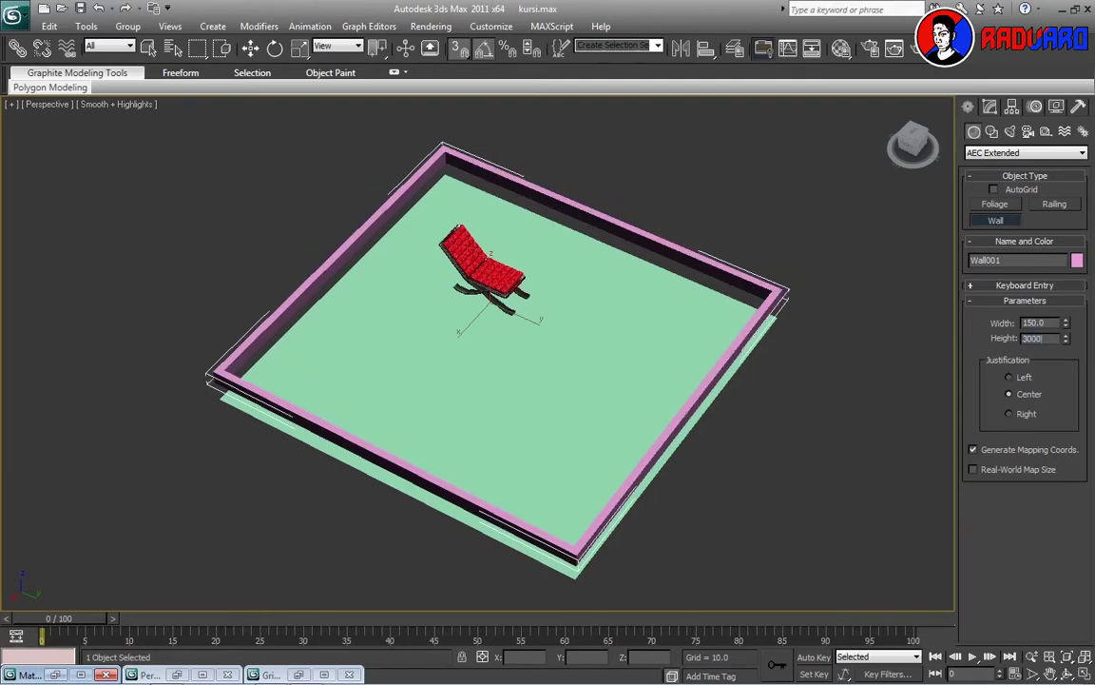
{"action": "key", "text": "Return"}
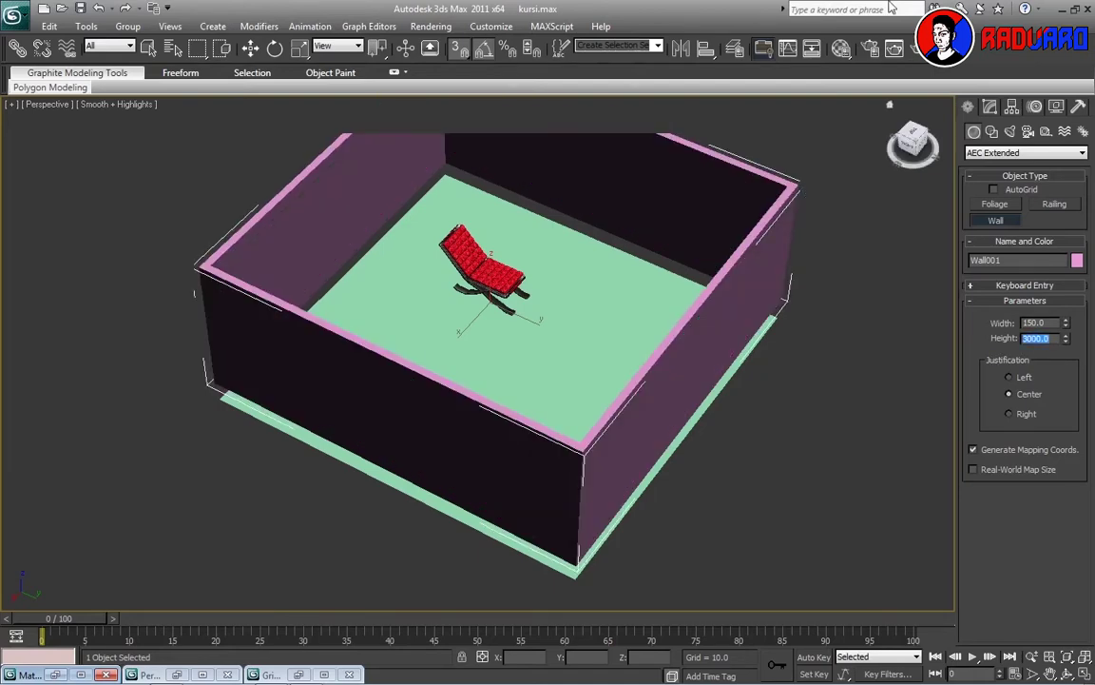
Switch to Select and Move and raise the walls slightly
{"action": "middle_click_drag", "start_coordinate": [787, 191], "coordinate": [787, 261], "text": "alt"}
{"action": "left_click", "coordinate": [252, 48]}
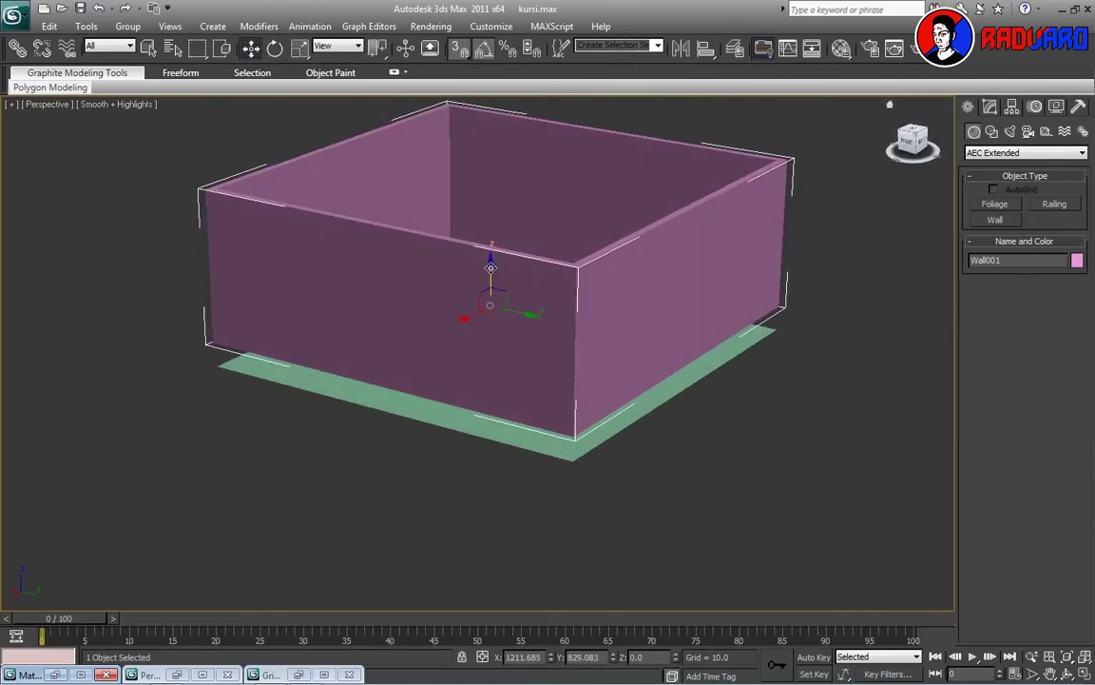
{"action": "left_click_drag", "start_coordinate": [488, 292], "coordinate": [494, 265]}
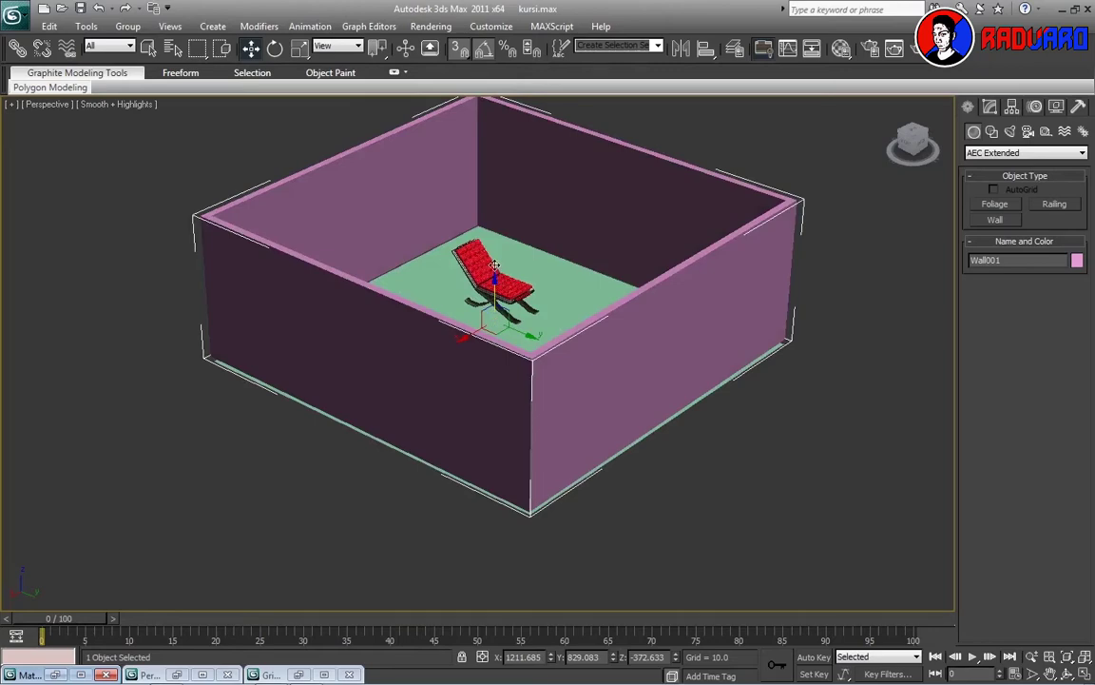
Lower the walls along Z to about -511.852 so they meet the floor
{"action": "left_click_drag", "start_coordinate": [493, 305], "coordinate": [495, 295]}
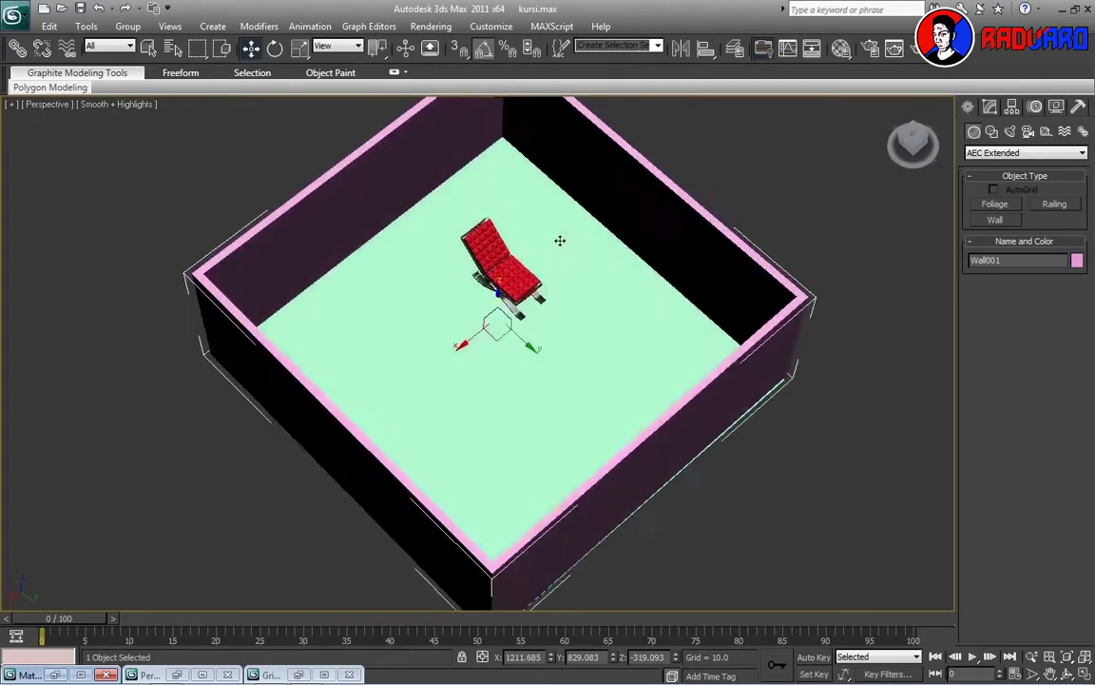
{"action": "middle_click_drag", "start_coordinate": [560, 239], "coordinate": [501, 314], "text": "alt"}
{"action": "left_click_drag", "start_coordinate": [496, 296], "coordinate": [513, 325]}
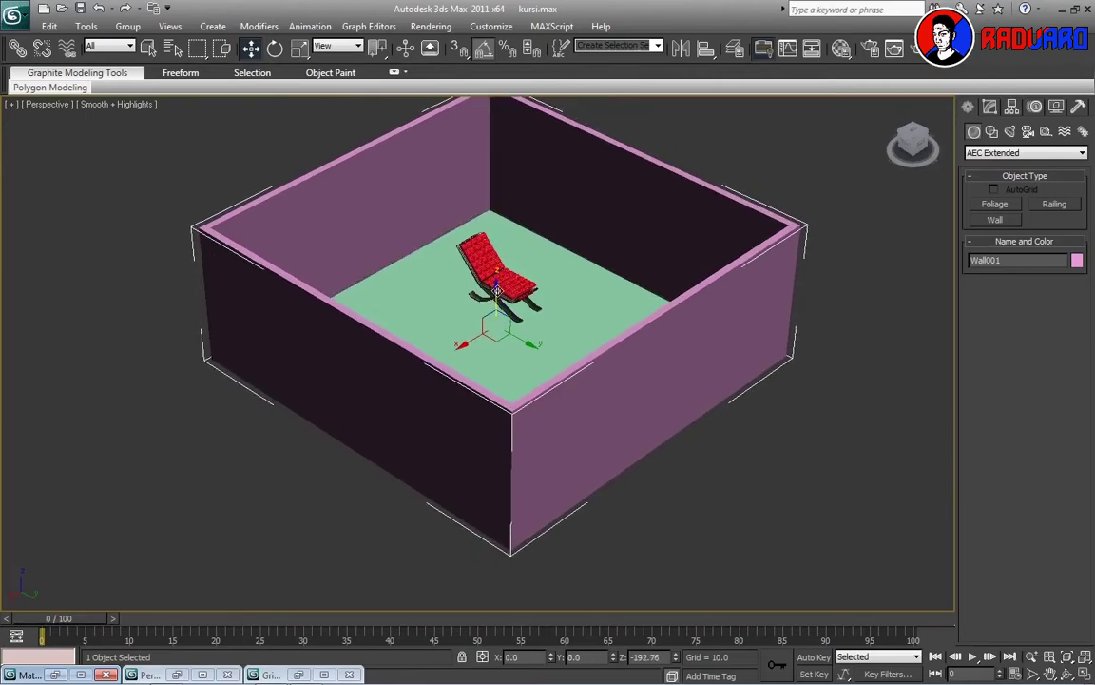
{"action": "scroll", "coordinate": [576, 292], "scroll_direction": "up", "scroll_amount": 5}
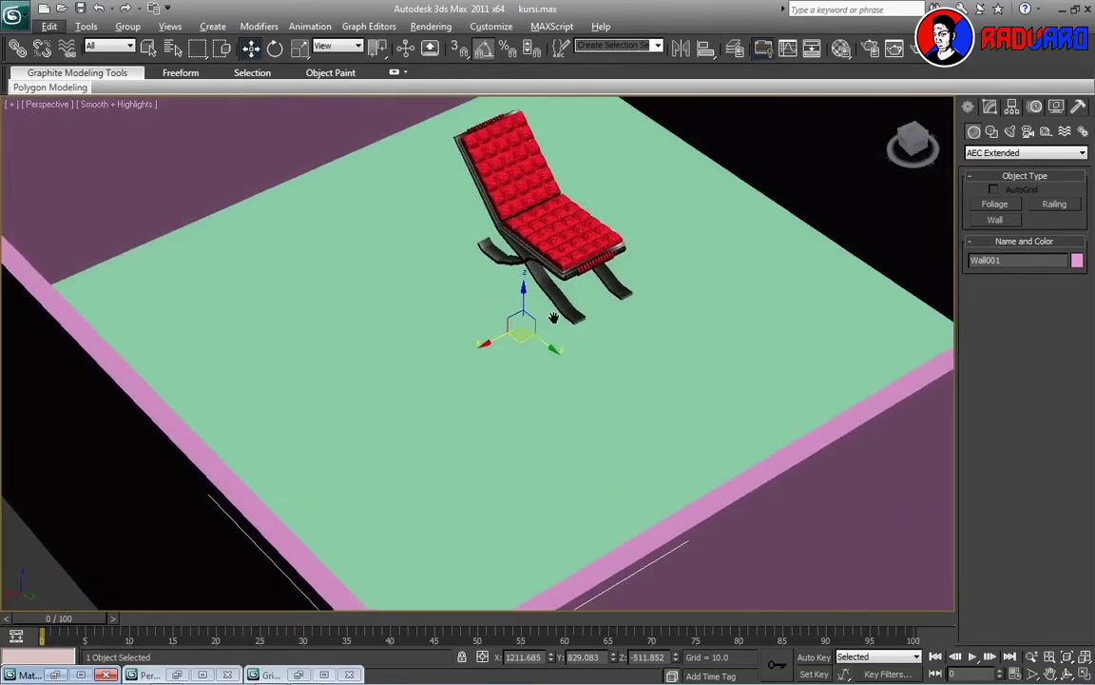
{"action": "mouse_move", "coordinate": [576, 292]}
{"action": "middle_mouse_down", "text": "alt"}
{"action": "mouse_move", "coordinate": [489, 459]}
{"action": "mouse_move", "coordinate": [577, 490]}
{"action": "mouse_move", "coordinate": [568, 453]}
{"action": "mouse_move", "coordinate": [579, 330]}
{"action": "mouse_move", "coordinate": [594, 431]}
{"action": "middle_mouse_up", "text": "alt"}
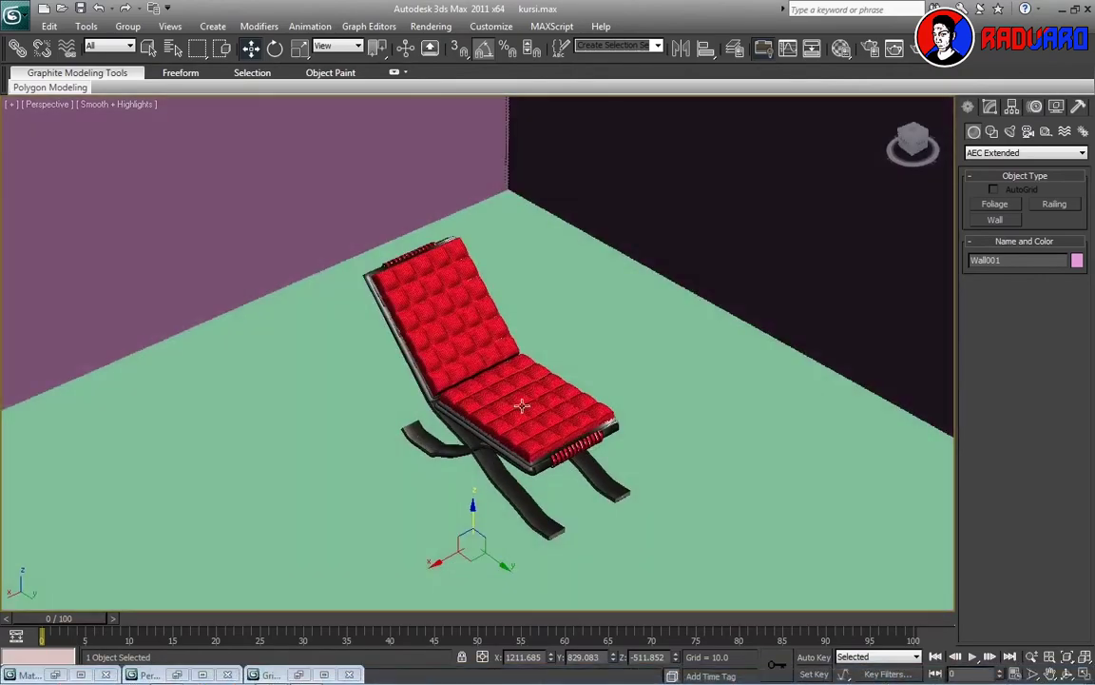
Zoom onto the seat cushion to inspect the chair, then reselect the walls
{"action": "left_click", "coordinate": [522, 406]}
{"action": "key", "text": "z"}
{"action": "mouse_move", "coordinate": [485, 356]}
{"action": "middle_mouse_down", "text": "alt"}
{"action": "mouse_move", "coordinate": [419, 369]}
{"action": "mouse_move", "coordinate": [476, 288]}
{"action": "middle_mouse_up", "text": "alt"}
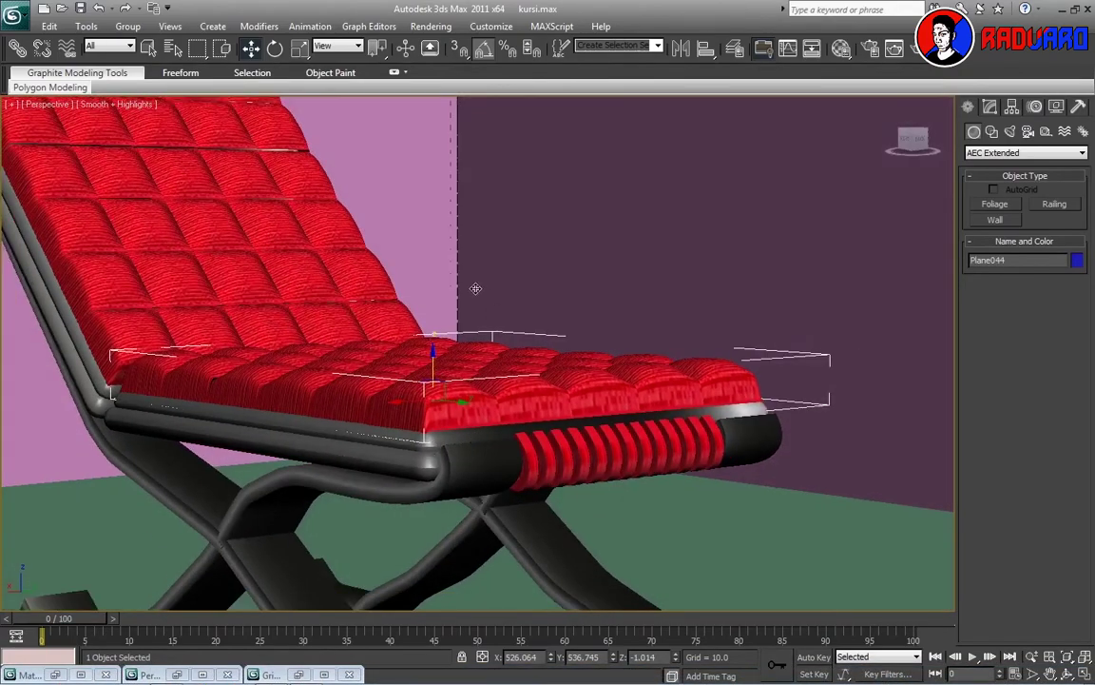
{"action": "scroll", "coordinate": [446, 451], "scroll_direction": "down", "scroll_amount": 2}
{"action": "scroll", "coordinate": [445, 450], "scroll_direction": "down", "scroll_amount": 3}
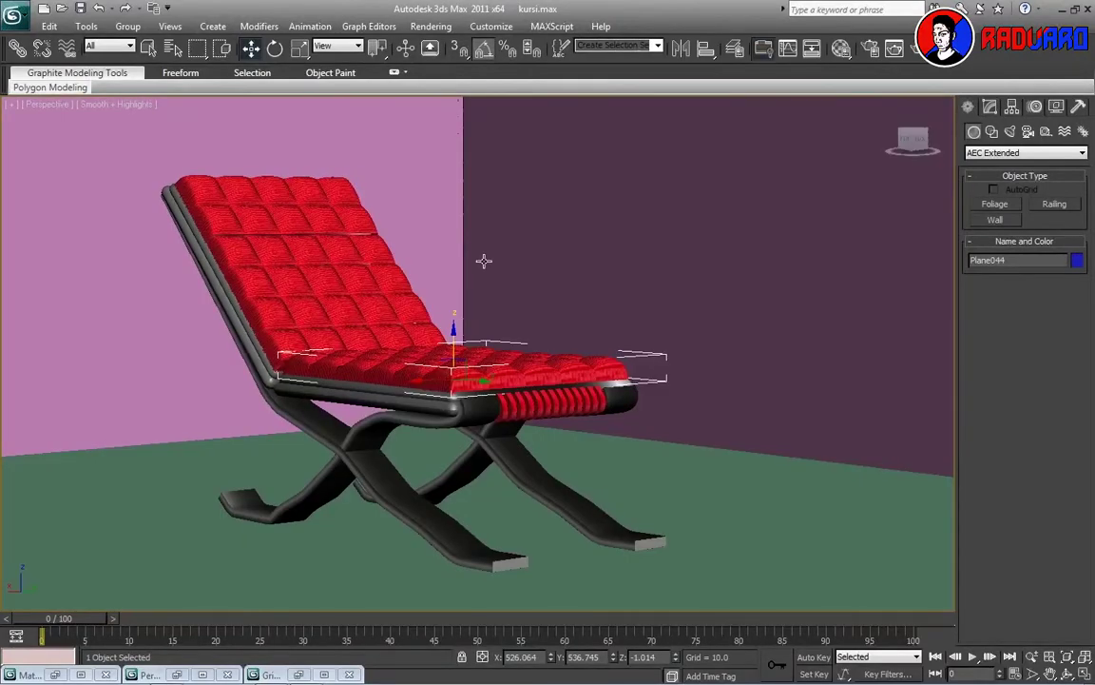
{"action": "mouse_move", "coordinate": [484, 261]}
{"action": "middle_mouse_down", "text": "alt"}
{"action": "mouse_move", "coordinate": [500, 305]}
{"action": "mouse_move", "coordinate": [521, 323]}
{"action": "mouse_move", "coordinate": [517, 274]}
{"action": "mouse_move", "coordinate": [567, 255]}
{"action": "middle_mouse_up", "text": "alt"}
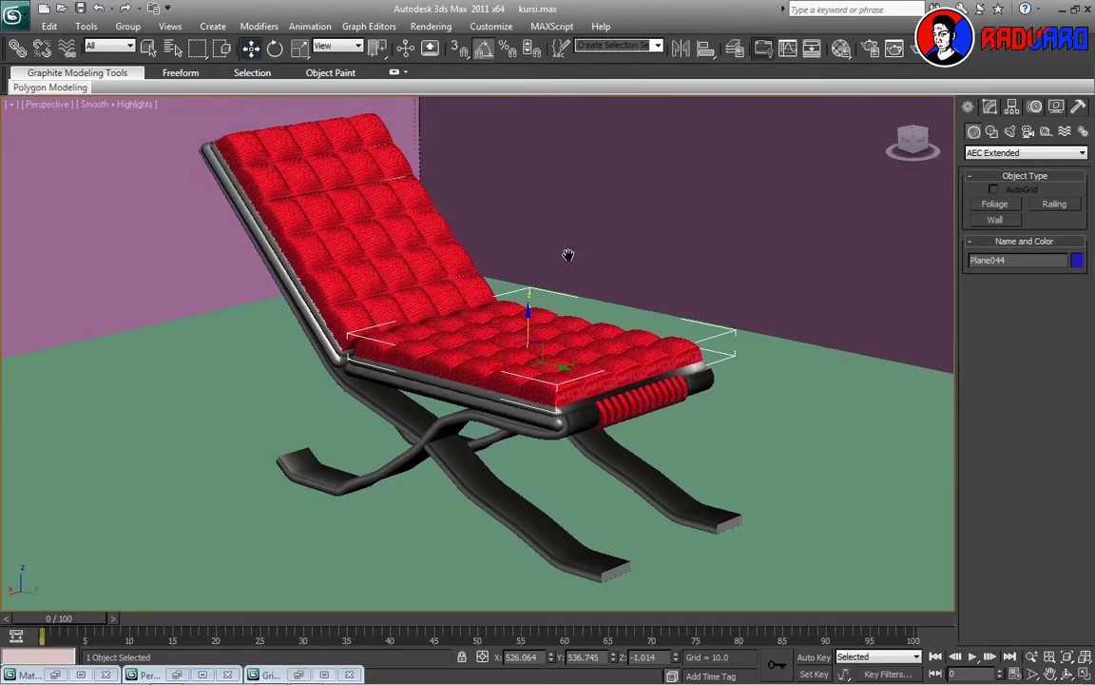
{"action": "left_click", "coordinate": [867, 234]}
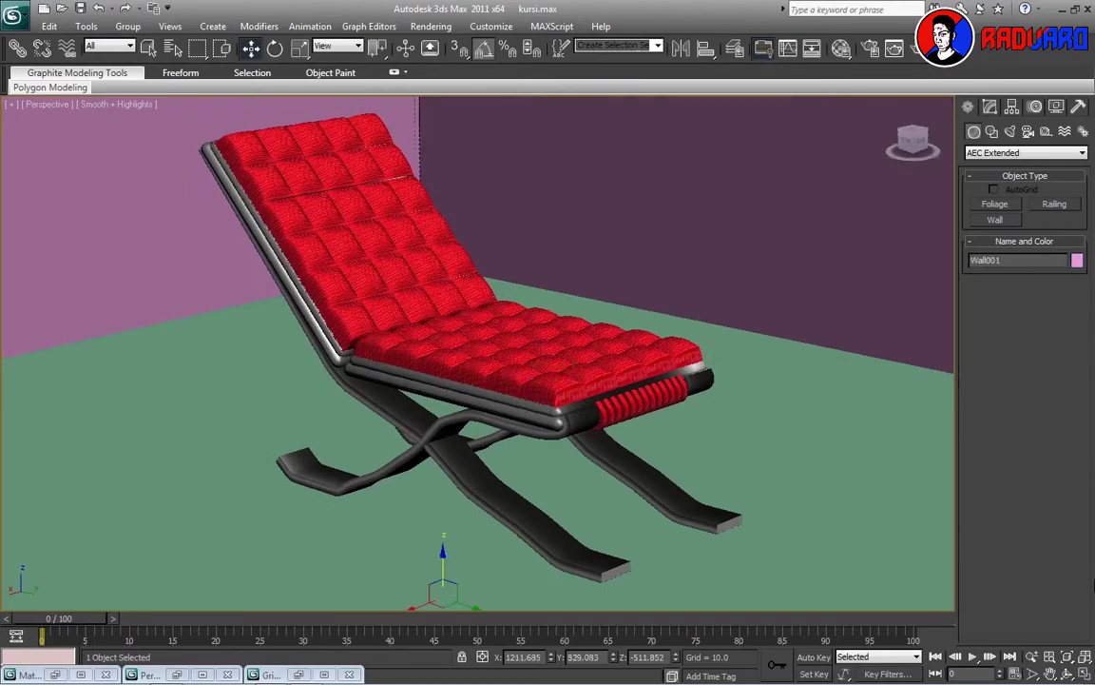
Create a camera matching the current view after dismissing the no-cameras warning
{"action": "key", "text": "c"}
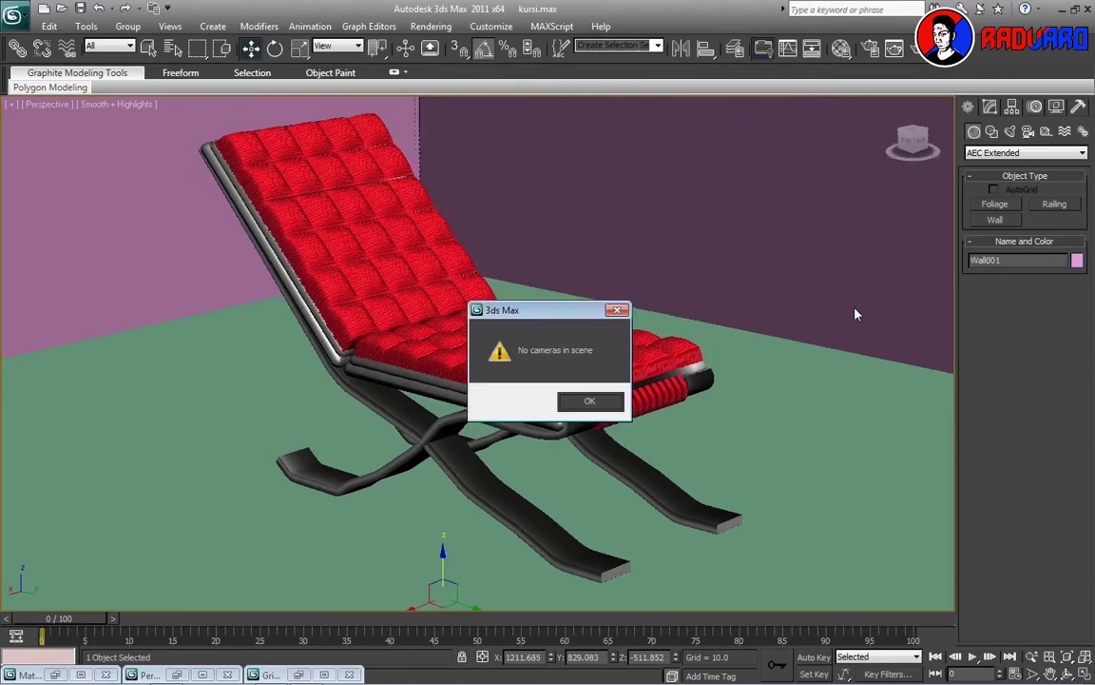
{"action": "left_click", "coordinate": [602, 404]}
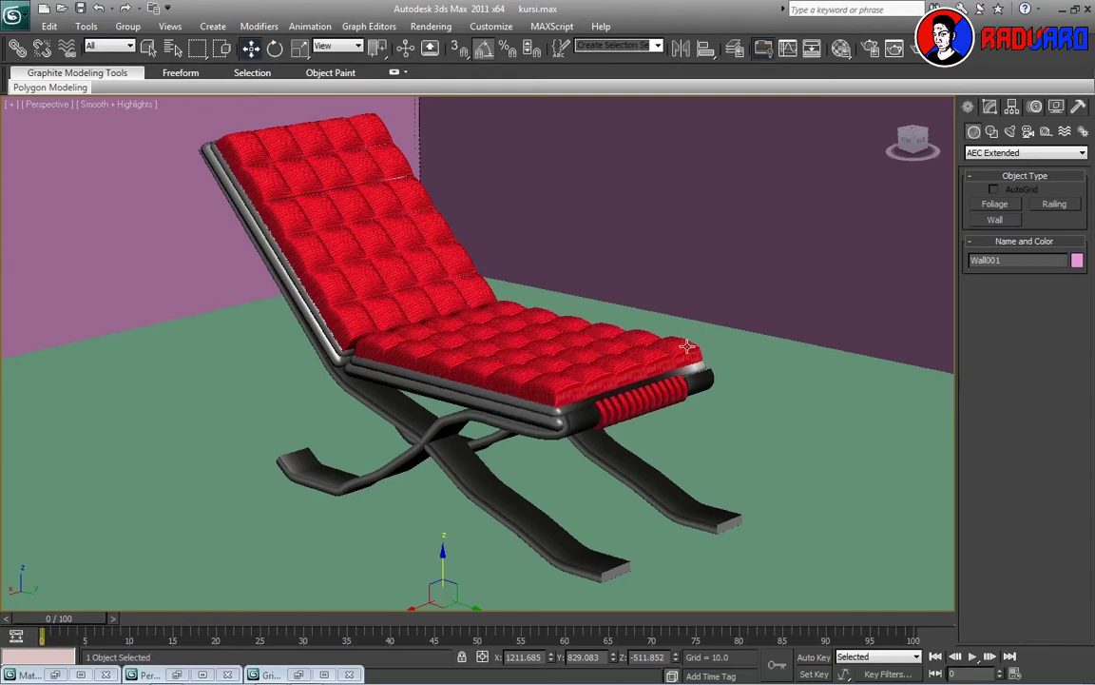
{"action": "key", "text": "ctrl+c"}
Set the floor's diffuse texture tiling to 5 in both U and V
{"action": "left_click", "coordinate": [780, 394]}
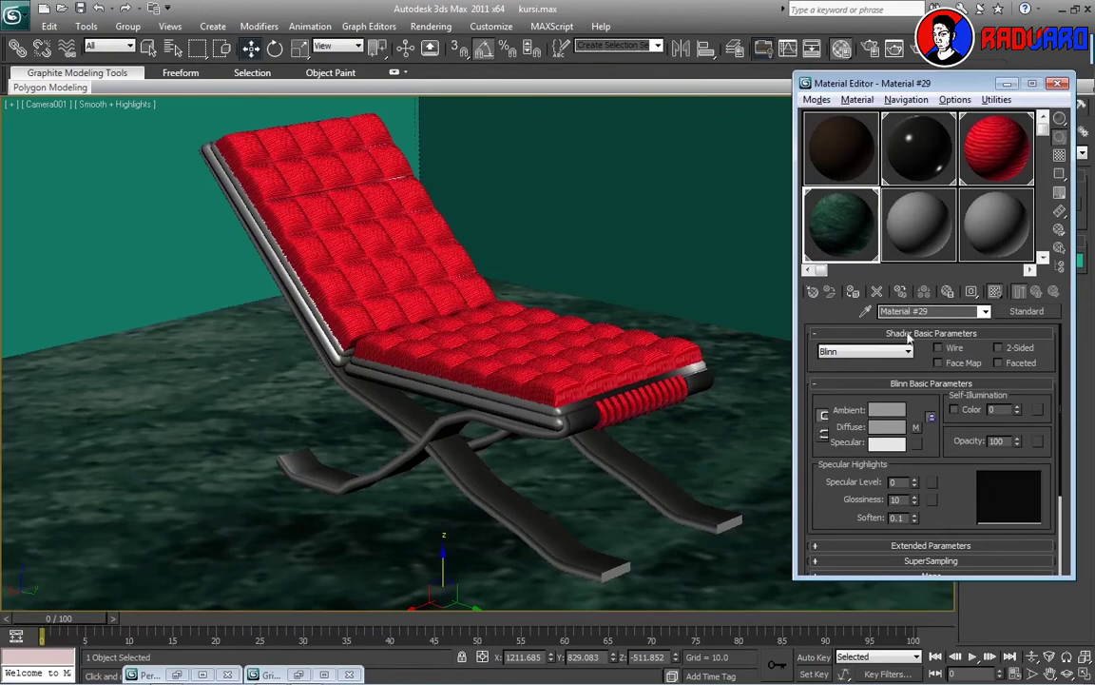
{"action": "left_click", "coordinate": [918, 427]}
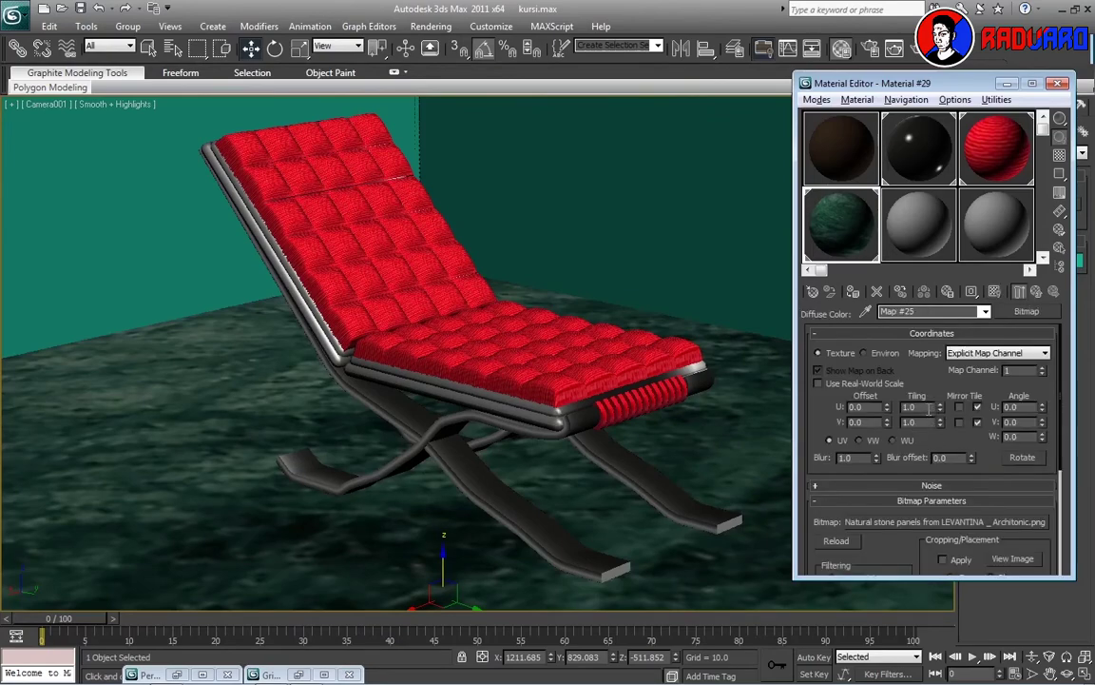
{"action": "type", "text": "5"}
{"action": "key", "text": "Return"}
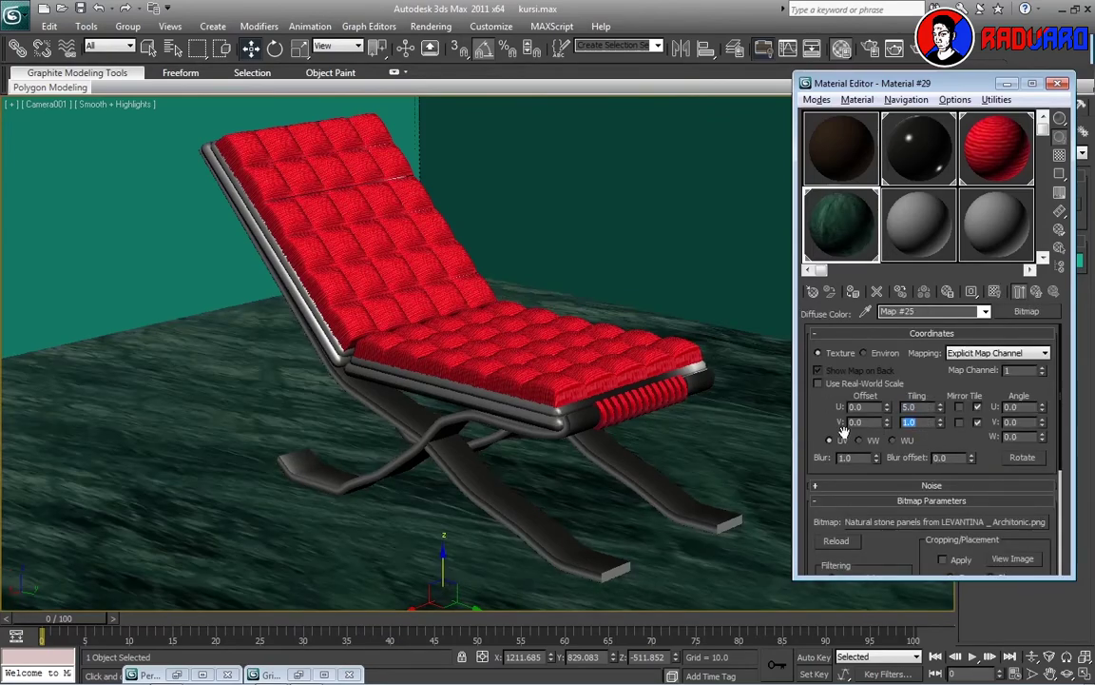
{"action": "type", "text": "5"}
{"action": "key", "text": "Return"}
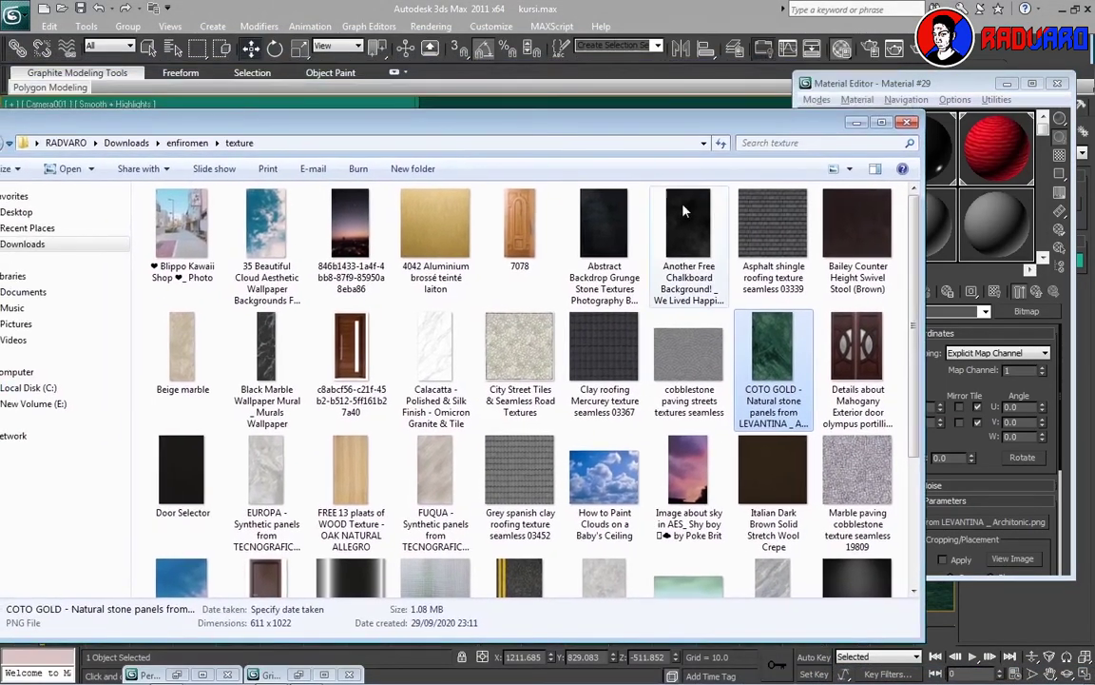
Drag the Stock Image_Backgrounds_Textures picture from Explorer onto an empty Material Editor sample slot
{"action": "scroll", "coordinate": [683, 211], "scroll_direction": "down", "scroll_amount": 2}
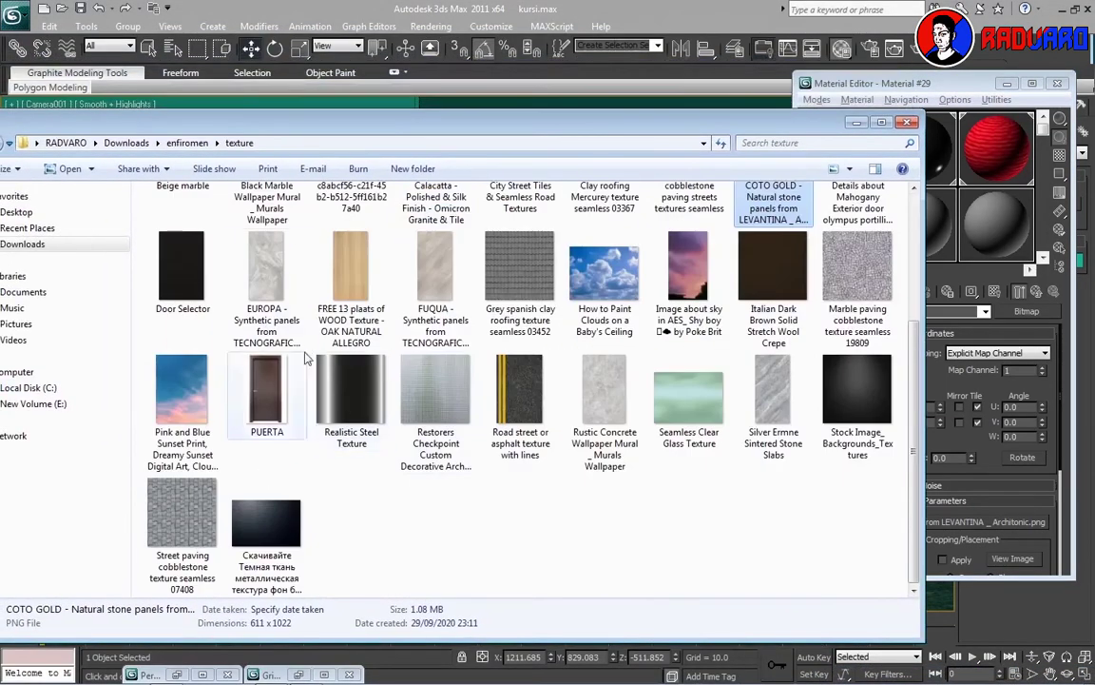
{"action": "left_click", "coordinate": [856, 395]}
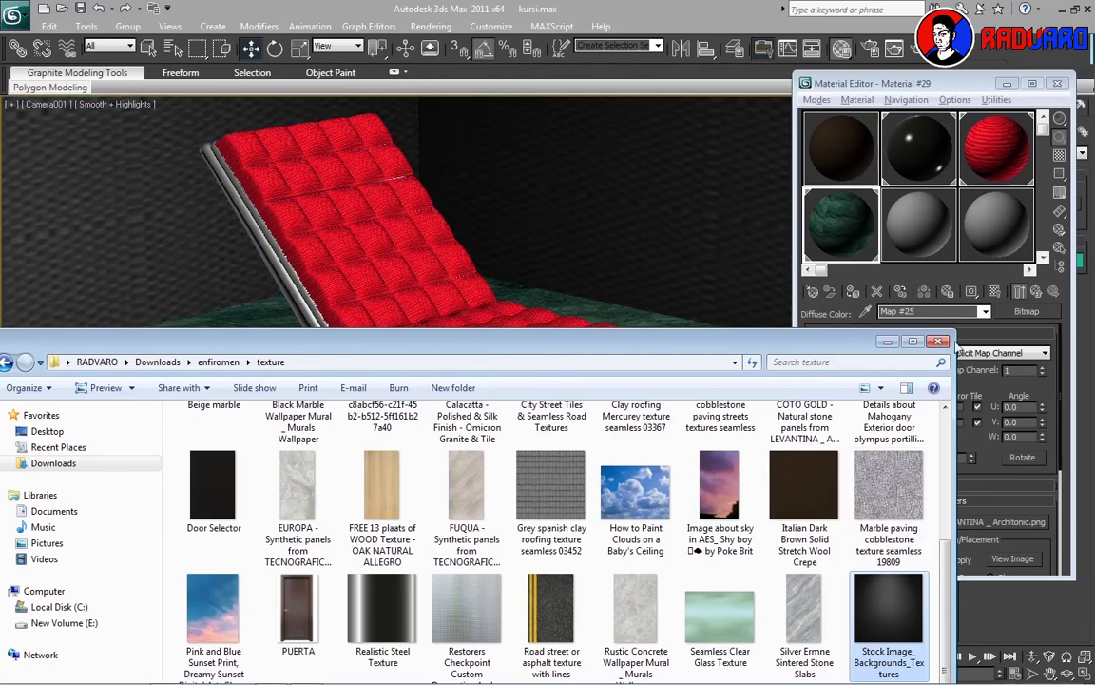
{"action": "left_click_drag", "start_coordinate": [805, 485], "coordinate": [919, 223]}
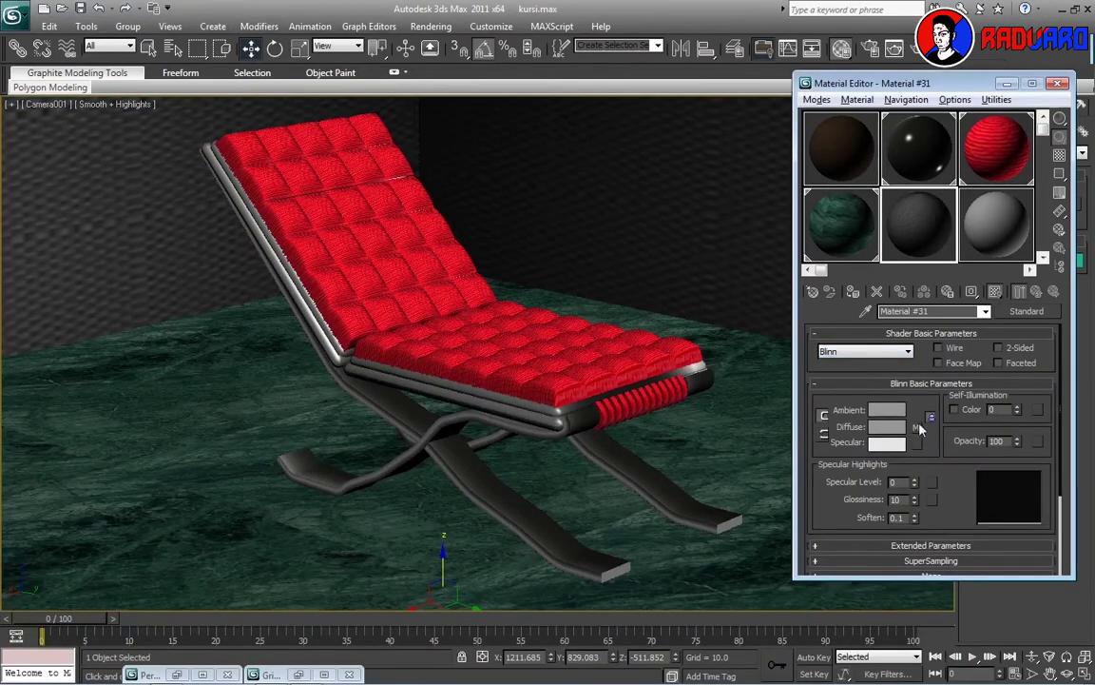
Set the wall texture's U and V tiling to 5.0 and hide the Material Editor
{"action": "left_click", "coordinate": [916, 426]}
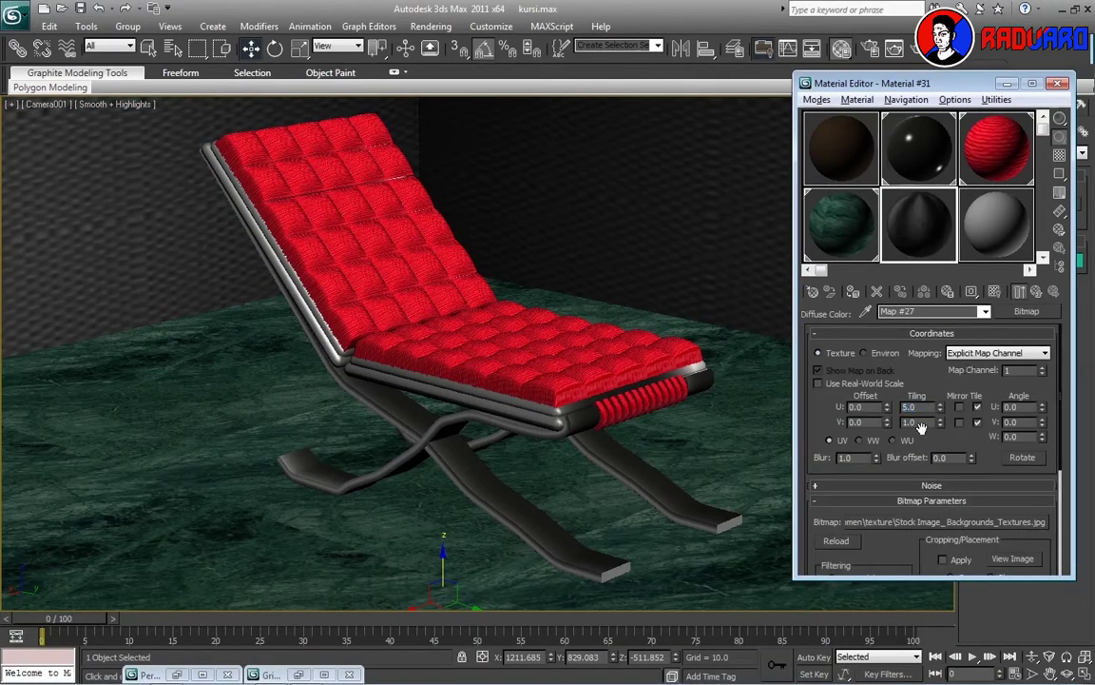
{"action": "key", "text": "Tab"}
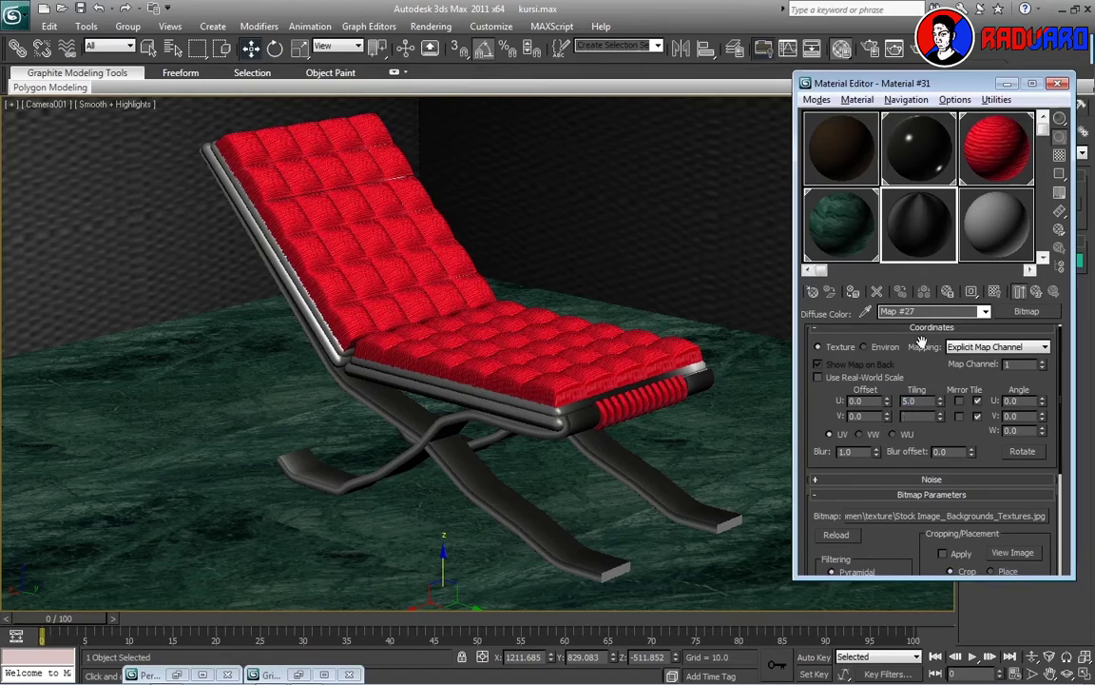
{"action": "key", "text": "Return"}
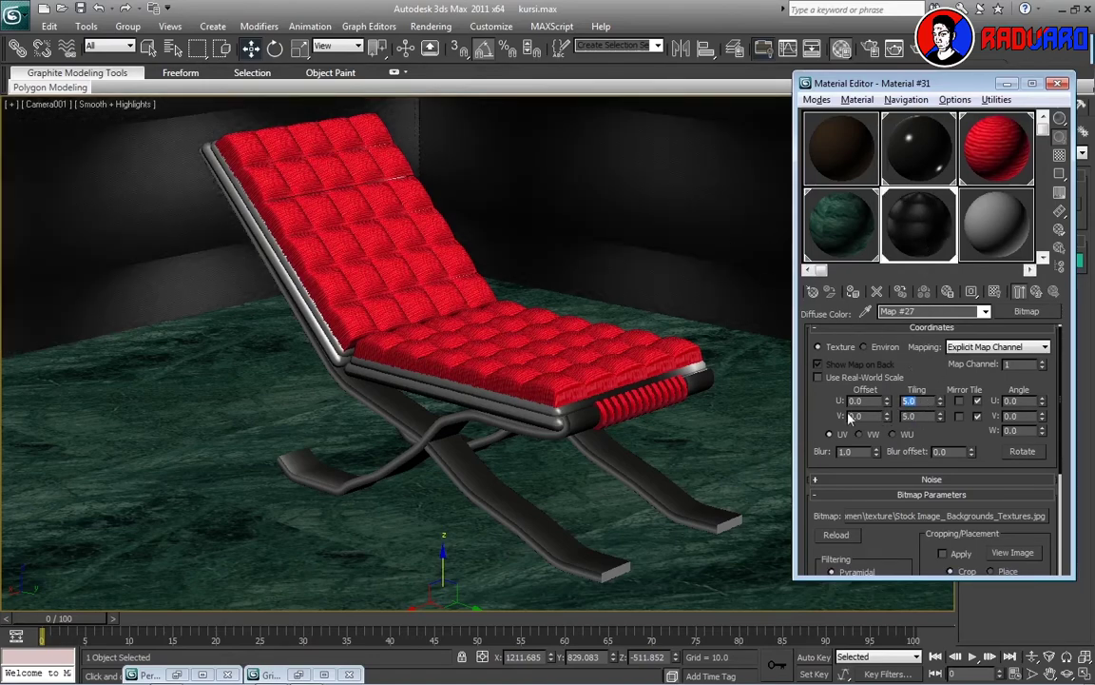
{"action": "type", "text": "1"}
{"action": "key", "text": "m"}
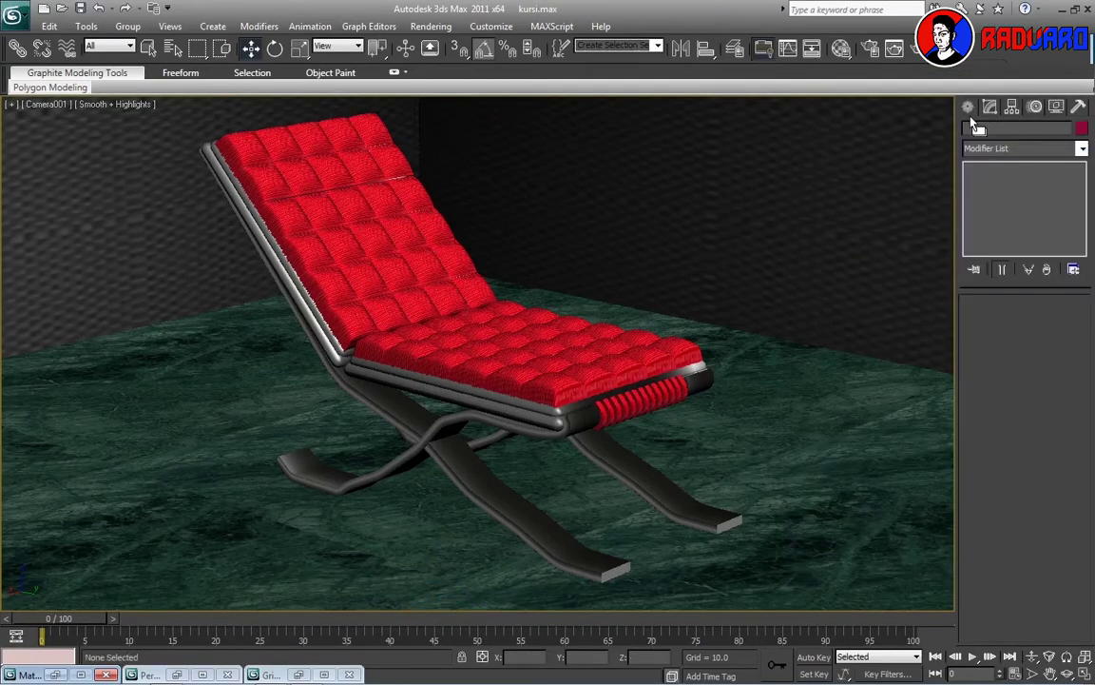
Frame the floor plane Plane046, return to the camera view and render the scene
{"action": "left_click", "coordinate": [665, 225]}
{"action": "key", "text": "p"}
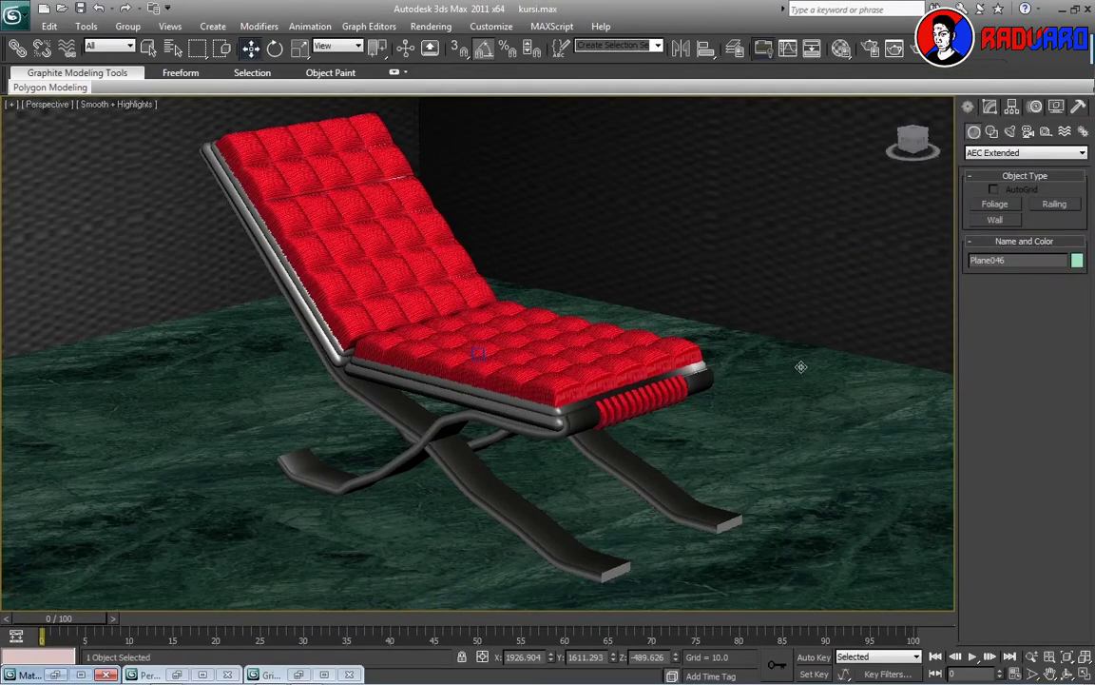
{"action": "key", "text": "z"}
{"action": "scroll", "coordinate": [494, 485], "scroll_direction": "down", "scroll_amount": 3}
{"action": "scroll", "coordinate": [546, 319], "scroll_direction": "up", "scroll_amount": 3}
{"action": "scroll", "coordinate": [546, 320], "scroll_direction": "down", "scroll_amount": 5}
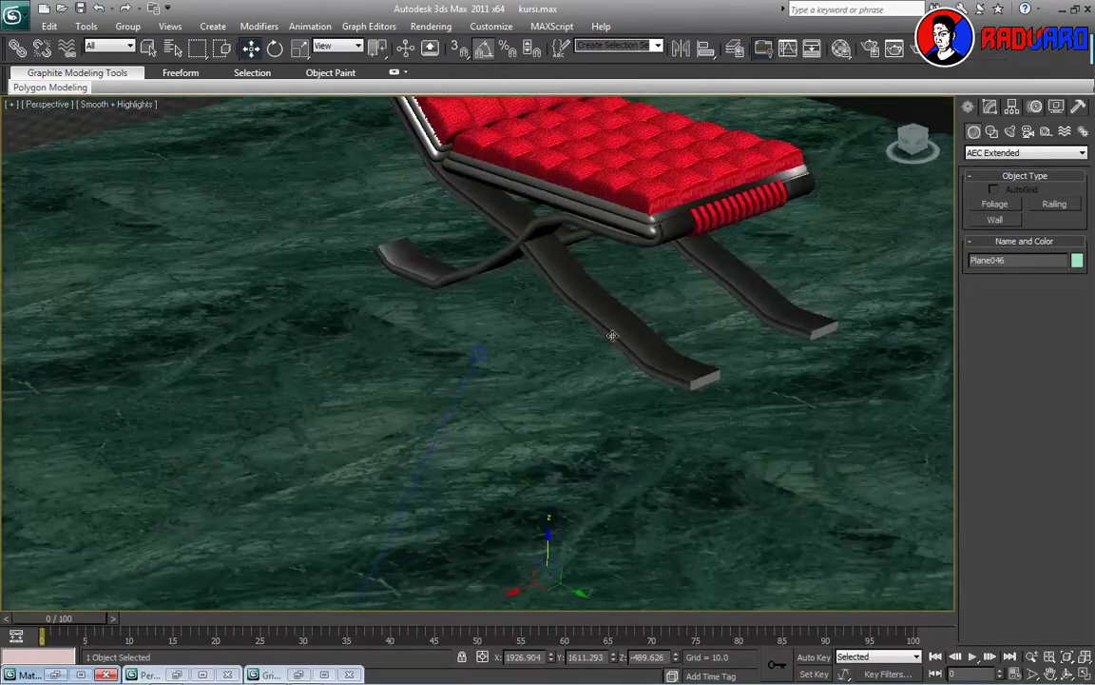
{"action": "key", "text": "c"}
{"action": "key", "text": "m"}
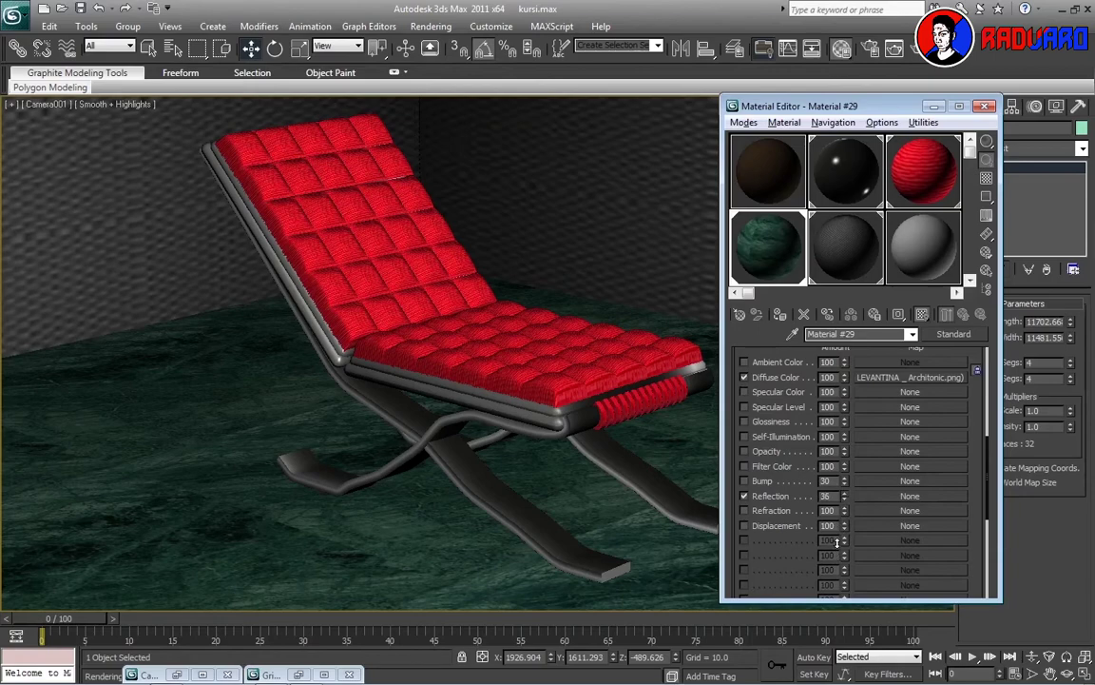
{"action": "left_click", "coordinate": [850, 47]}
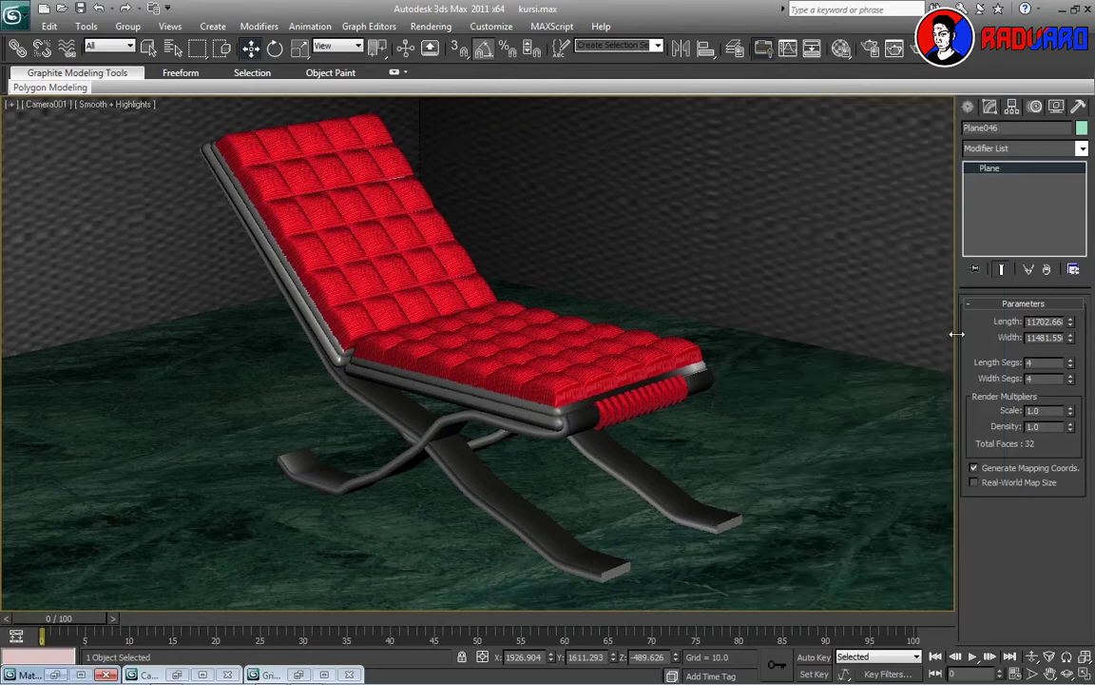
{"action": "key", "text": "shift+q"}
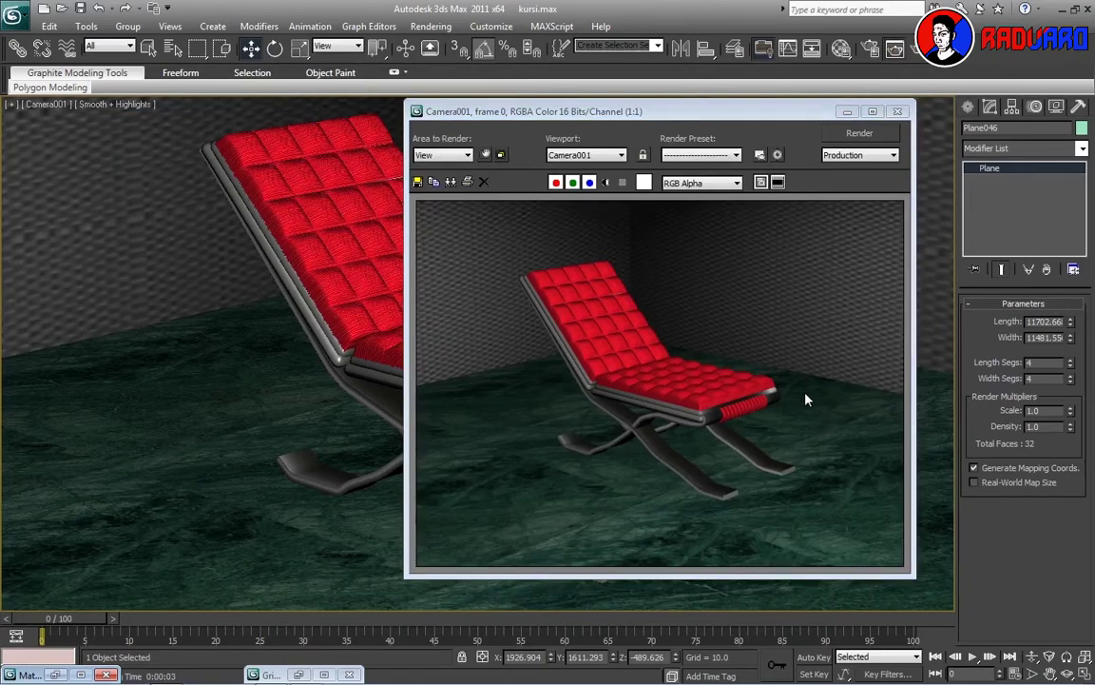
Re-enable the floor's marble diffuse map, add a Reflection-mode Raytrace reflection map, and re-render
{"action": "left_click", "coordinate": [846, 112]}
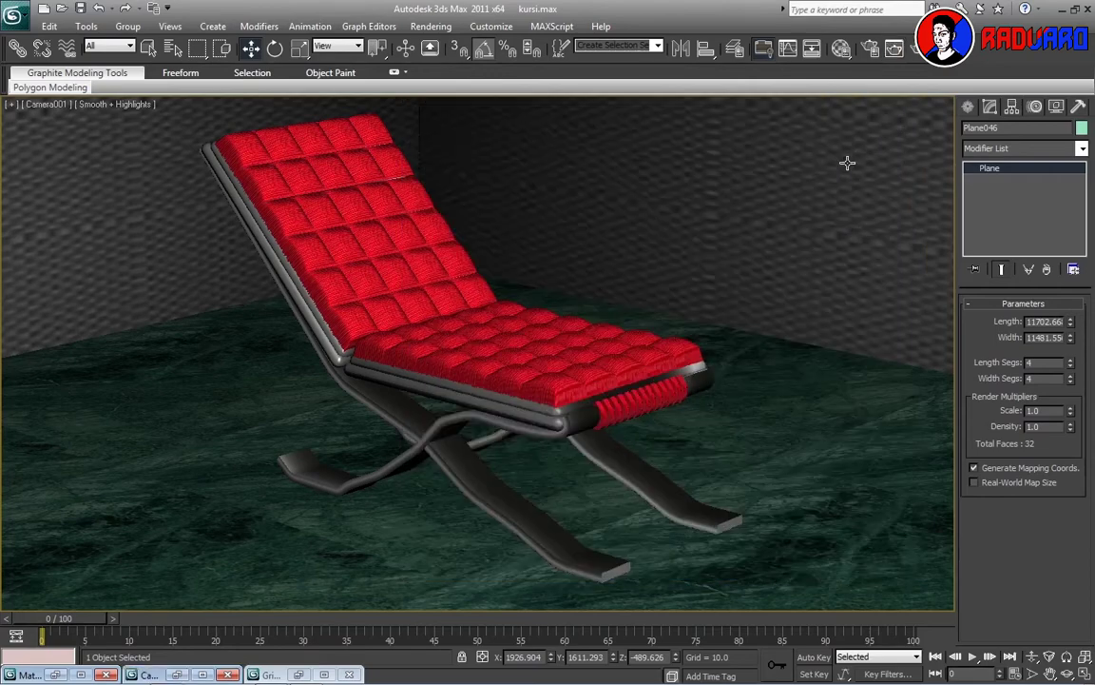
{"action": "left_click", "coordinate": [841, 53]}
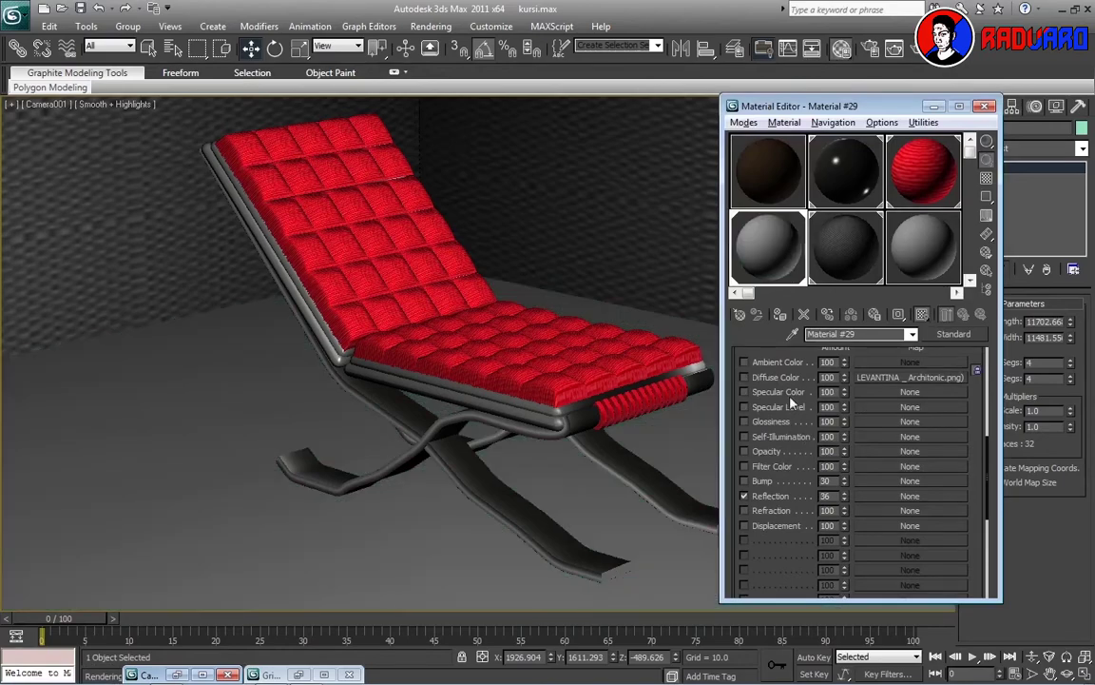
{"action": "left_click", "coordinate": [745, 377]}
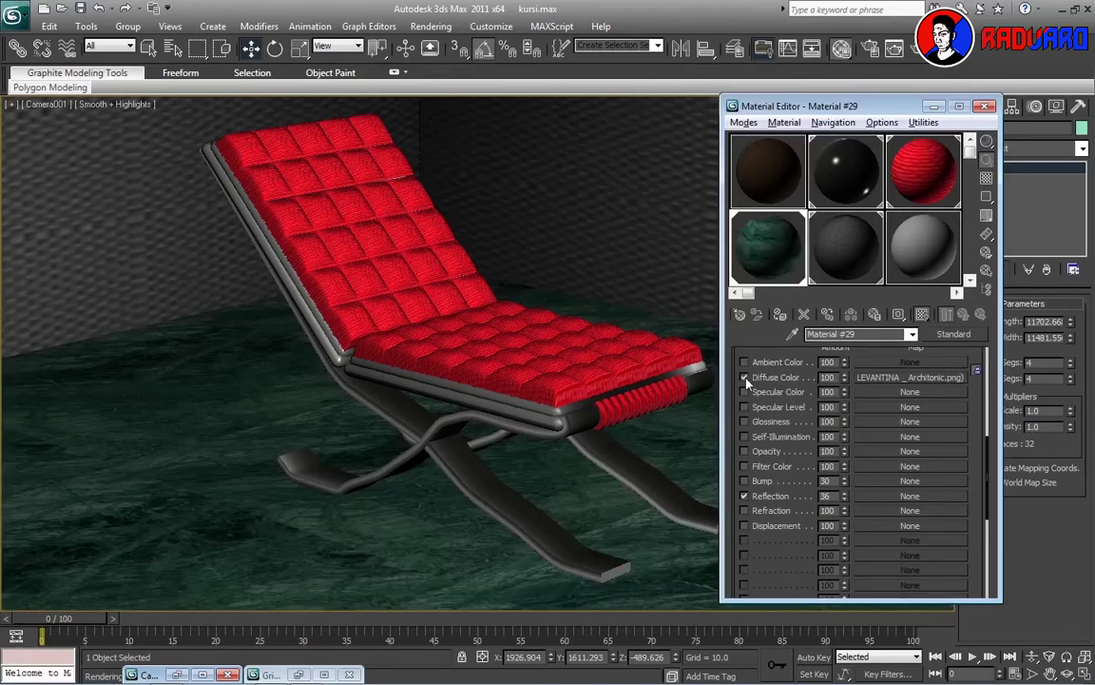
{"action": "left_click", "coordinate": [910, 480]}
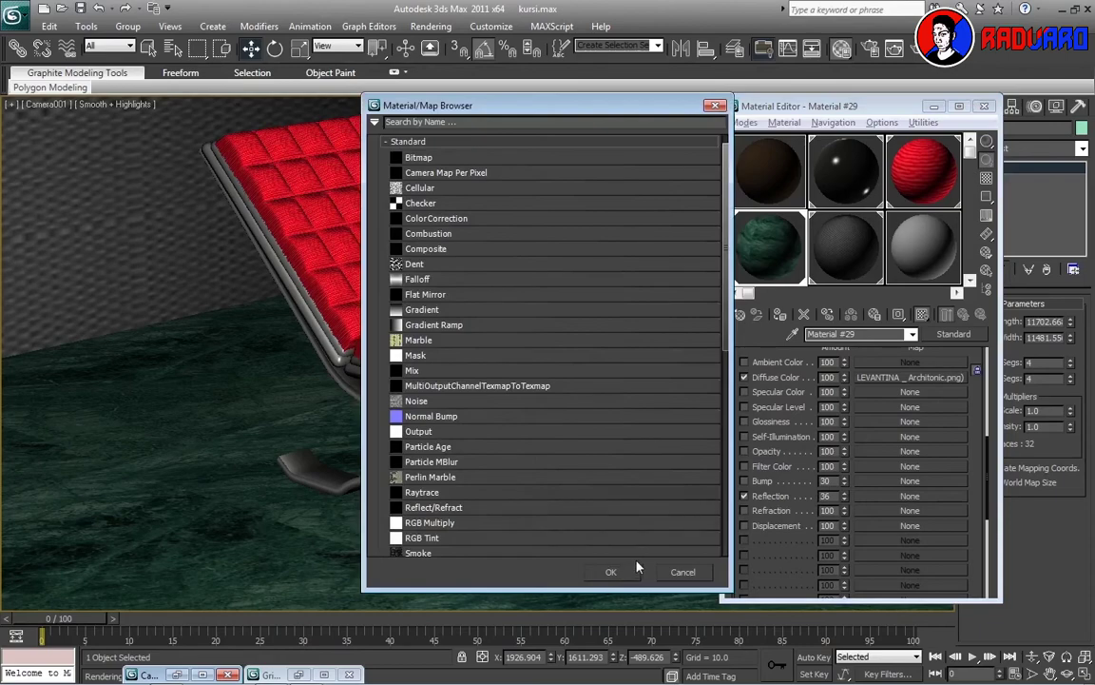
{"action": "double_click", "coordinate": [524, 492]}
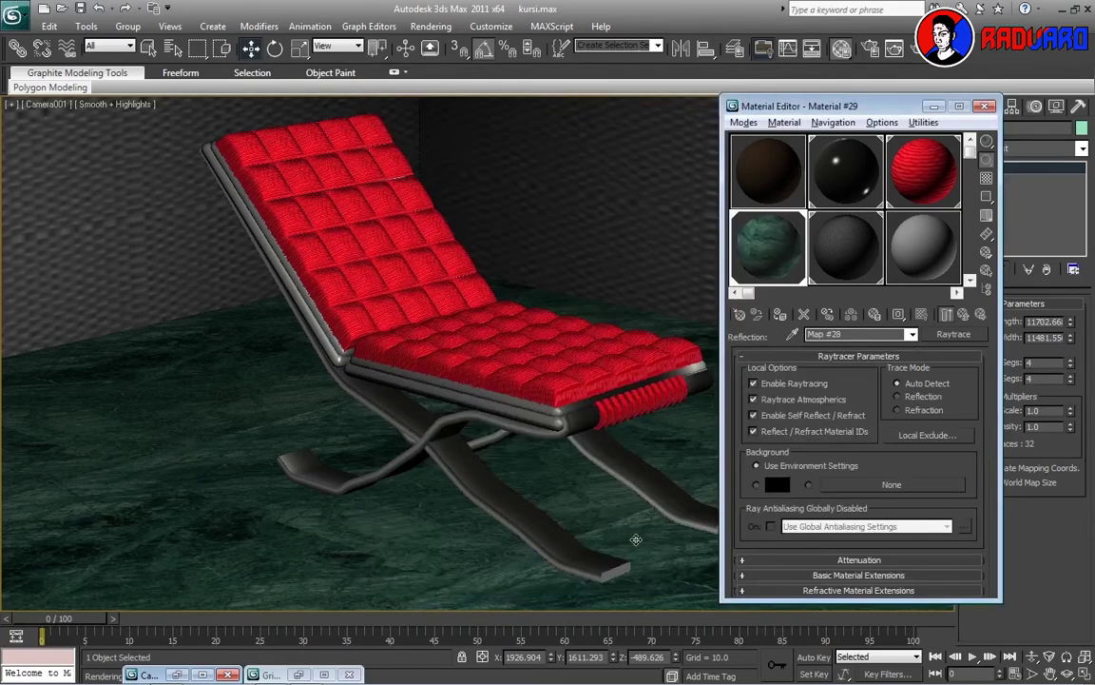
{"action": "left_click", "coordinate": [900, 396]}
{"action": "left_click", "coordinate": [965, 317]}
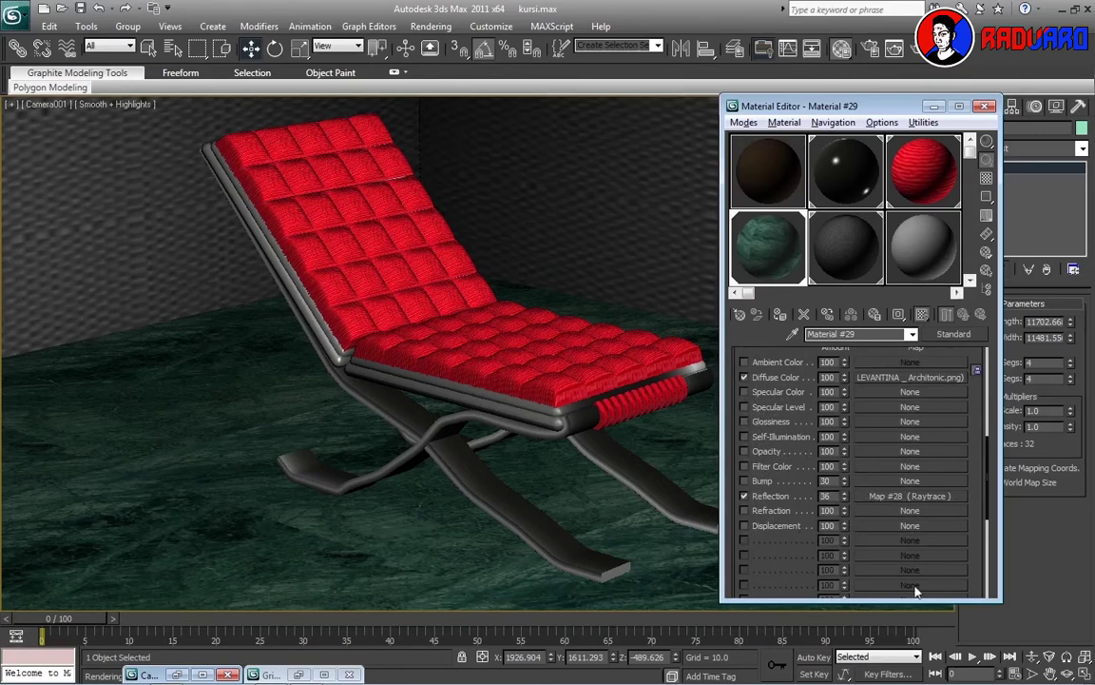
{"action": "key", "text": "shift+q"}
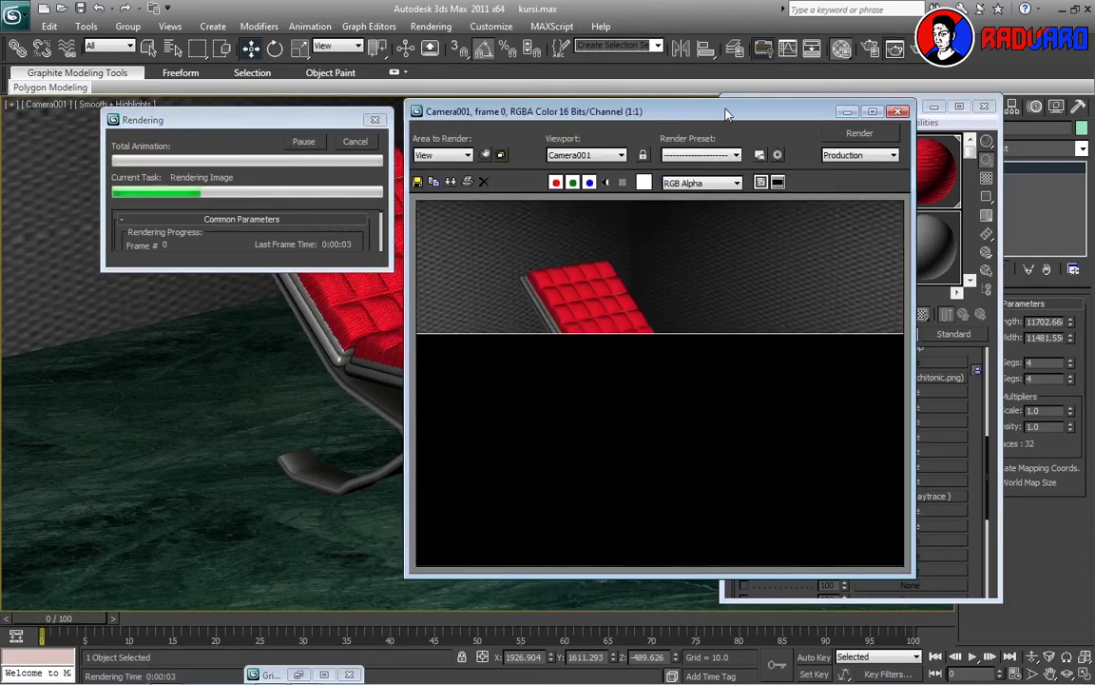
Raise the floor material's Reflection amount to 60 and re-render the scene
{"action": "left_click_drag", "start_coordinate": [658, 112], "coordinate": [682, 96]}
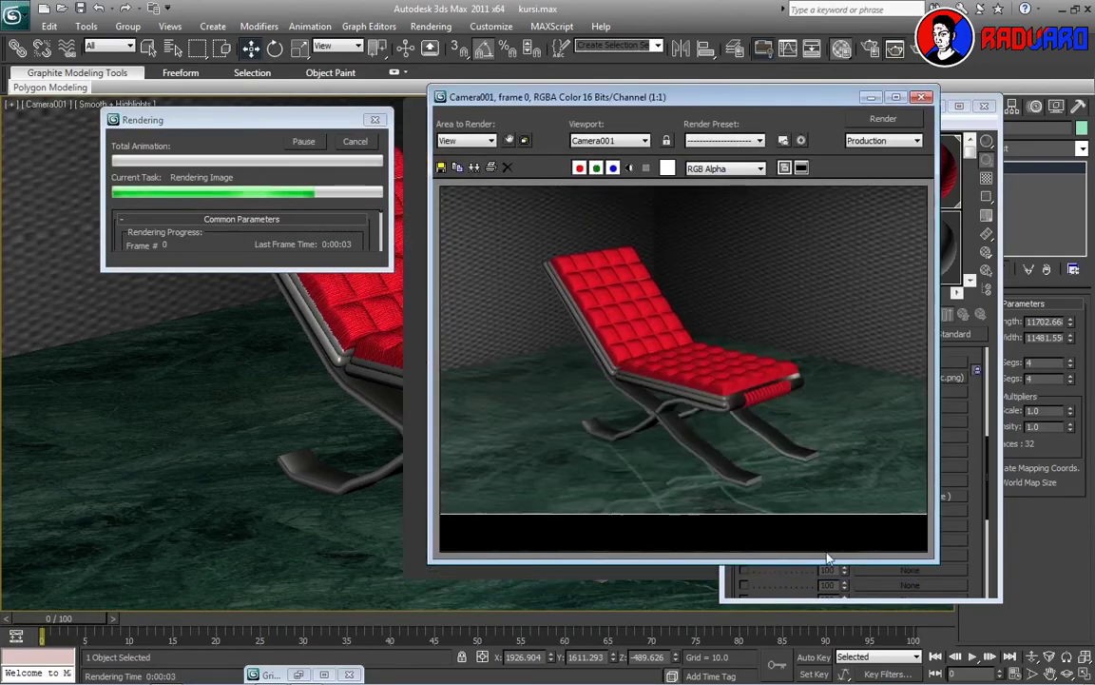
{"action": "left_click", "coordinate": [871, 97]}
{"action": "double_click", "coordinate": [828, 495]}
{"action": "type", "text": "60"}
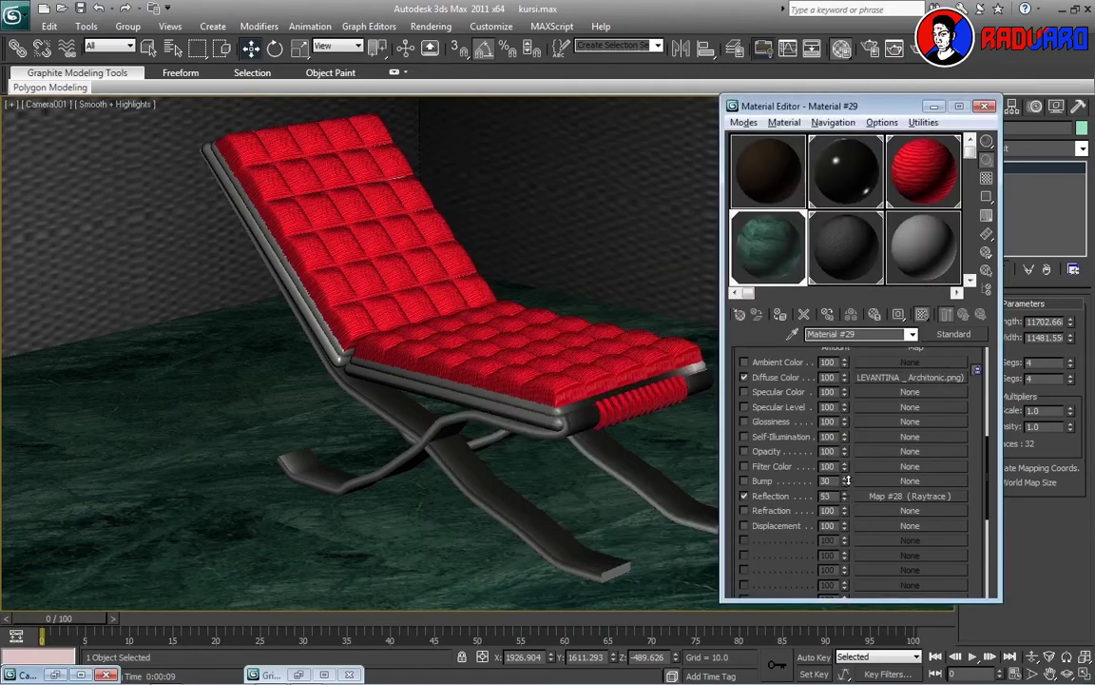
{"action": "key", "text": "shift+q"}
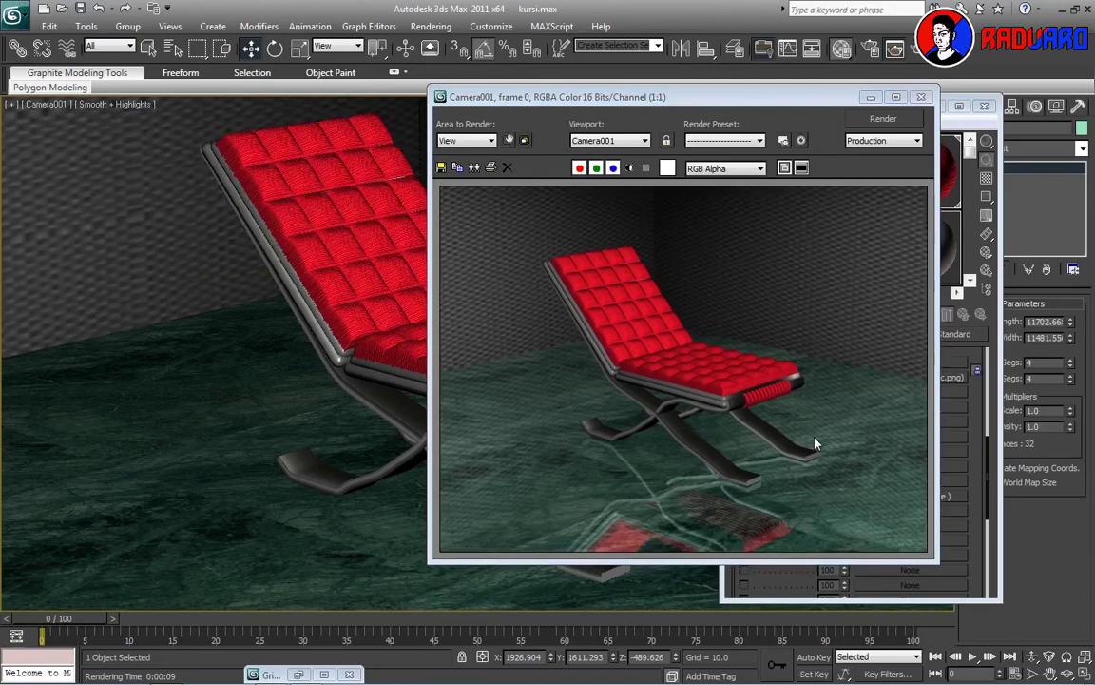
Save the rendered image as a JPEG File named 'kursi bukan kaleng'
{"action": "left_click", "coordinate": [441, 169]}
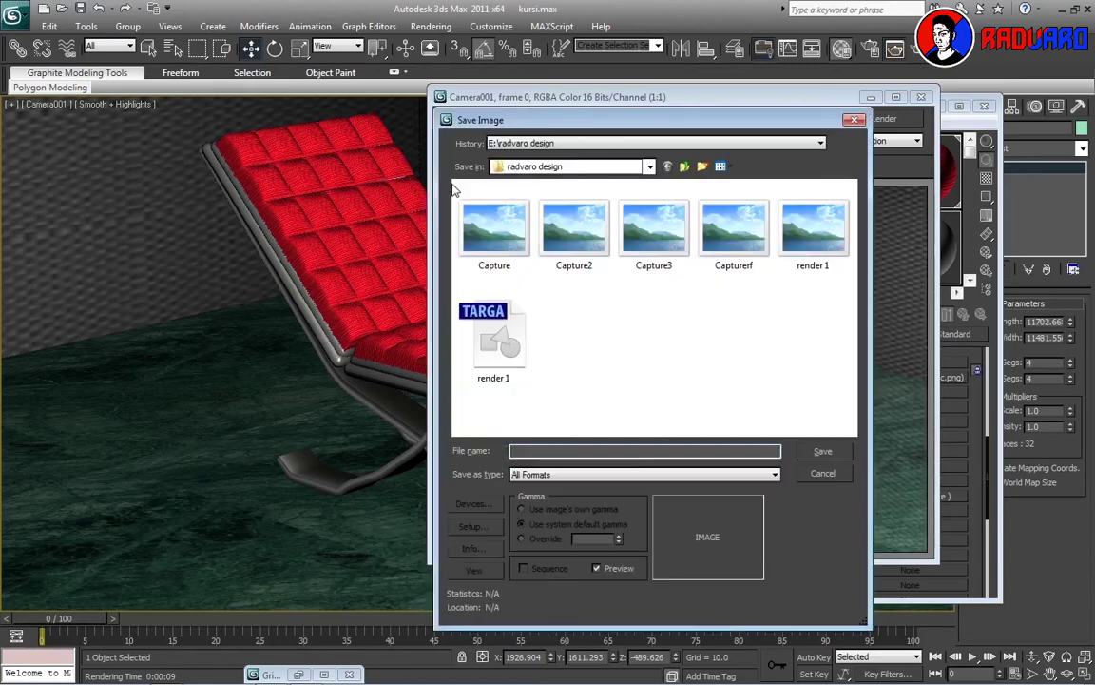
{"action": "left_click", "coordinate": [539, 474]}
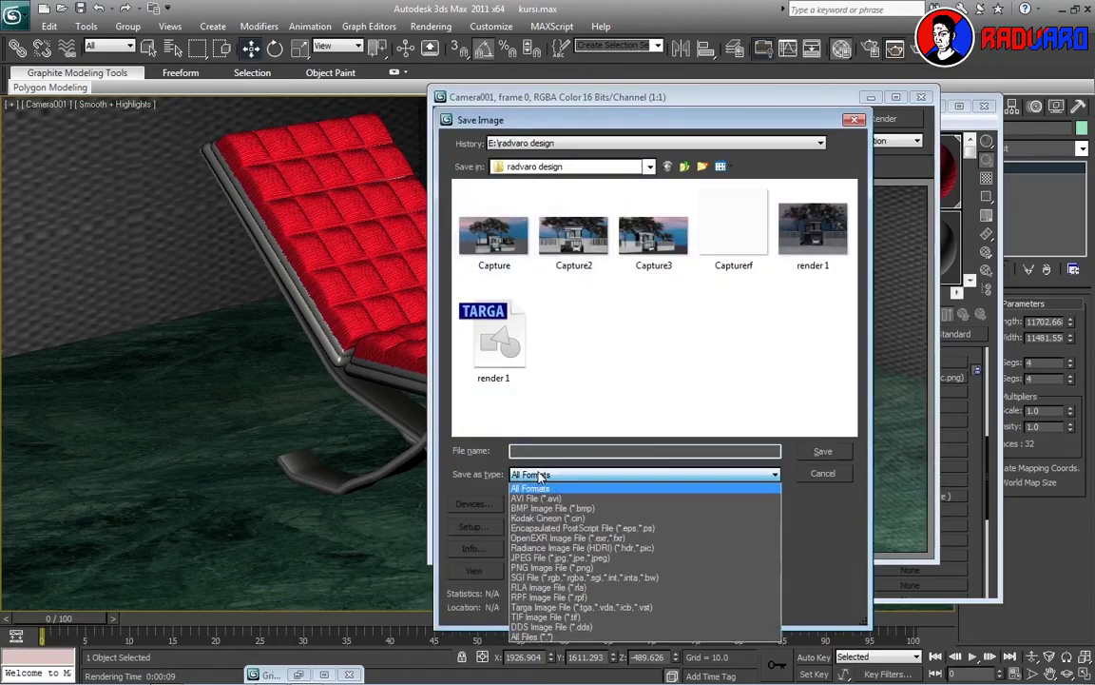
{"action": "left_click", "coordinate": [544, 557]}
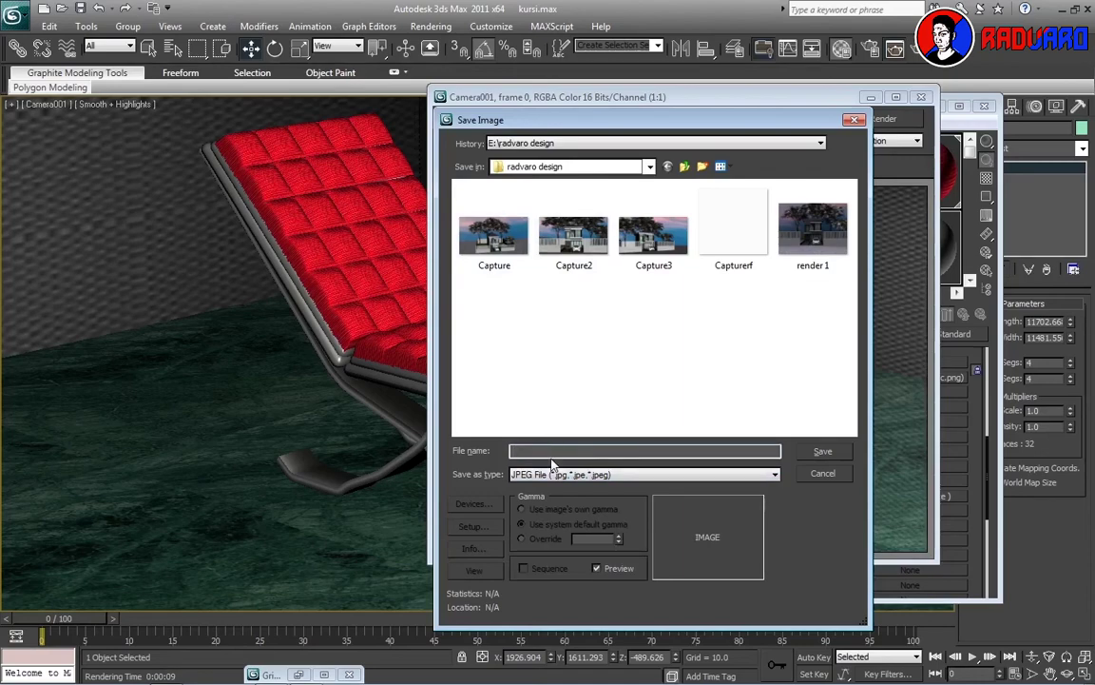
{"action": "type", "text": "kursi"}
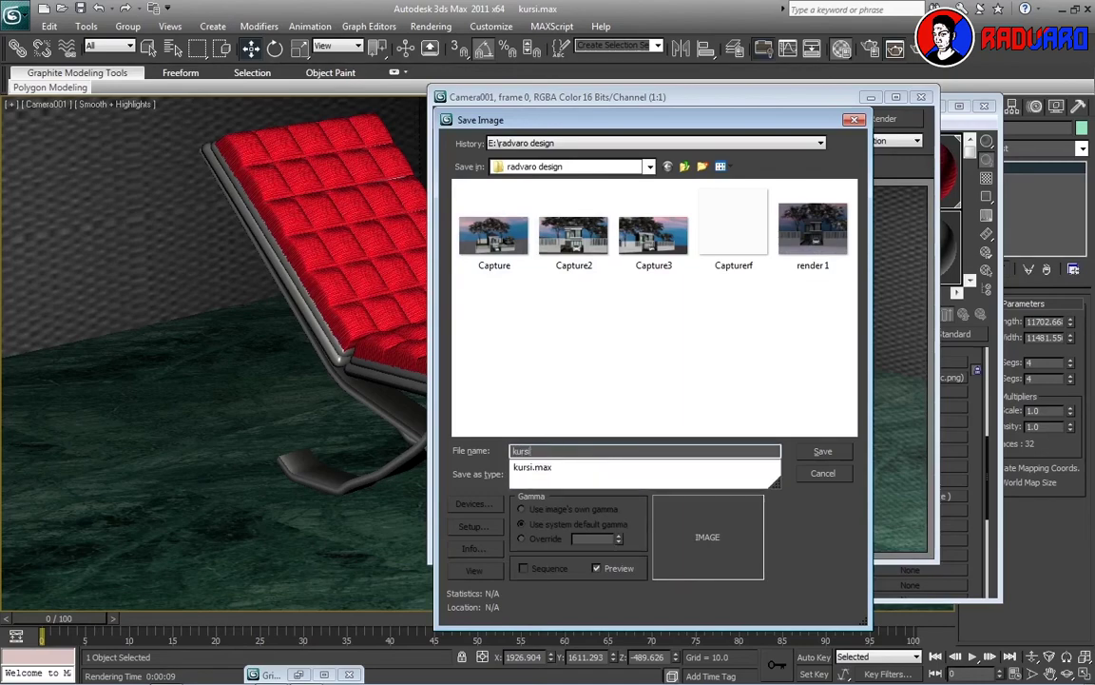
{"action": "type", "text": " bukan kalen"}
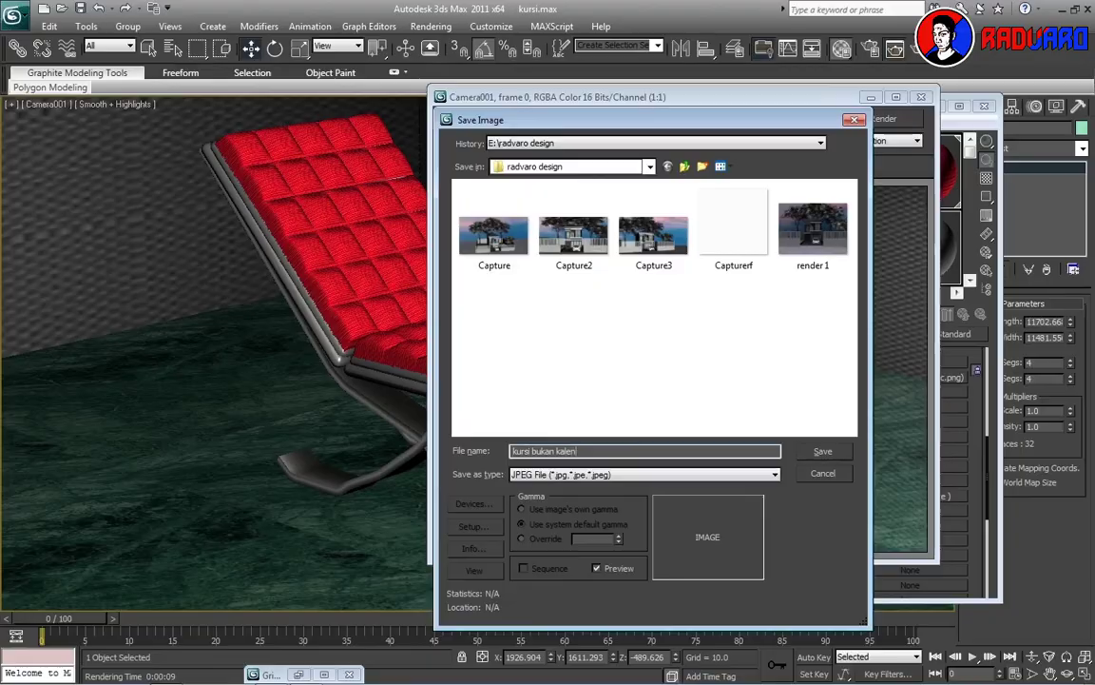
{"action": "type", "text": "g"}
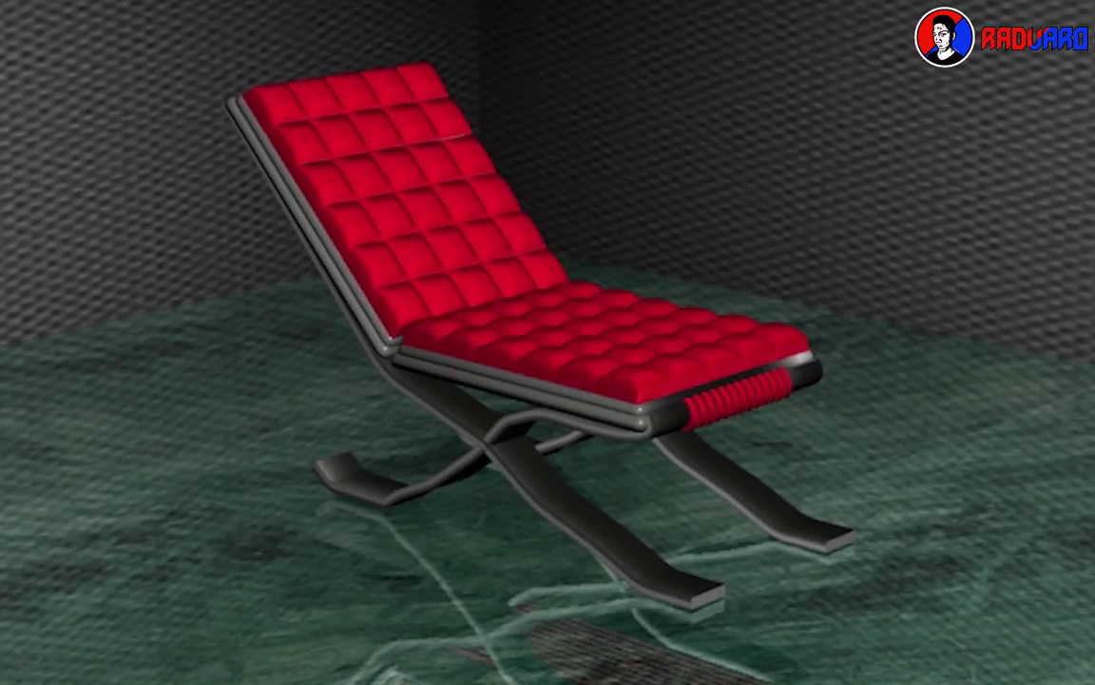